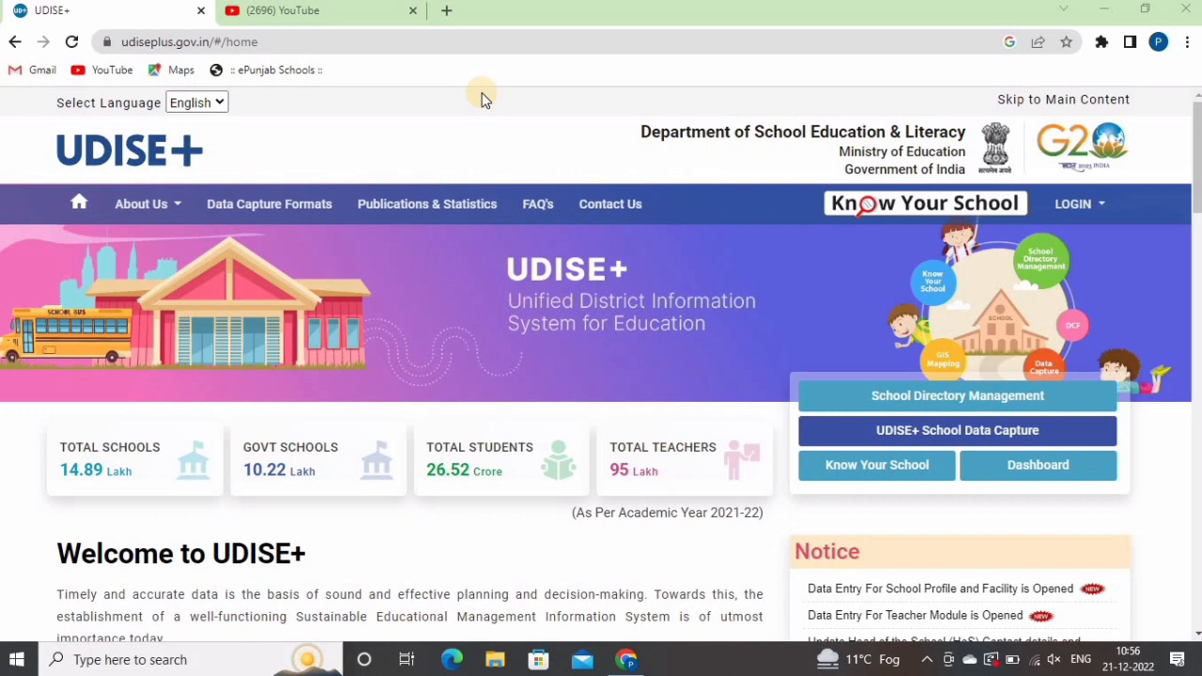
Open the AY 2022-23 Profile & Facilities module, enter its Profile & Facility forms and acknowledge the important notes
click(1061, 207)
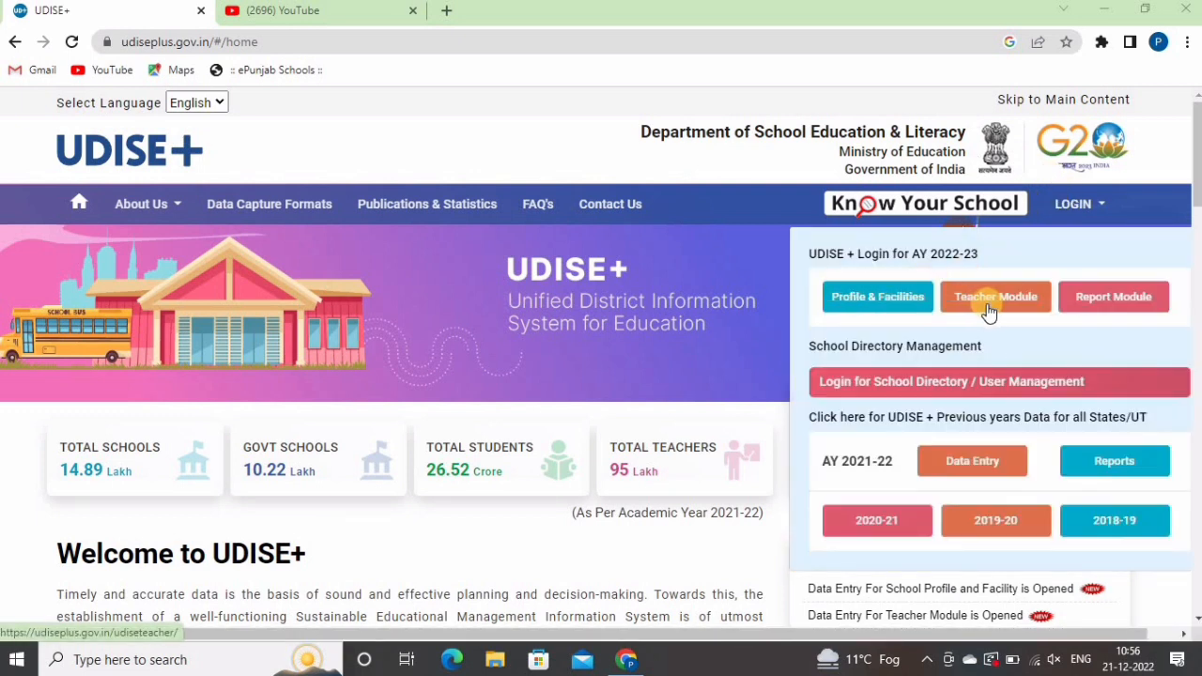
click(883, 299)
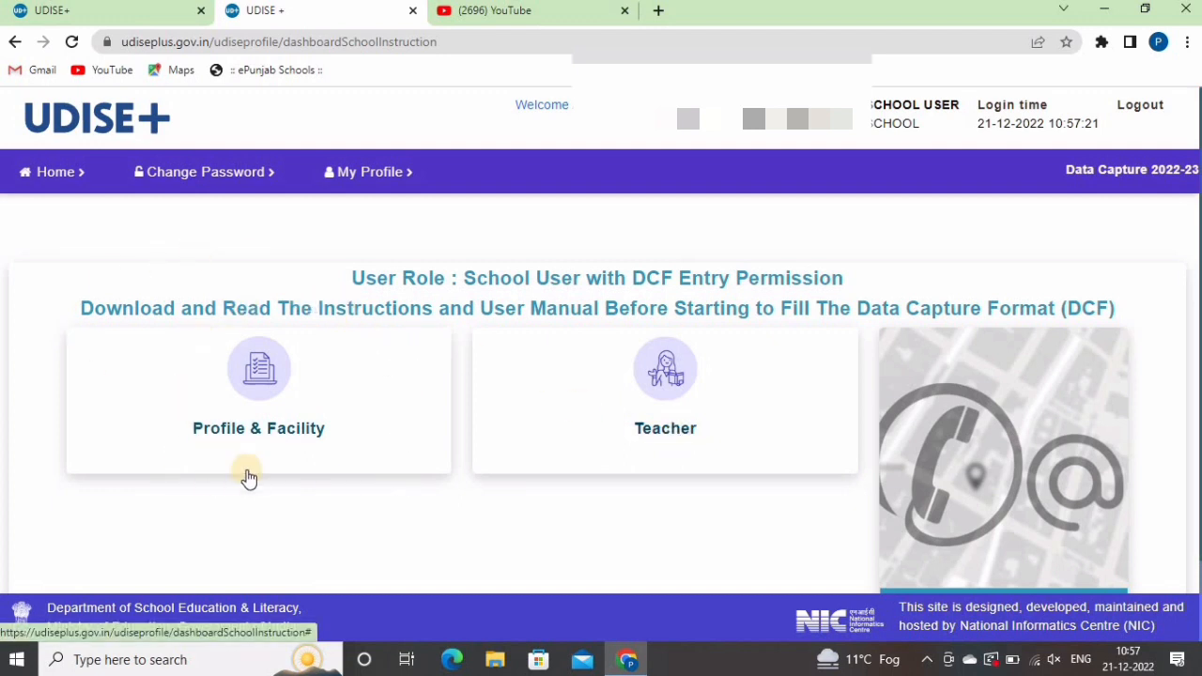
click(268, 370)
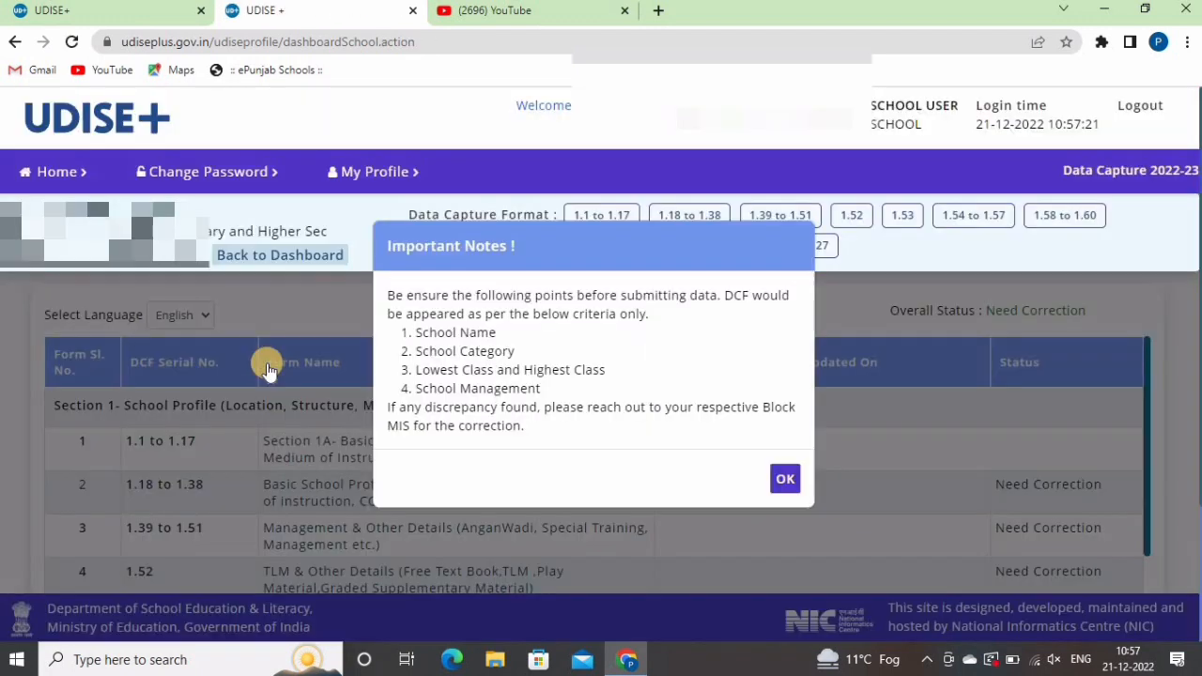
click(791, 483)
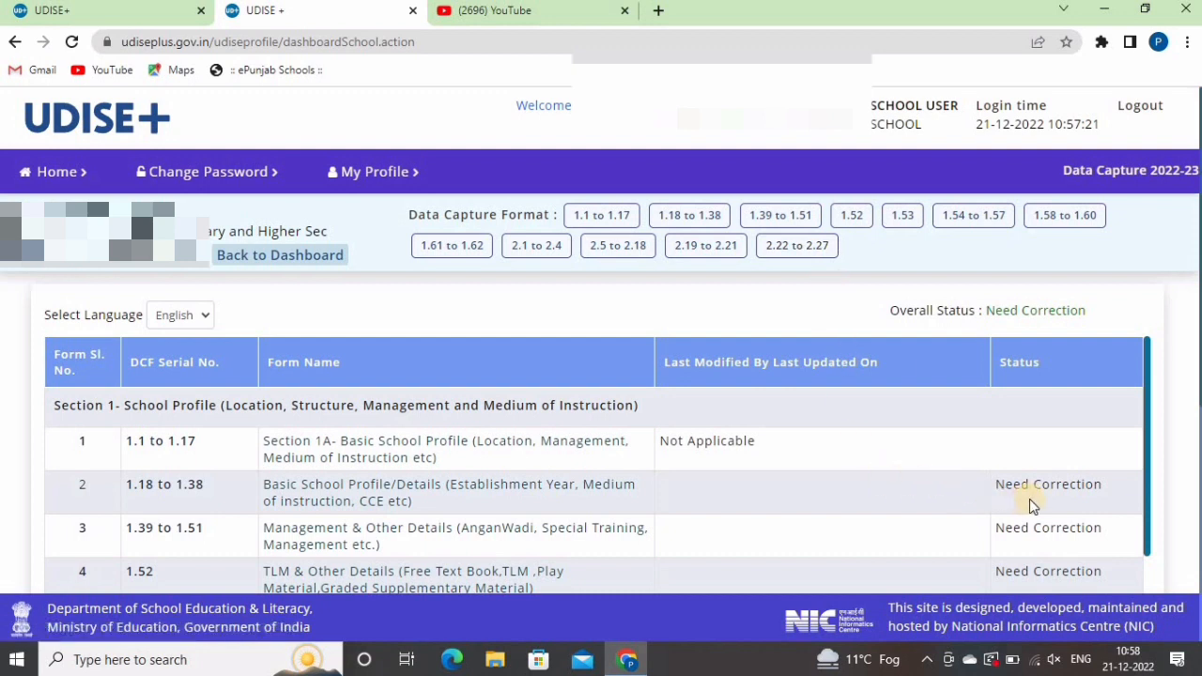
Review the list of DCF forms, open section 1.1 to 1.17 and proceed past it to section 1.18 to 1.38
scroll(716, 466, down, 4)
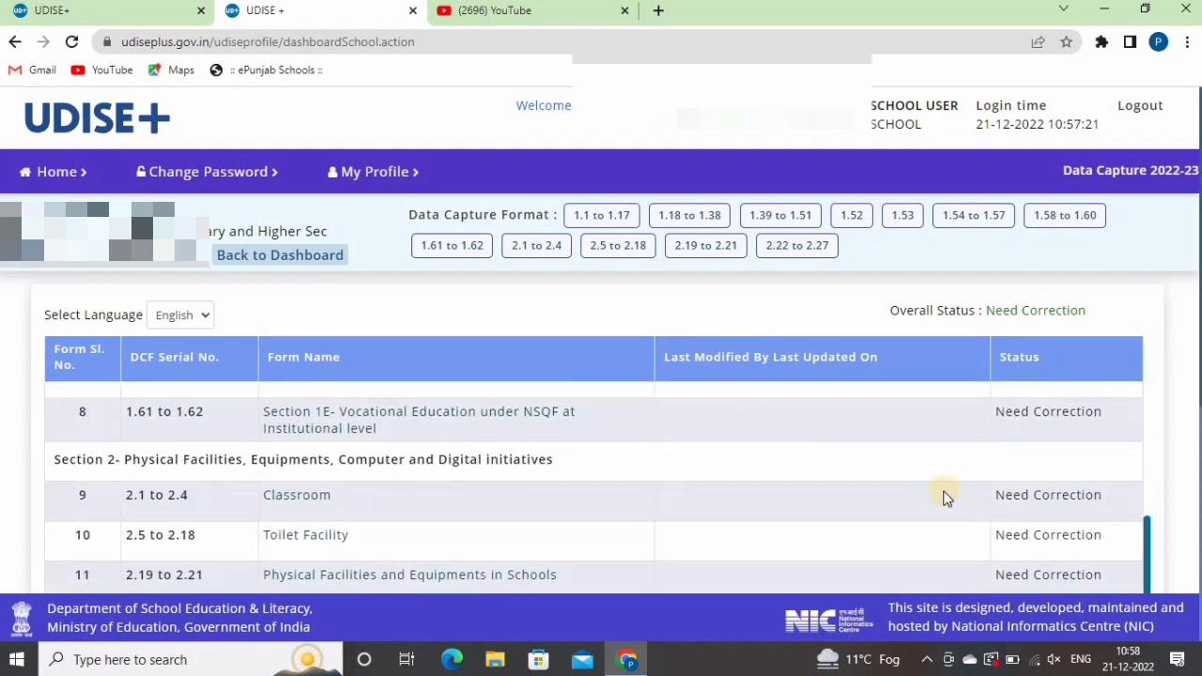
scroll(986, 493, down, 2)
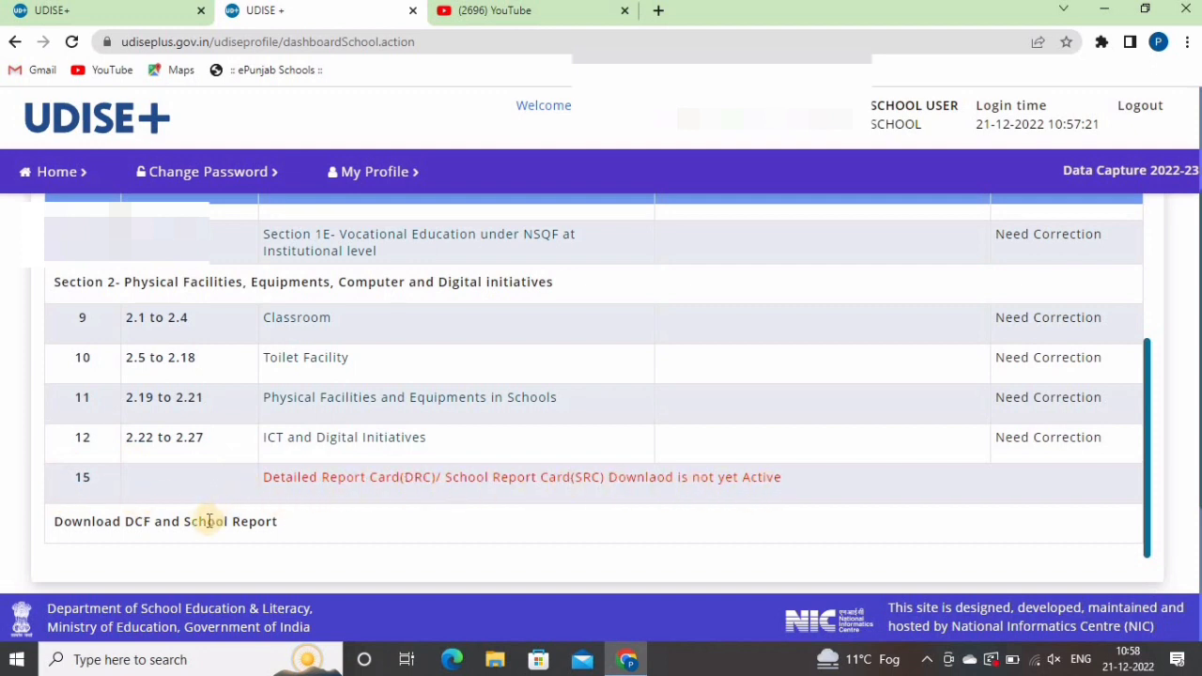
scroll(776, 503, down, 2)
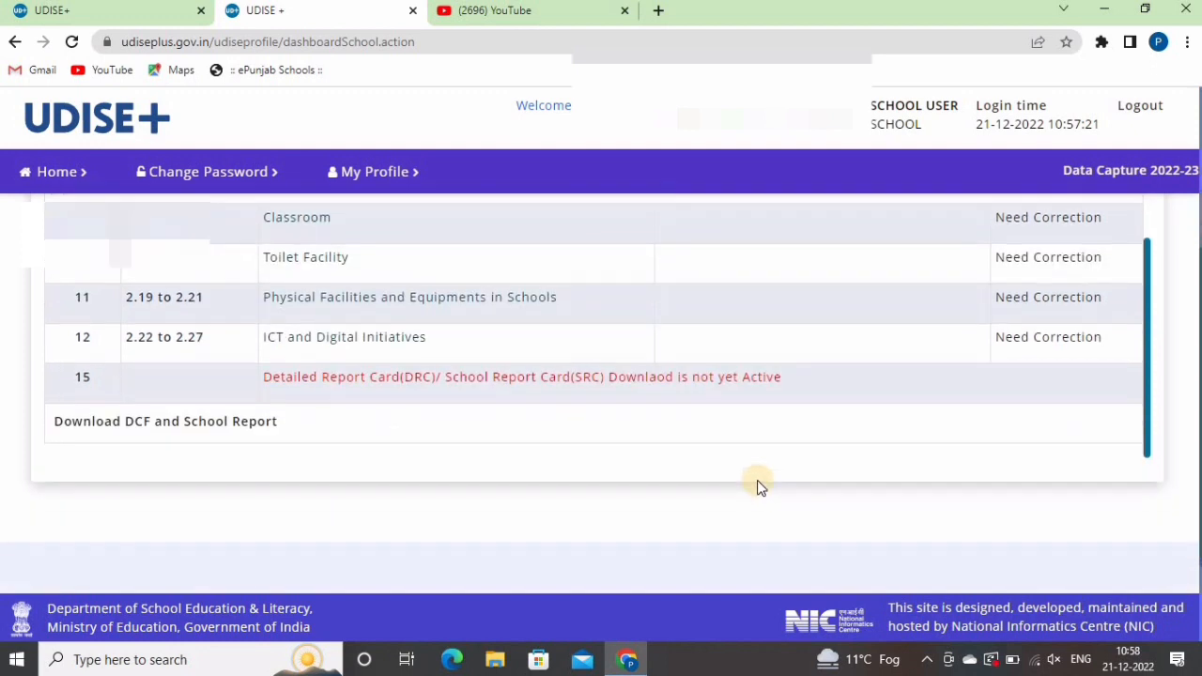
scroll(754, 482, up, 10)
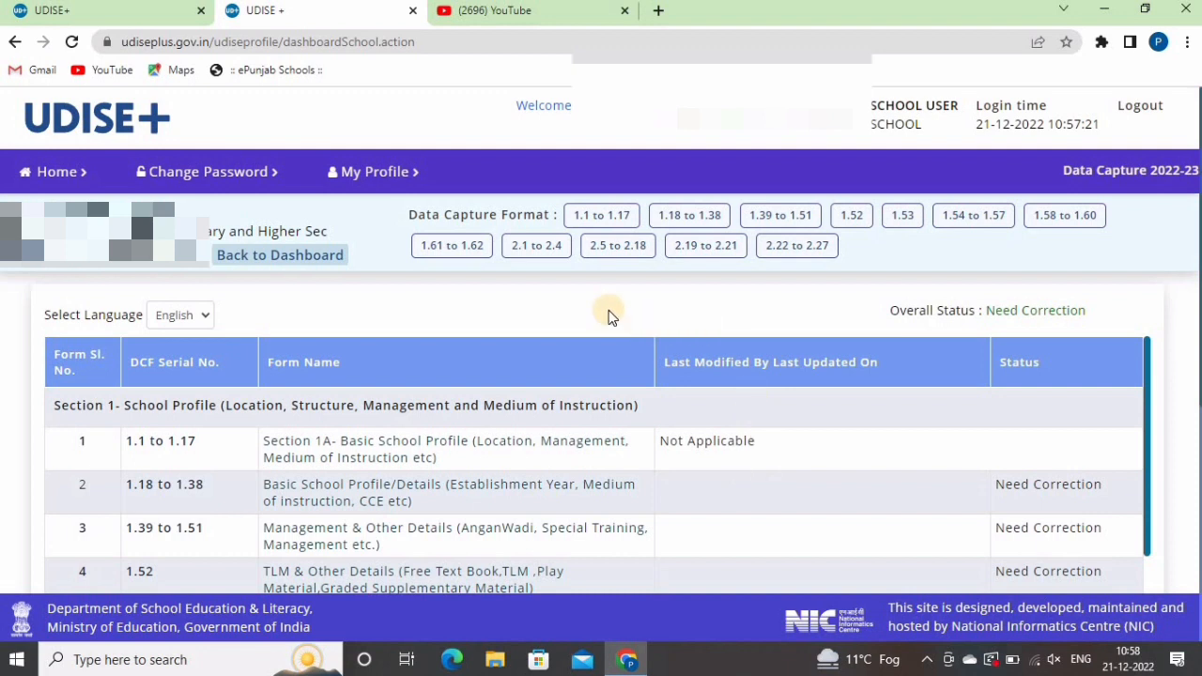
click(604, 219)
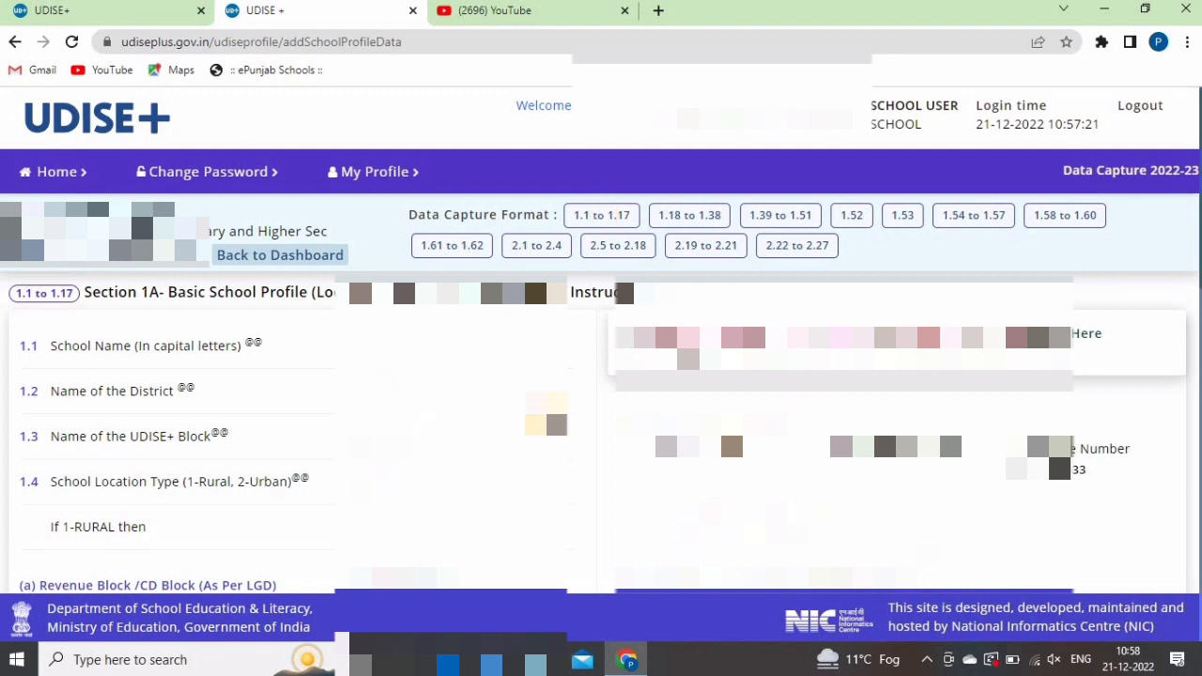
scroll(546, 403, down, 10)
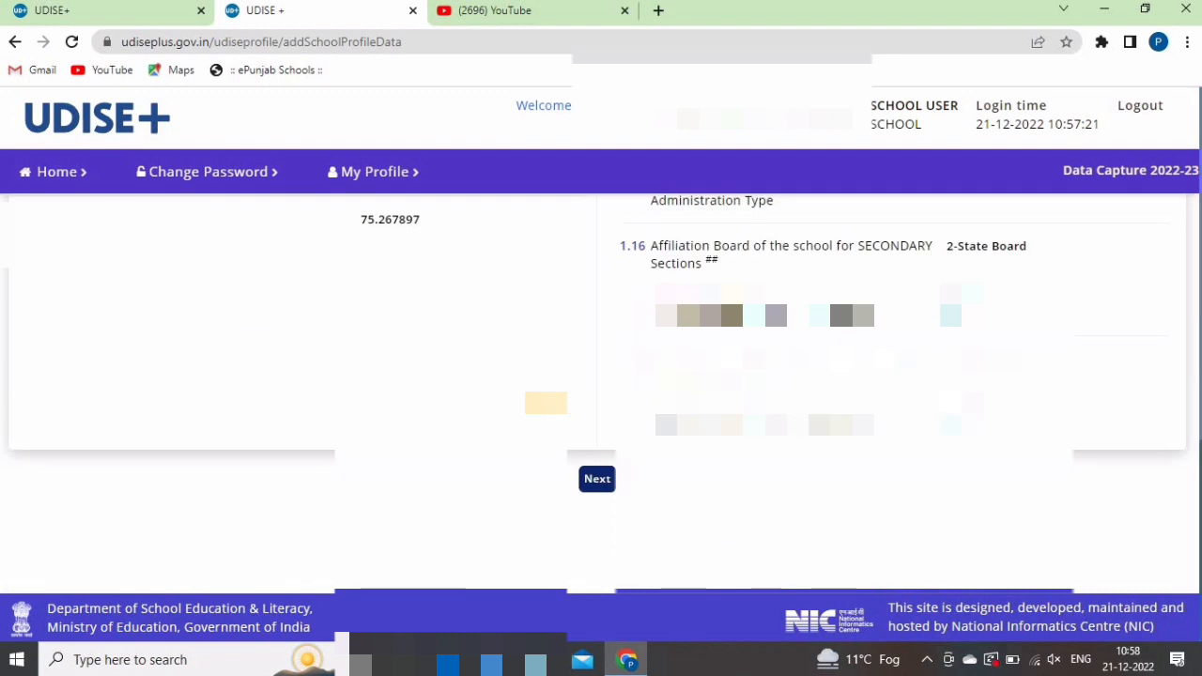
click(600, 480)
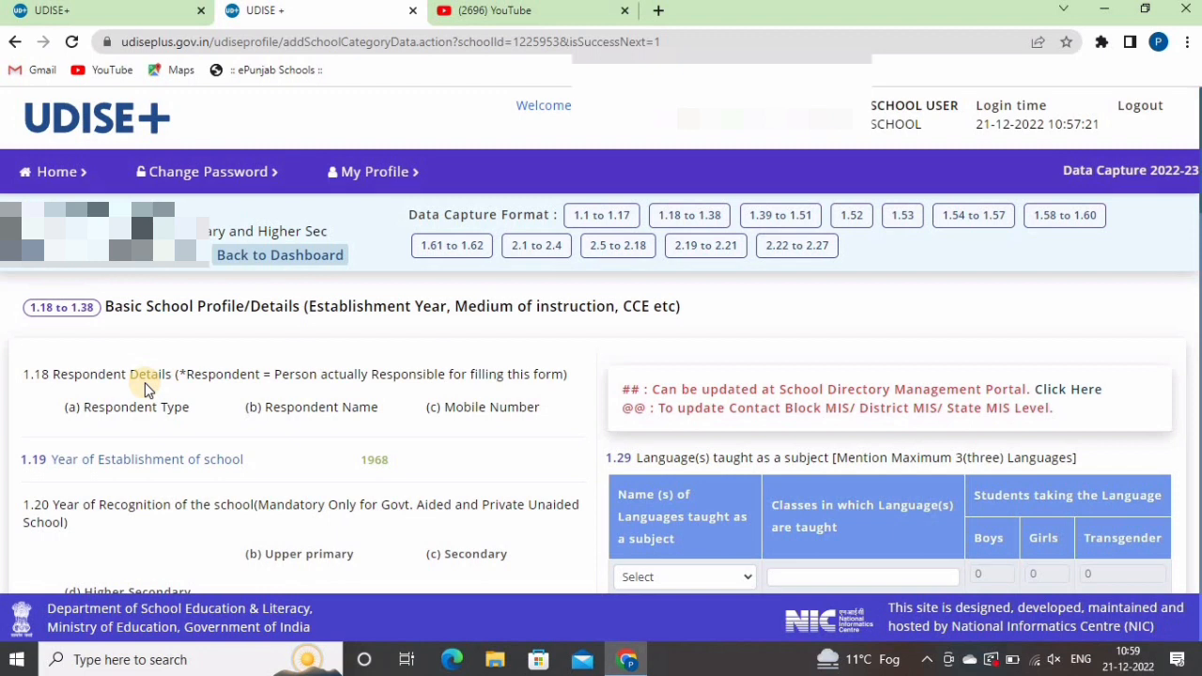
Answer 2-No for special school for CWSN (1.22), shift school (1.23) and skill training centre after school hours (1.24)
scroll(145, 382, down, 2)
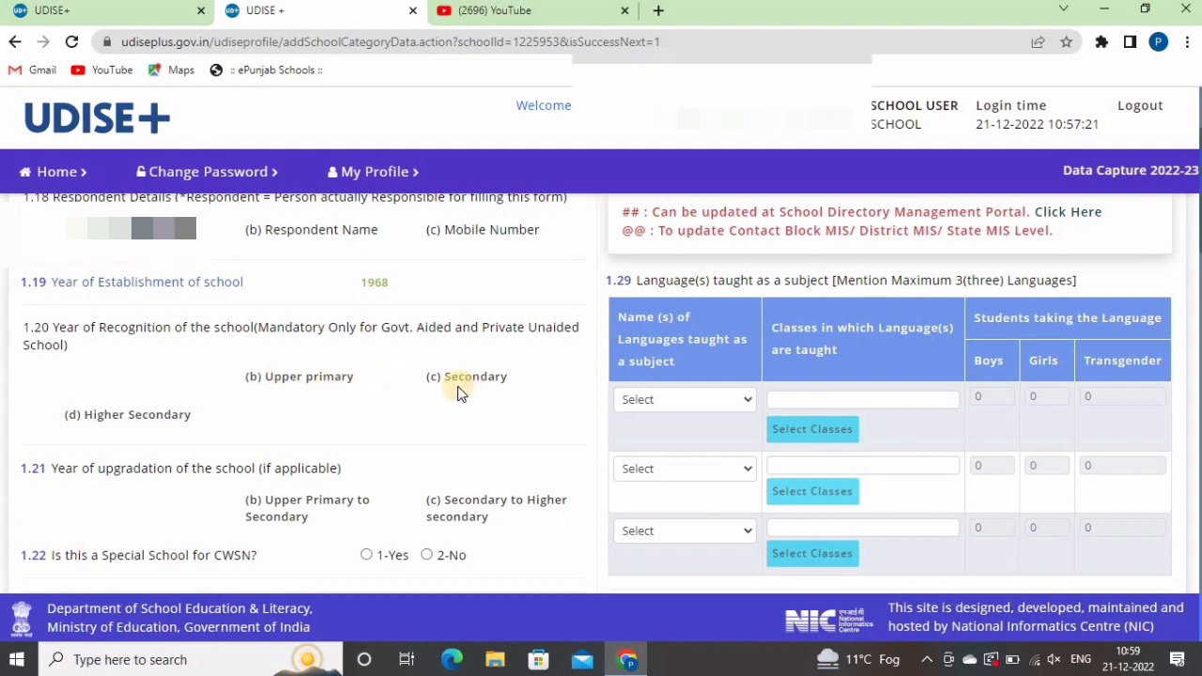
scroll(457, 387, down, 1)
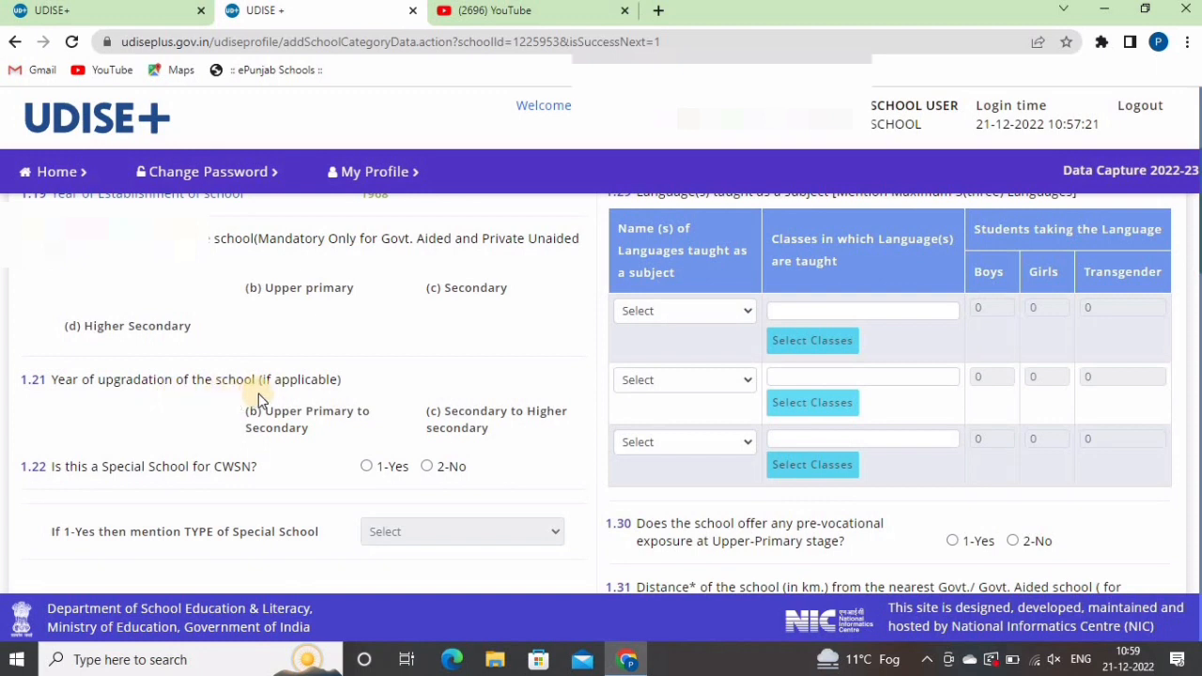
scroll(259, 393, down, 2)
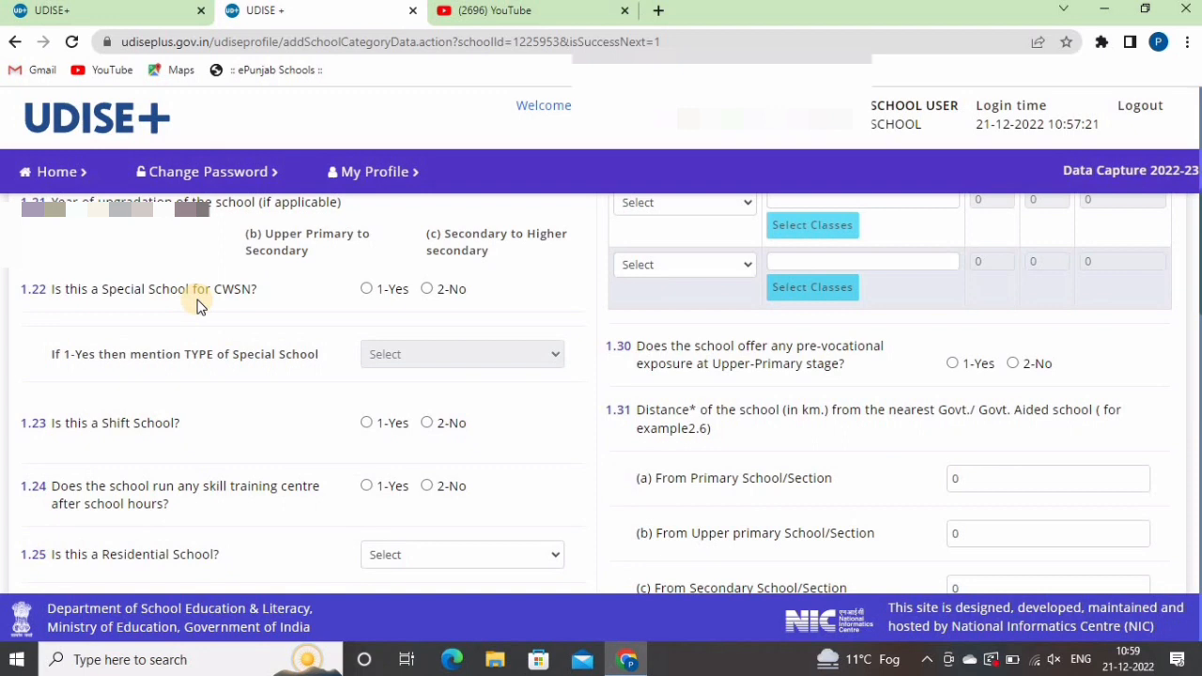
click(428, 288)
scroll(244, 376, down, 1)
click(427, 334)
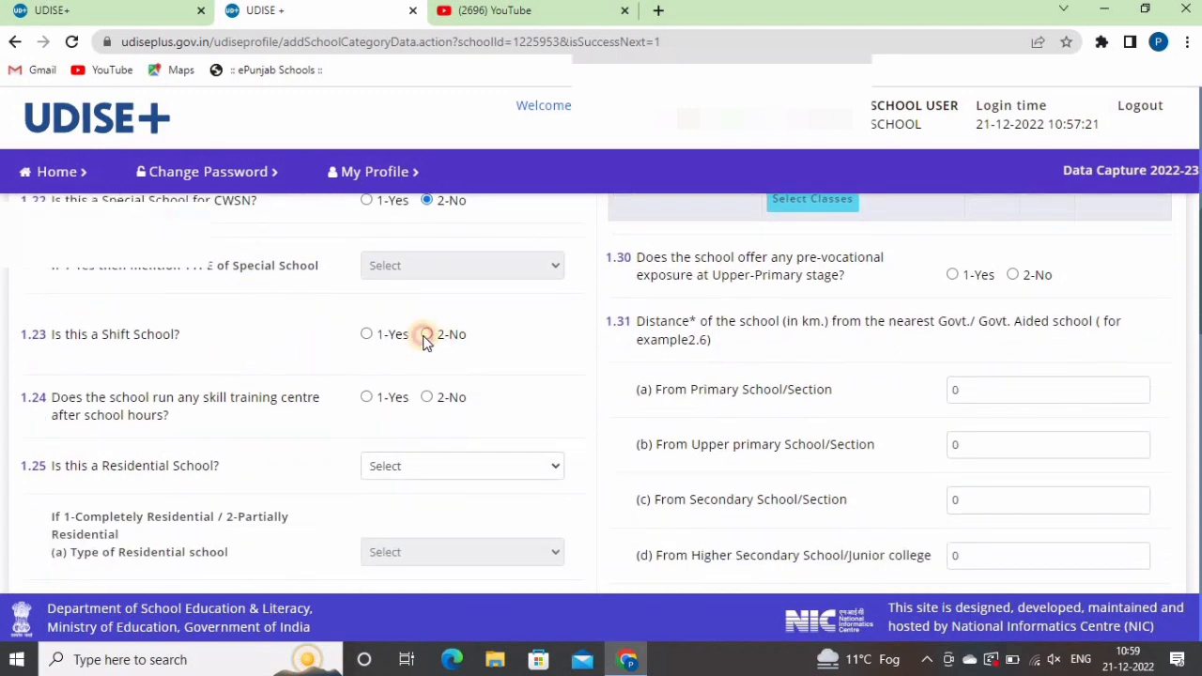
scroll(326, 387, down, 1)
scroll(326, 387, down, 1)
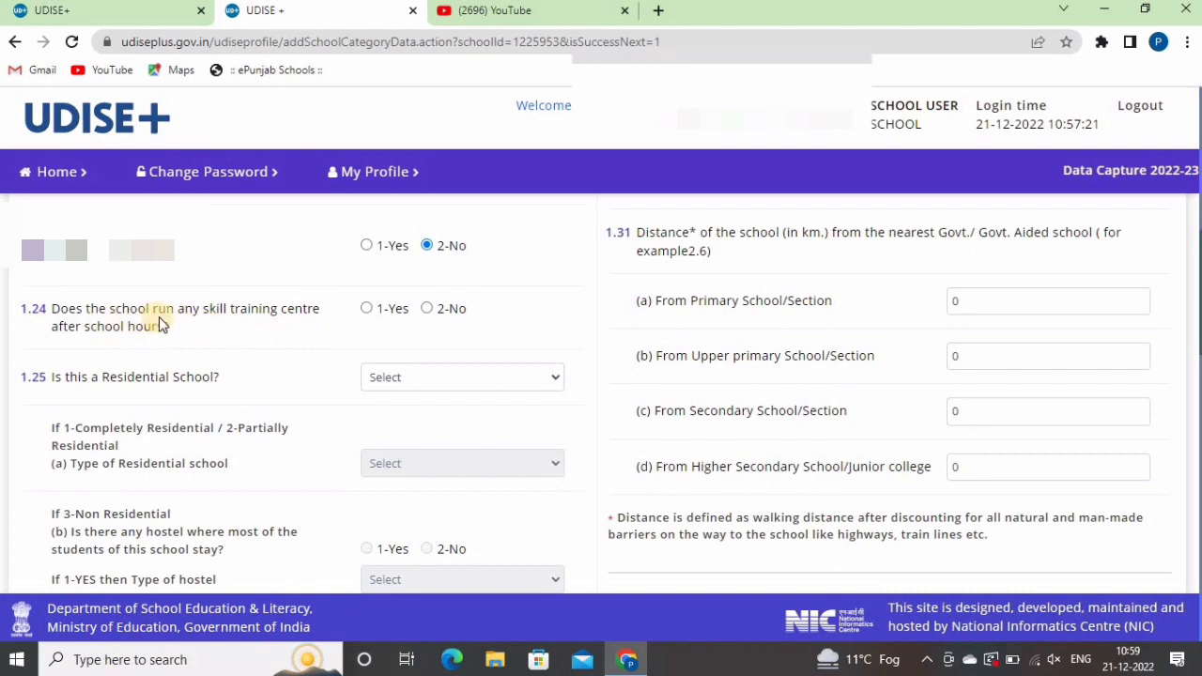
click(429, 308)
Set the residential school question (1.25) to 3 - Non-Residential and answer 2-No for a hostel where most students stay
scroll(486, 318, down, 1)
click(462, 288)
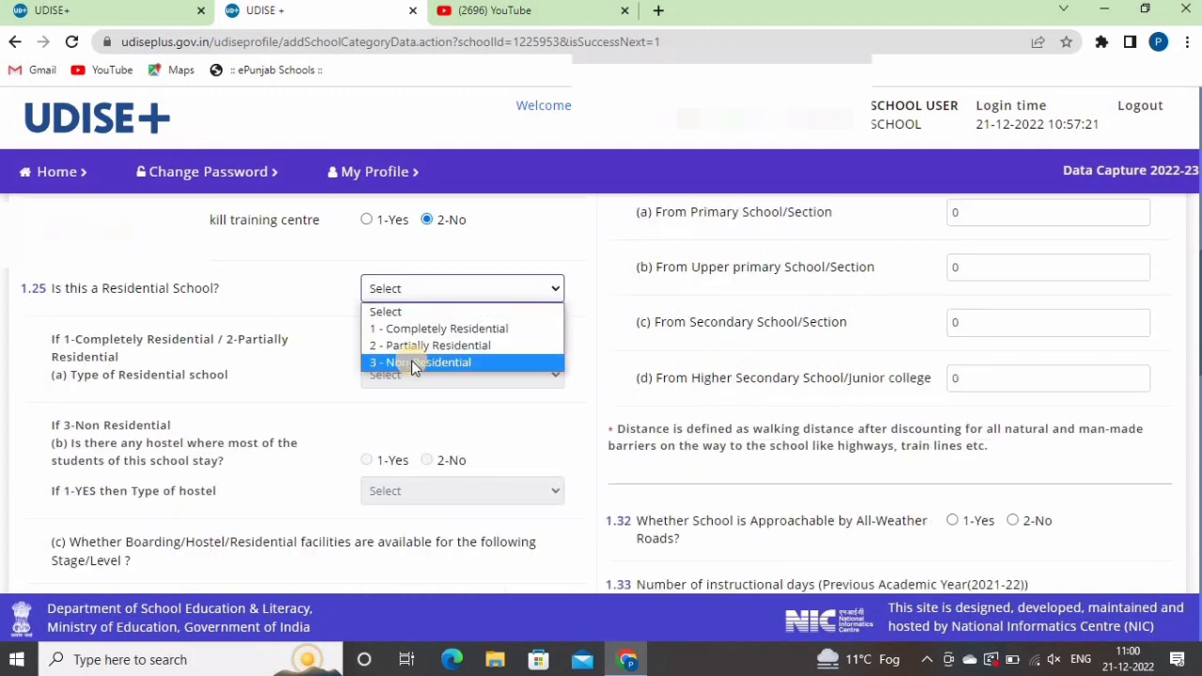
click(412, 361)
scroll(318, 337, down, 1)
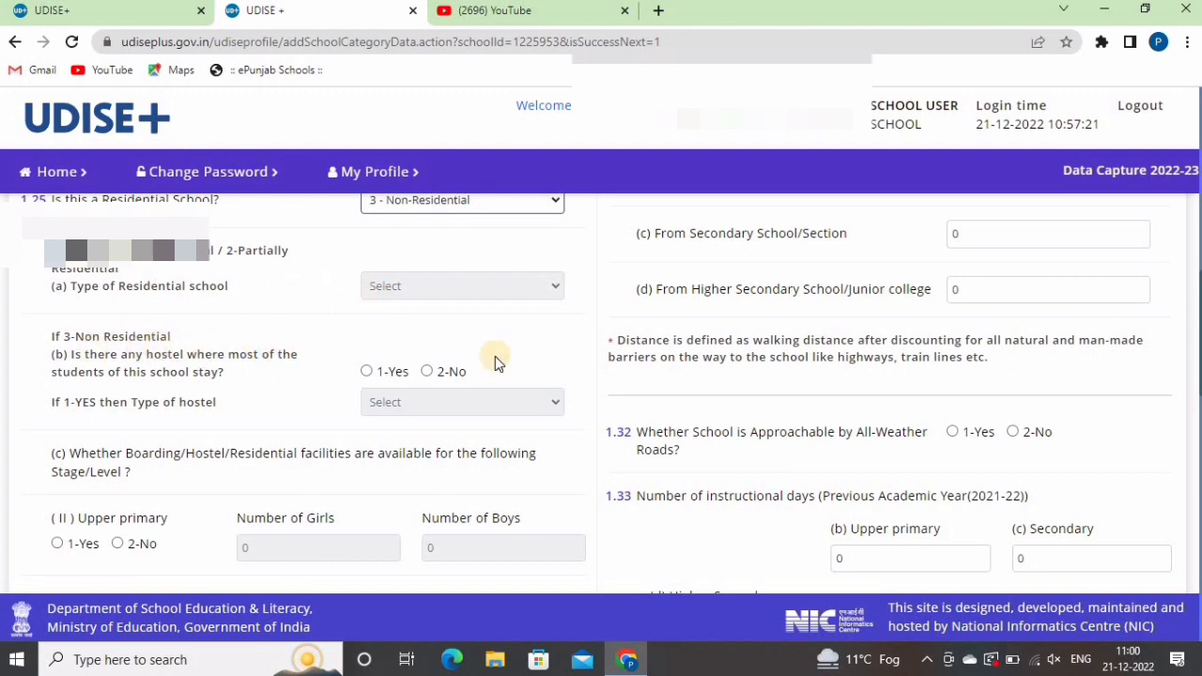
scroll(194, 321, down, 1)
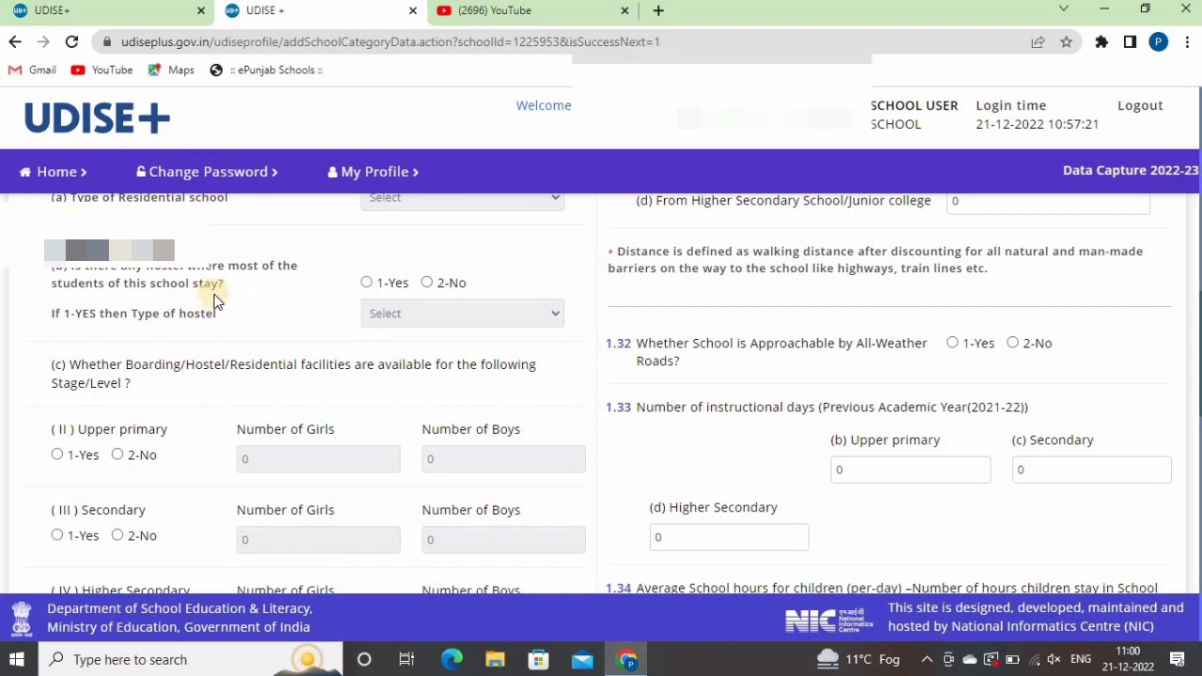
click(434, 283)
Answer 2-No for boarding, hostel or residential facilities at upper primary, secondary and higher secondary level
scroll(403, 319, down, 1)
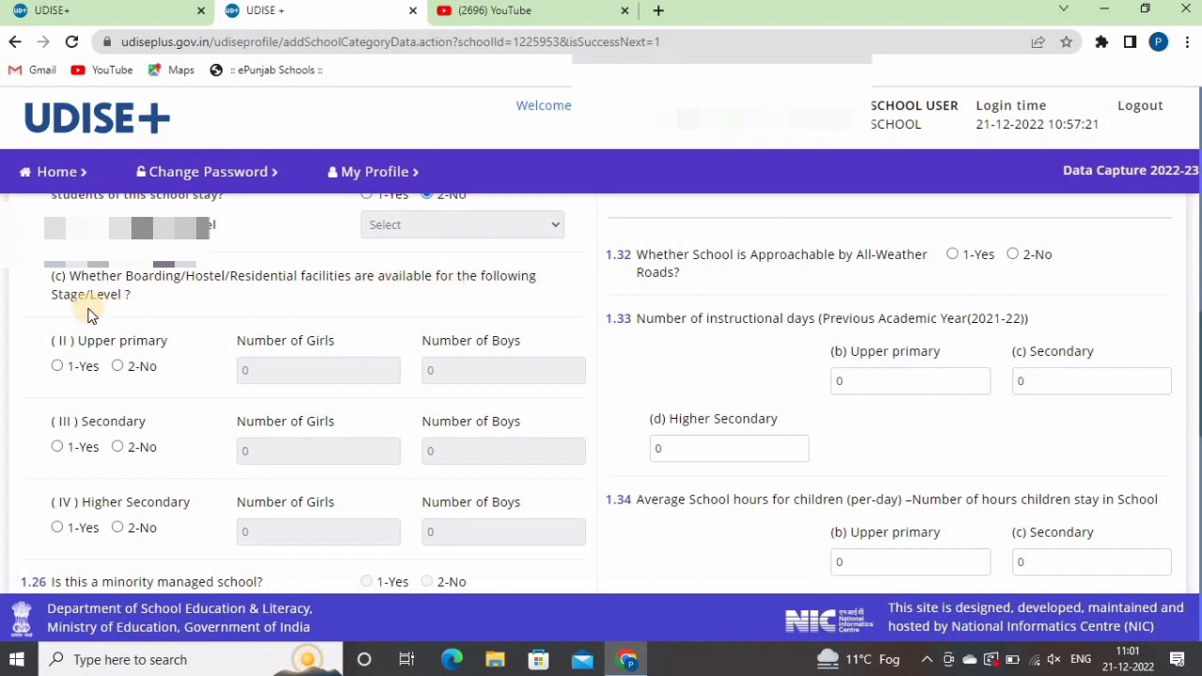
click(117, 366)
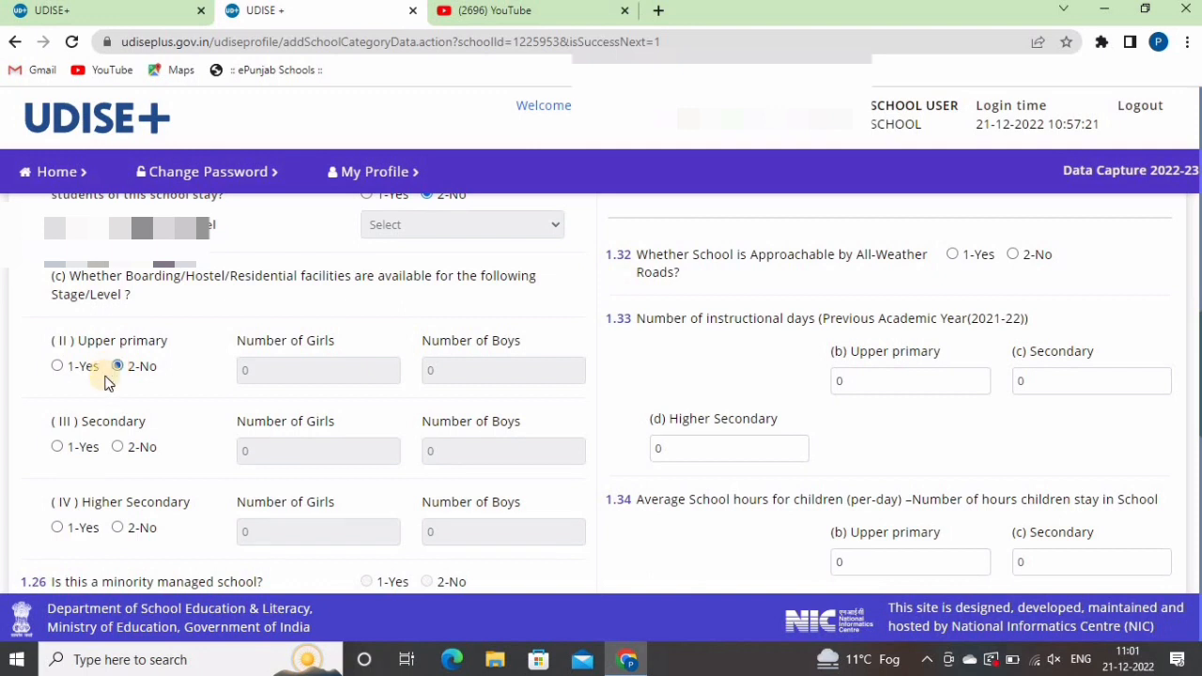
click(118, 448)
scroll(120, 442, down, 2)
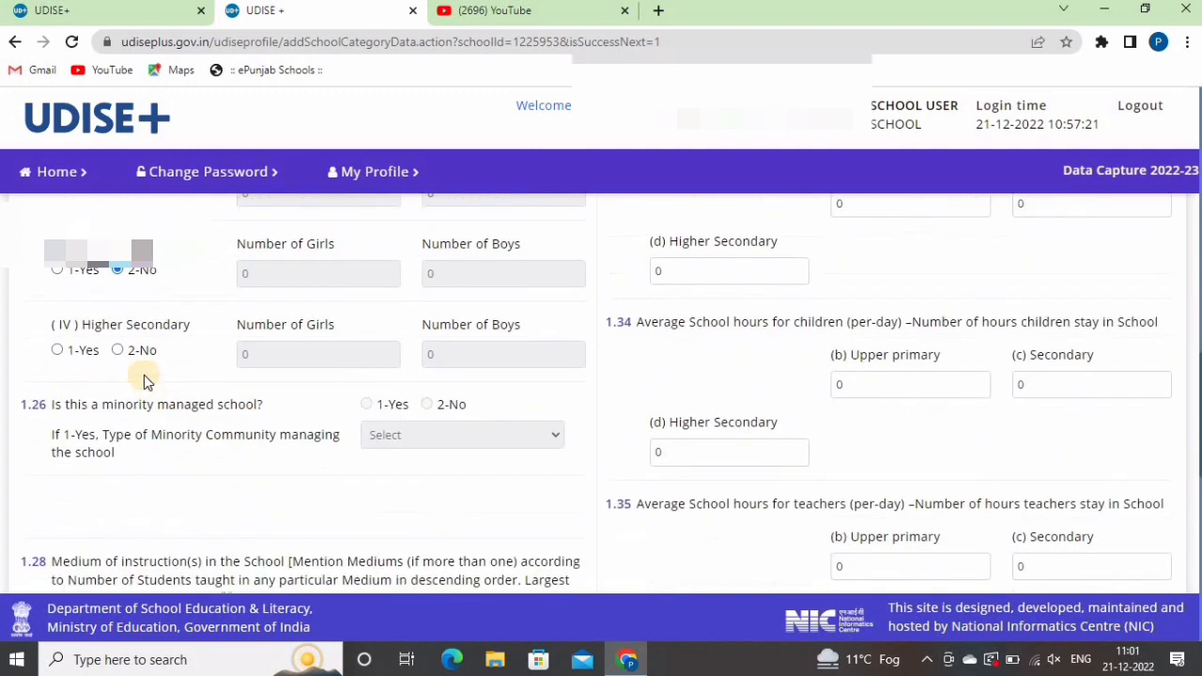
click(113, 349)
Look through the remaining questions from 1.26 to the end of the form and the languages table in 1.29
scroll(424, 410, down, 2)
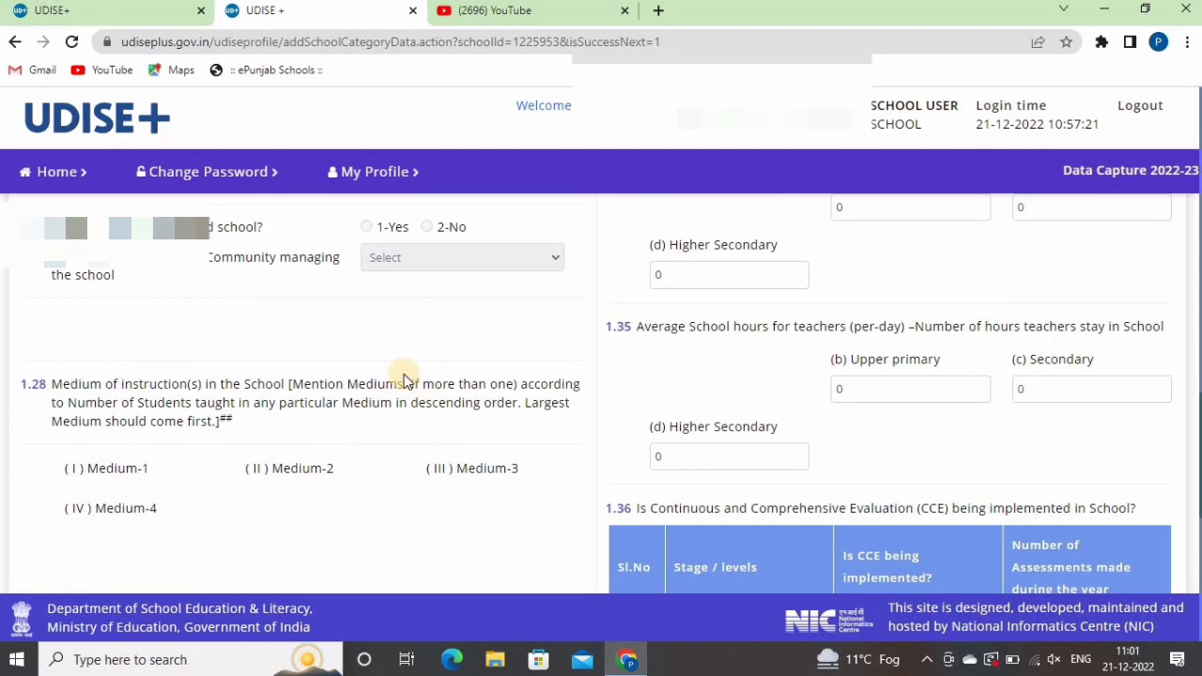
scroll(403, 378, down, 1)
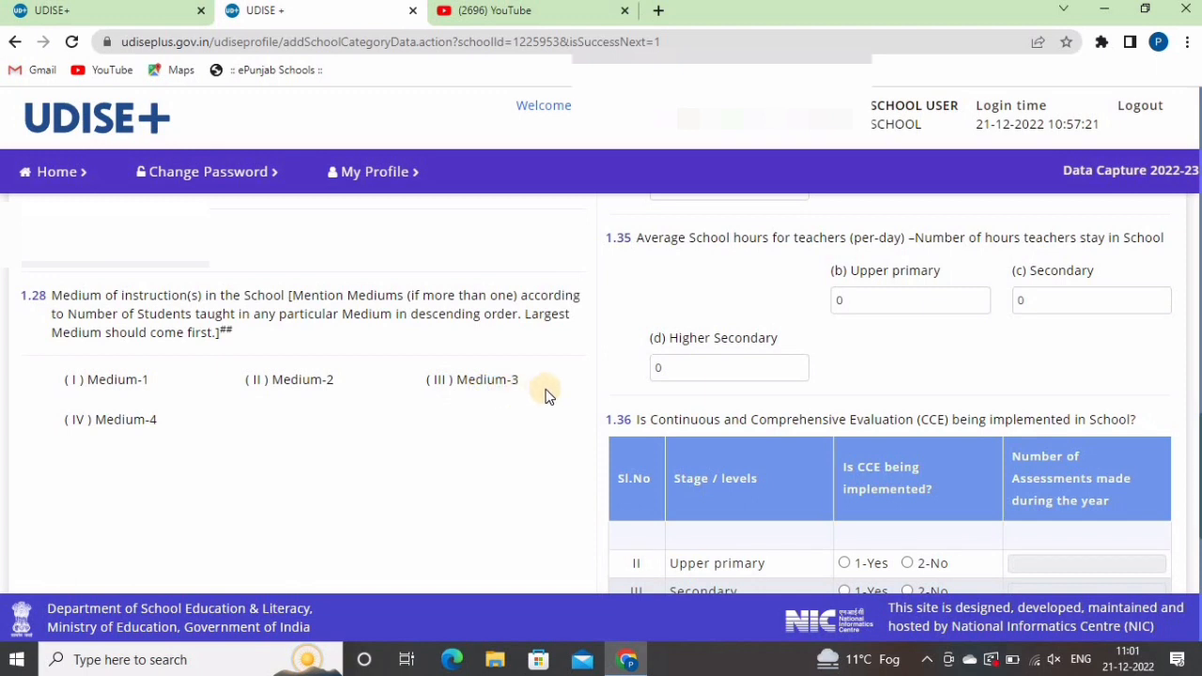
scroll(549, 395, down, 5)
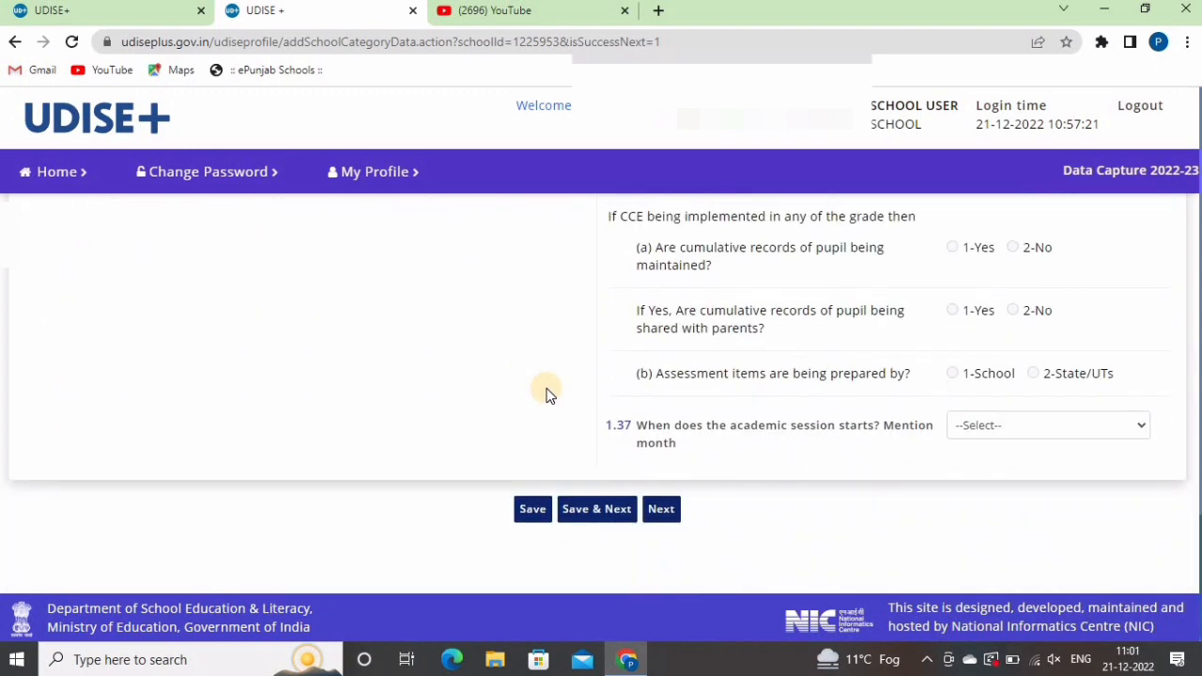
scroll(549, 395, up, 8)
scroll(872, 440, up, 5)
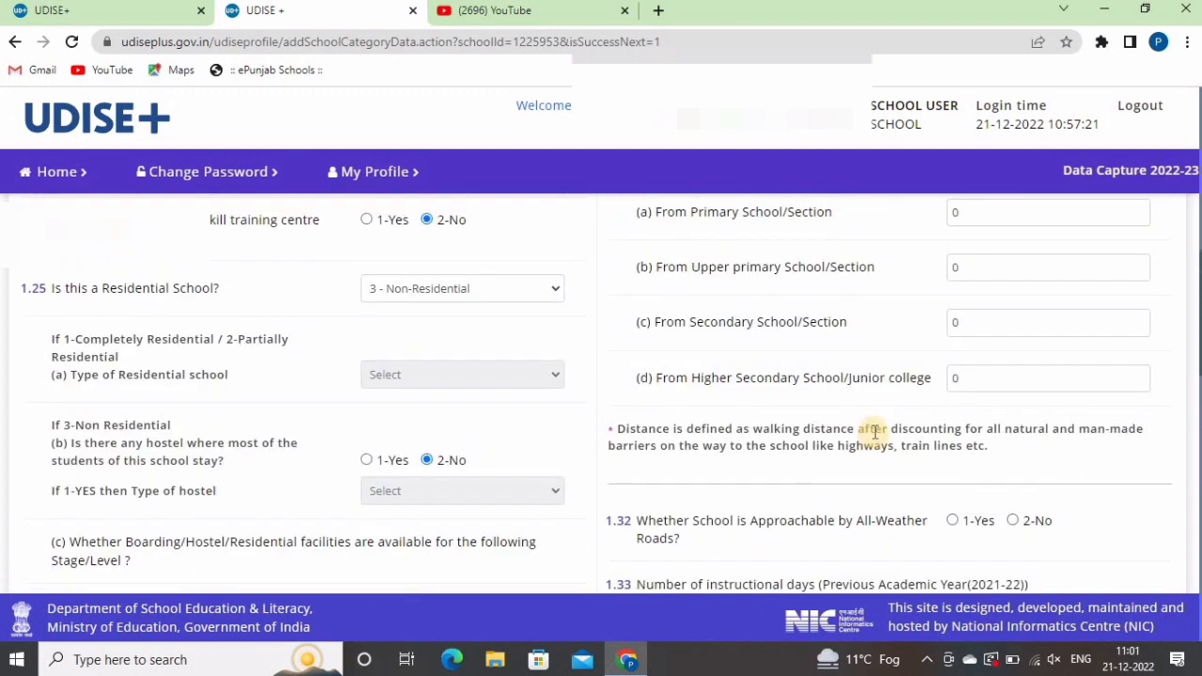
scroll(872, 434, up, 1)
scroll(874, 437, up, 2)
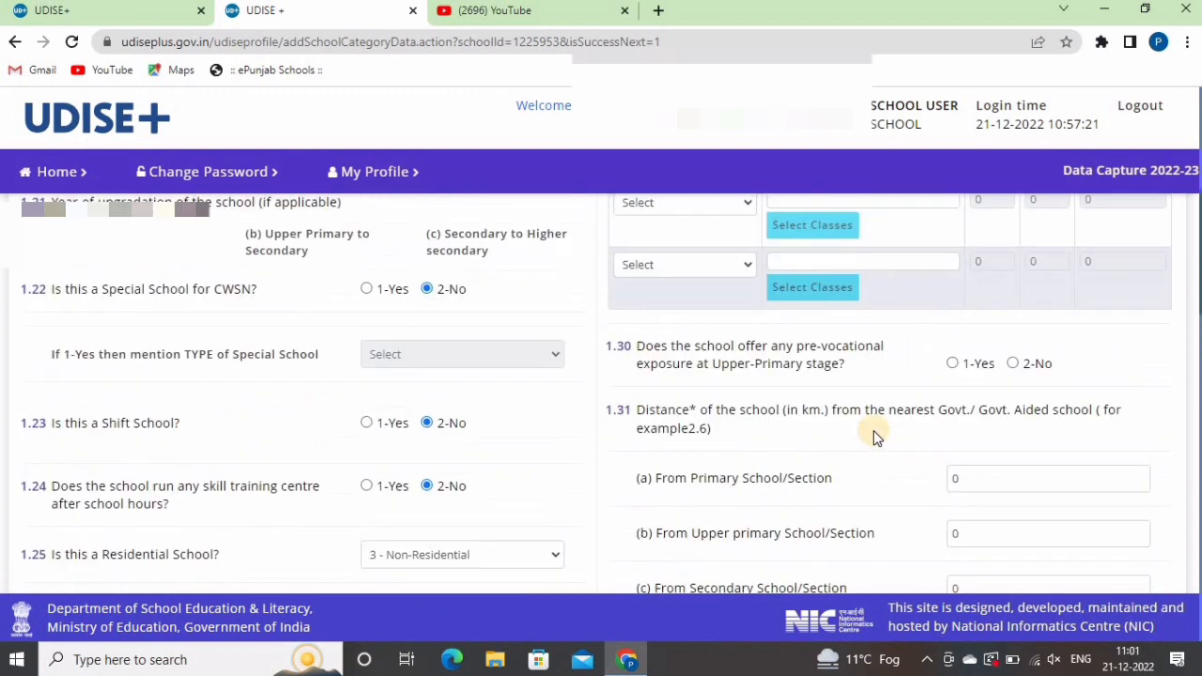
scroll(874, 437, up, 4)
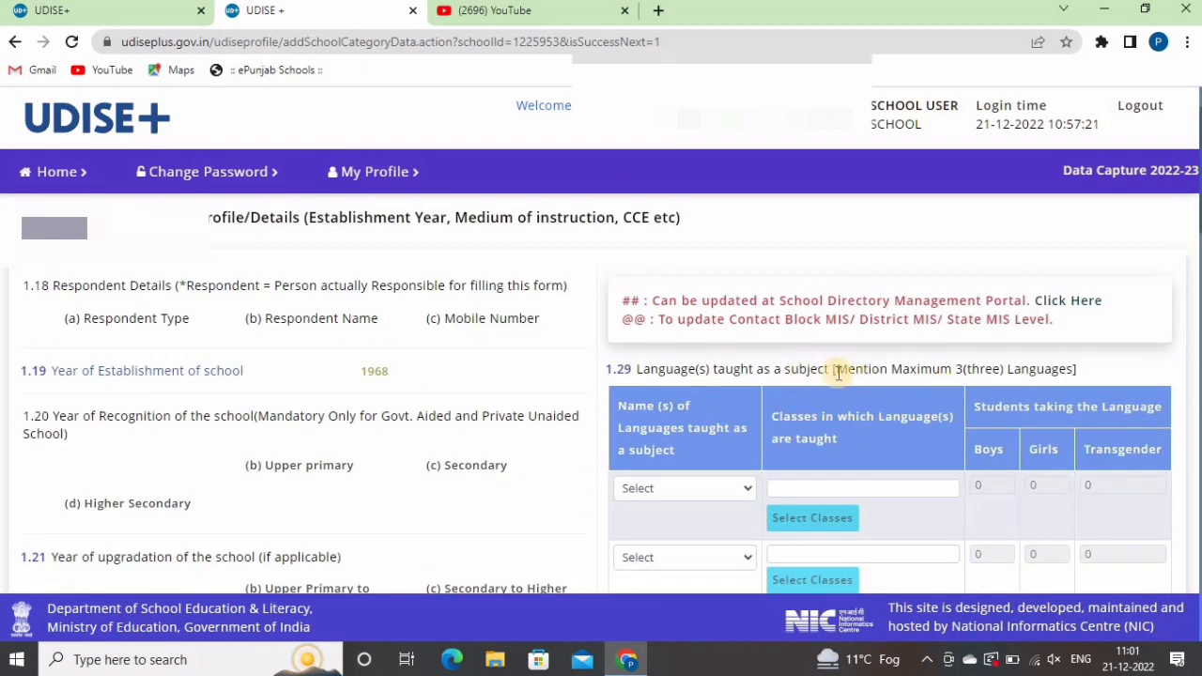
scroll(941, 371, down, 1)
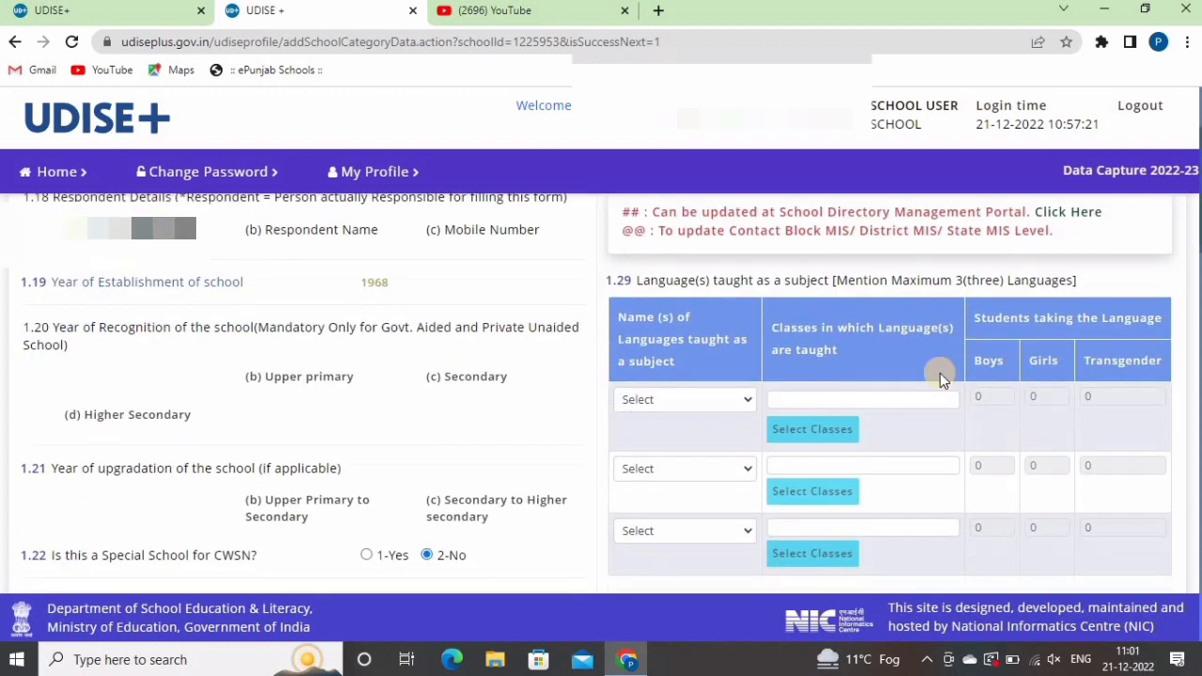
scroll(940, 373, down, 1)
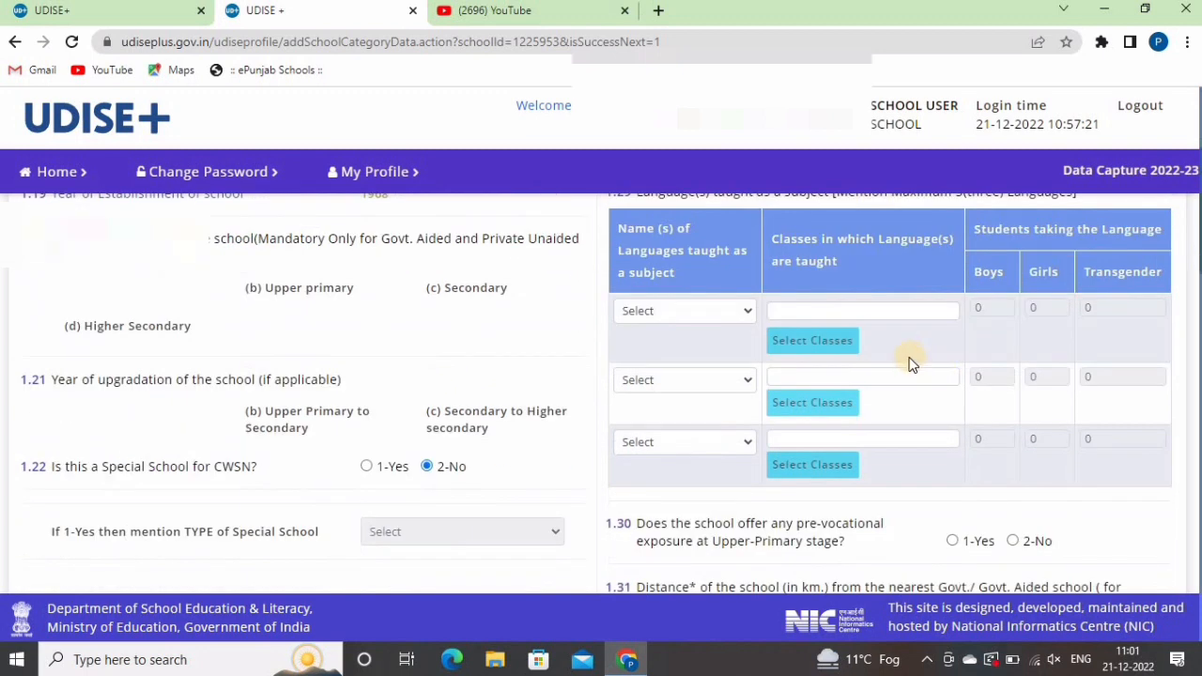
scroll(910, 363, up, 1)
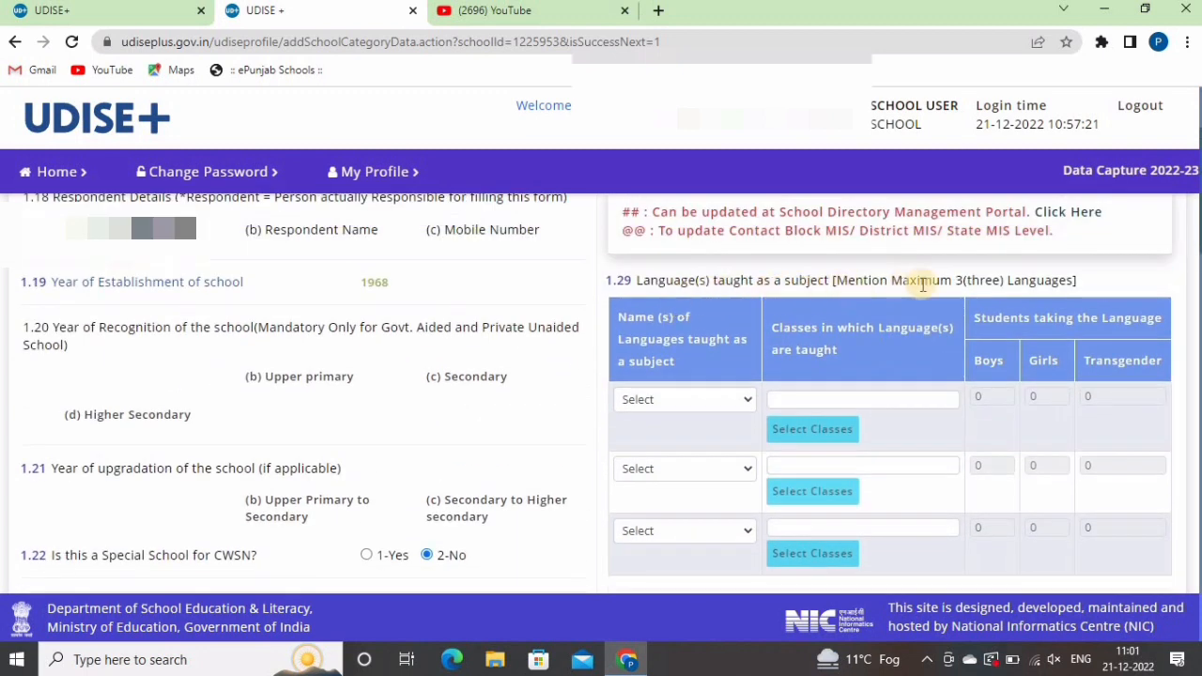
Fill the first language row of 1.29 with 13-Punjabi, classes 6 to 12, 218 boys and 125 girls
click(685, 401)
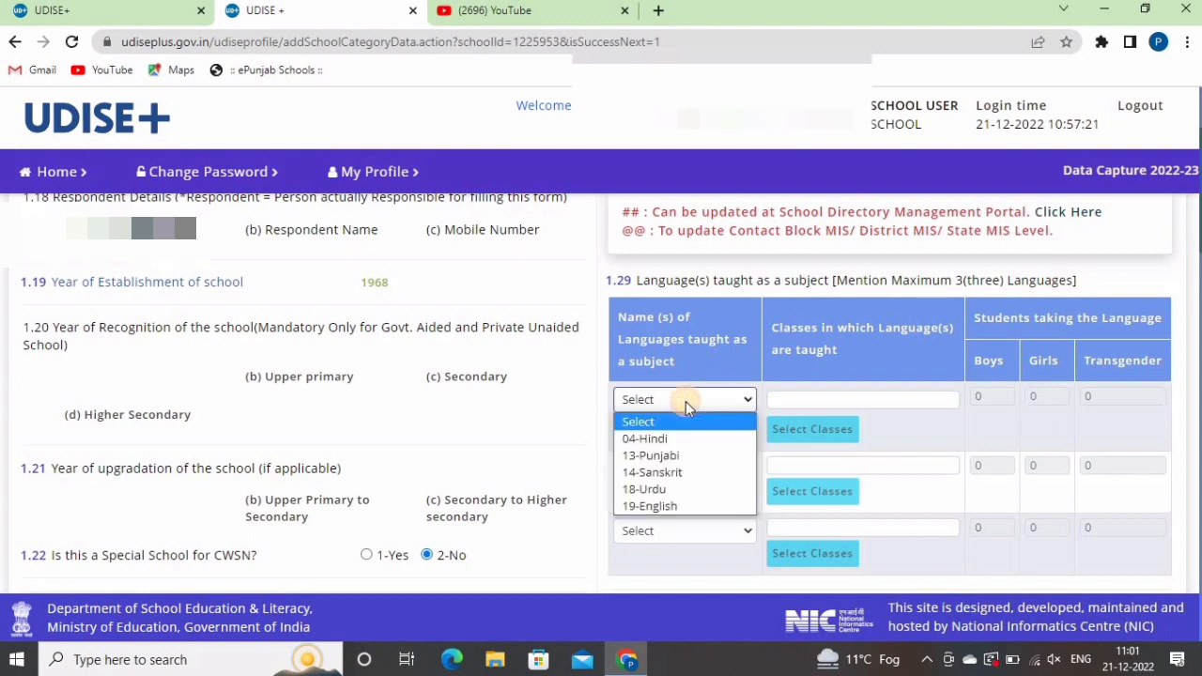
click(677, 460)
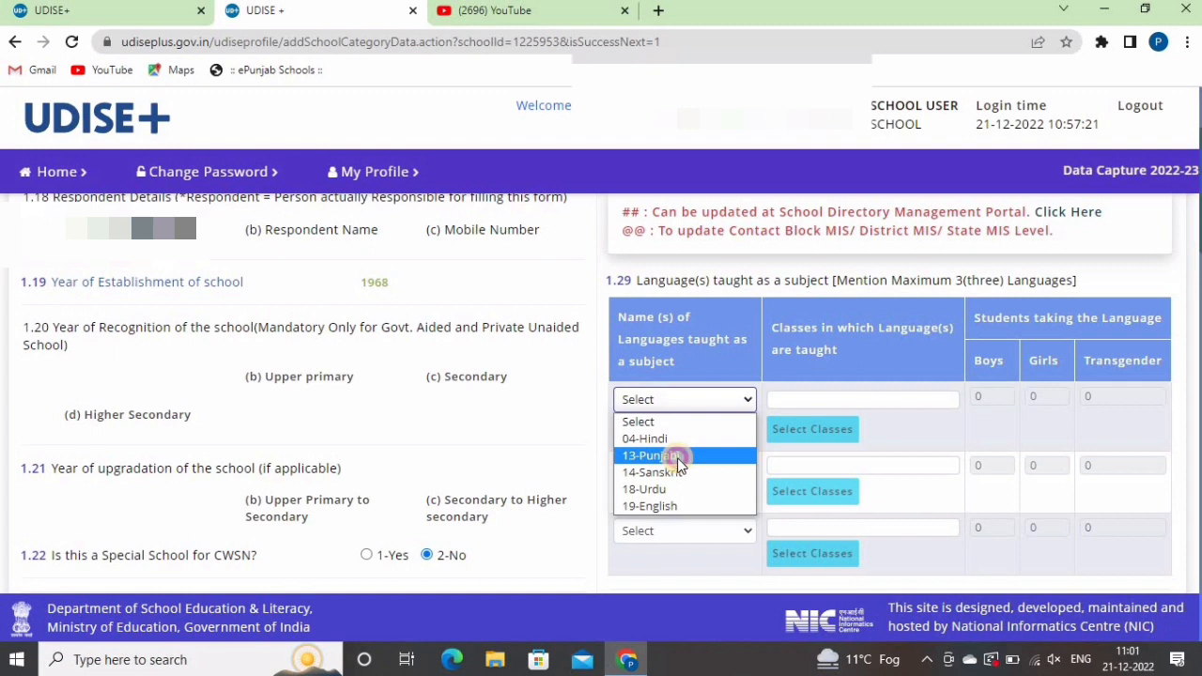
click(797, 424)
click(392, 387)
click(423, 387)
click(456, 387)
click(486, 387)
click(526, 387)
click(554, 387)
click(590, 387)
click(785, 442)
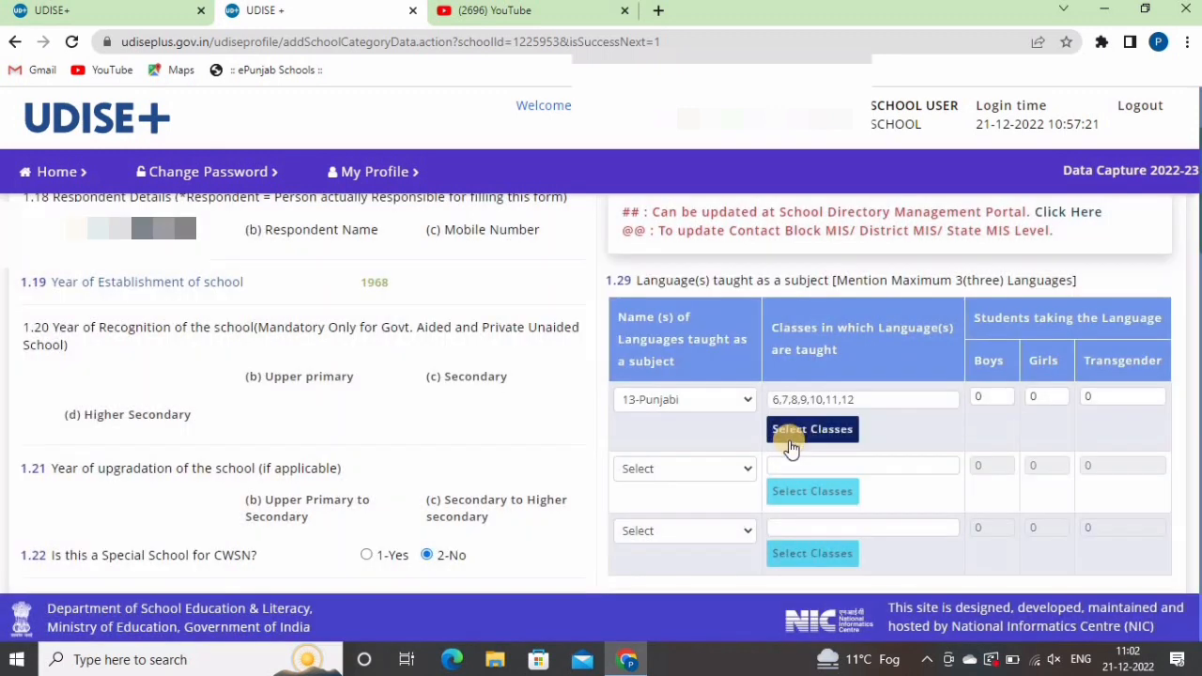
click(982, 397)
text(125)
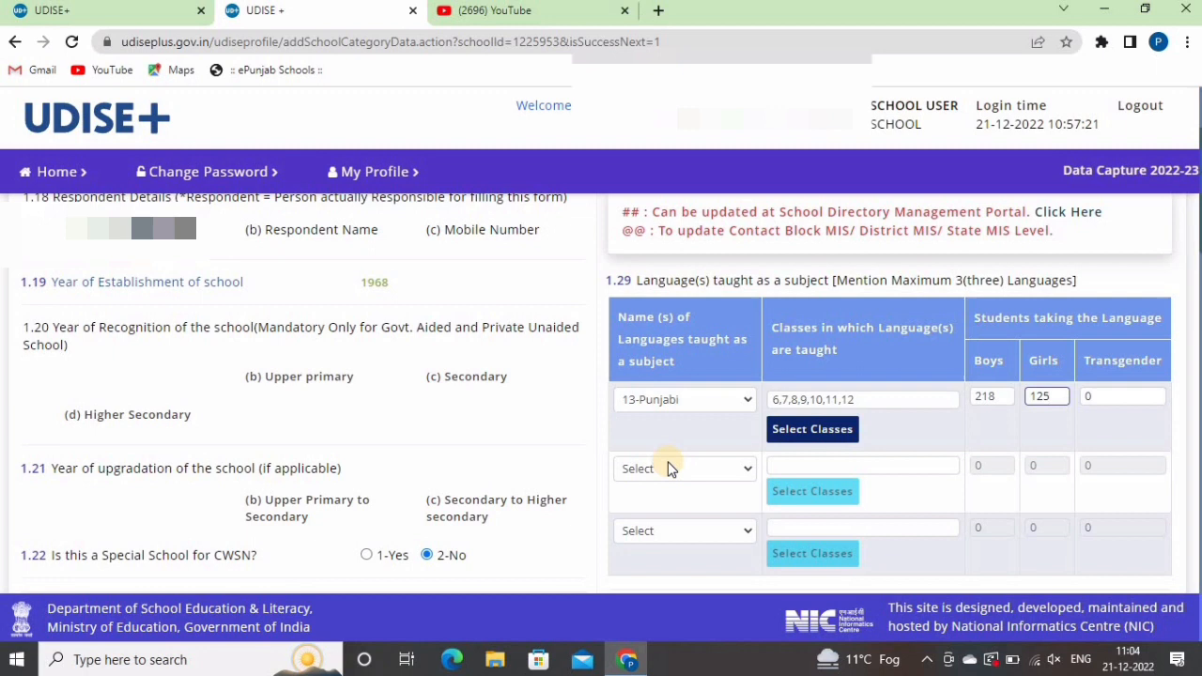
Fill the second language row of 1.29 with 19-English, classes 6, 7 and 8, 4 boys and 4 girls
click(670, 468)
scroll(681, 395, down, 2)
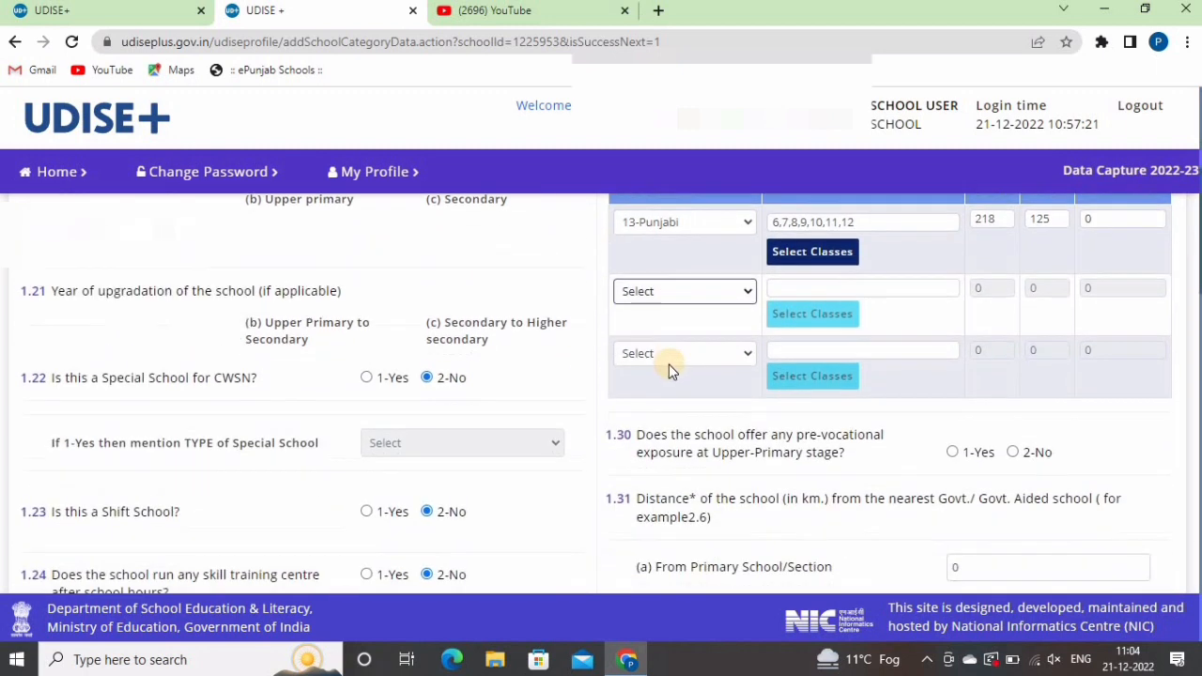
click(699, 296)
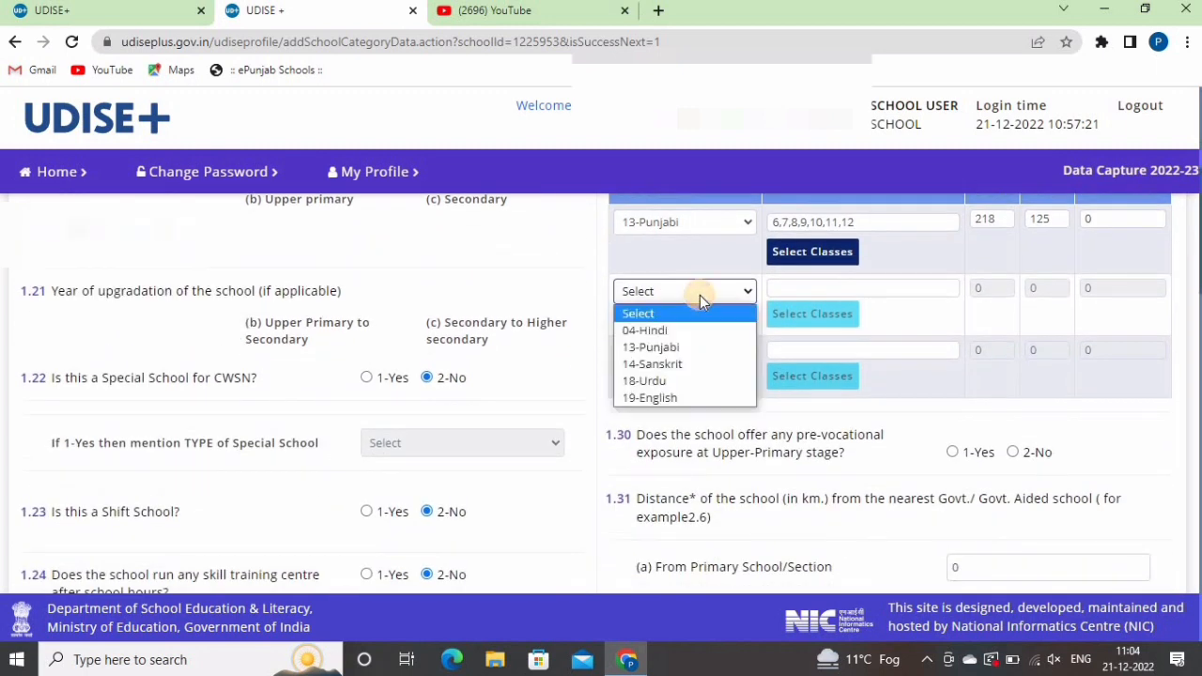
click(688, 398)
click(798, 321)
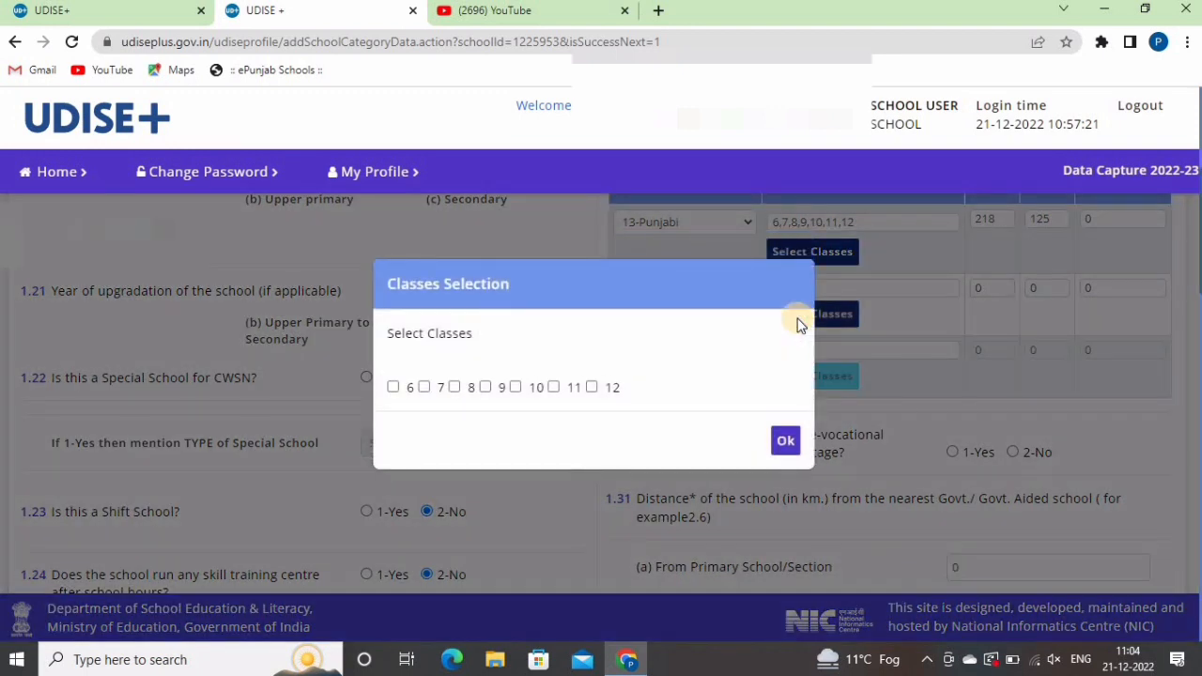
click(393, 388)
click(425, 388)
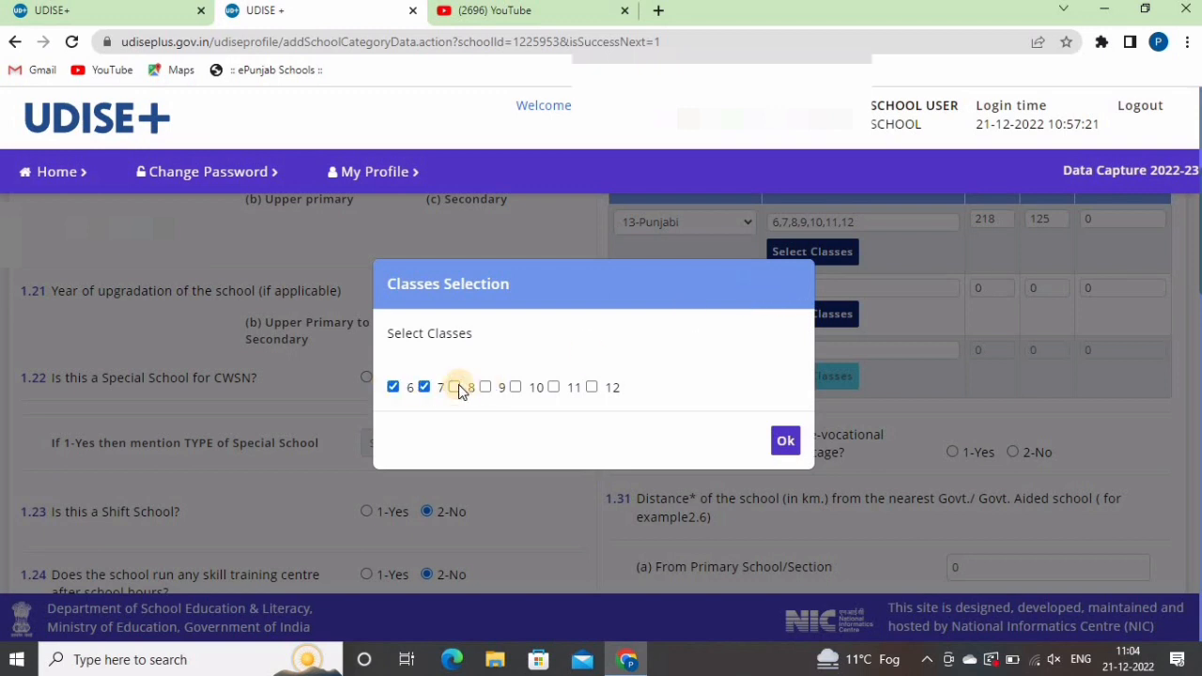
click(785, 440)
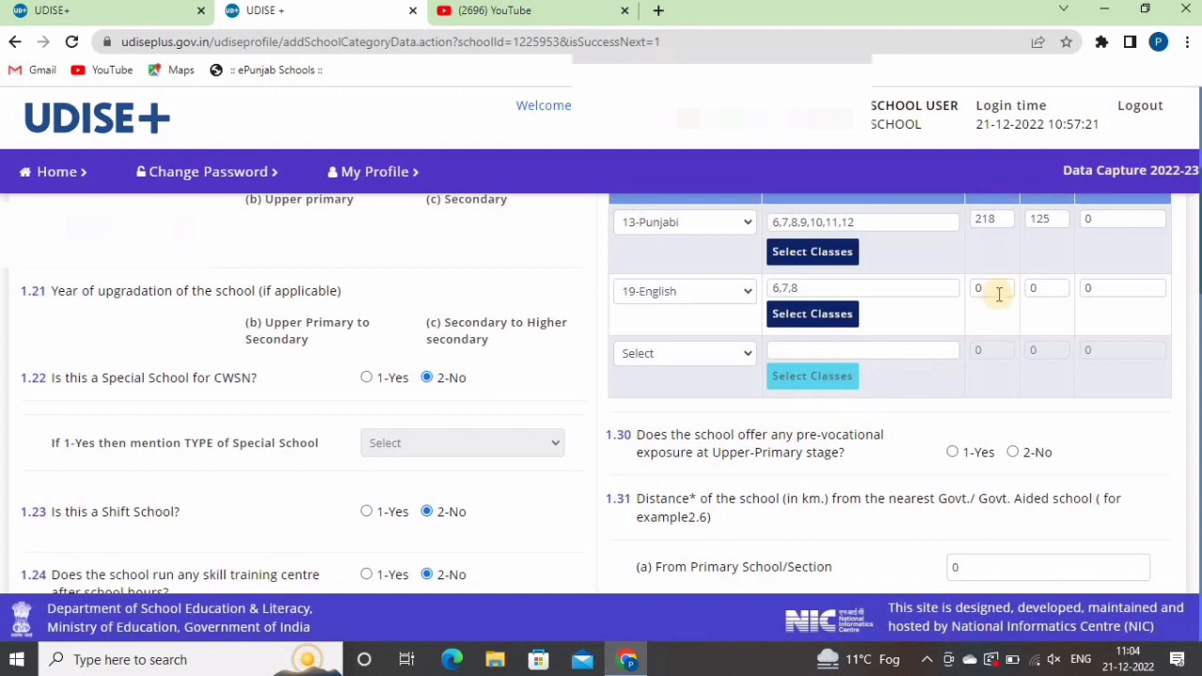
click(997, 287)
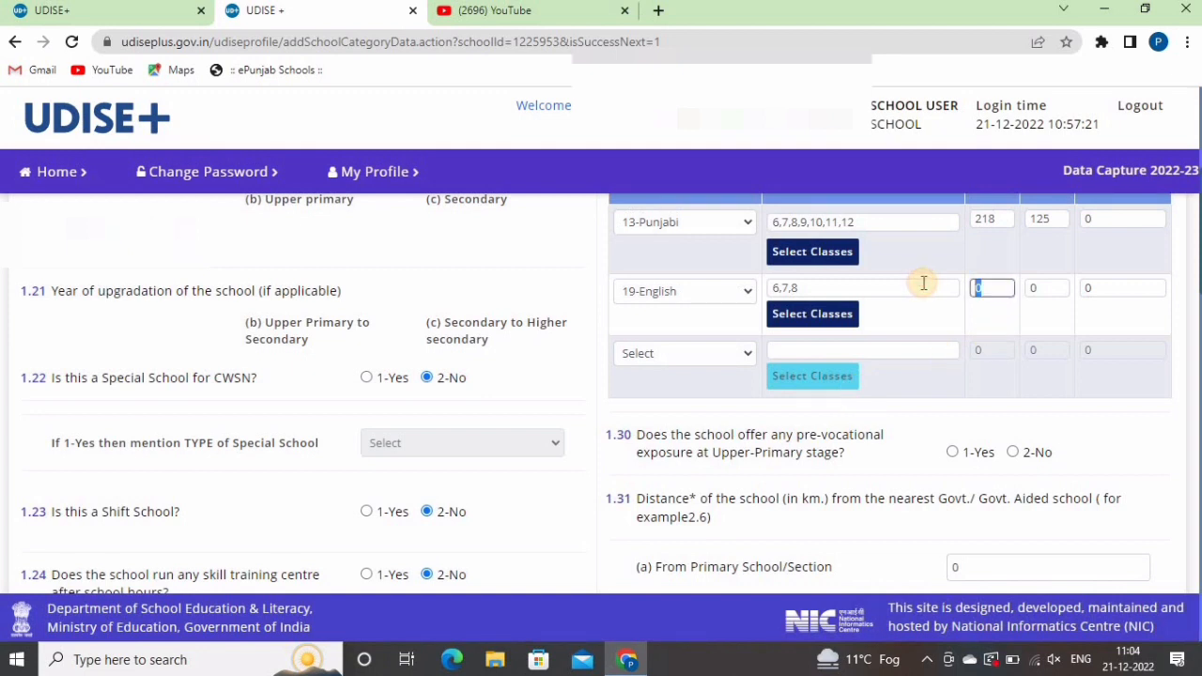
text(4)
key(Tab)
text(4)
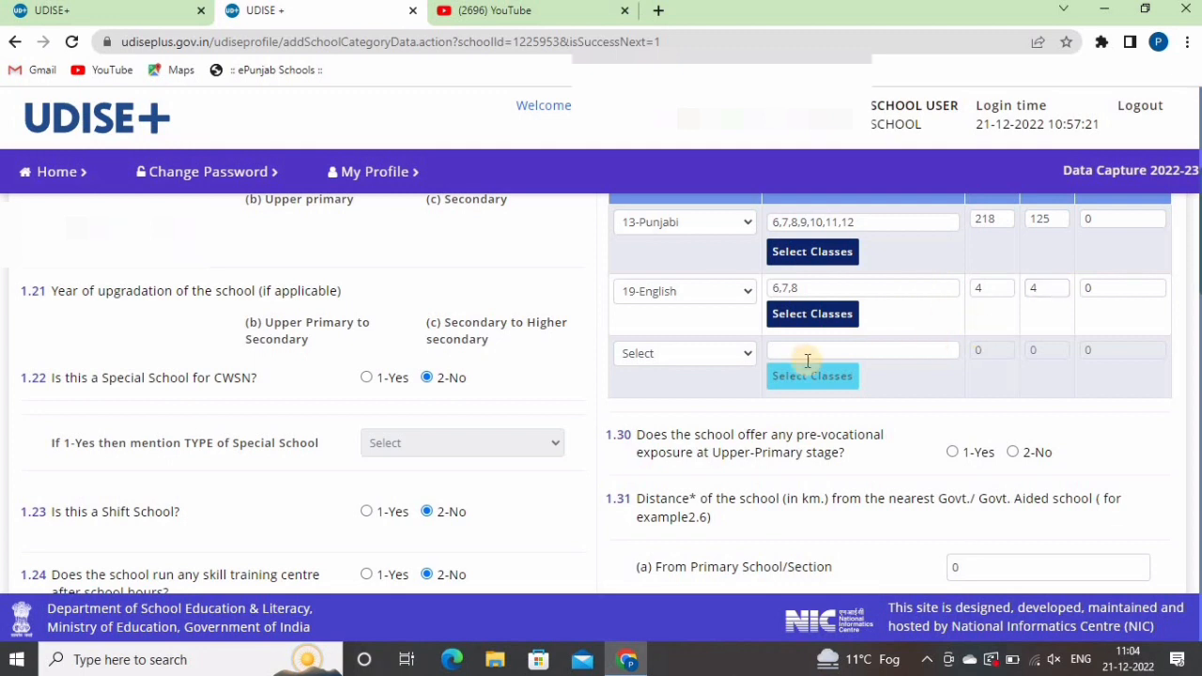
Choose 04-Hindi as the third language taught in 1.29 and enable its class selection
click(710, 356)
click(669, 393)
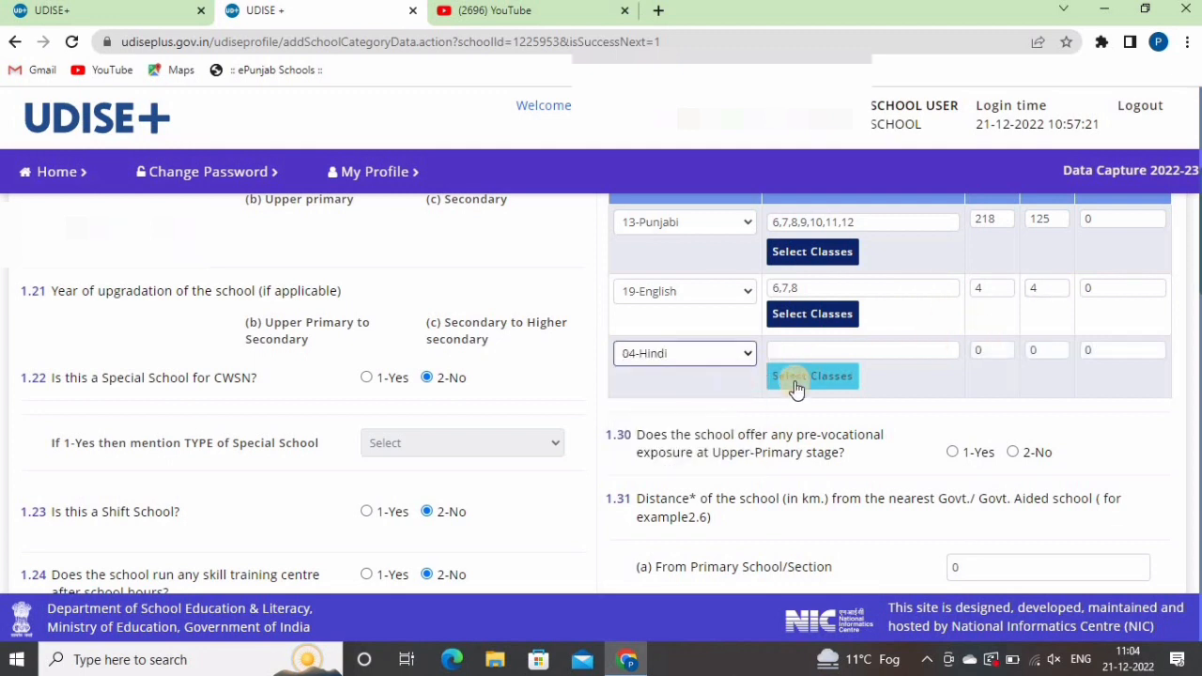
click(822, 351)
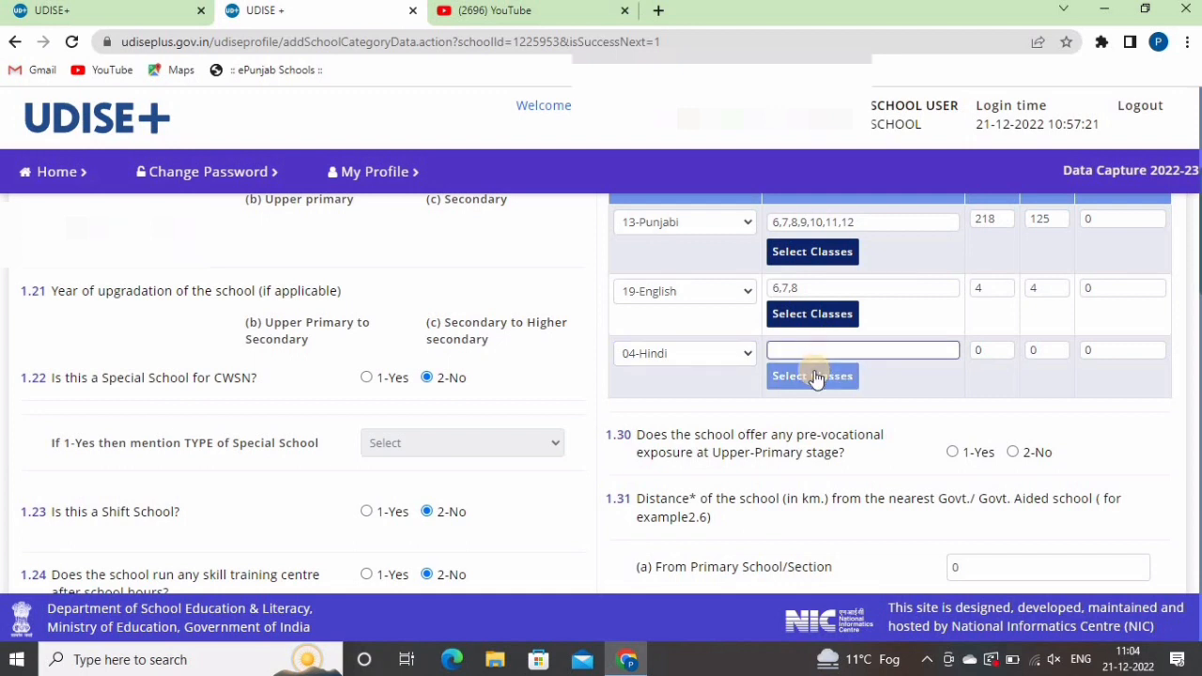
click(978, 374)
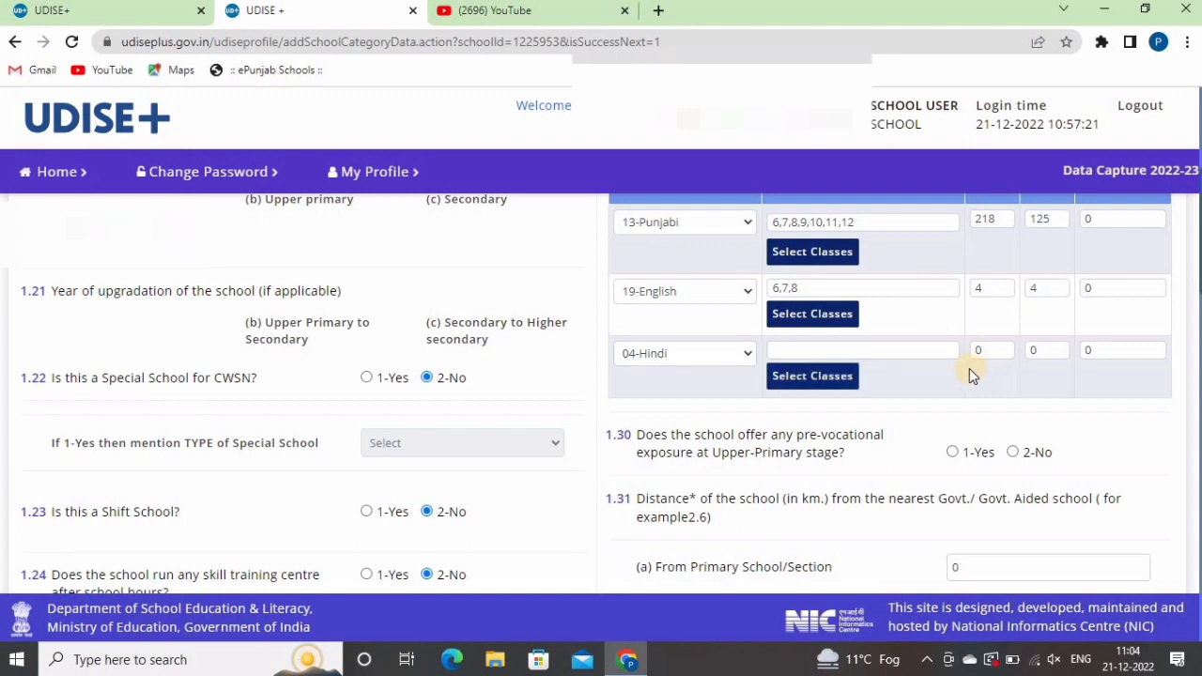
Answer 2-No for pre-vocational exposure at upper-primary stage (1.30) and 1-Yes for approachability by all-weather roads (1.32)
scroll(939, 354, down, 1)
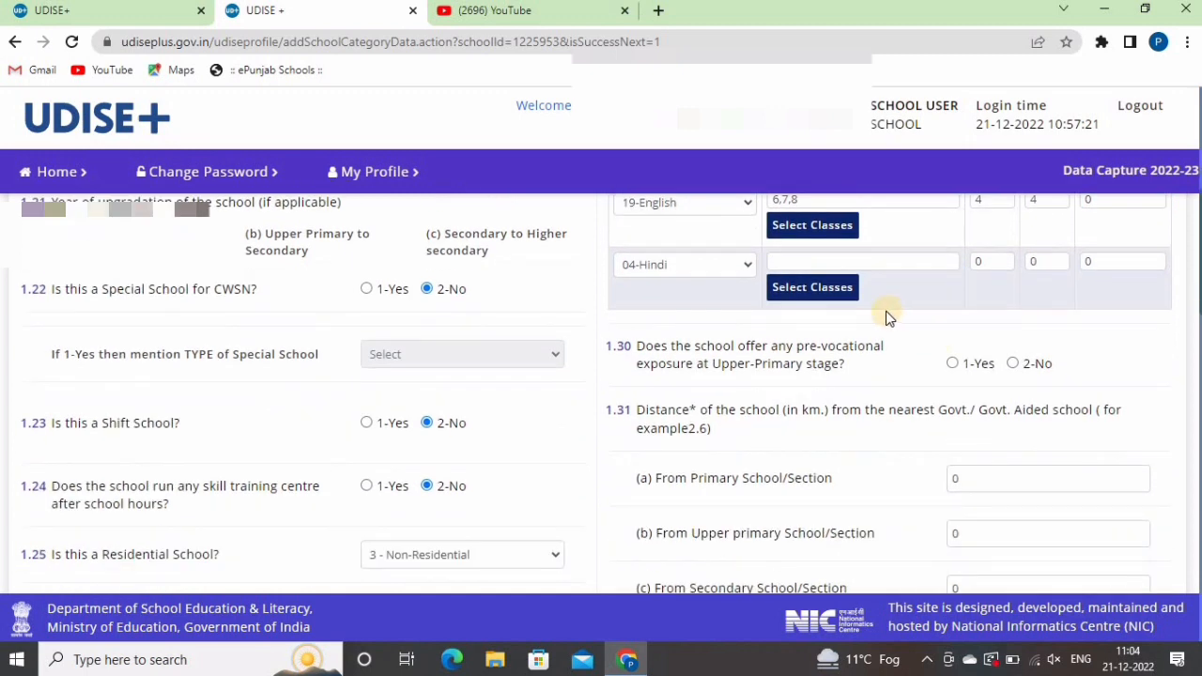
scroll(858, 289, down, 1)
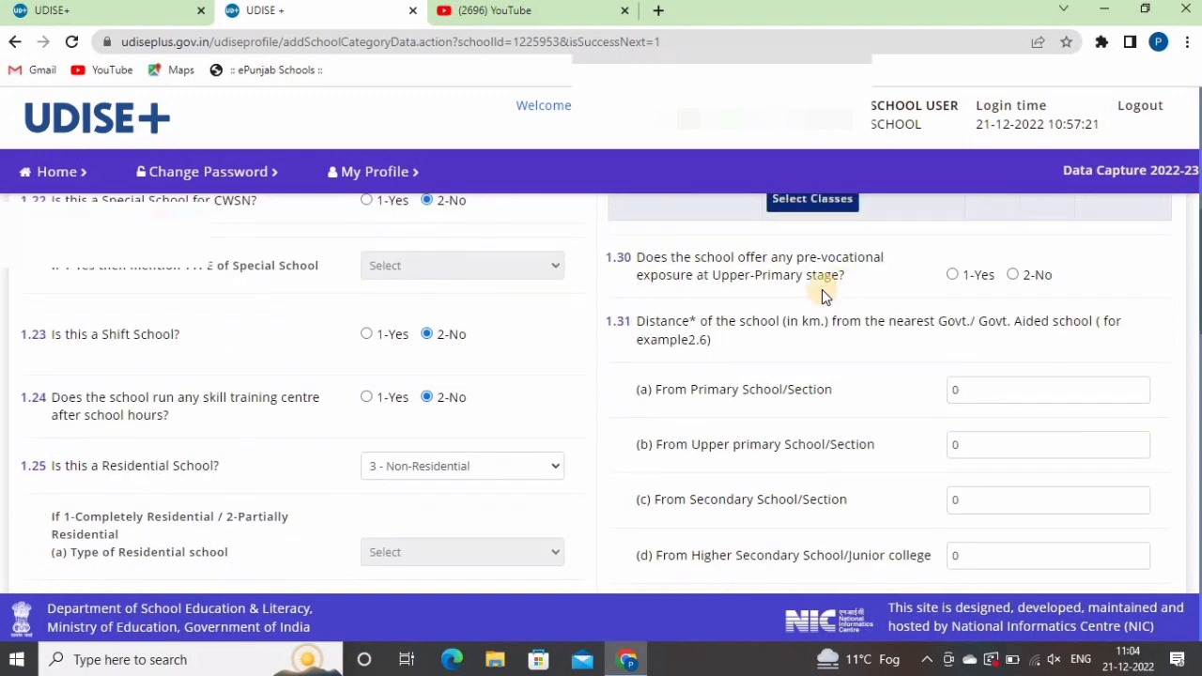
click(1015, 275)
scroll(840, 291, down, 1)
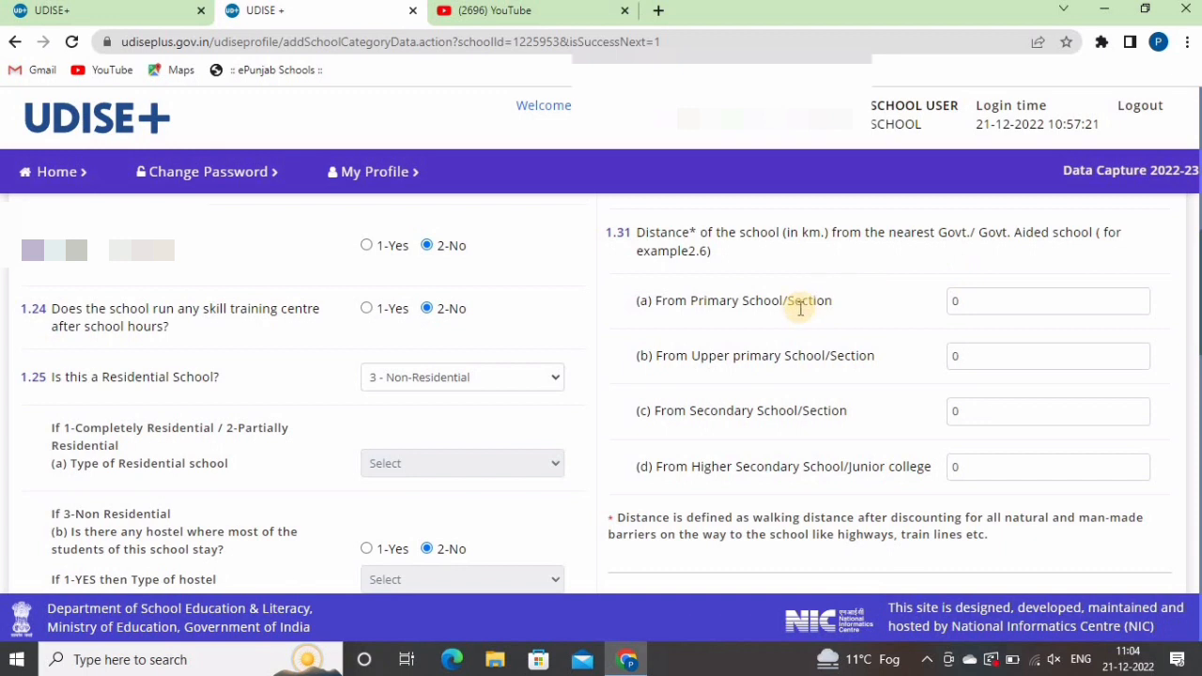
scroll(845, 301, down, 1)
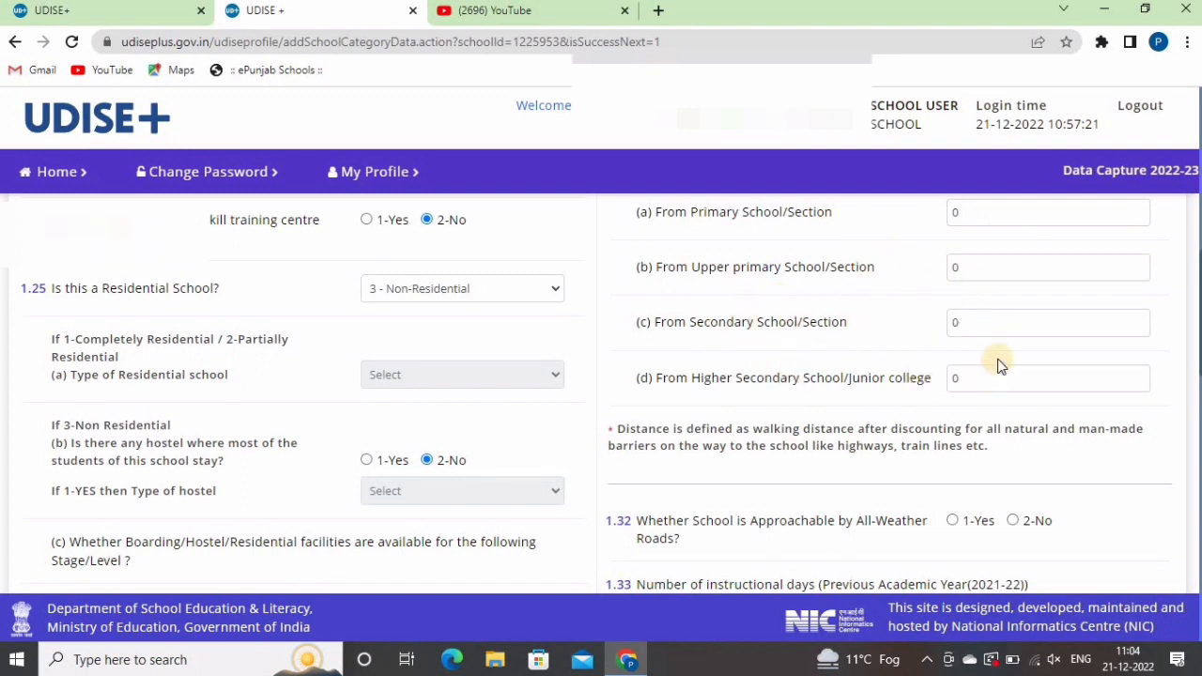
scroll(998, 357, down, 3)
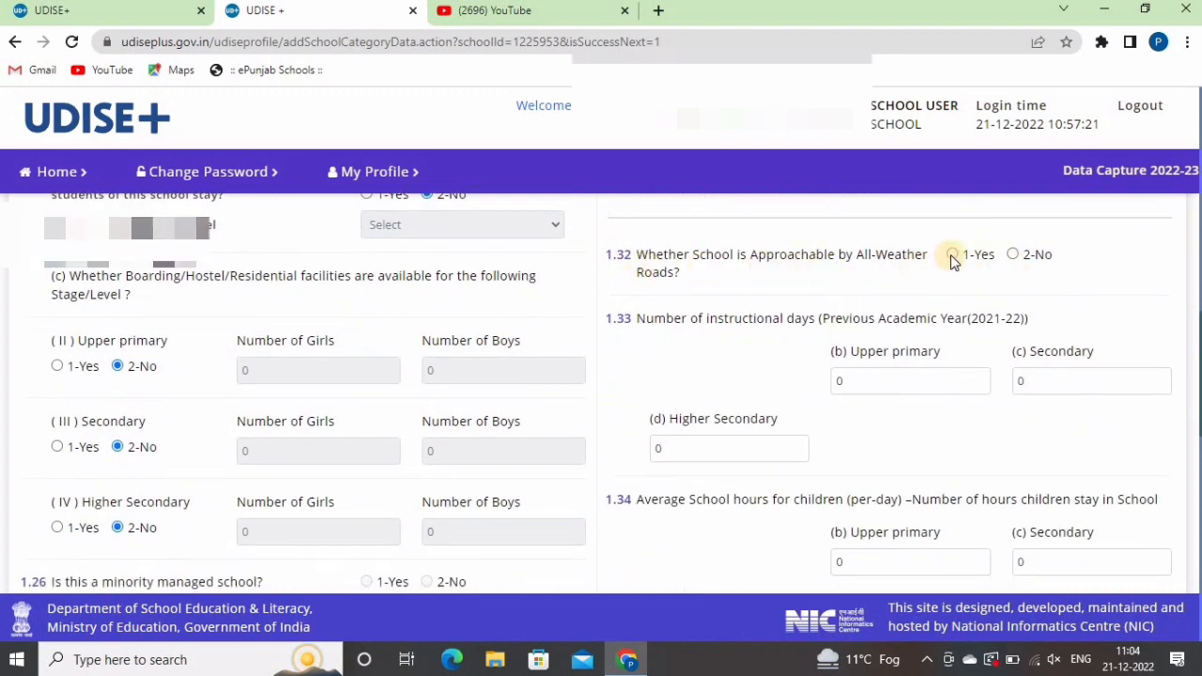
Set the number of instructional days in 1.33 to 122 for upper primary, secondary and higher secondary
scroll(949, 272, down, 1)
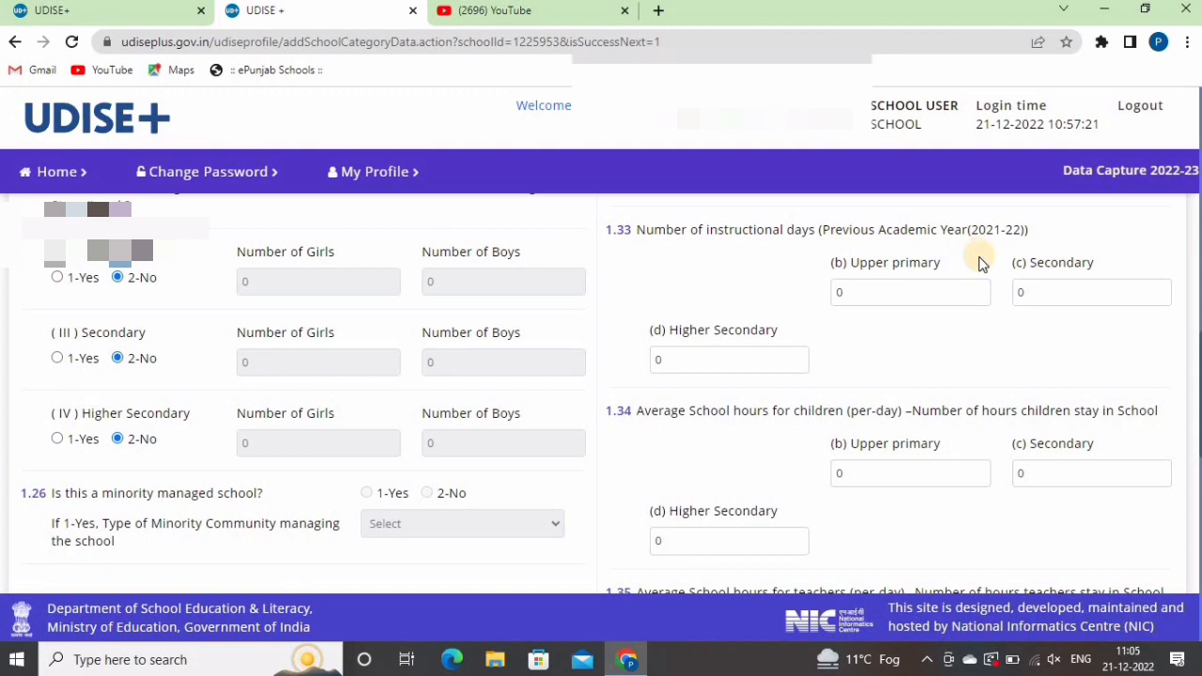
drag(881, 293, 826, 295)
text(122)
key(Tab)
text(122)
key(Tab)
text(122)
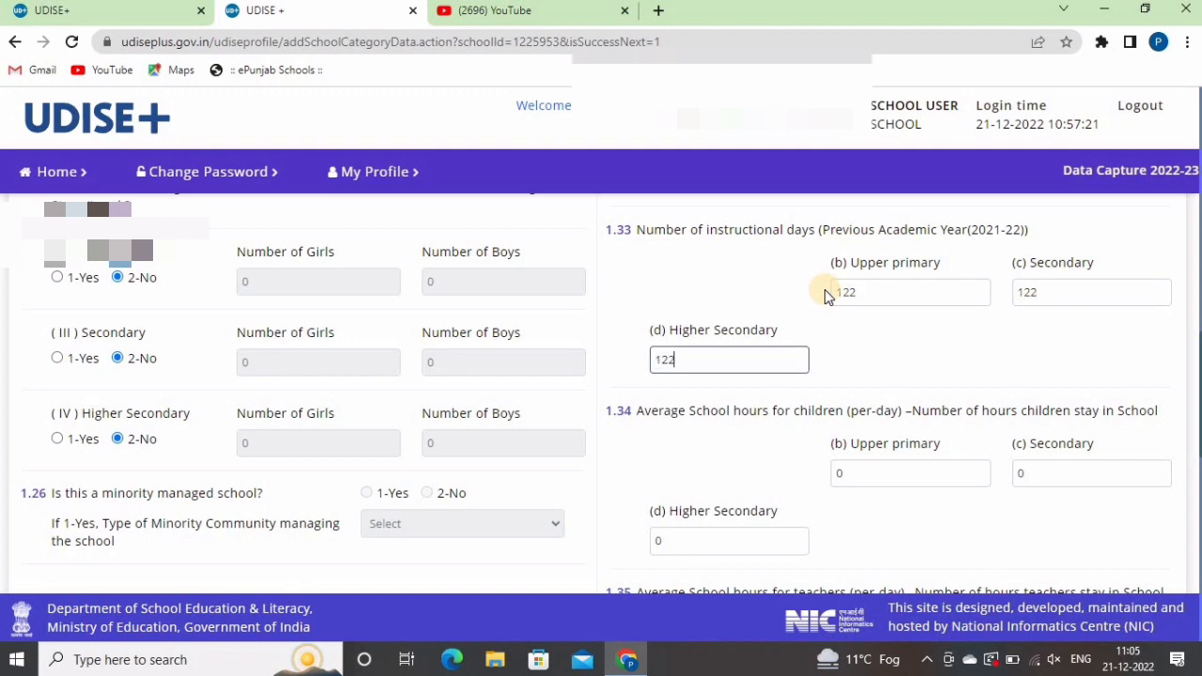
click(862, 331)
Set the average school hours per day for children (1.34) to 6 at upper primary, secondary and higher secondary level
scroll(777, 262, down, 2)
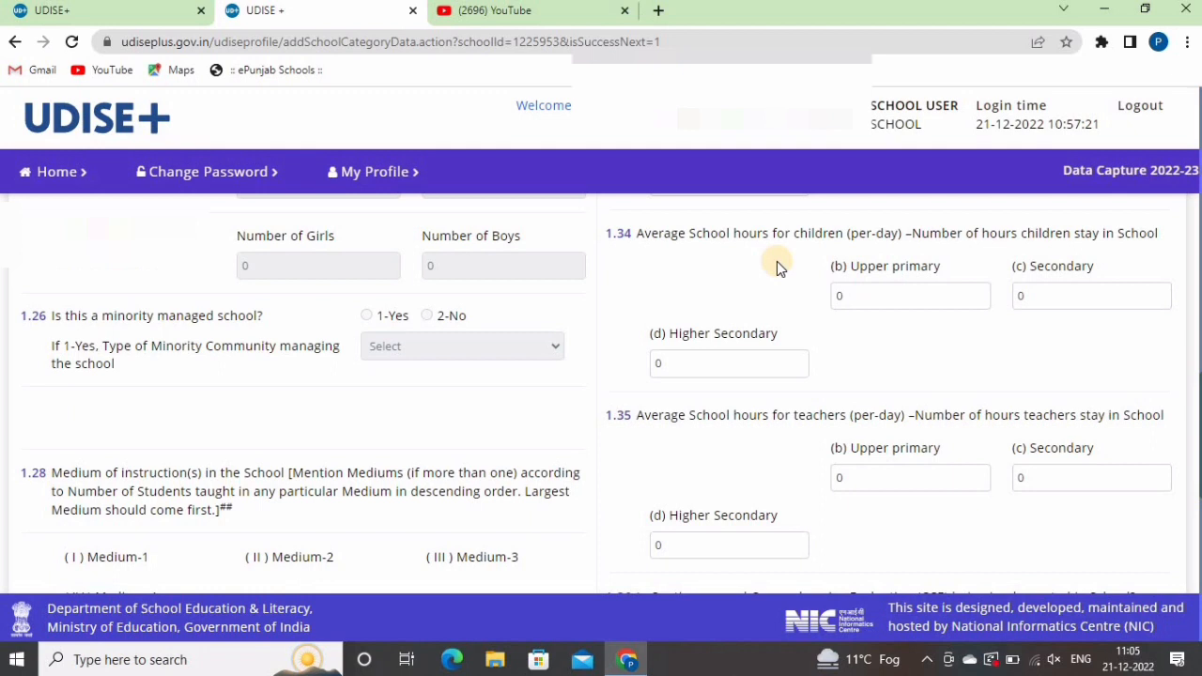
scroll(777, 265, up, 3)
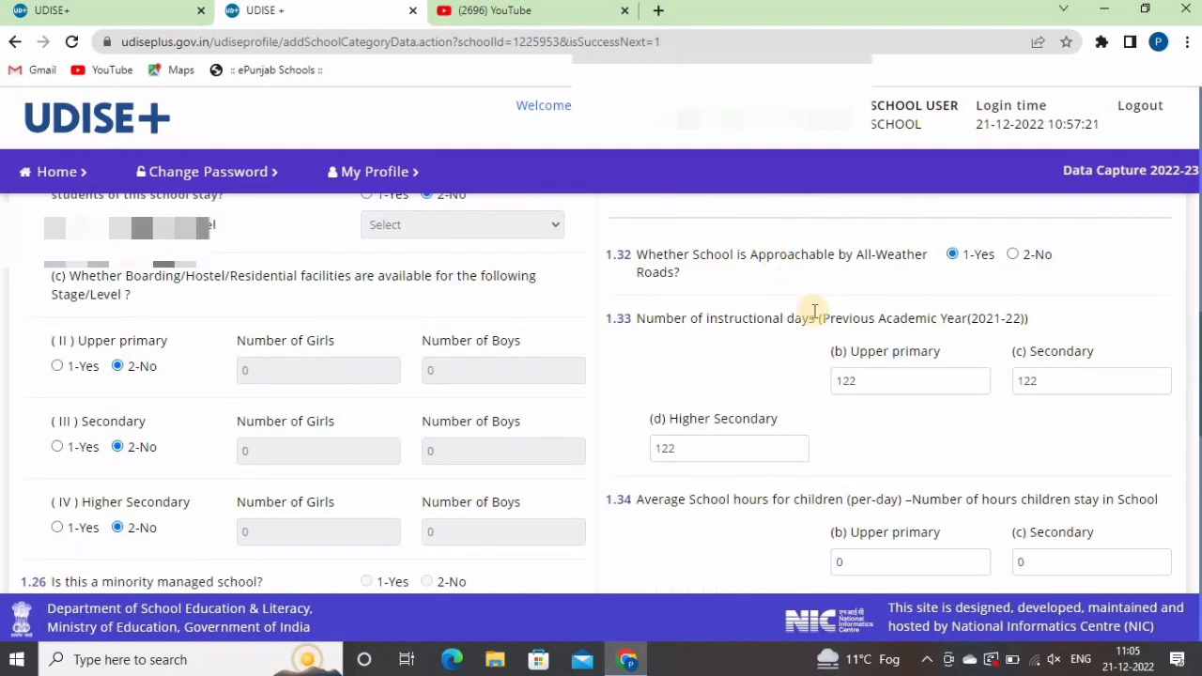
scroll(871, 356, down, 3)
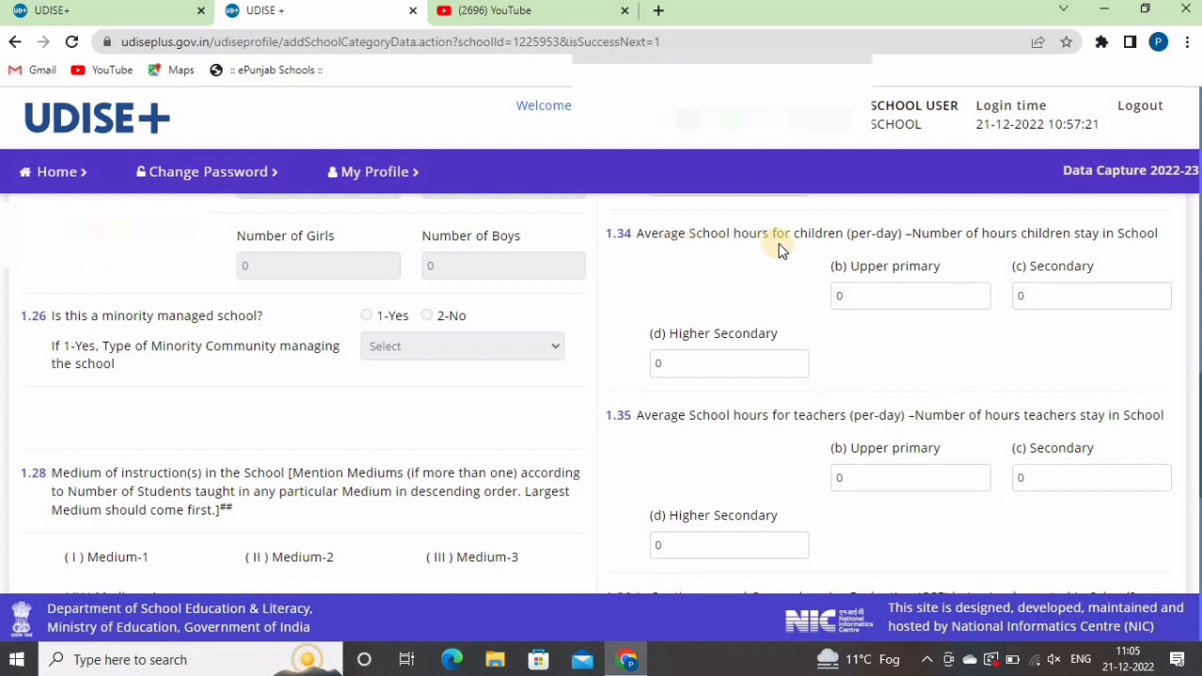
click(936, 292)
key(BackSpace)
text(6)
key(Tab)
text(6)
key(Tab)
text(6)
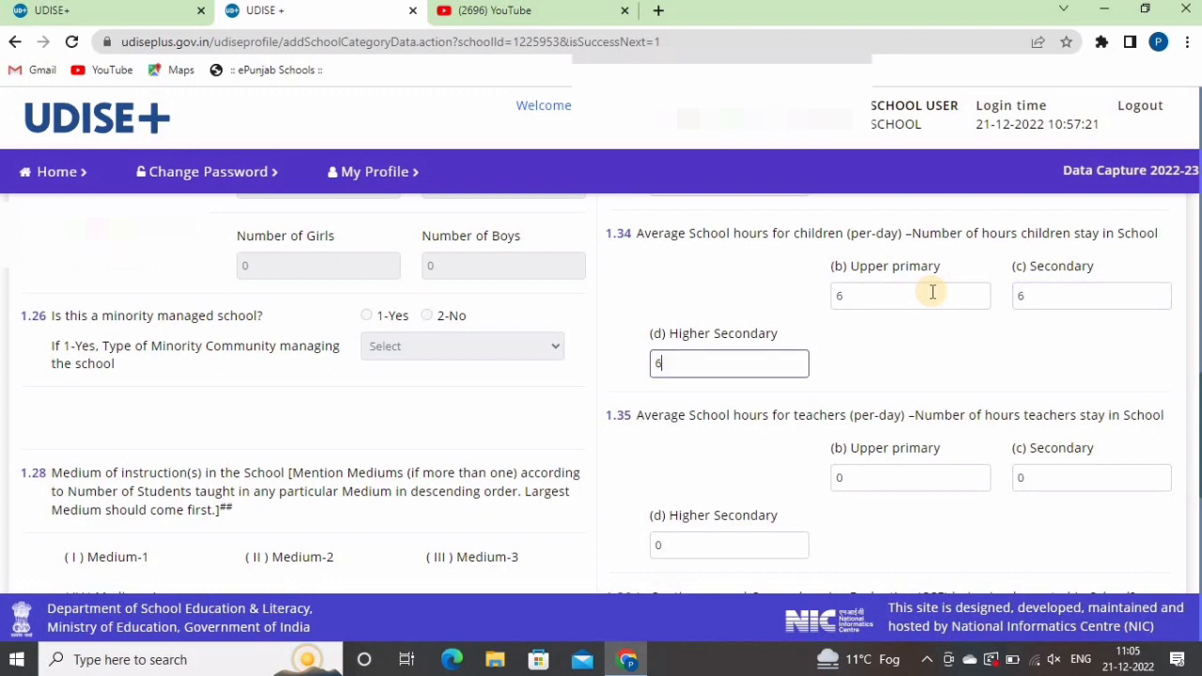
click(886, 363)
Set the average school hours per day for teachers (1.35) to 6 at all three school levels
scroll(843, 325, down, 1)
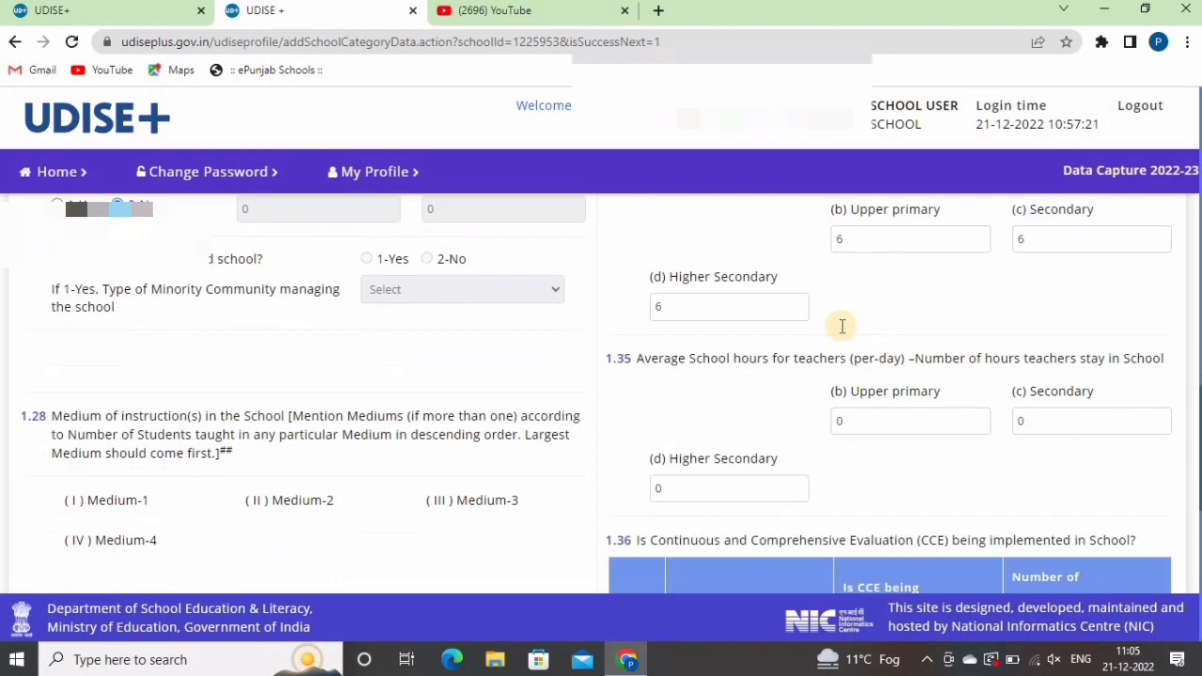
scroll(749, 315, down, 1)
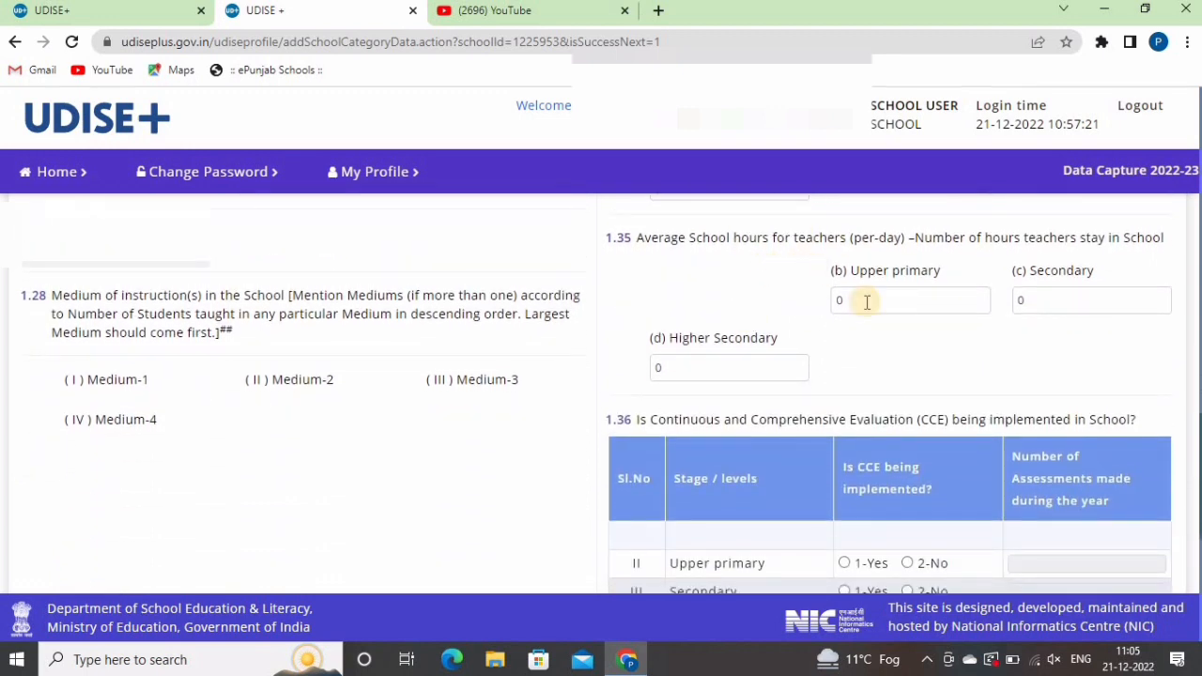
drag(868, 301, 806, 299)
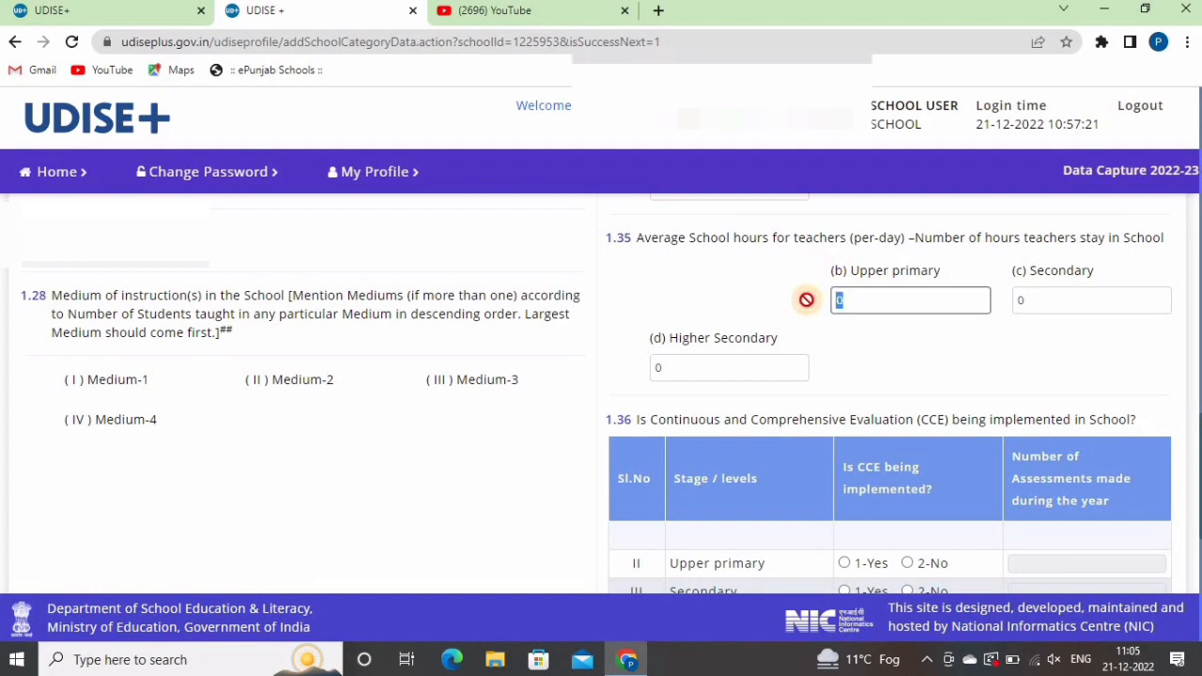
text(6)
key(Tab)
text(6)
key(Tab)
text(6)
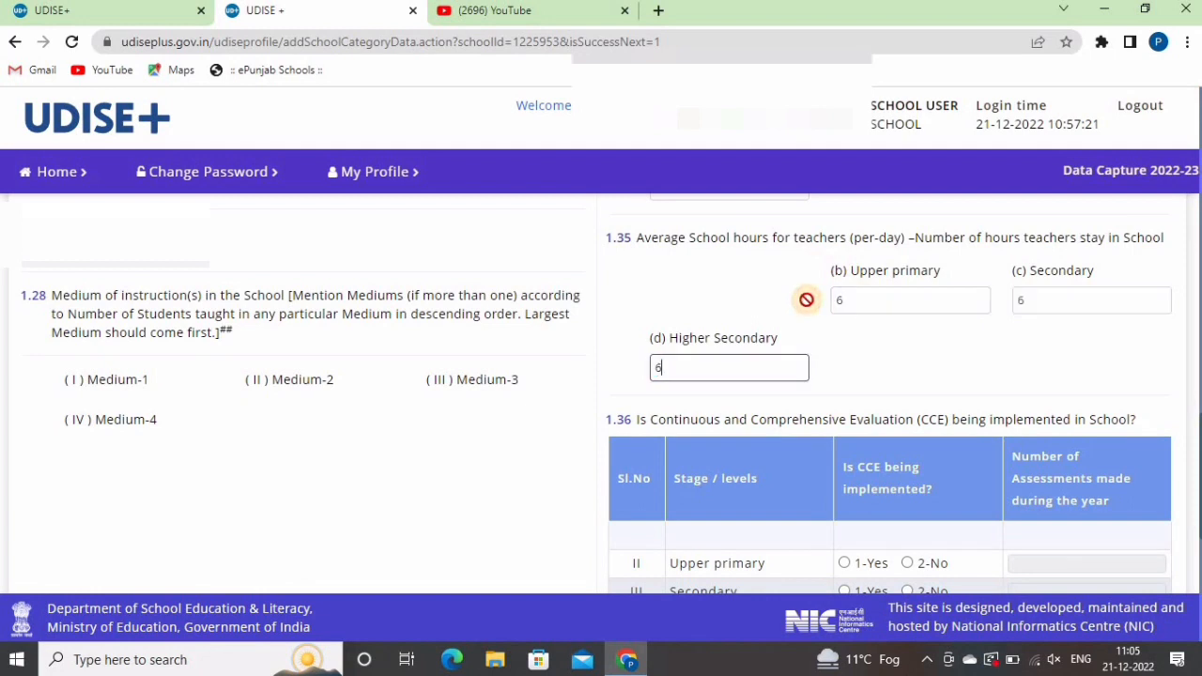
click(852, 338)
Answer 1-Yes in 1.36 for CCE being implemented at upper primary, secondary and higher secondary level
scroll(852, 338, down, 2)
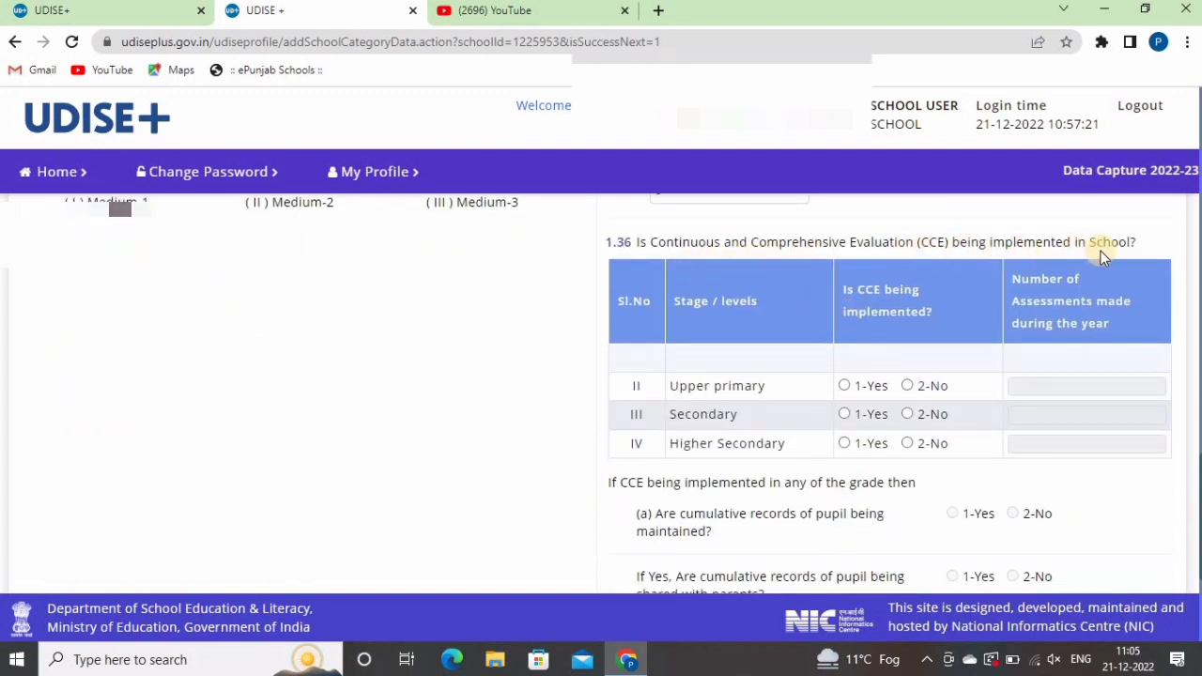
scroll(1031, 269, down, 1)
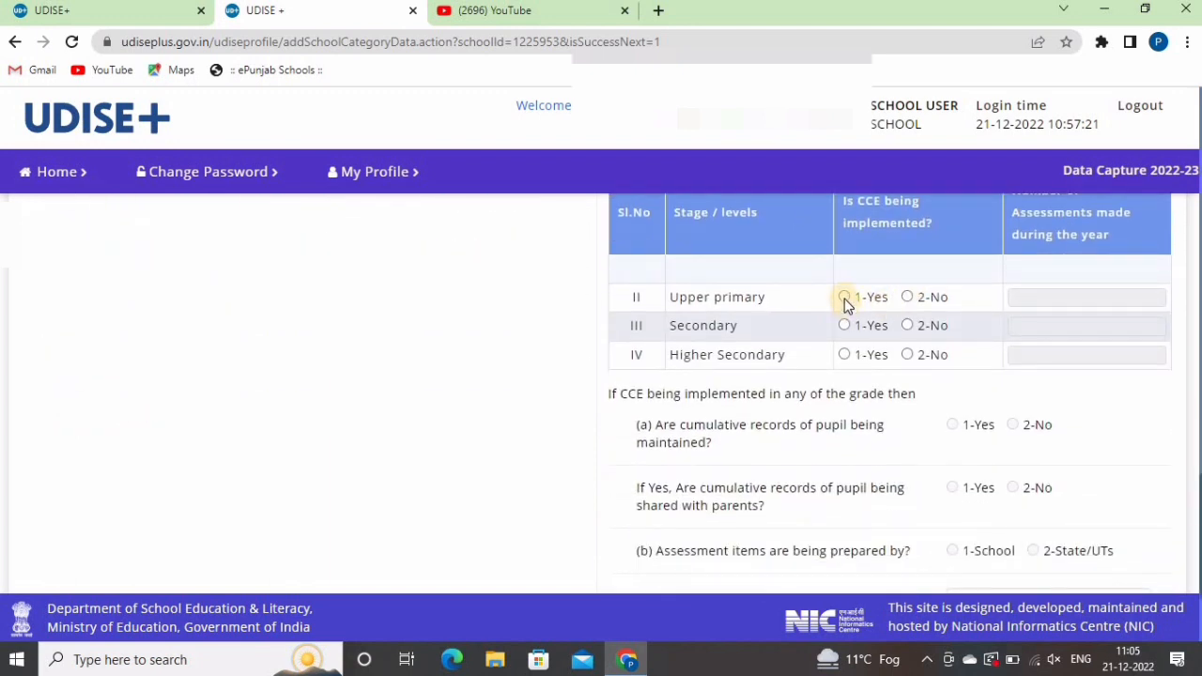
click(844, 298)
click(845, 327)
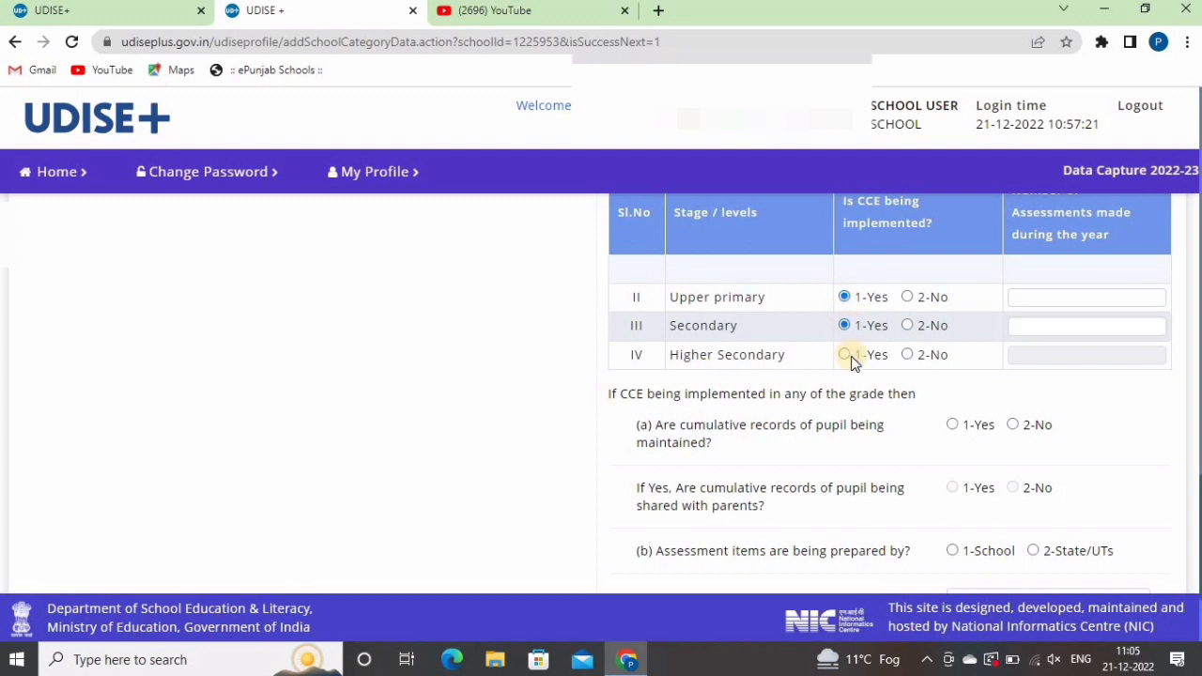
click(852, 357)
scroll(930, 344, down, 1)
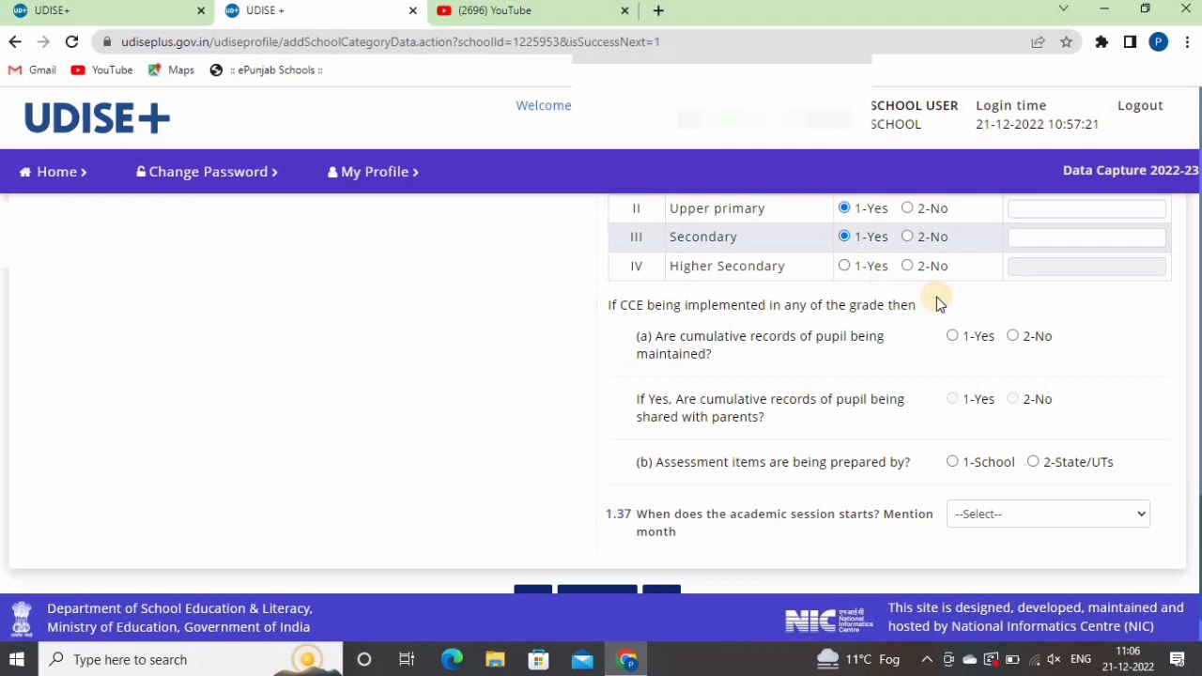
click(845, 266)
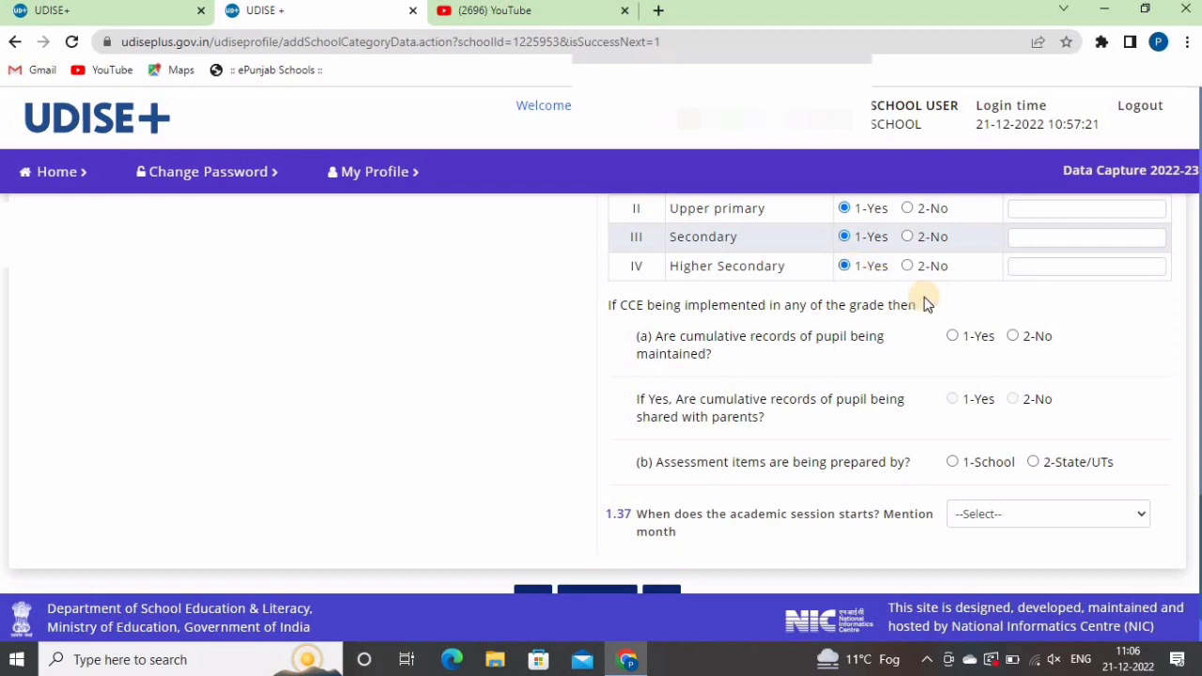
Answer 1-Yes for pupil cumulative records being maintained and shared with parents, and 1-School for who prepares assessment items
scroll(949, 302, down, 2)
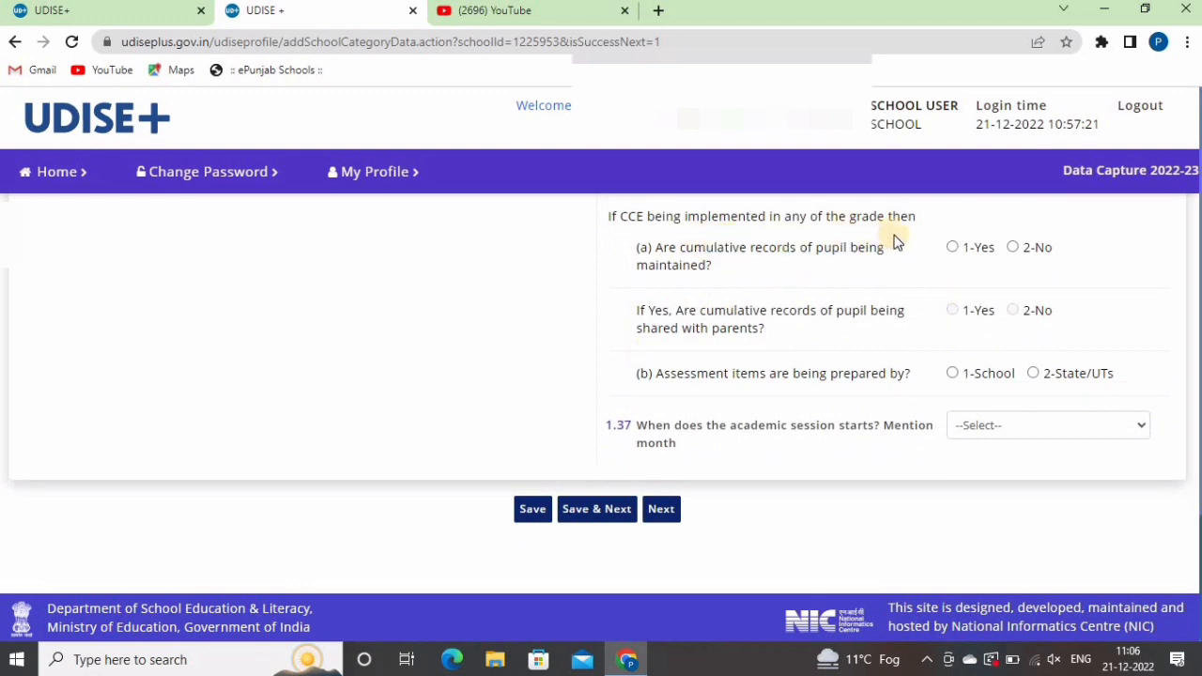
click(955, 248)
click(953, 310)
click(955, 373)
Set the academic session start month (1.37) to 4 - April and try to save and go on to the next section
click(1007, 428)
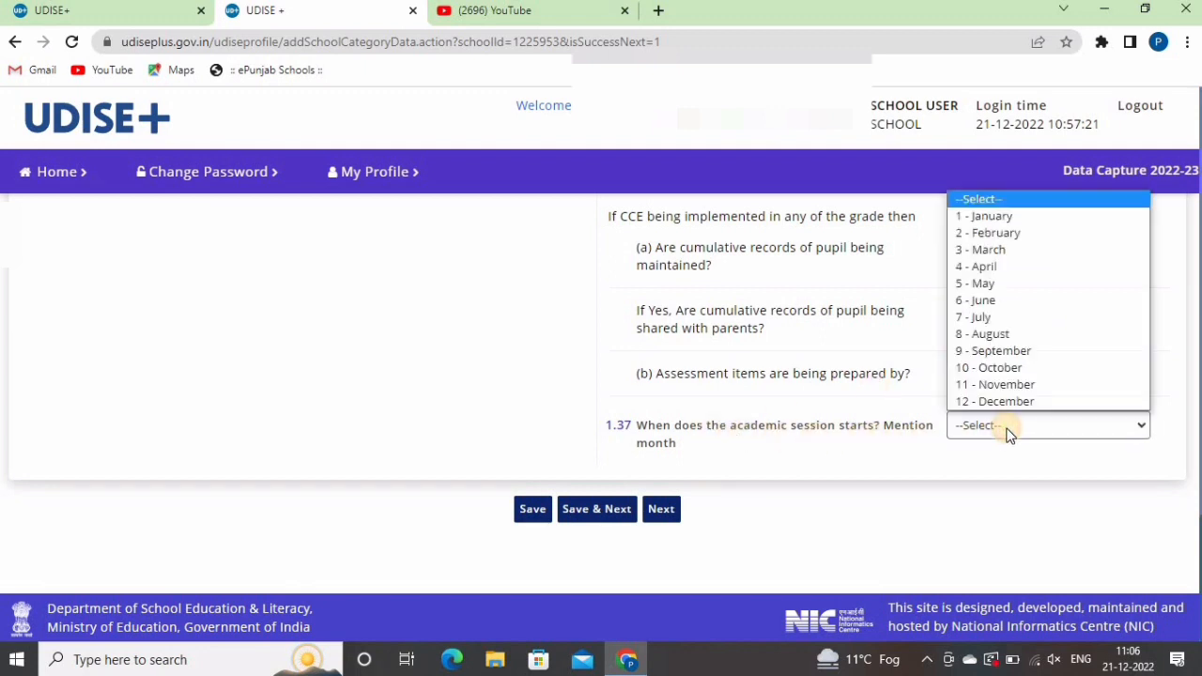
click(1014, 271)
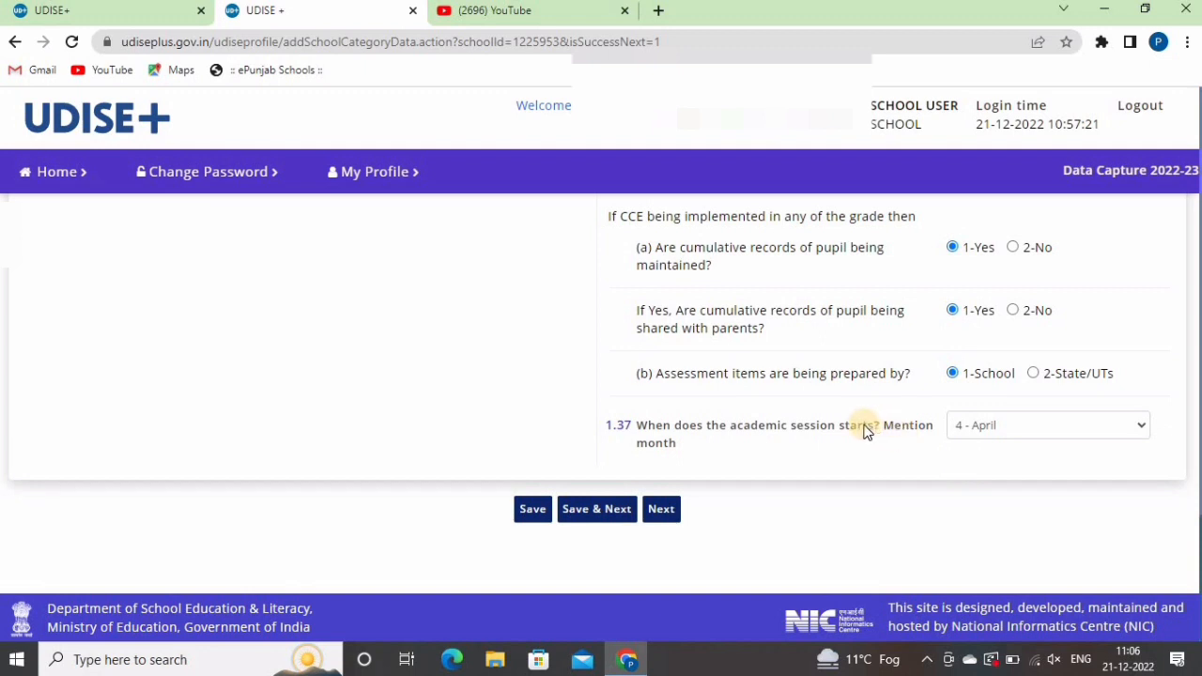
click(599, 512)
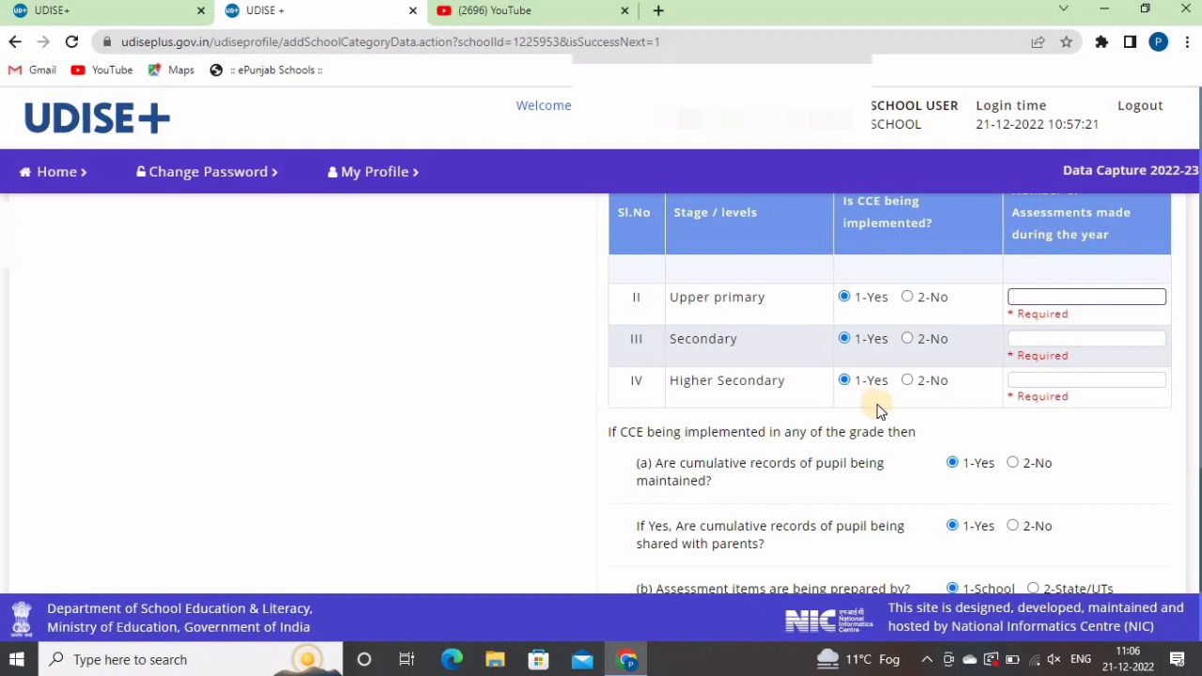
scroll(986, 418, up, 1)
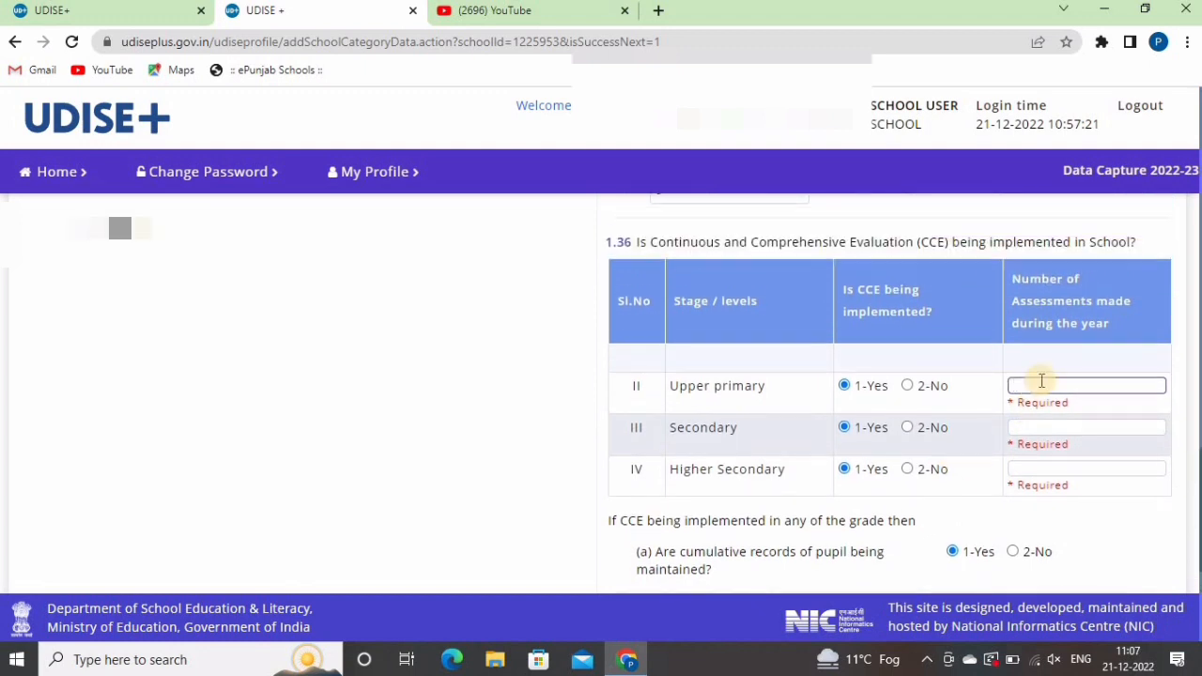
Set the number of assessments made during the year (1.36) to 1 for all three levels, and save and go to the next section
text(1)
key(Tab)
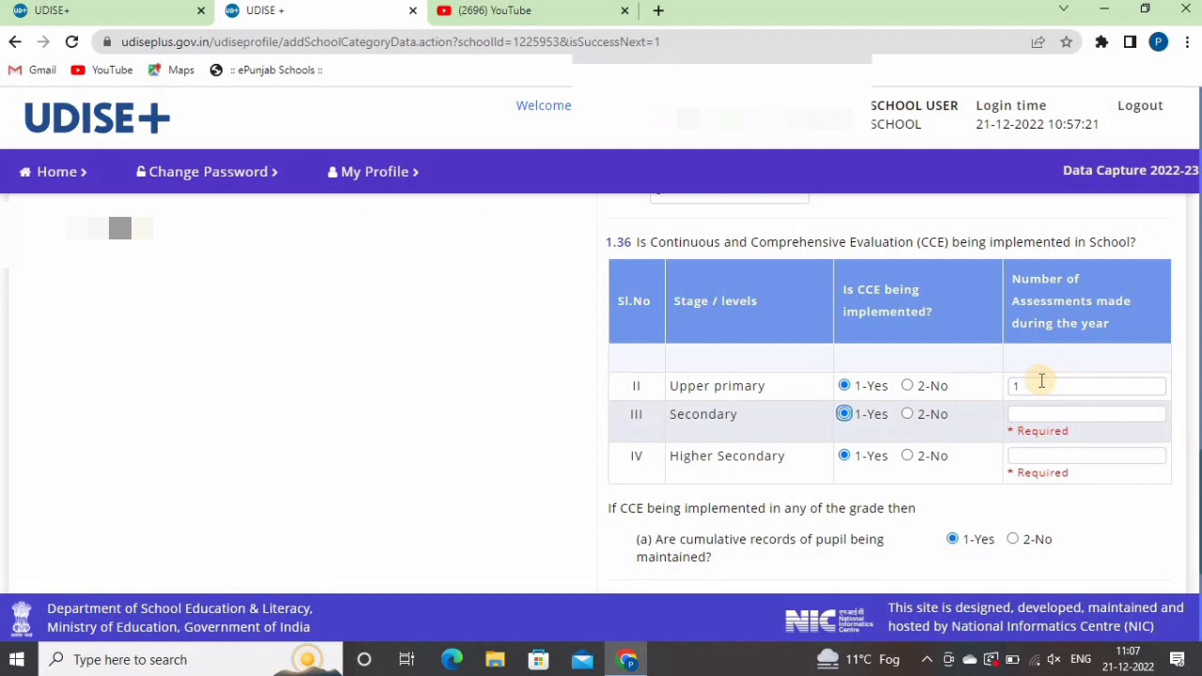
key(Tab)
text(1)
key(Tab)
key(Tab)
text(1)
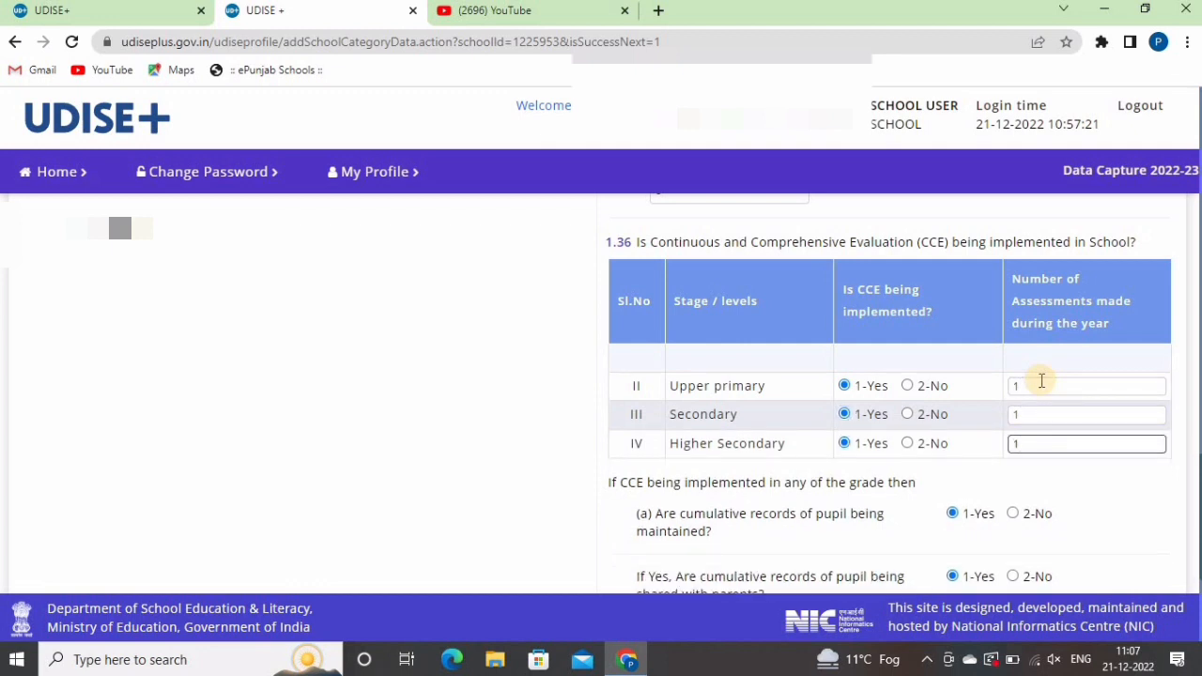
click(1107, 477)
scroll(668, 411, down, 3)
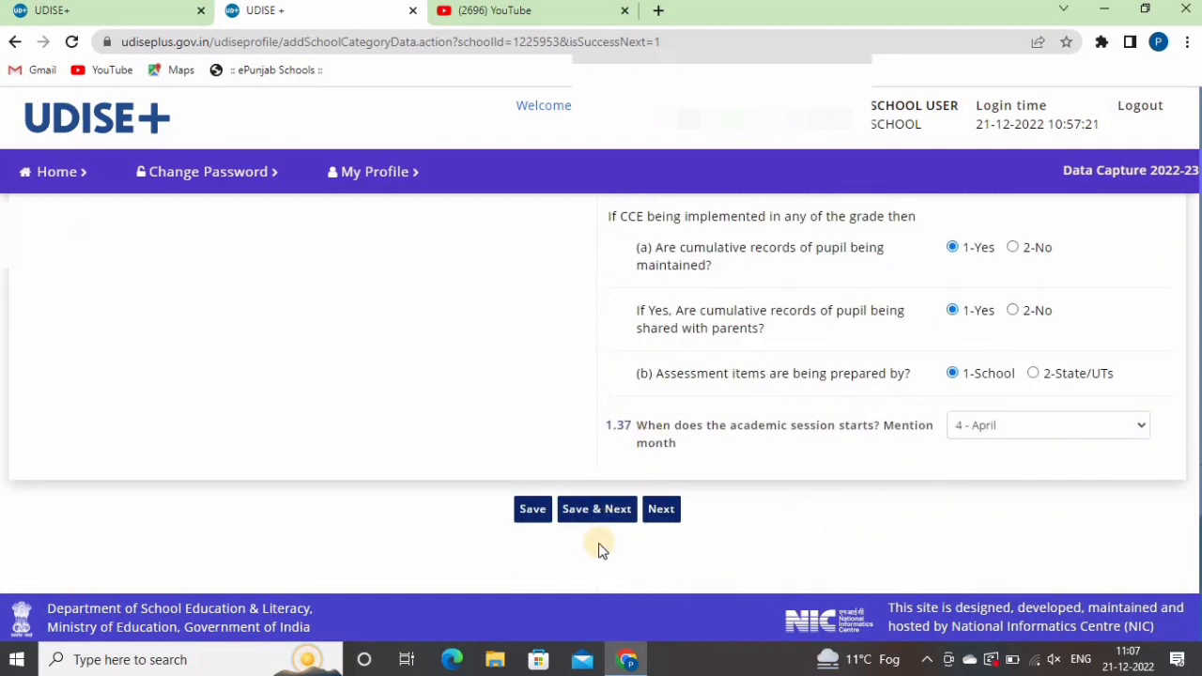
click(600, 513)
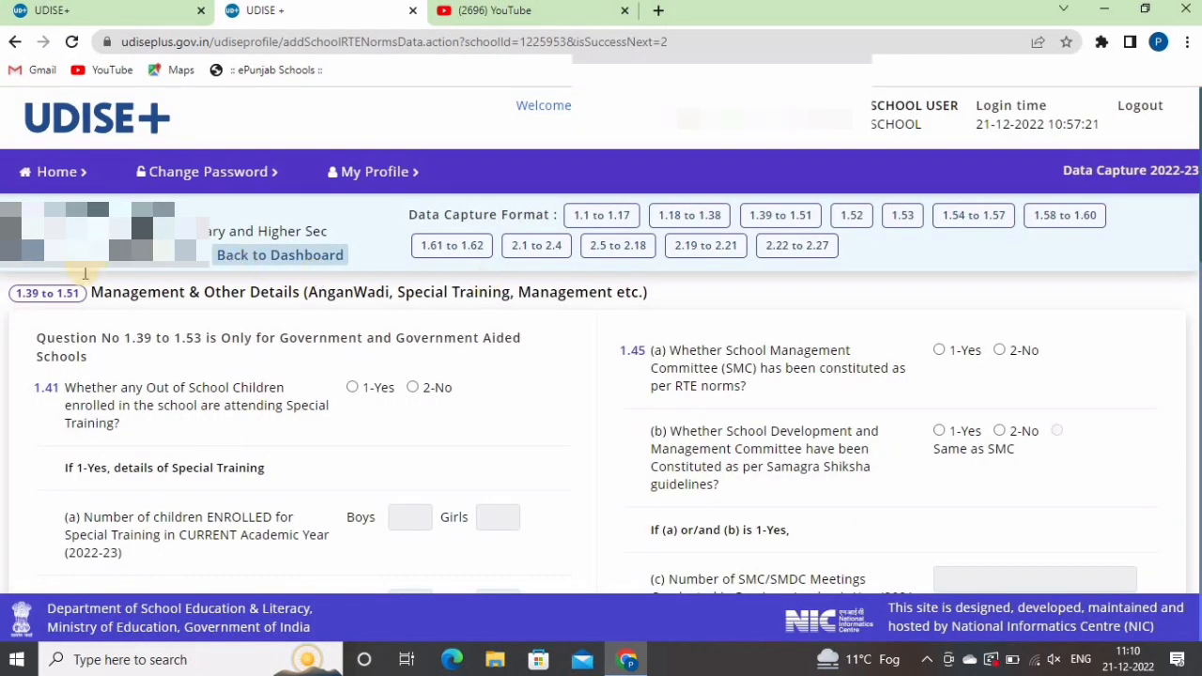
Answer 2-No in 1.41 for out-of-school children enrolled in the school attending special training
scroll(150, 338, down, 1)
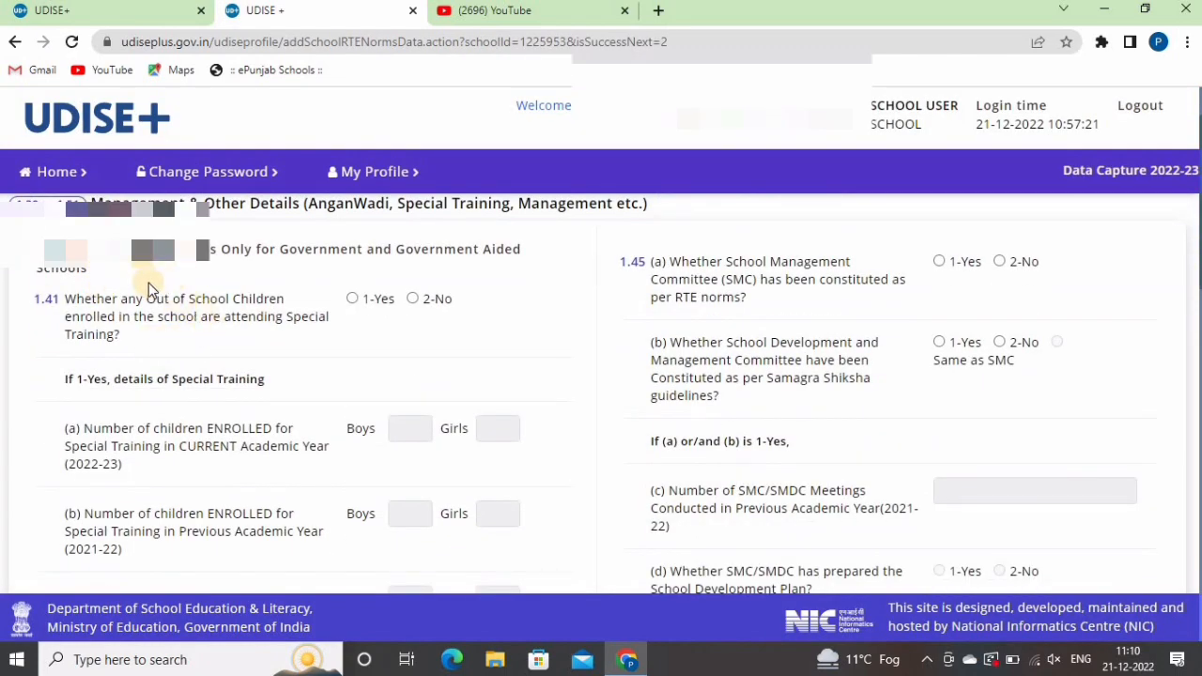
scroll(84, 333, up, 1)
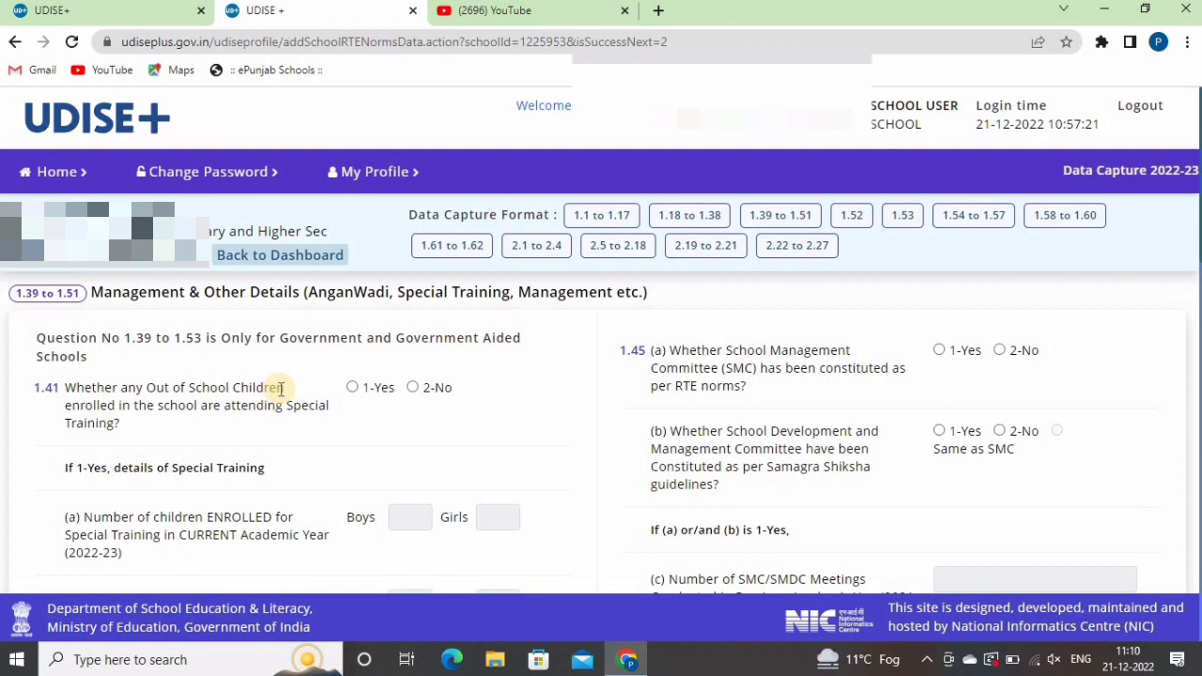
scroll(276, 386, down, 1)
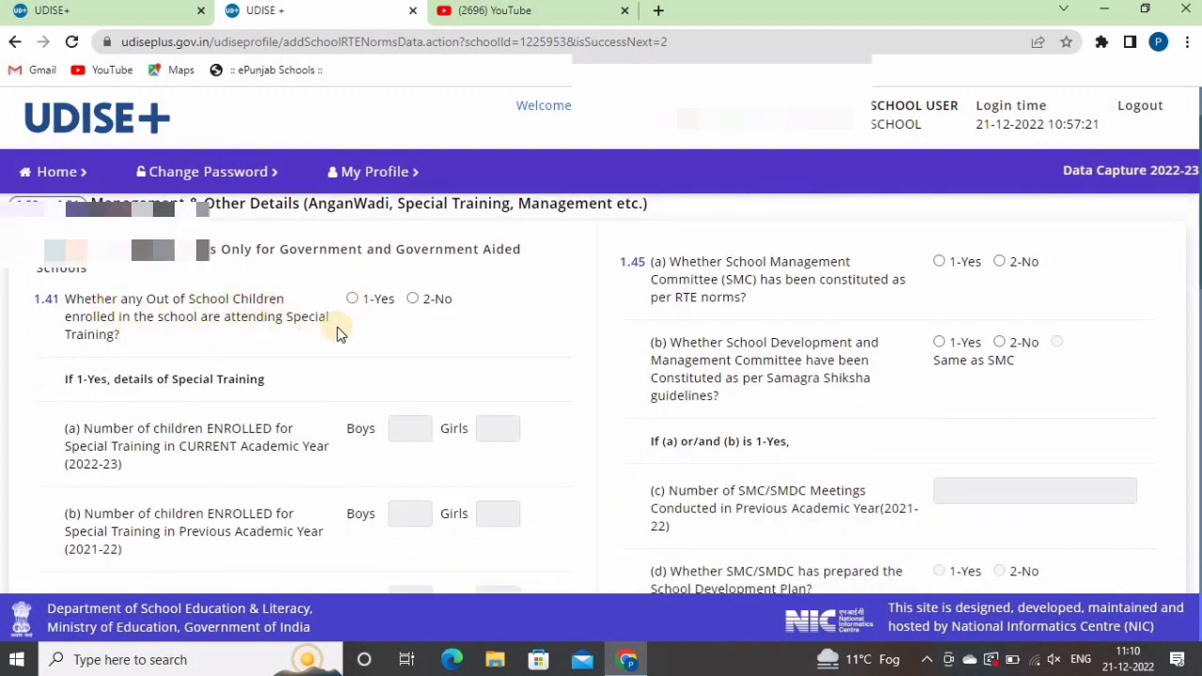
click(415, 297)
Set the number of students attending remedial teaching in the current academic year (1.42) to 50
scroll(435, 349, down, 1)
scroll(435, 349, down, 1)
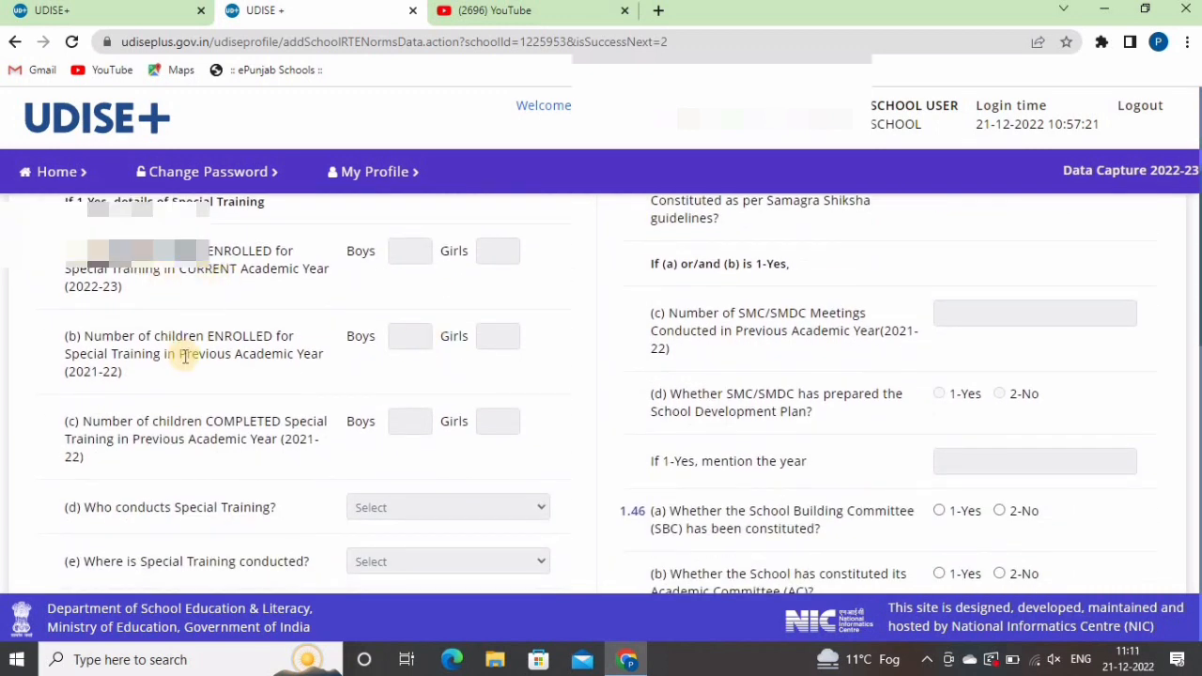
scroll(185, 356, down, 1)
scroll(185, 356, down, 1)
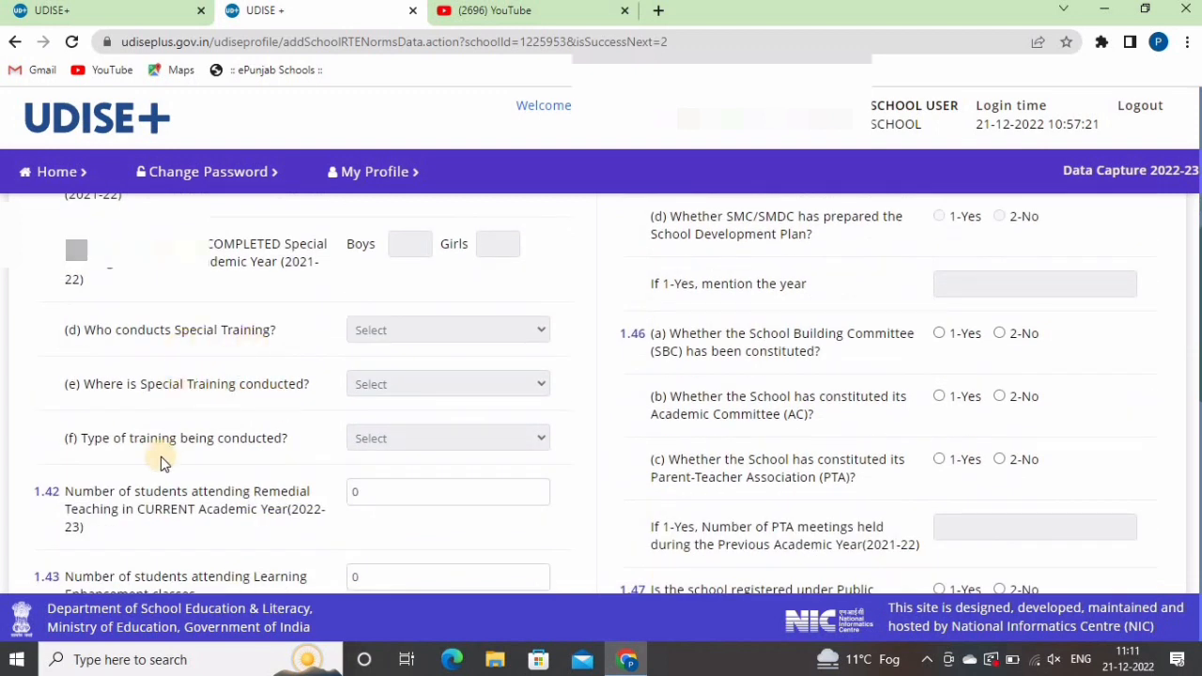
scroll(273, 402, down, 2)
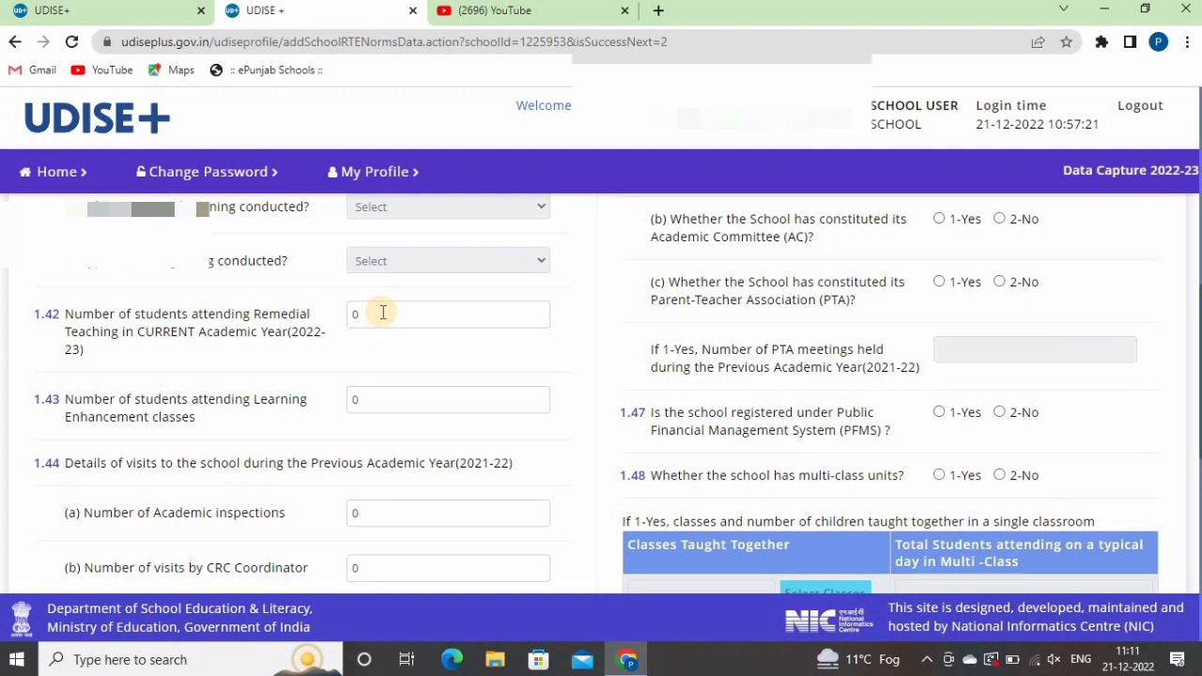
drag(379, 312, 346, 314)
text(50)
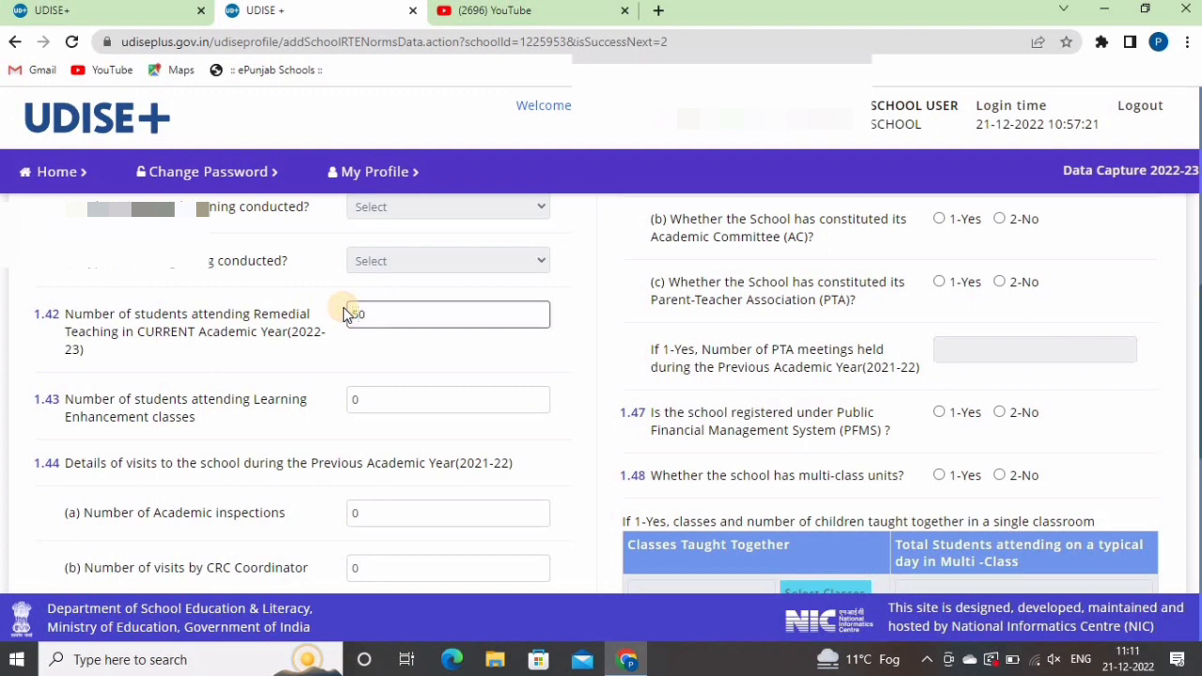
click(398, 345)
Answer 1-Yes in 1.45 (a) for the School Management Committee and 2-No in (b) for the School Development and Management Committee
scroll(400, 343, down, 1)
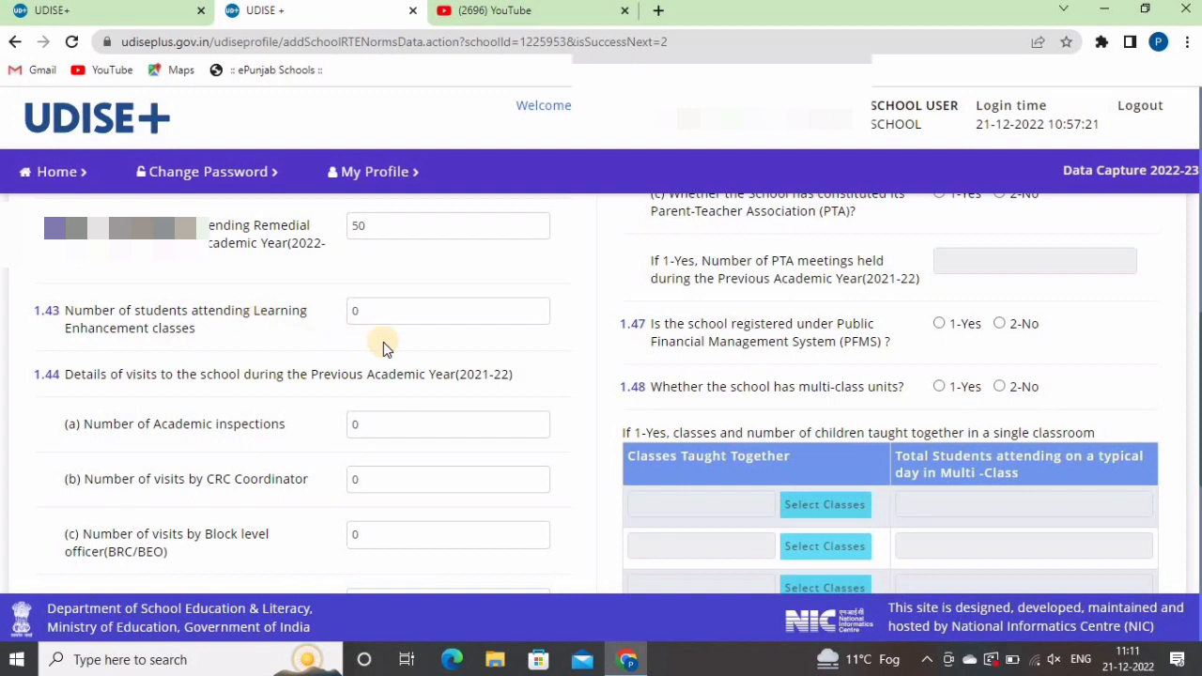
scroll(383, 342, down, 1)
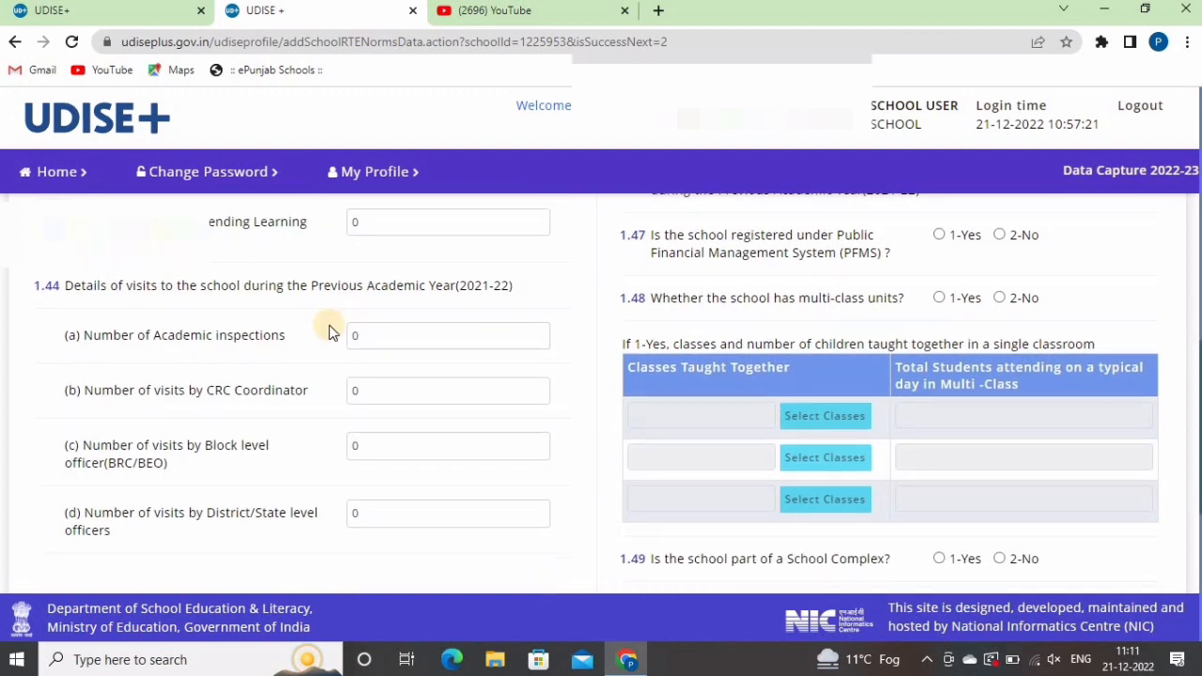
scroll(357, 306, down, 1)
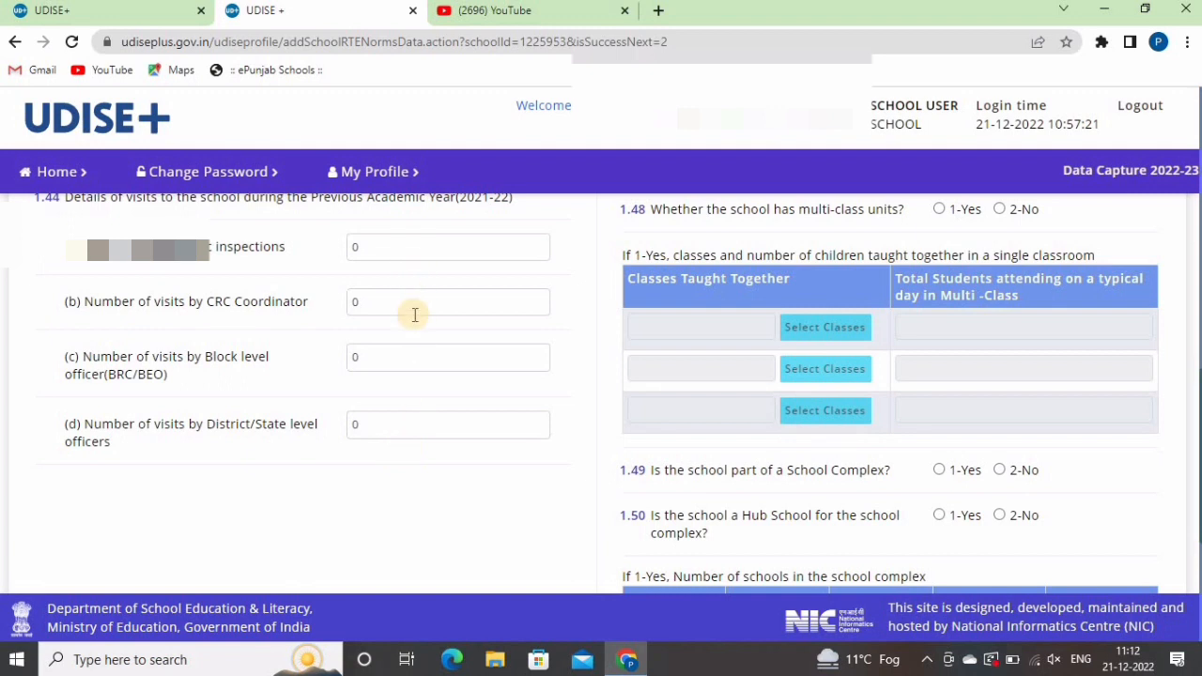
scroll(498, 449, down, 3)
scroll(497, 439, up, 9)
scroll(507, 430, up, 5)
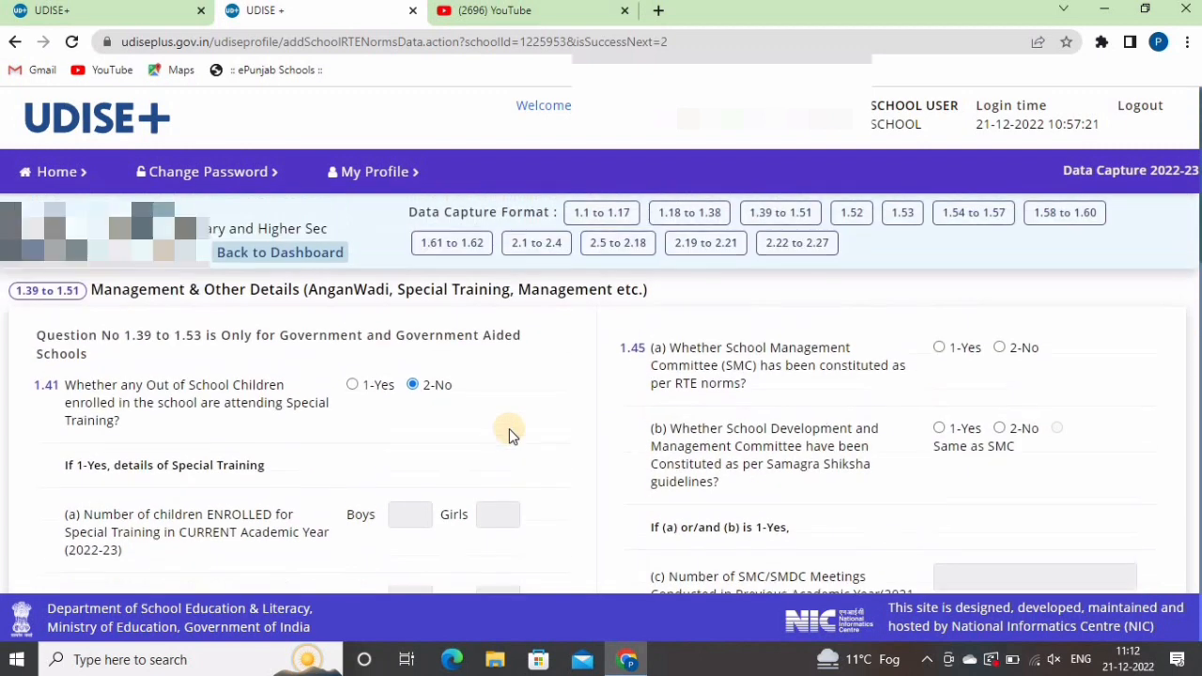
scroll(876, 343, down, 1)
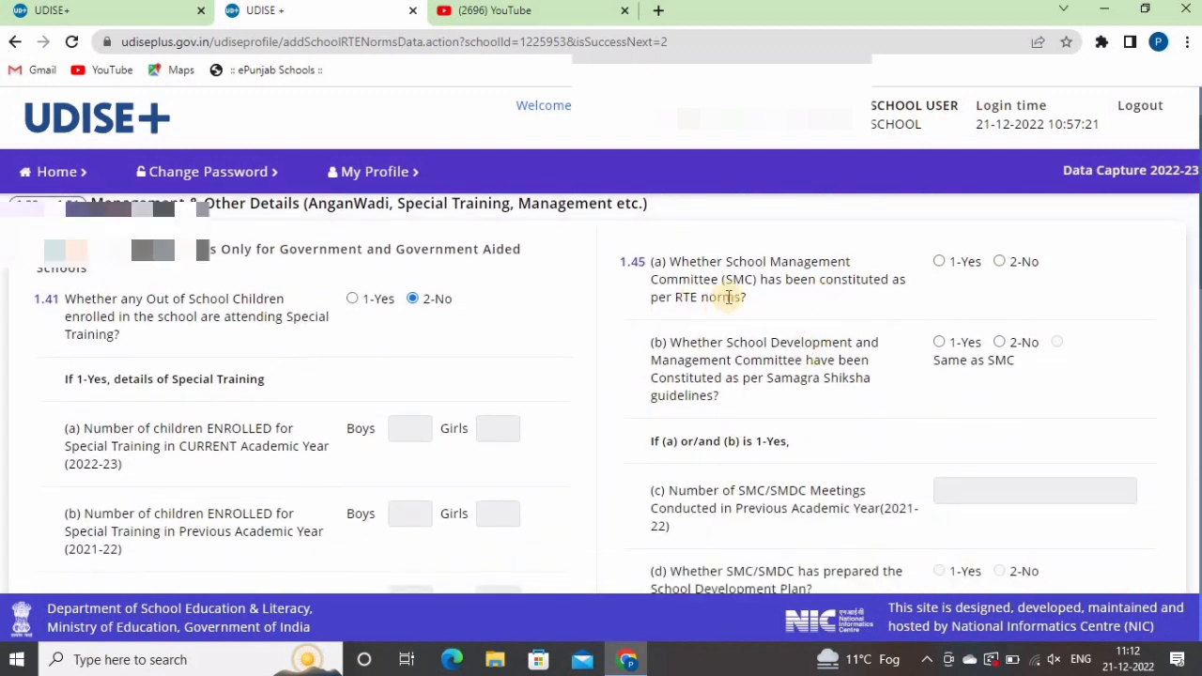
click(939, 262)
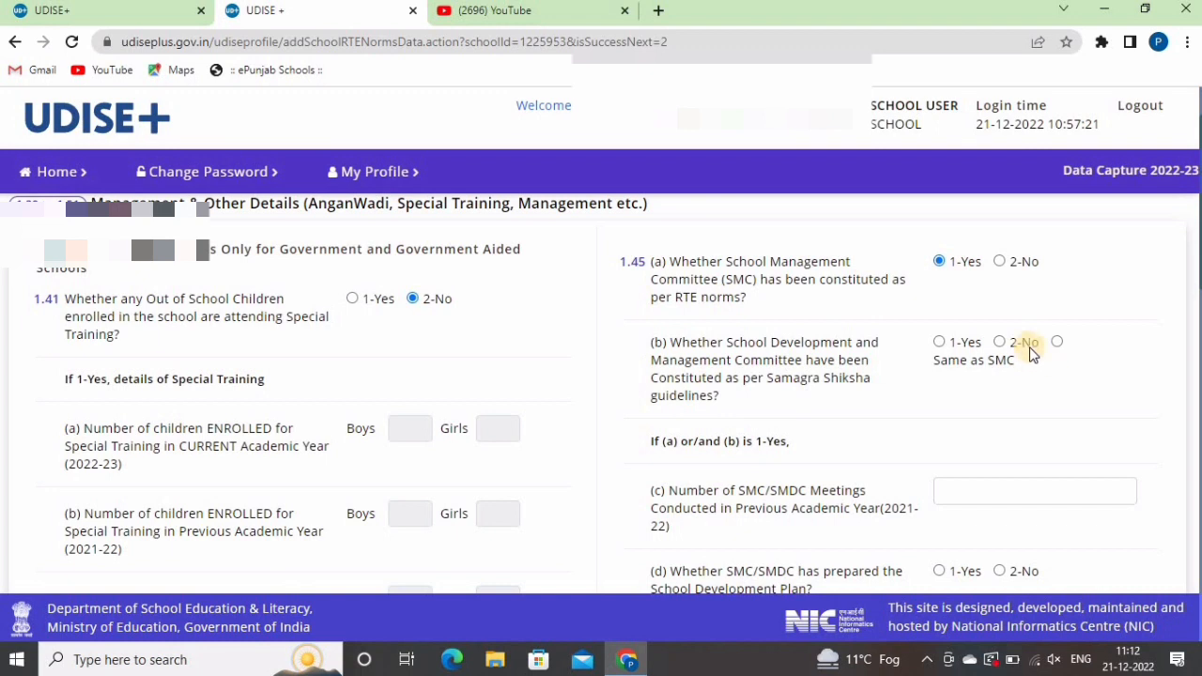
click(998, 342)
Set the number of SMC/SMDC meetings conducted in the previous academic year (1.45 c) to 20
scroll(808, 348, down, 2)
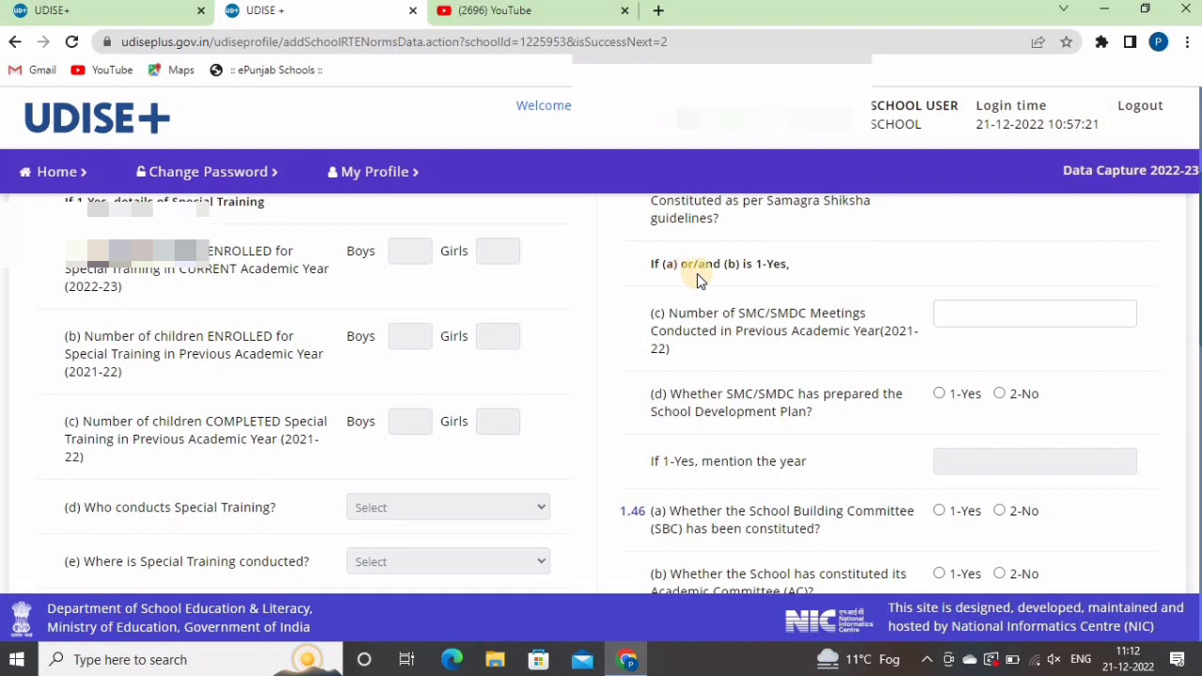
click(967, 315)
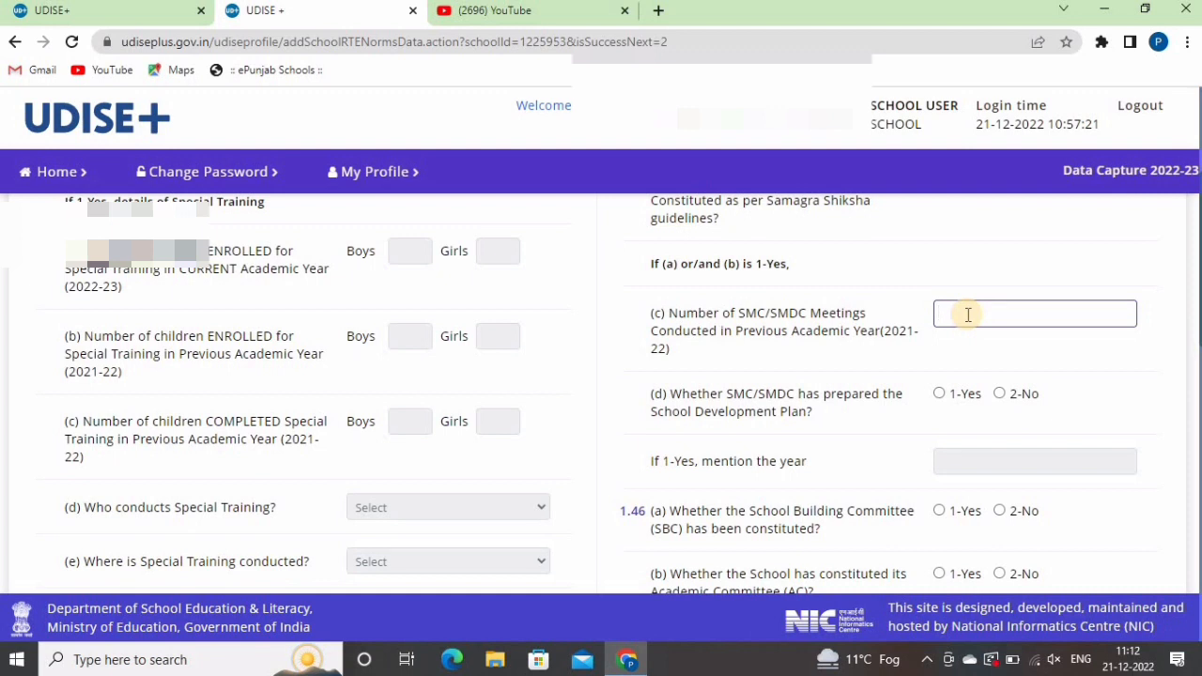
text(20)
Answer 1-Yes in 1.45 (d) for the School Development Plan being prepared and enter 2023 as its year
scroll(868, 276, down, 2)
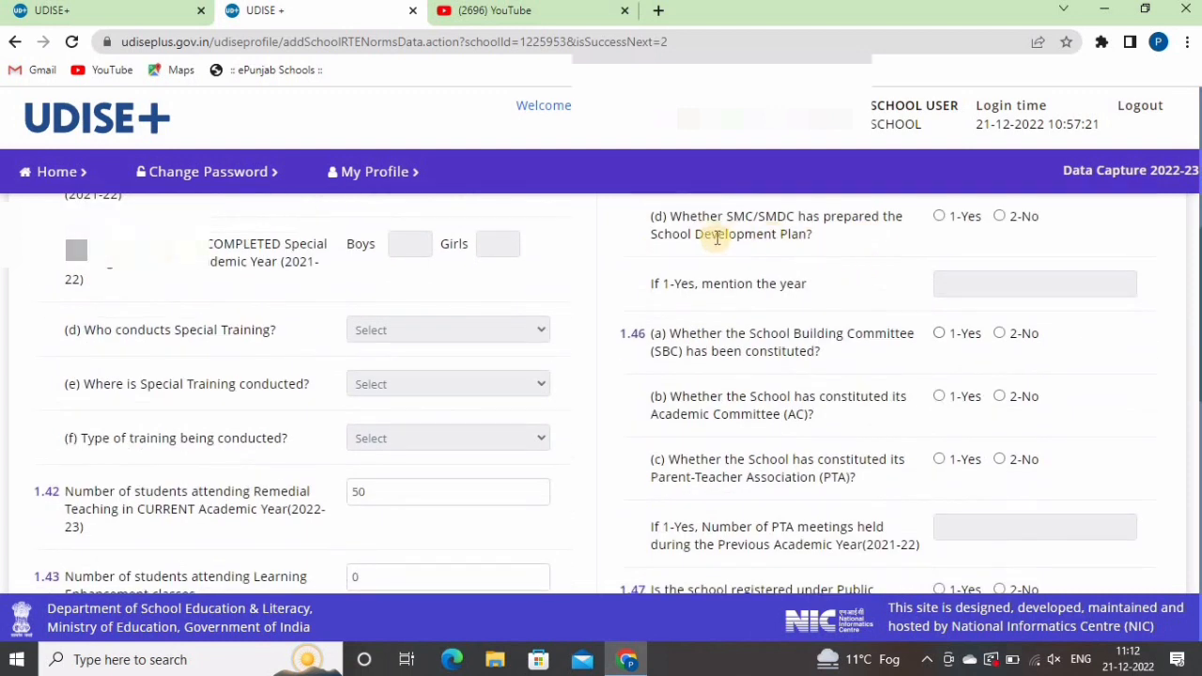
click(939, 216)
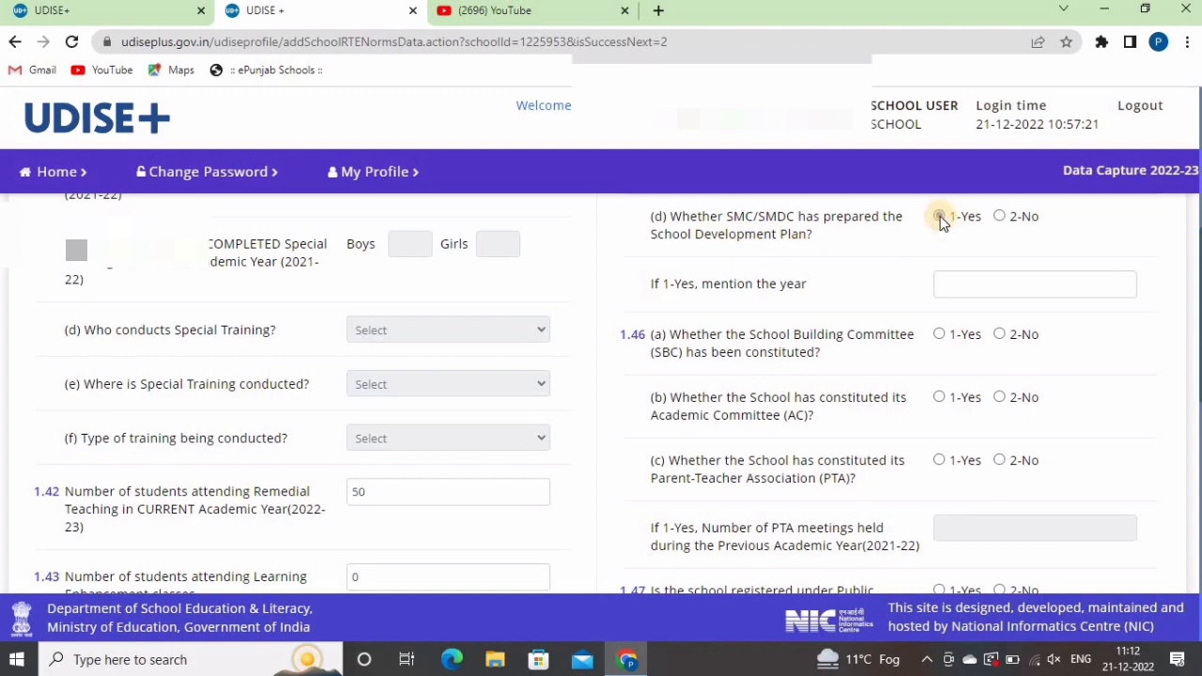
click(972, 295)
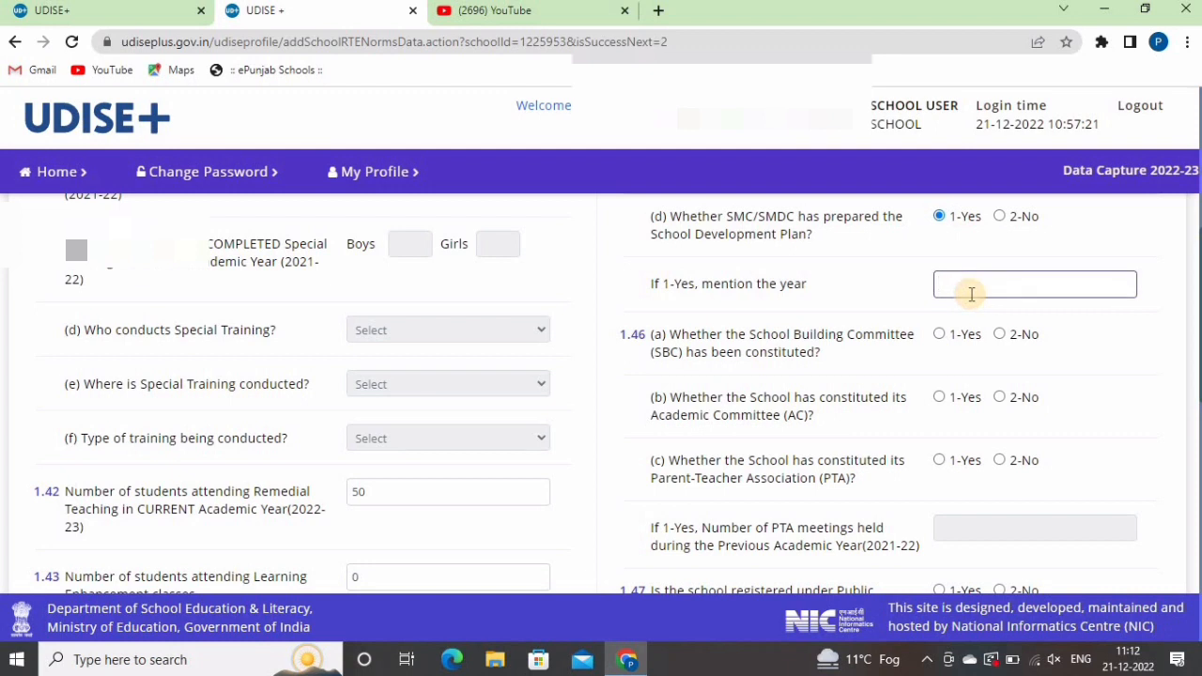
text(2023)
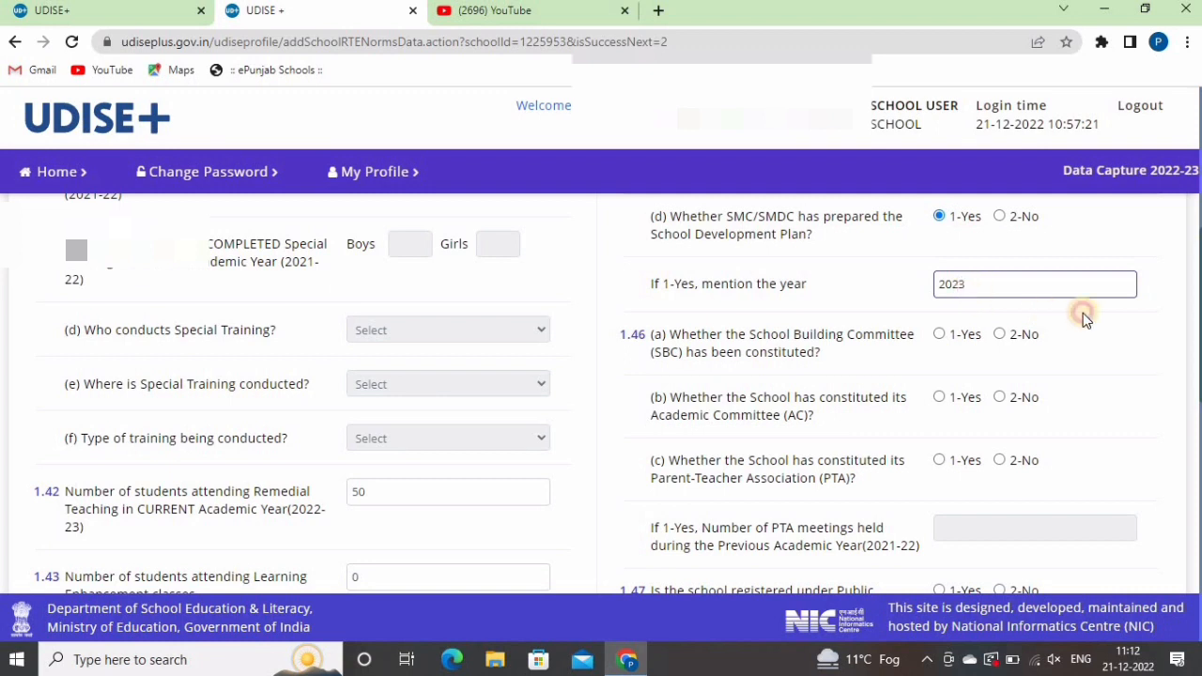
Answer 1-Yes in 1.46 for the School Building Committee and Academic Committee, and 2-No for the Parent-Teacher Association
scroll(933, 321, down, 1)
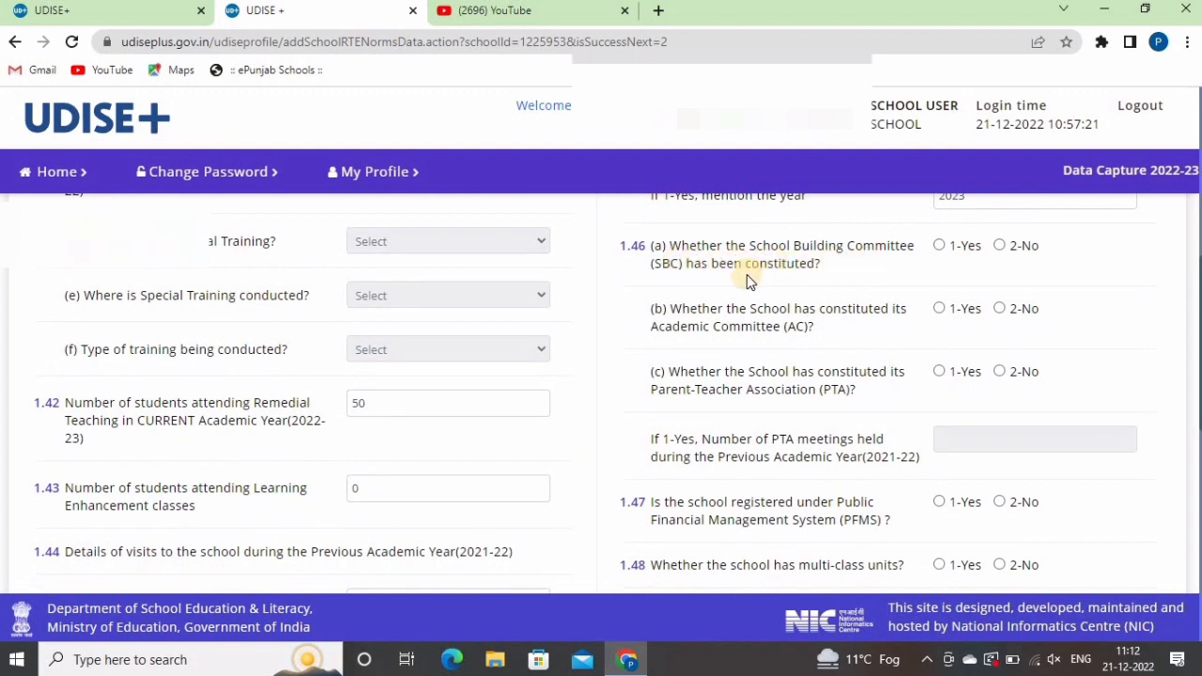
click(938, 248)
click(940, 247)
click(940, 309)
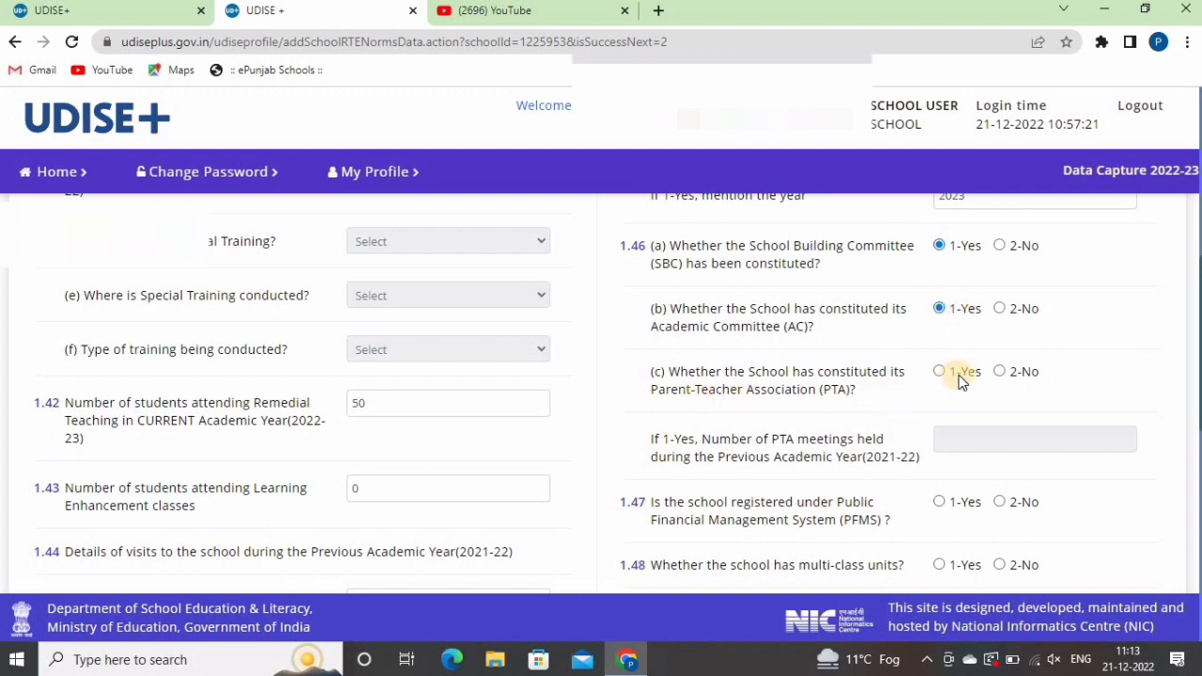
click(1001, 372)
Answer 1-Yes in 1.47 for registration under the Public Financial Management System and 2-No in 1.48 for multi-class units
scroll(950, 378, down, 1)
scroll(839, 369, down, 1)
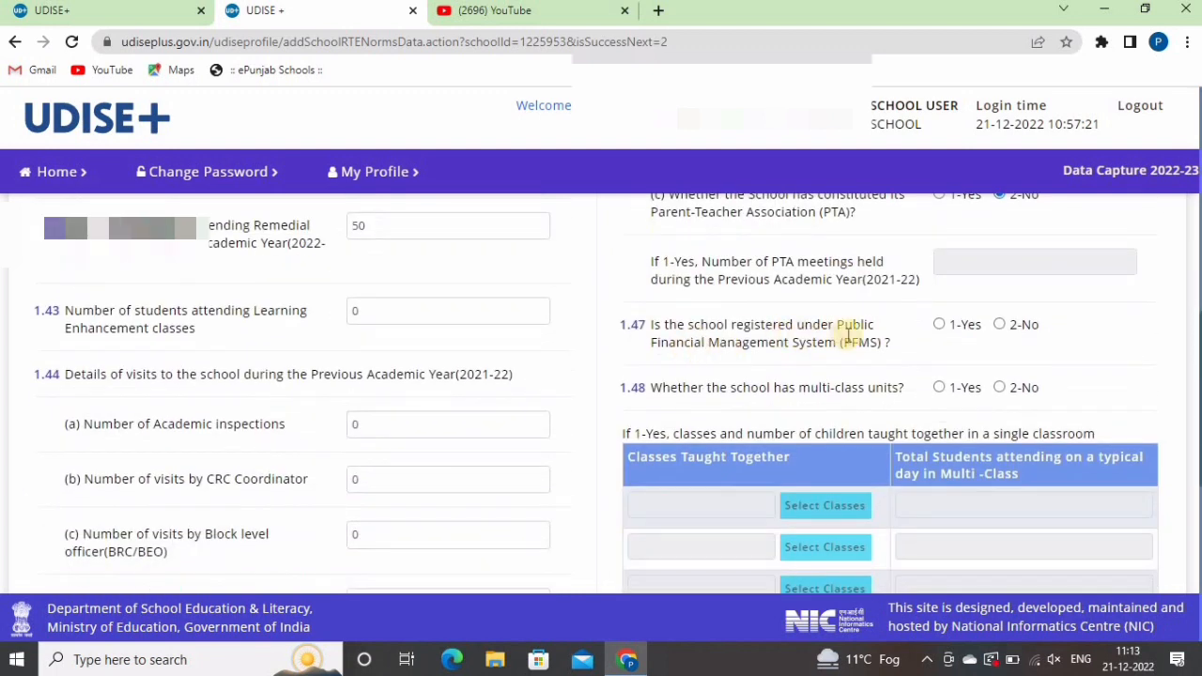
click(942, 326)
scroll(919, 349, down, 1)
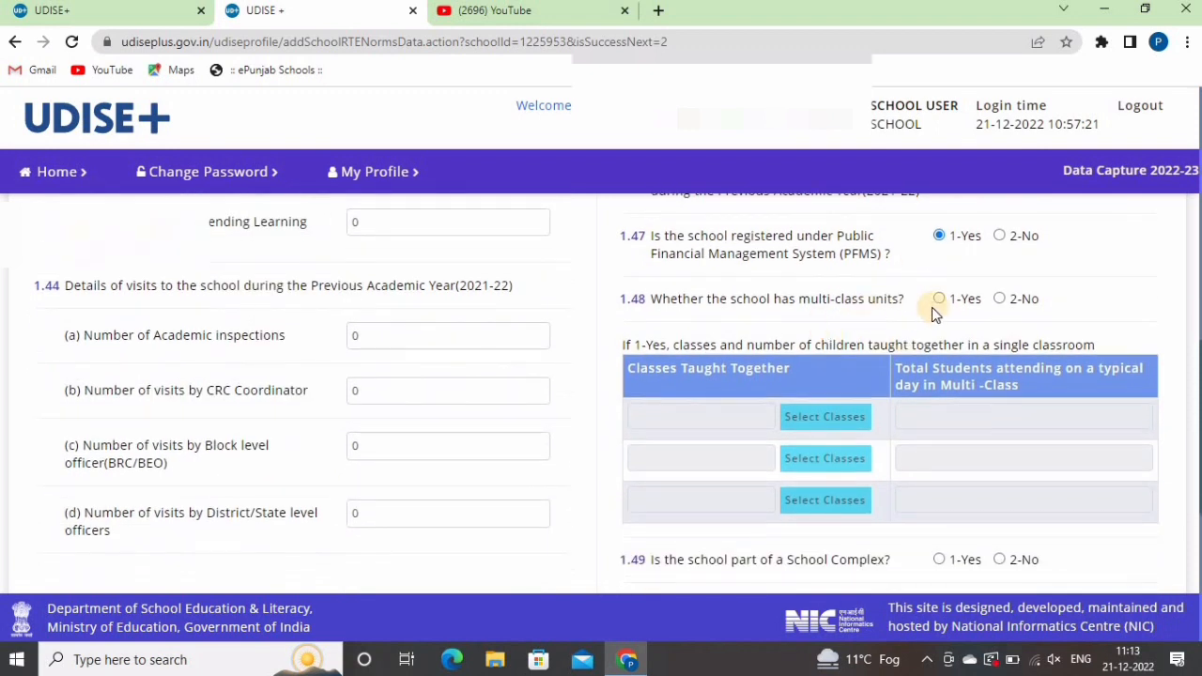
click(1001, 299)
Answer 2-No for the school being part of a School Complex (1.49) and for being a Hub School (1.50)
scroll(918, 307, down, 1)
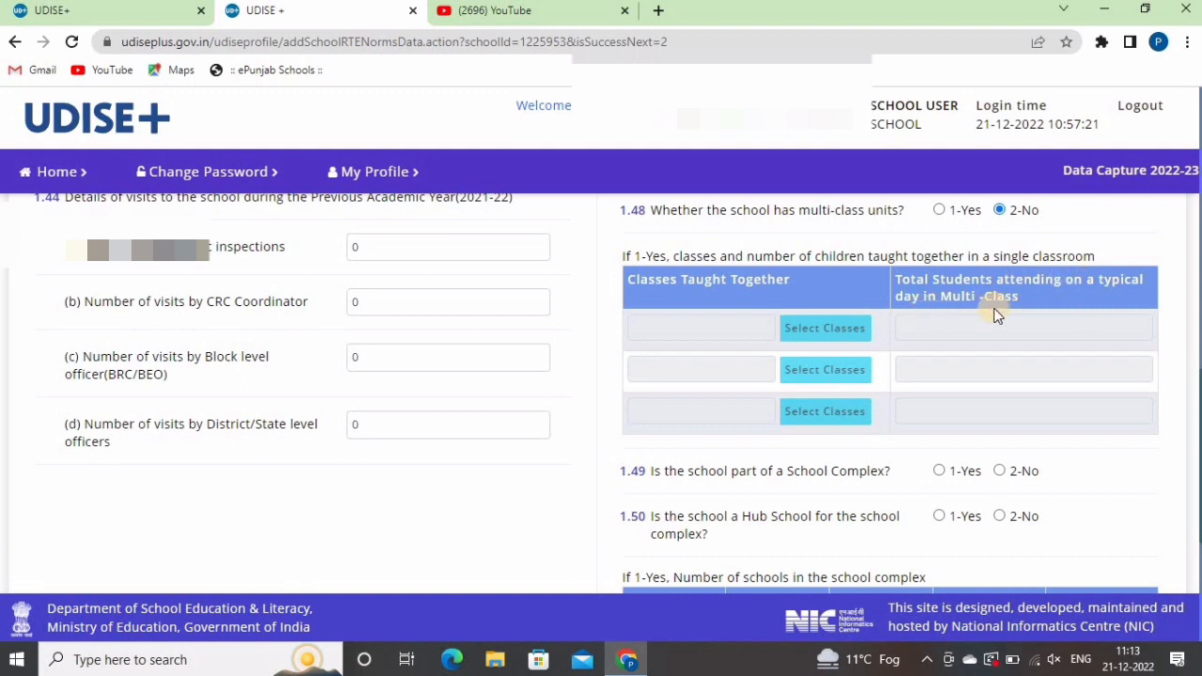
scroll(883, 315, down, 2)
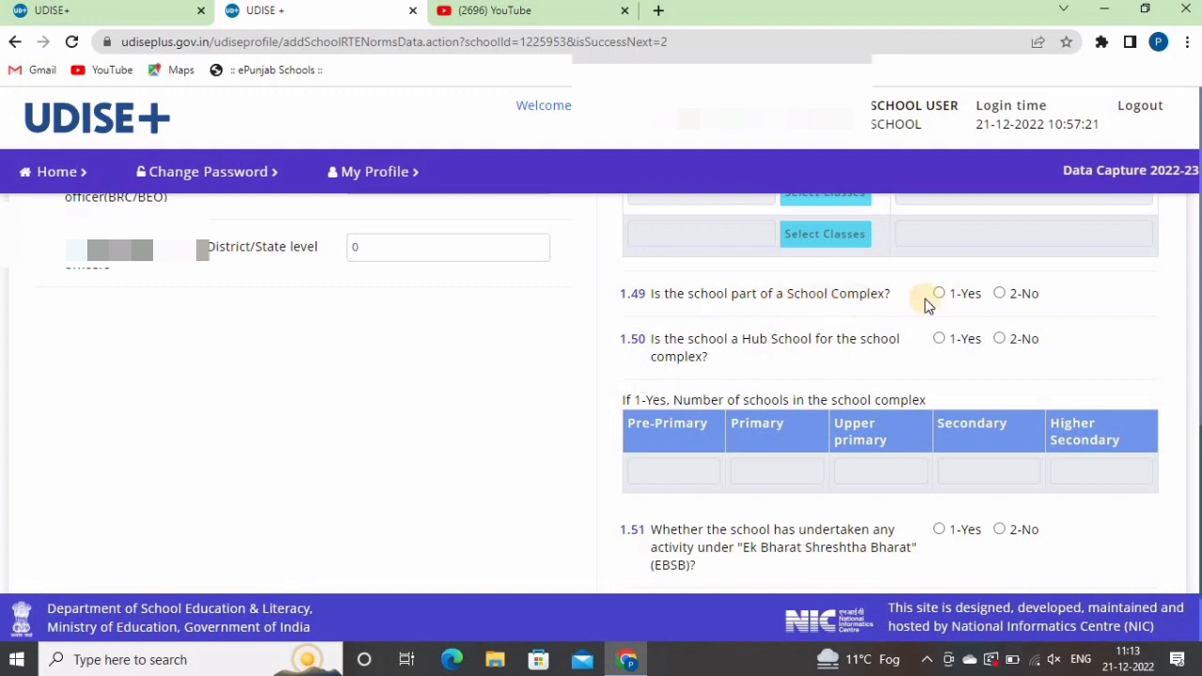
click(1001, 295)
click(1003, 340)
Answer 2-No in 1.51 for activity under Ek Bharat Shreshtha Bharat and try to save and go to the next section
scroll(890, 340, down, 1)
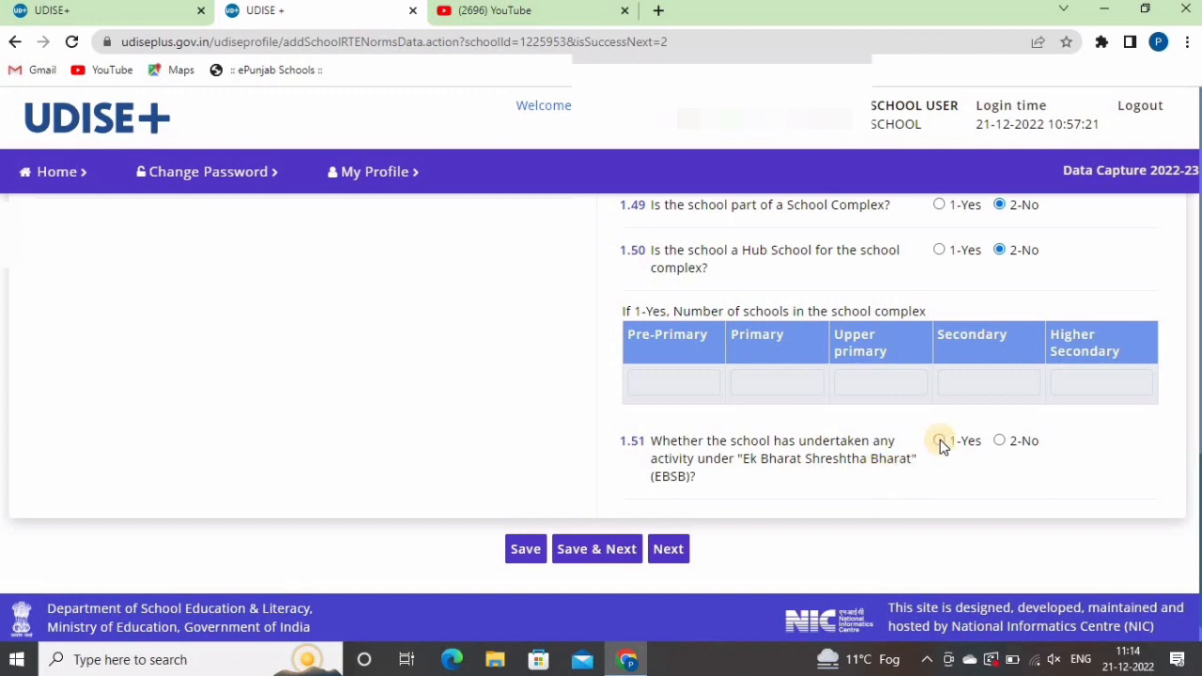
click(1012, 450)
click(603, 549)
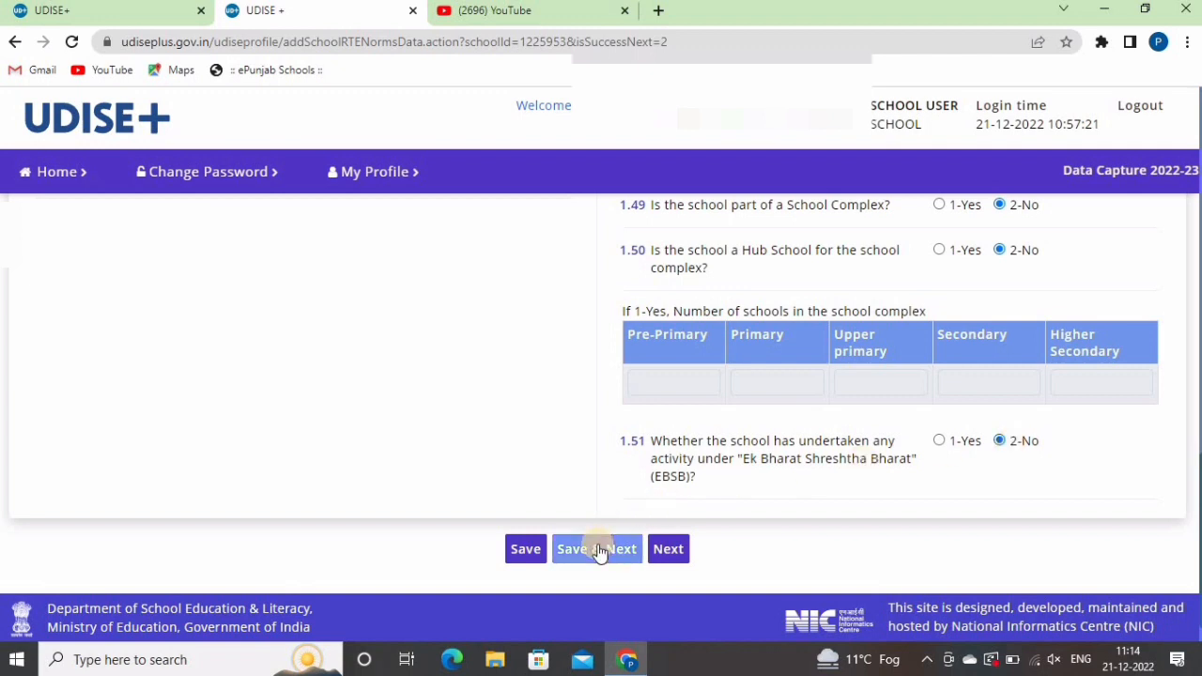
click(599, 550)
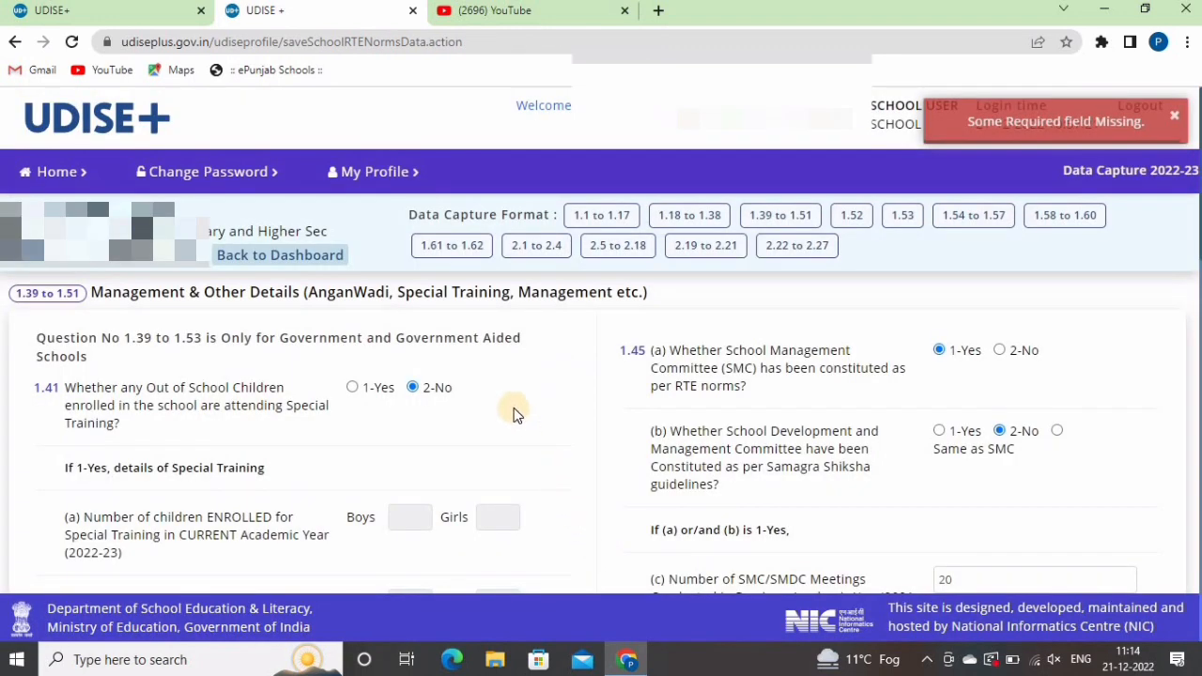
Change the School Development Plan year in 1.45 (d) to 2022
scroll(516, 282, down, 3)
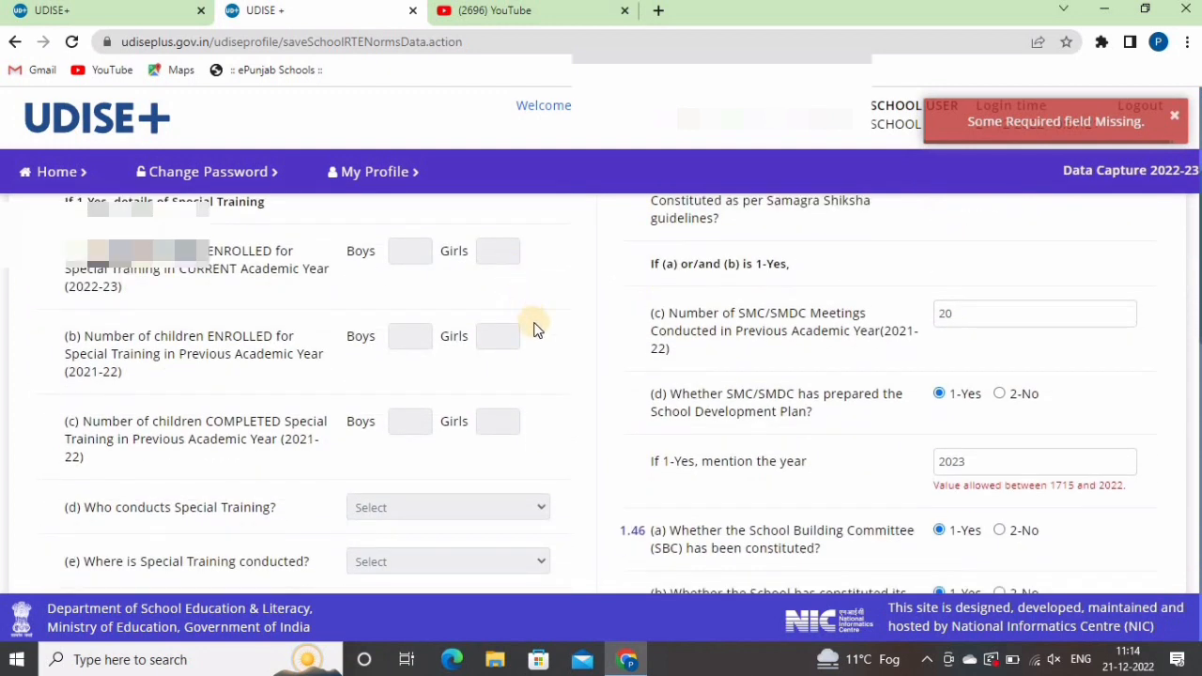
drag(968, 461, 930, 465)
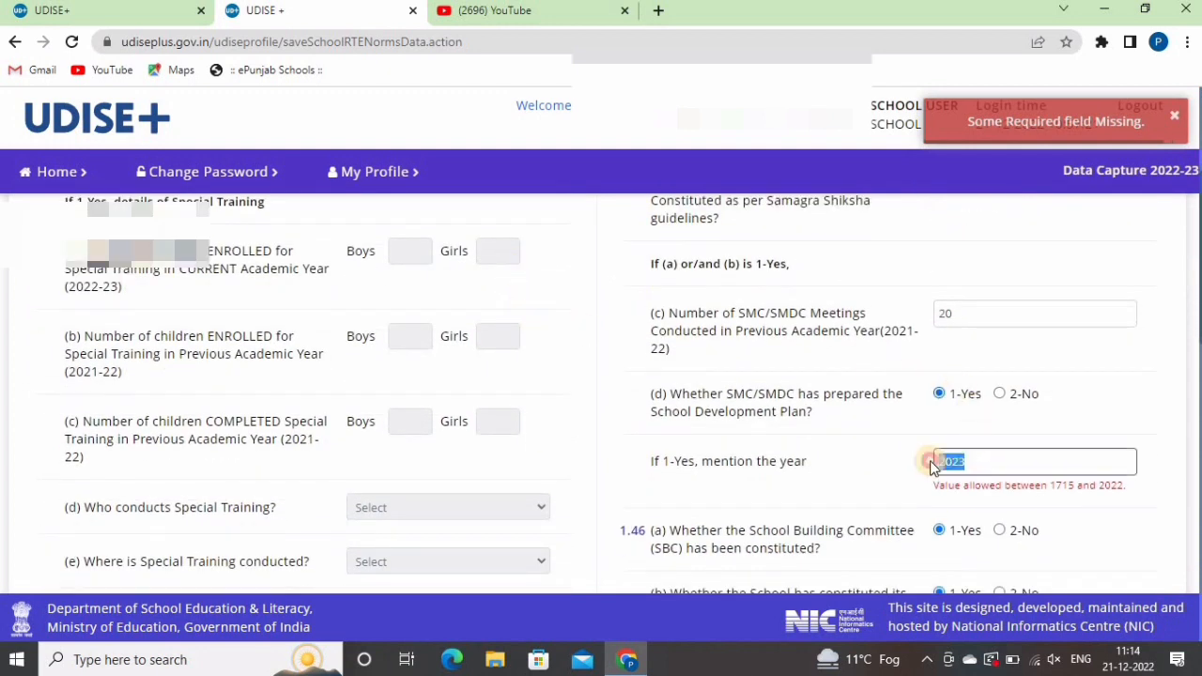
text(2022)
scroll(649, 430, down, 10)
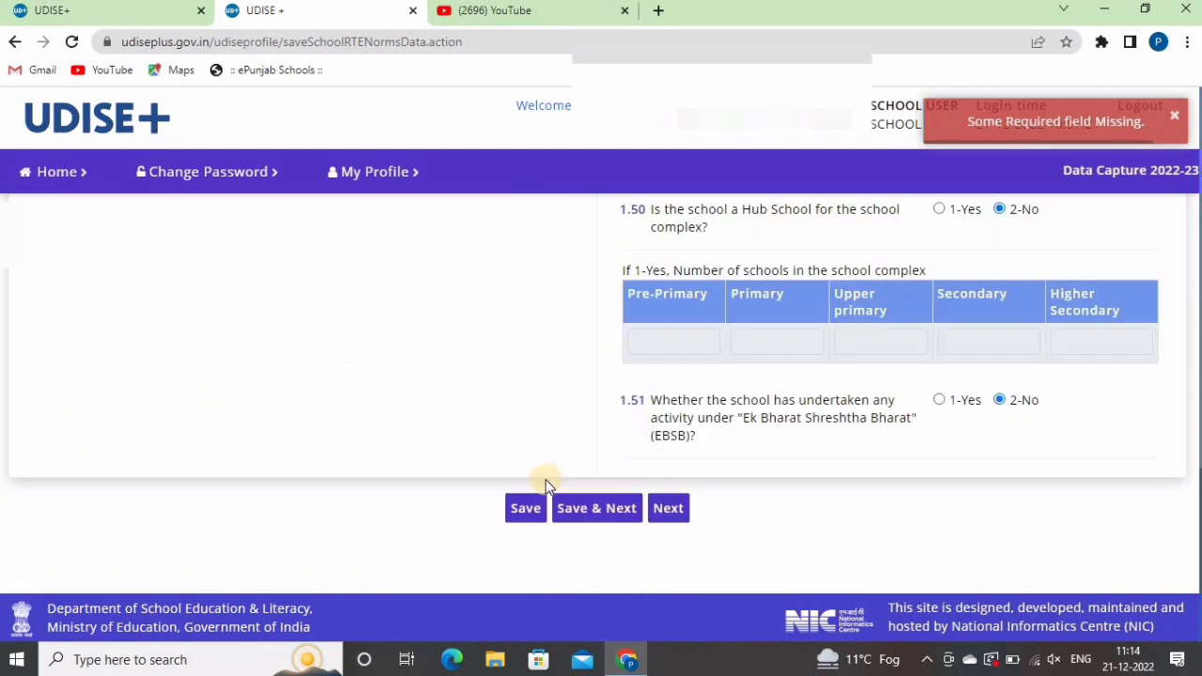
Save and continue to section 1.52, and answer 1.52.1 on free textbooks with 1-Yes for Upper primary and Secondary and 2-No for Higher Secondary
click(602, 519)
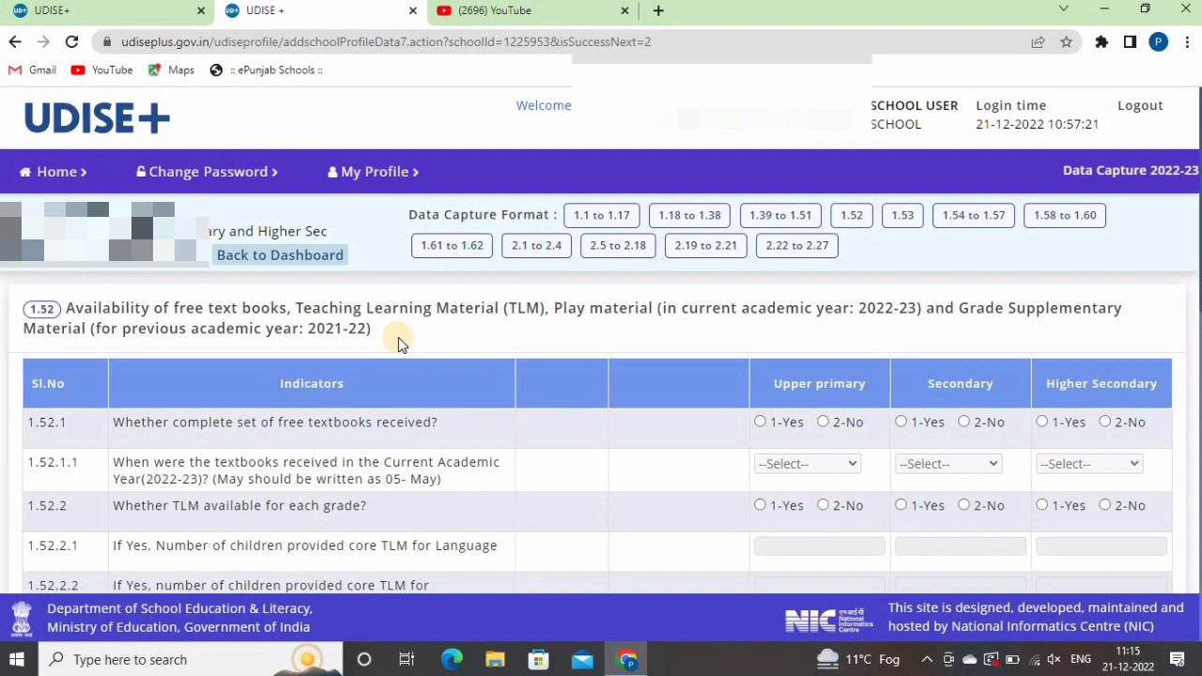
scroll(398, 337, down, 1)
scroll(403, 327, down, 1)
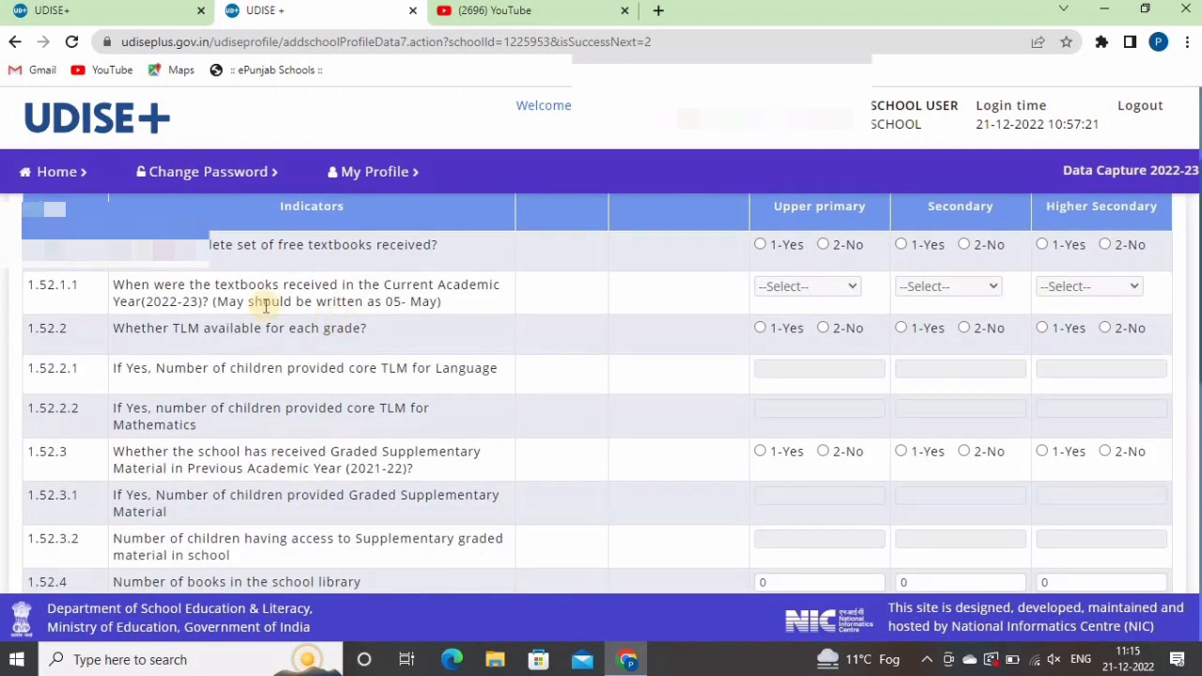
click(760, 244)
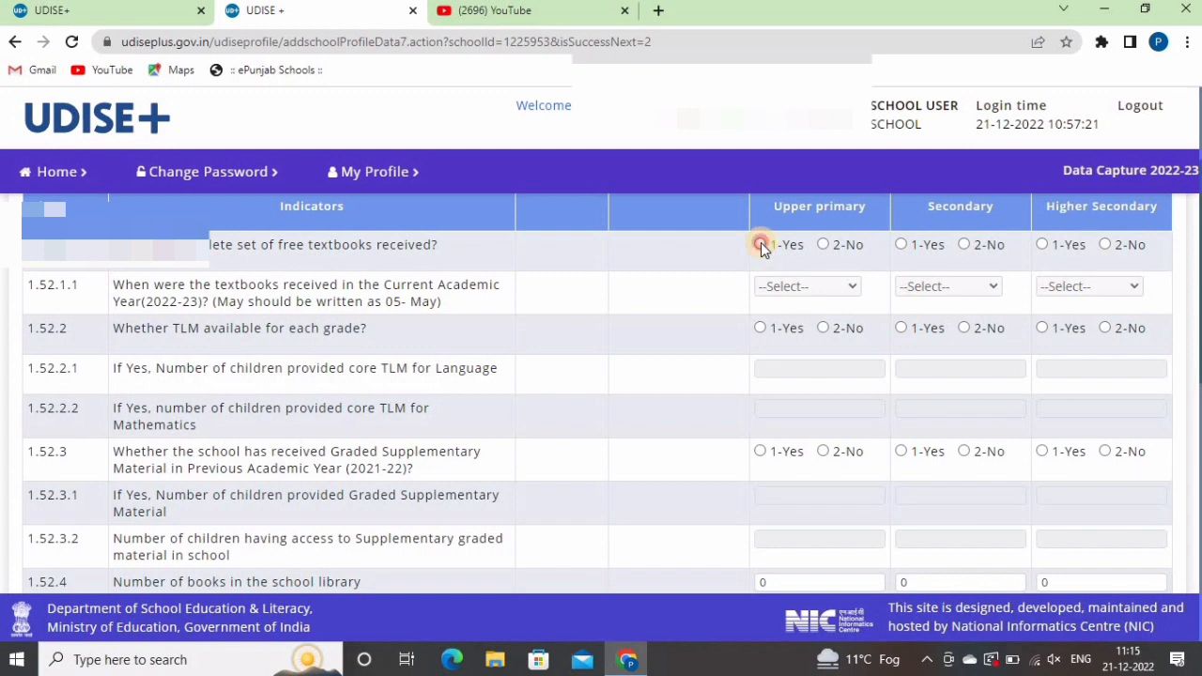
click(905, 247)
click(1106, 246)
click(900, 246)
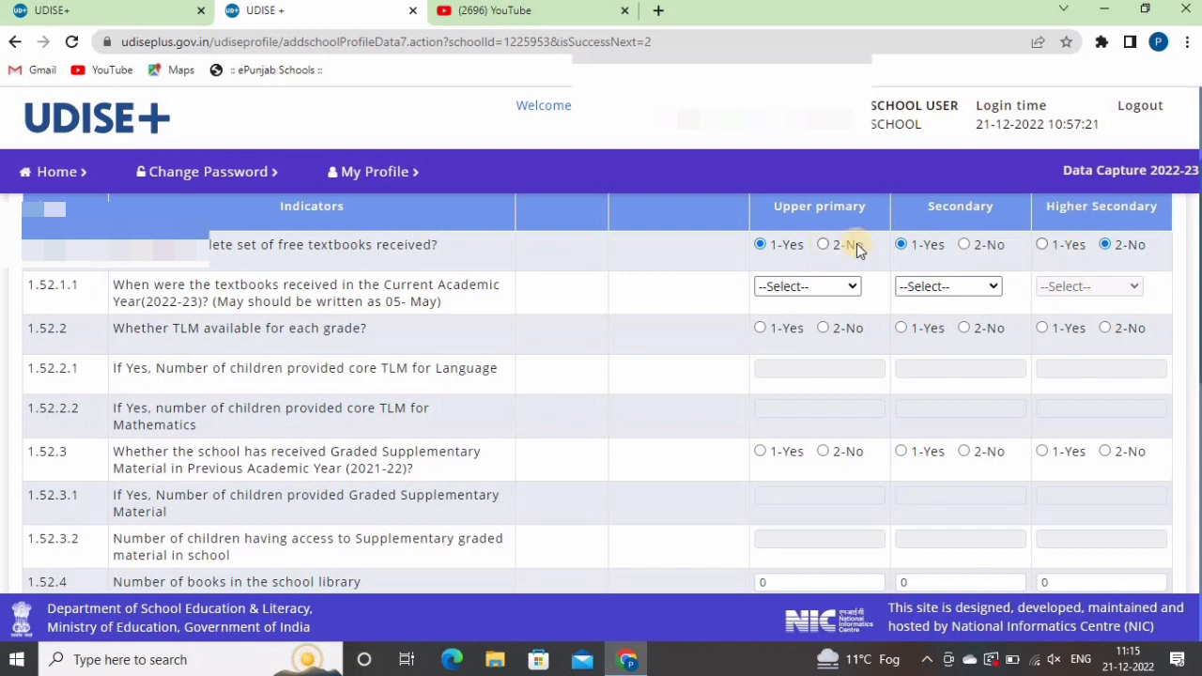
Set the month textbooks were received in 1.52.1.1 to 6 - June for Upper primary and Secondary
scroll(658, 252, down, 1)
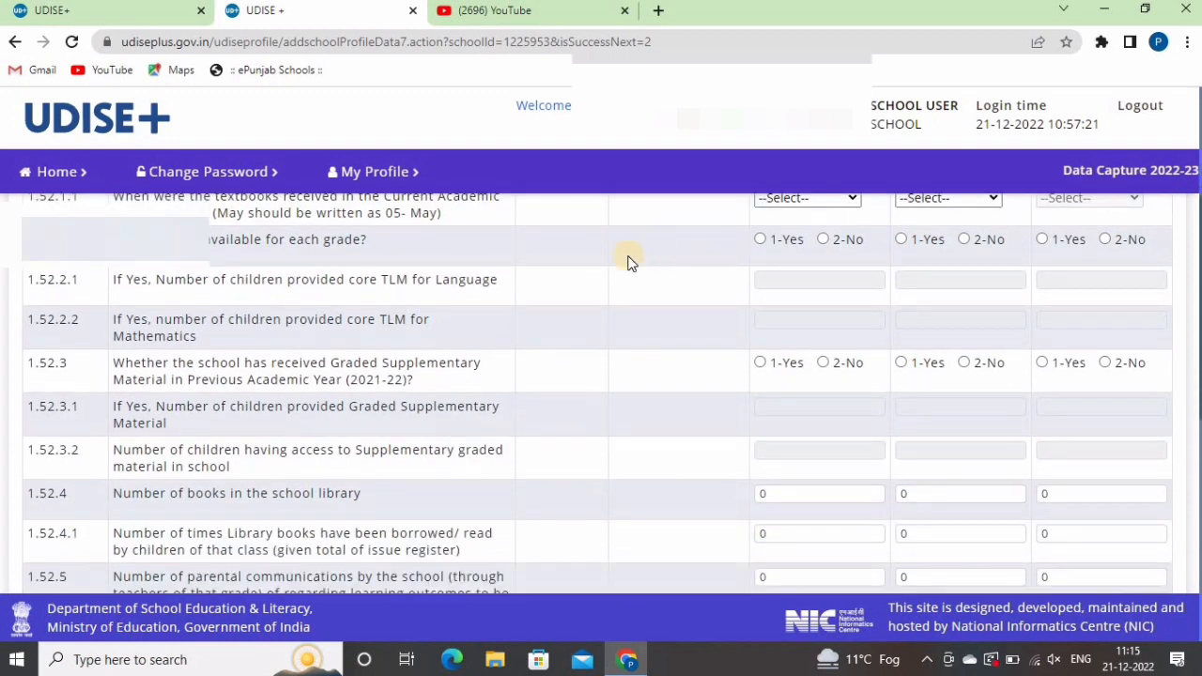
scroll(630, 260, up, 1)
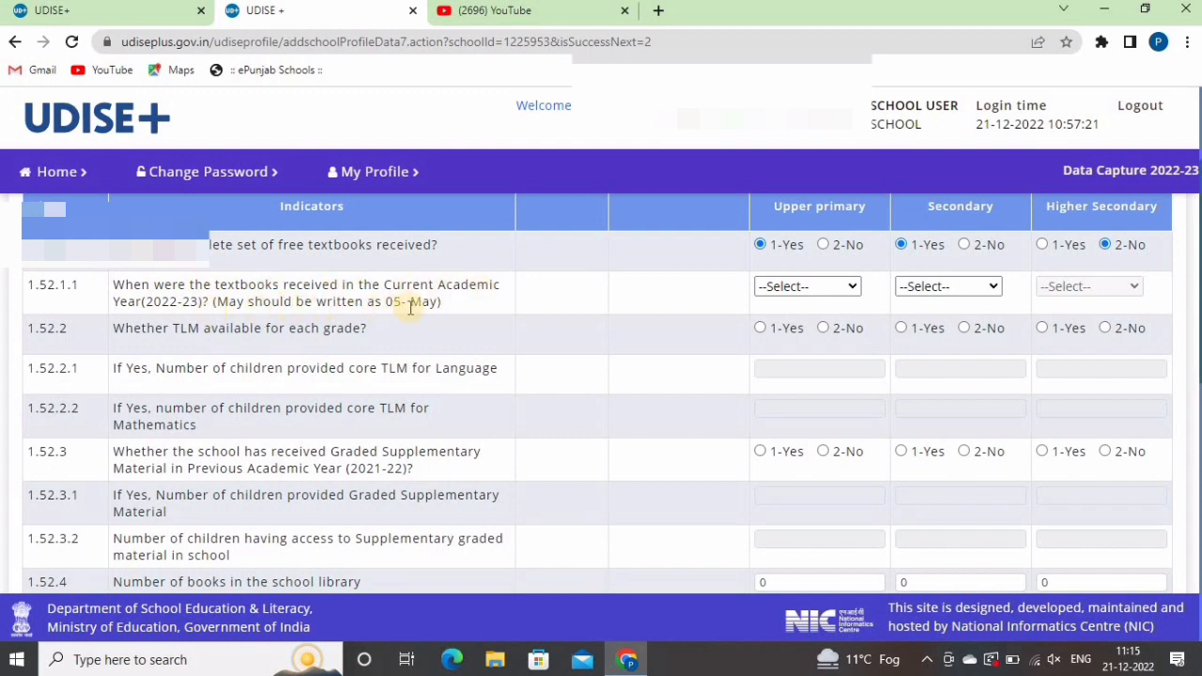
click(822, 287)
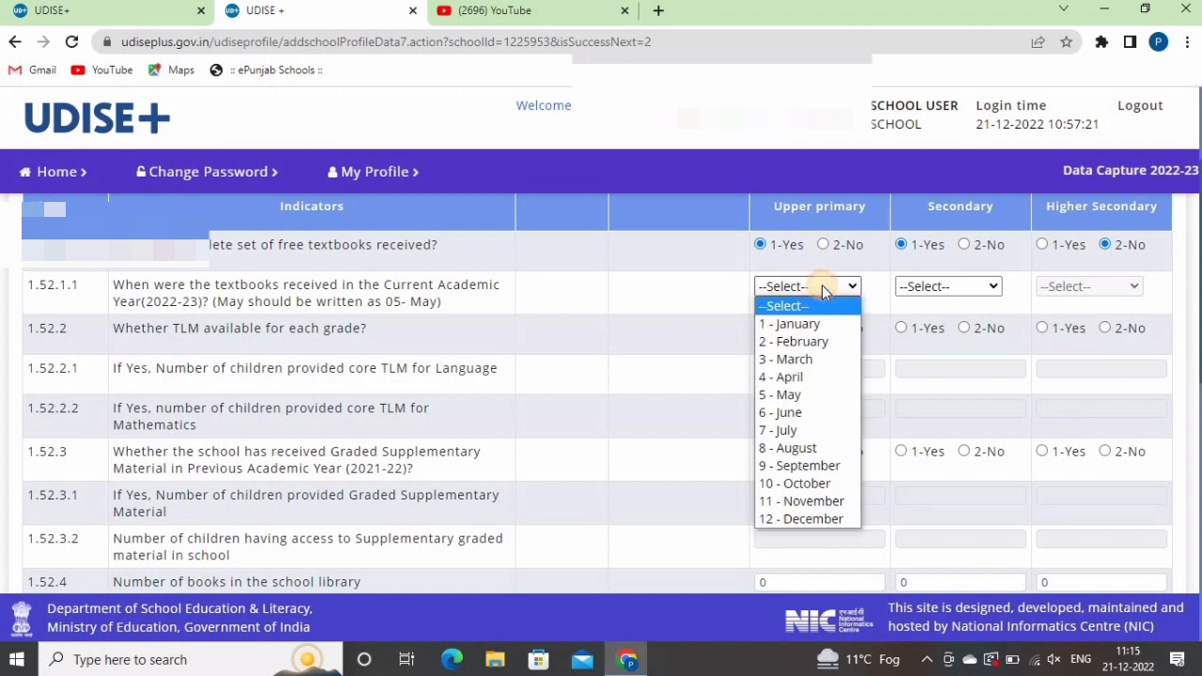
click(803, 413)
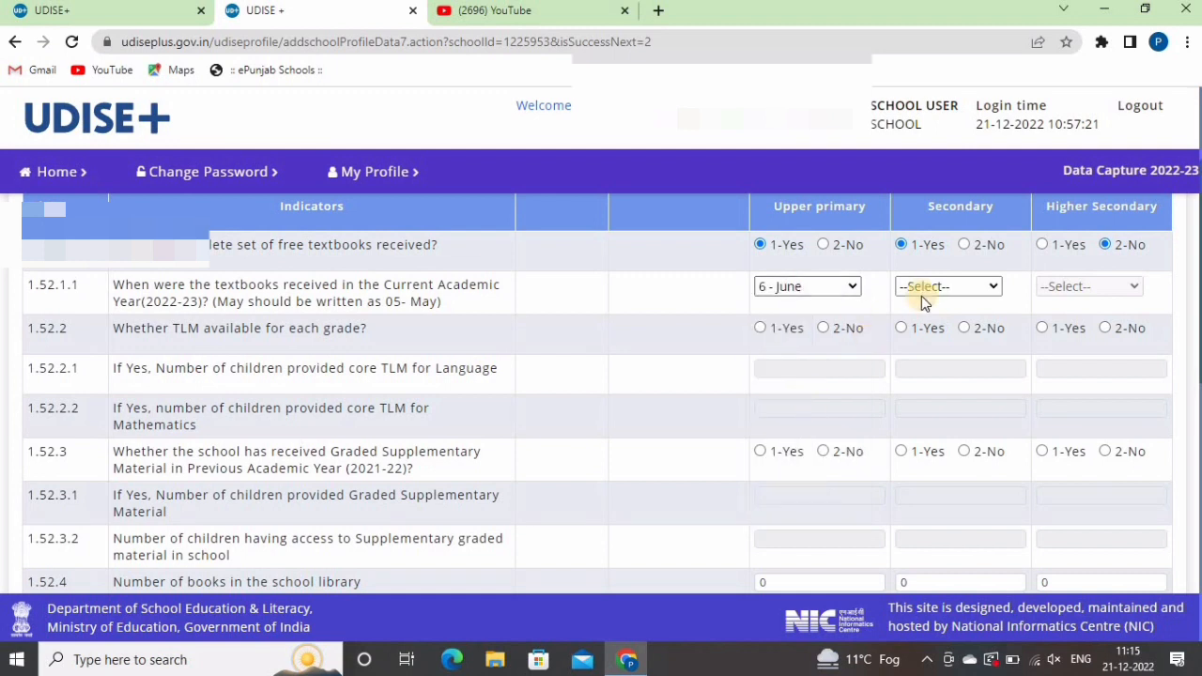
click(923, 289)
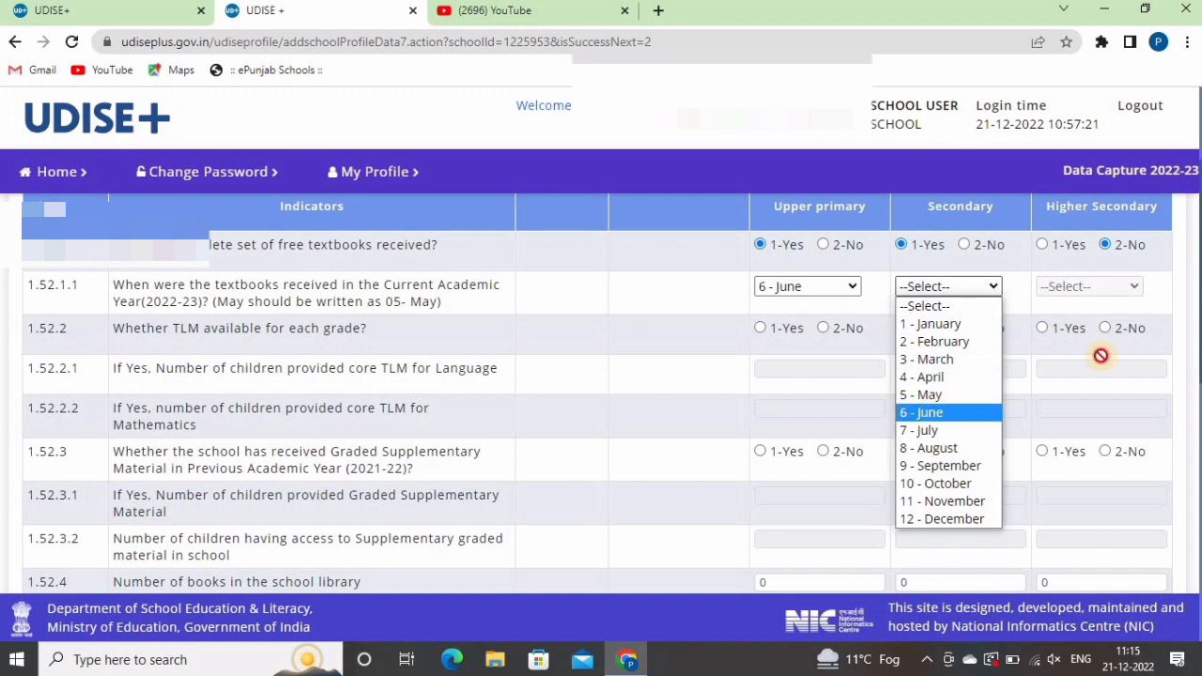
click(923, 412)
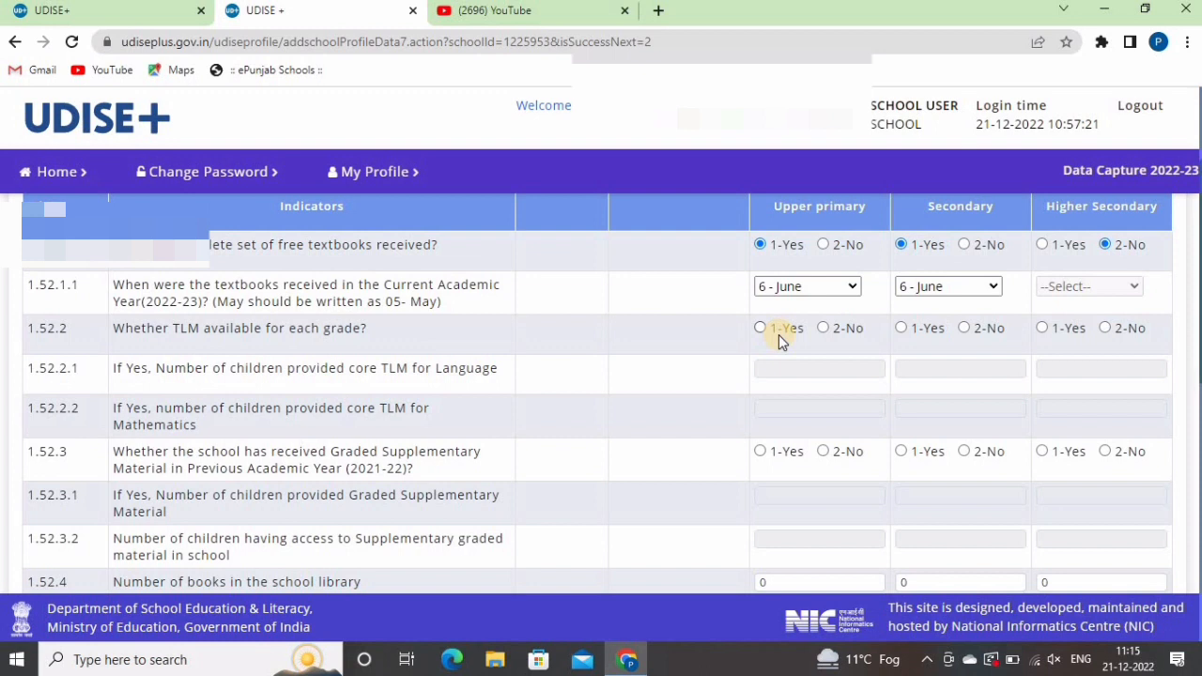
Answer 2-No for TLM availability (1.52.2) at all three levels and 2-No for Graded Supplementary Material received (1.52.3)
click(825, 334)
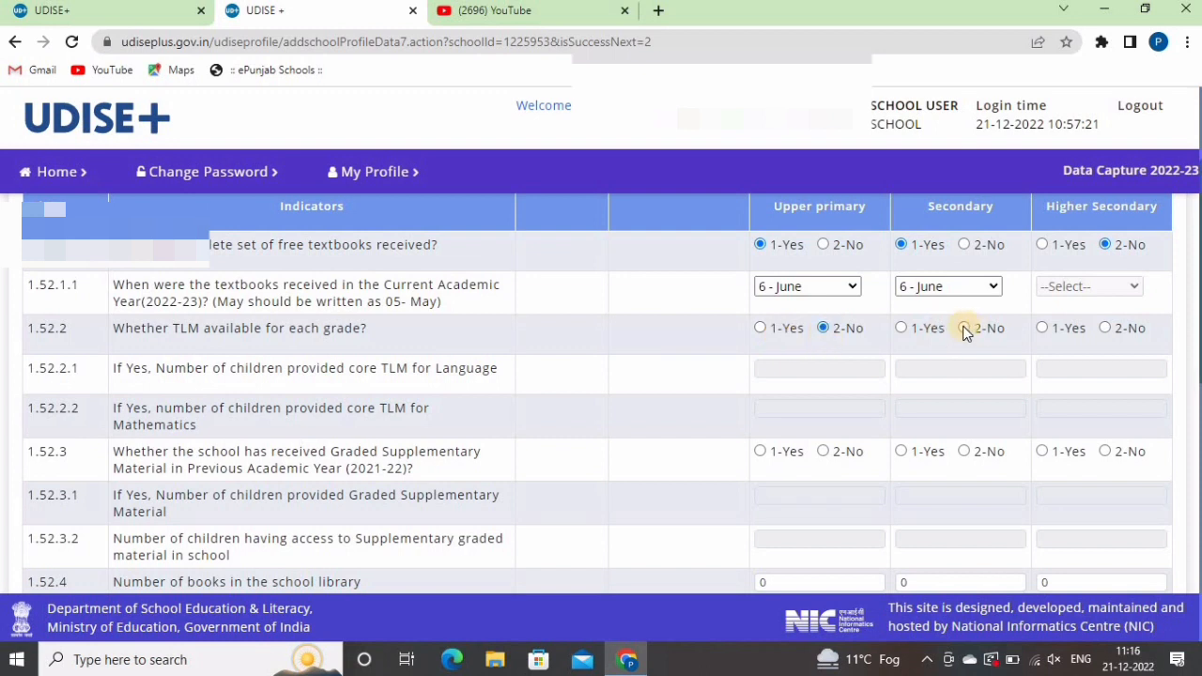
click(1106, 330)
scroll(404, 291, down, 2)
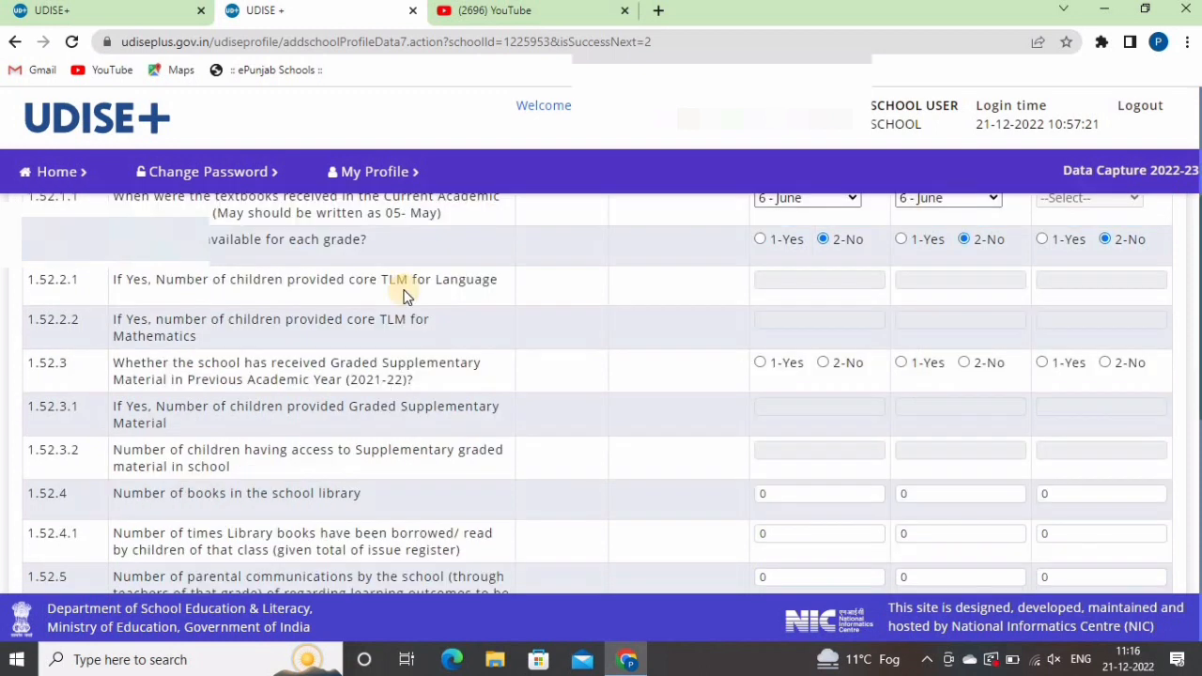
click(823, 273)
Enter the number of school library books in 1.52.4 as 820 for Upper primary, 1030 for Secondary and 1200 for Higher Secondary
scroll(265, 335, down, 1)
click(823, 316)
text(820)
key(Tab)
text(1000)
key(Tab)
text(1200)
click(920, 316)
key(BackSpace)
text(3)
click(703, 354)
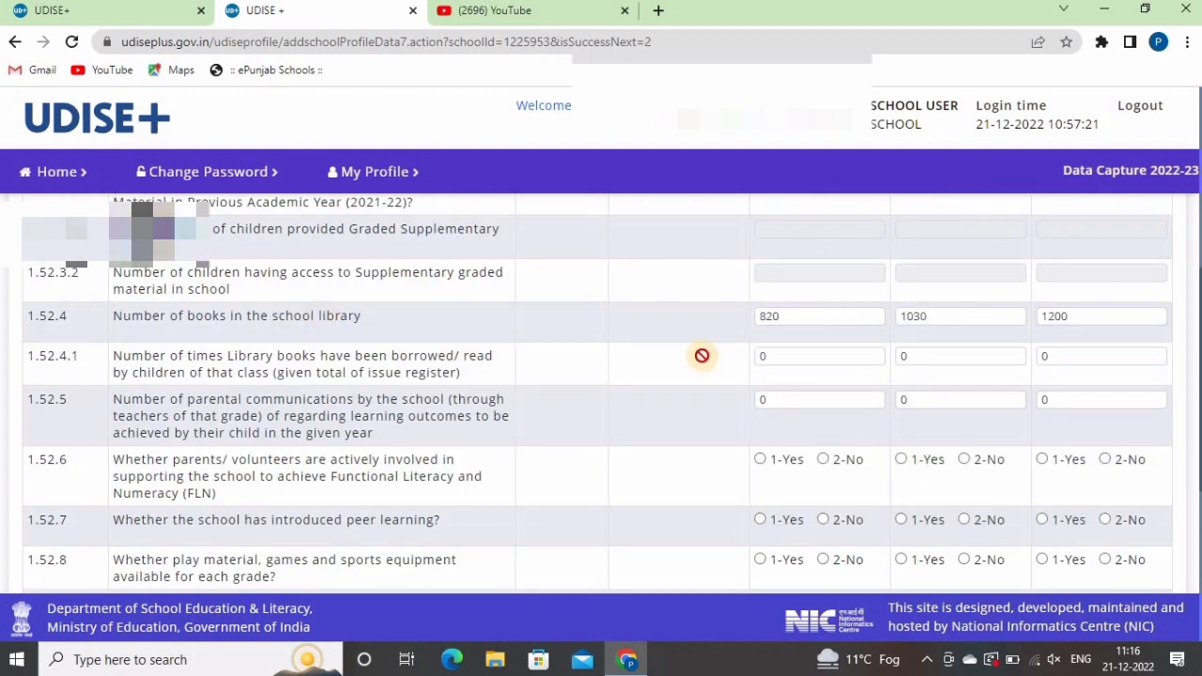
Answer 1-Yes in 1.52.6 on parent and volunteer involvement for Upper primary, Secondary and Higher Secondary
scroll(430, 310, down, 1)
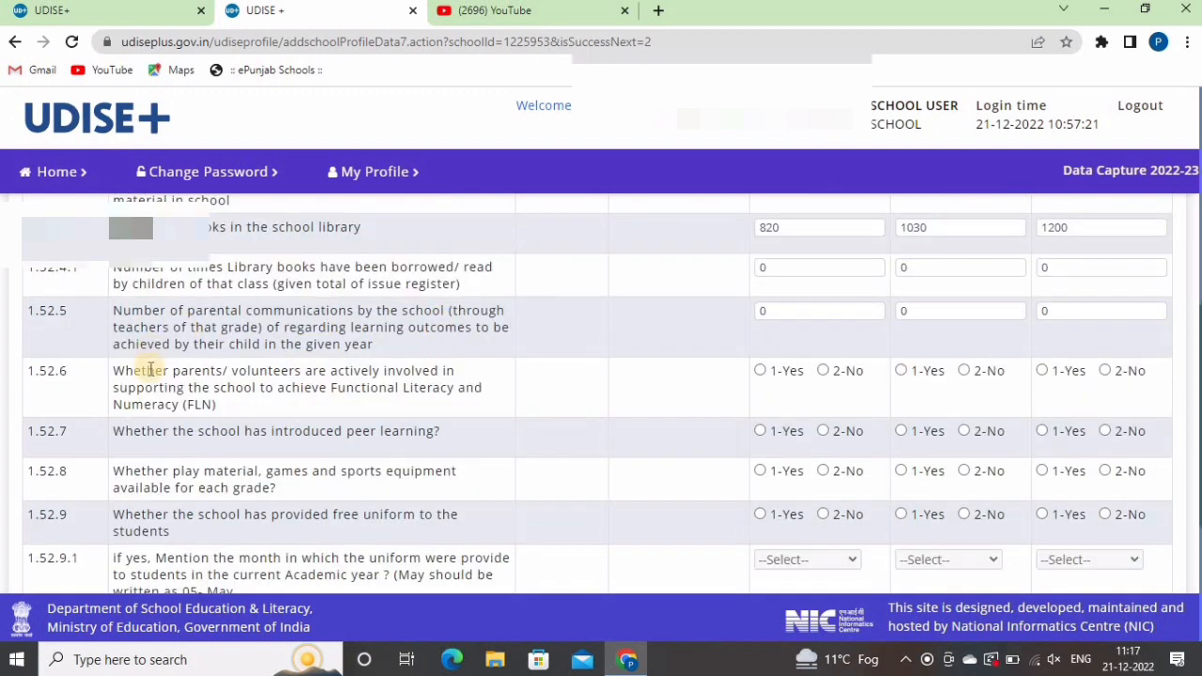
scroll(239, 314, down, 1)
click(760, 282)
click(901, 282)
click(1042, 282)
Answer 1-Yes for peer learning (1.52.7) and for play material, games and sports equipment (1.52.8) at all three levels
click(822, 342)
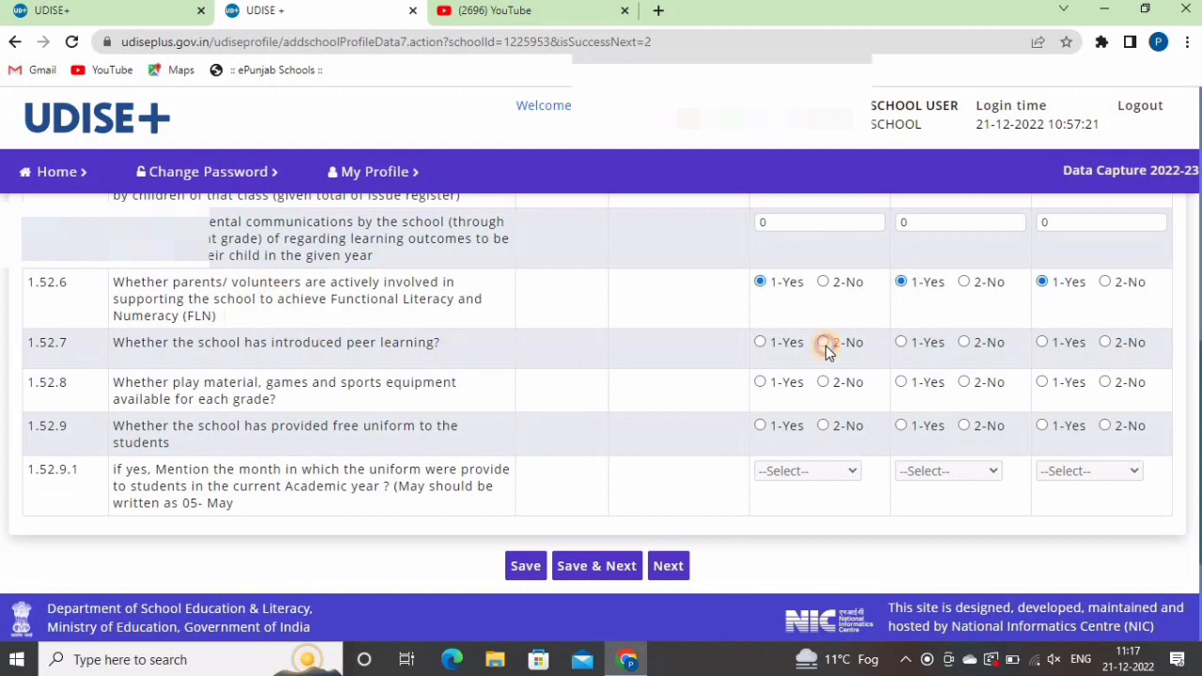
click(901, 342)
scroll(904, 341, down, 1)
click(760, 293)
click(900, 293)
click(1042, 293)
Answer 1.52.9 on free uniforms with 1-Yes and 5 - May for Upper primary and 2-No for Secondary and Higher Secondary, and save and continue
click(760, 337)
click(964, 336)
click(1104, 336)
click(827, 382)
click(789, 491)
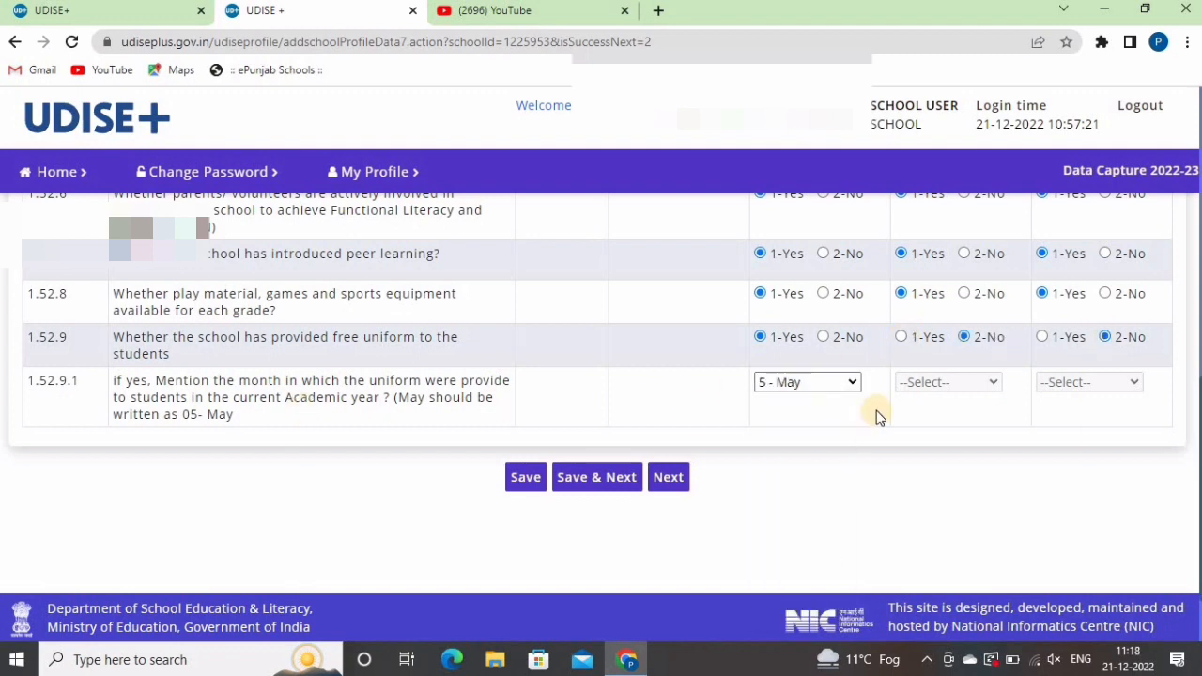
click(591, 482)
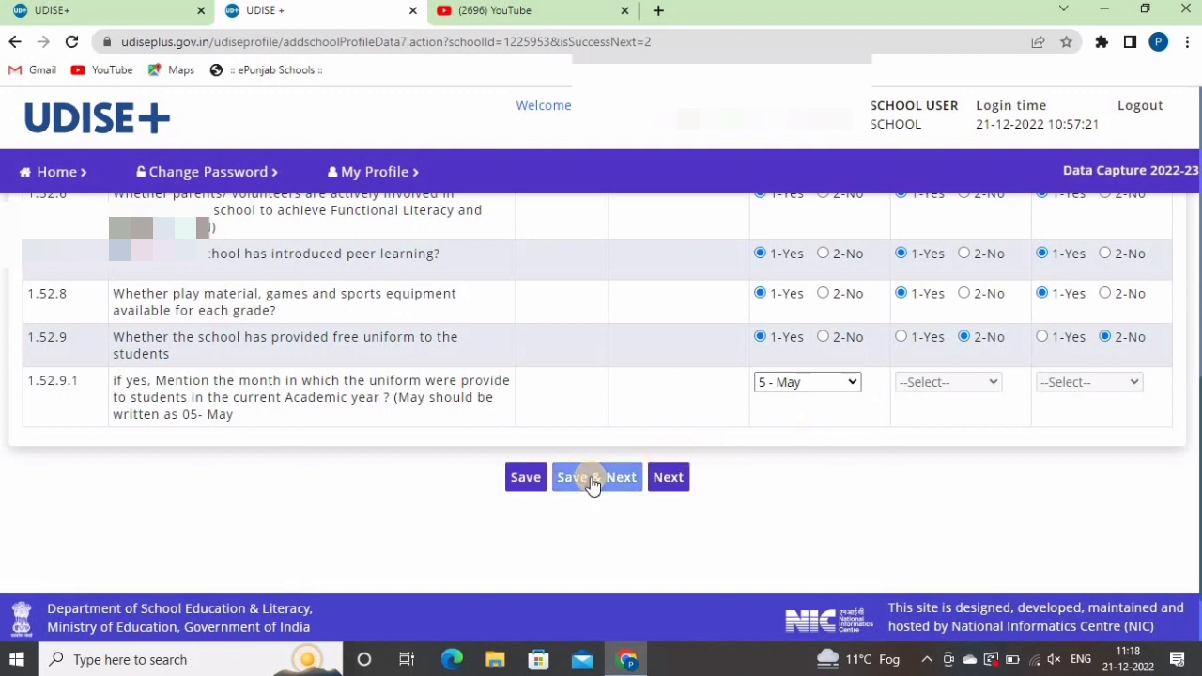
click(591, 481)
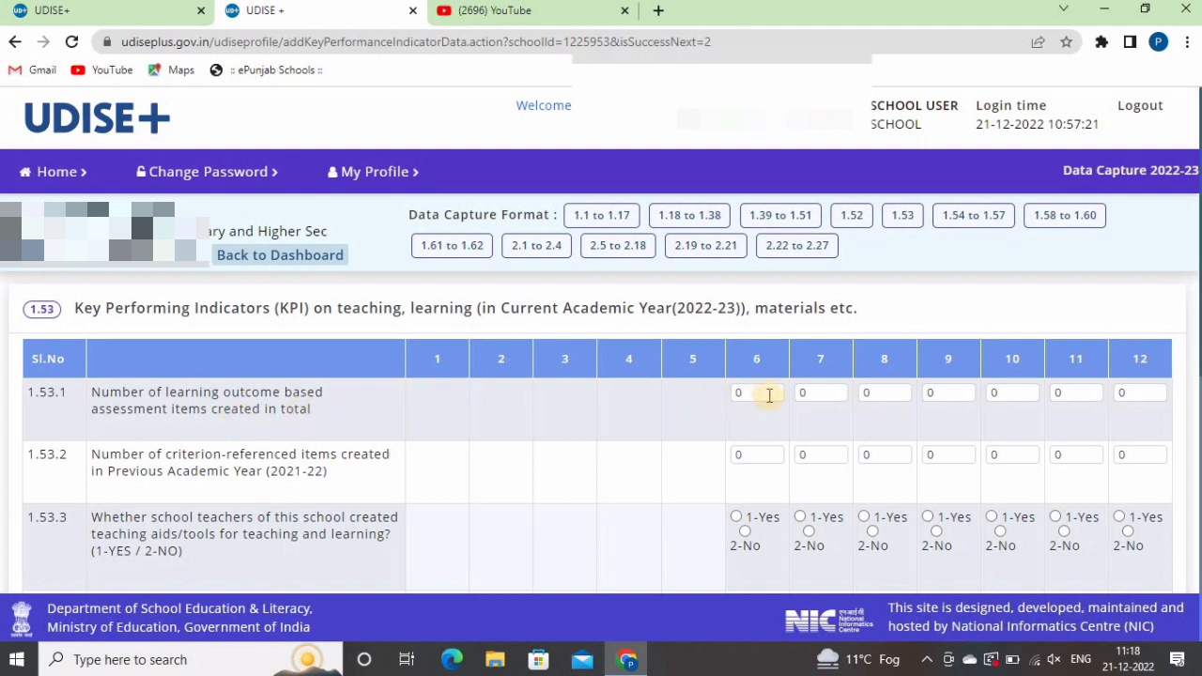
Enter 20 learning outcome based assessment items in 1.53.1 for each of classes 6 to 10
drag(774, 393, 711, 395)
text(20)
key(Tab)
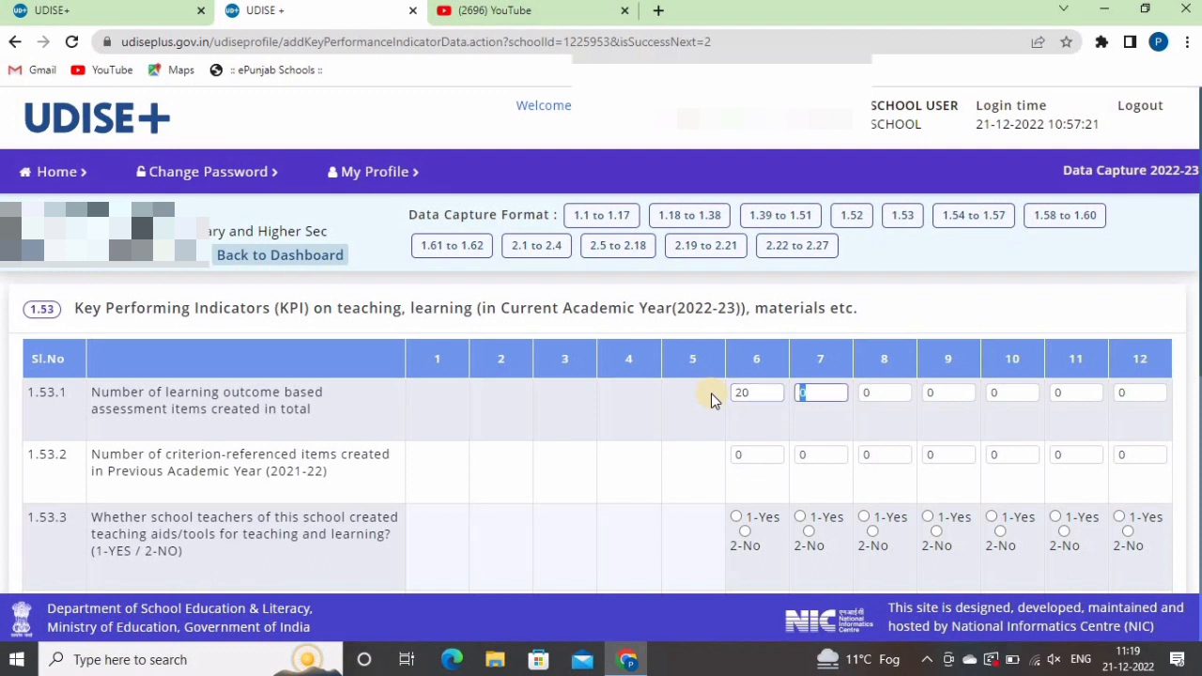
text(20)
key(Tab)
text(20)
key(Tab)
text(20)
key(Tab)
text(20)
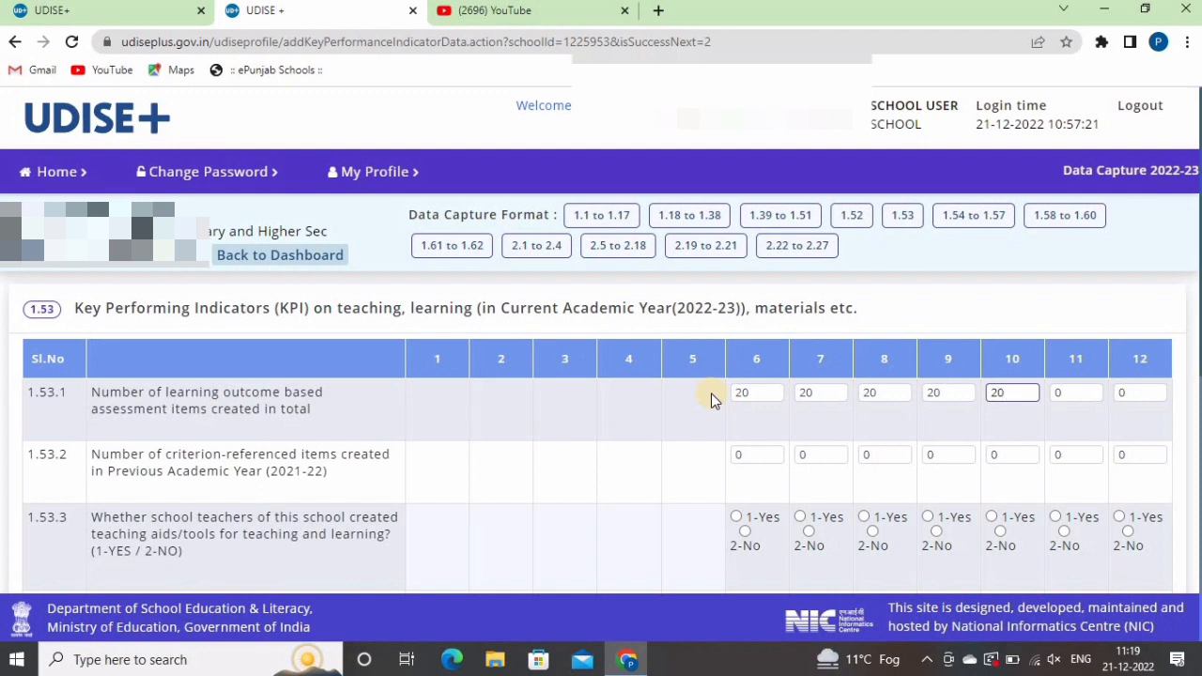
Answer 1-Yes in 1.53.3 on teachers creating teaching aids and tools for all classes 6 to 12
scroll(564, 395, down, 1)
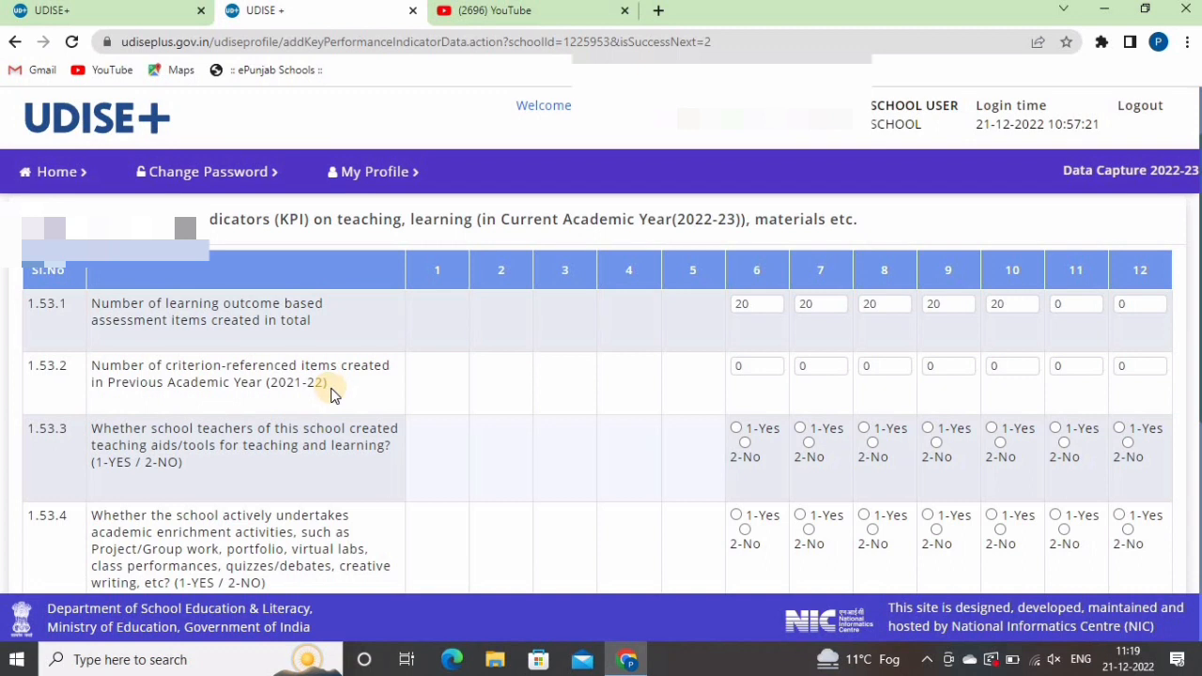
scroll(330, 394, down, 1)
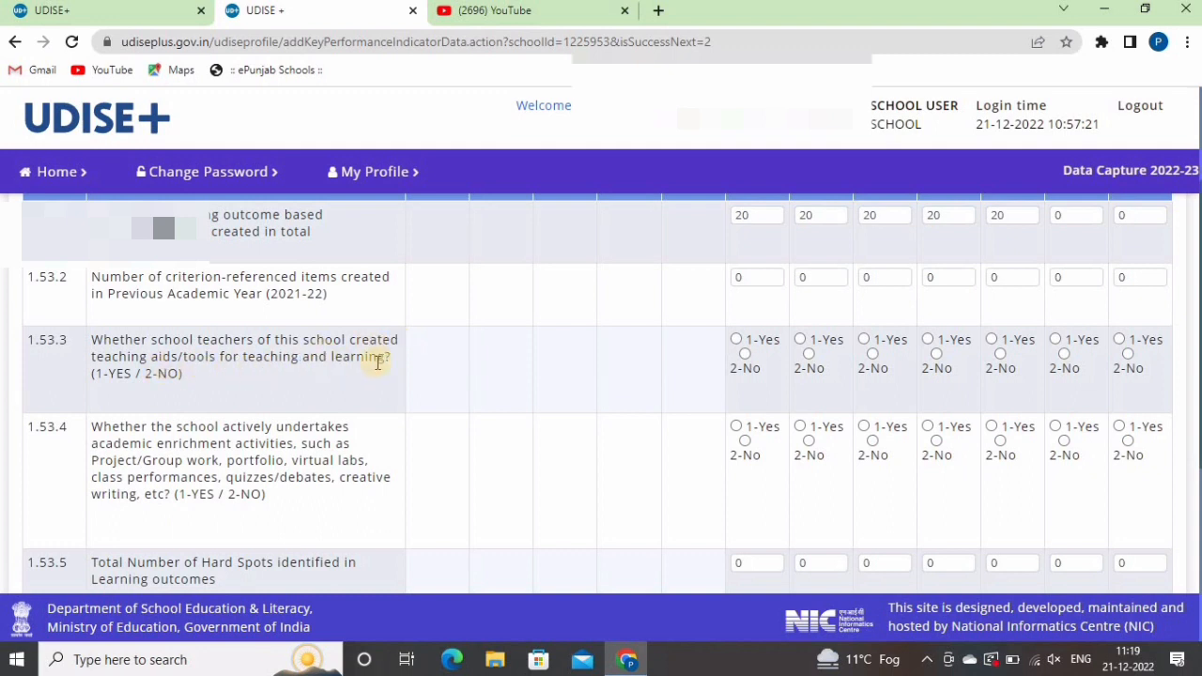
click(738, 340)
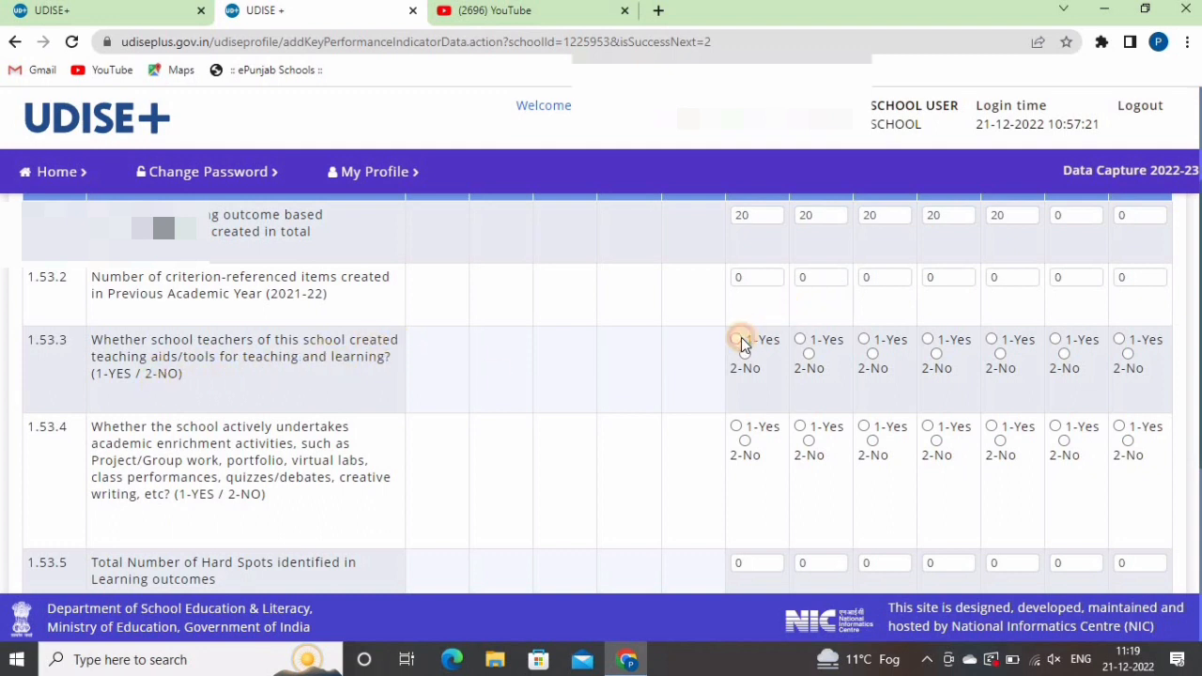
click(801, 340)
click(865, 340)
click(928, 340)
click(992, 340)
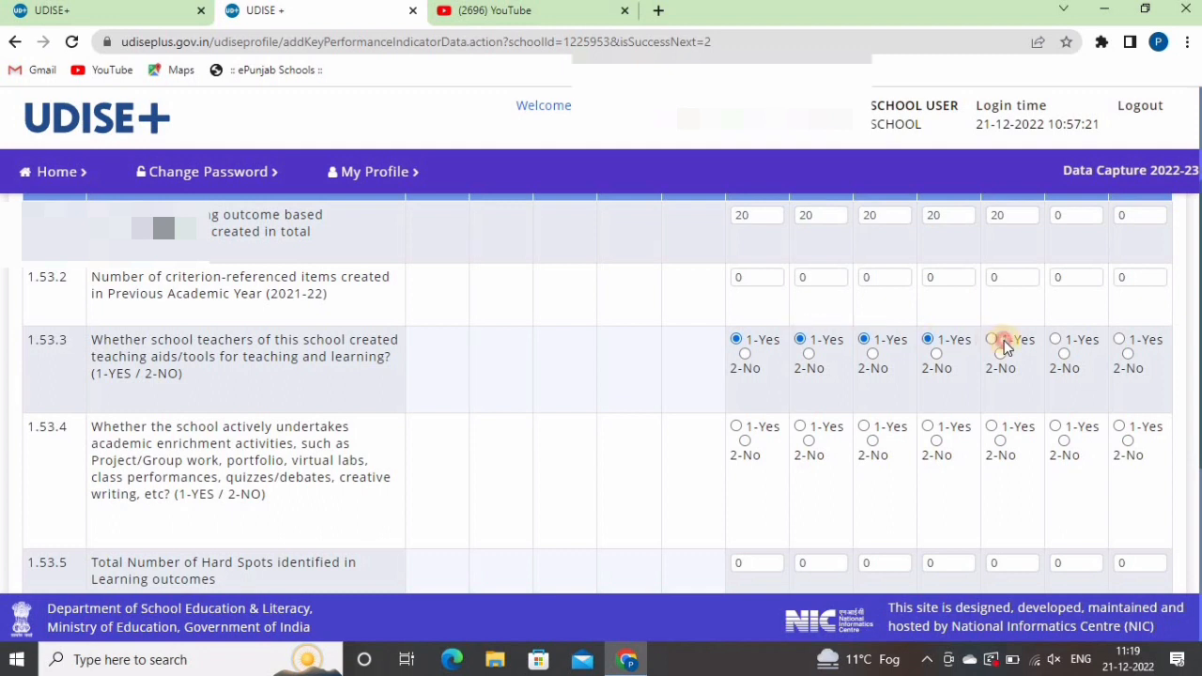
click(1056, 340)
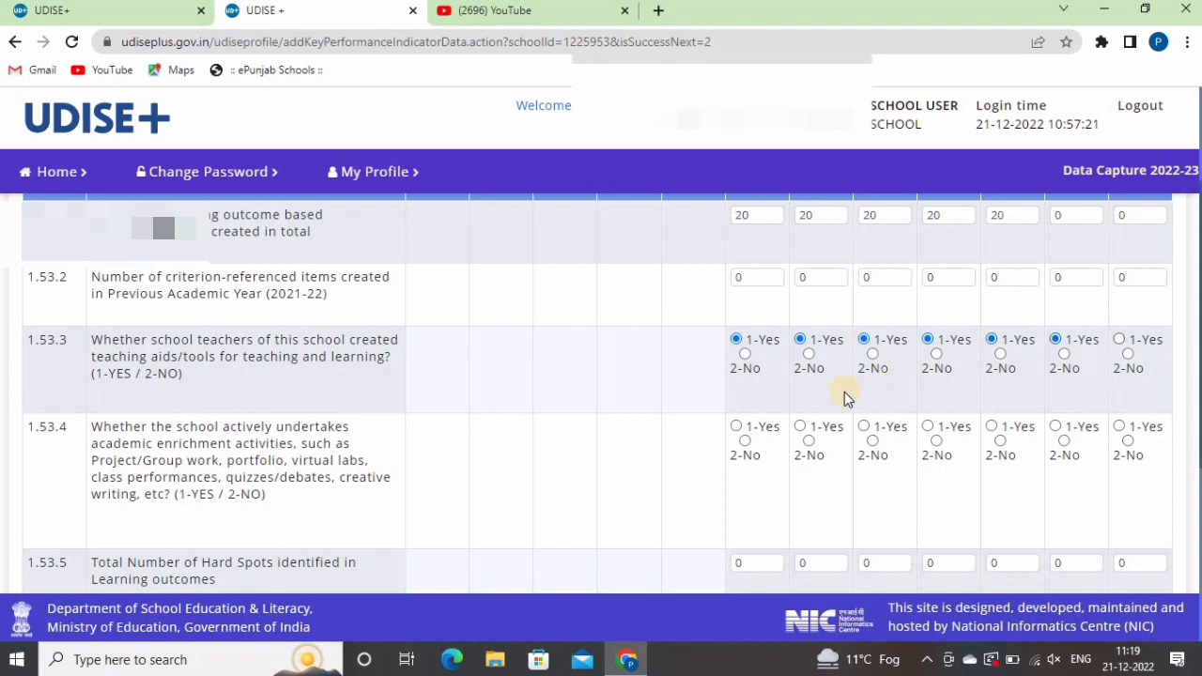
click(1123, 338)
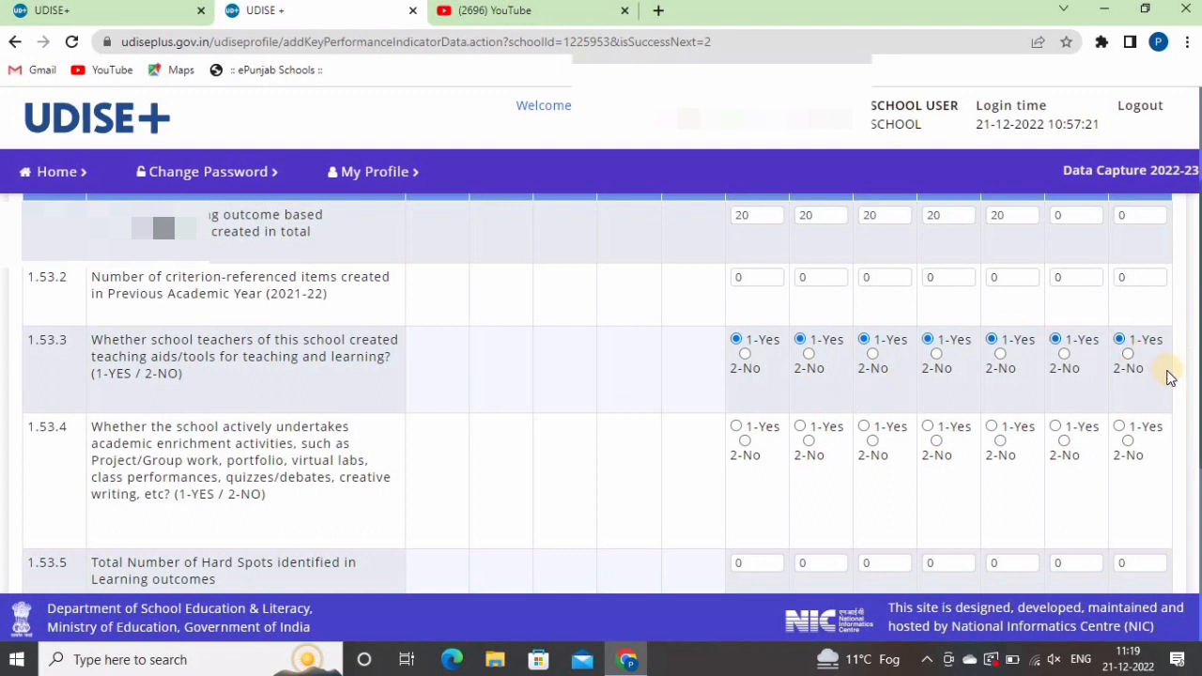
Answer 1-Yes in 1.53.4 on academic enrichment activities for all classes 6 to 12
scroll(654, 394, down, 2)
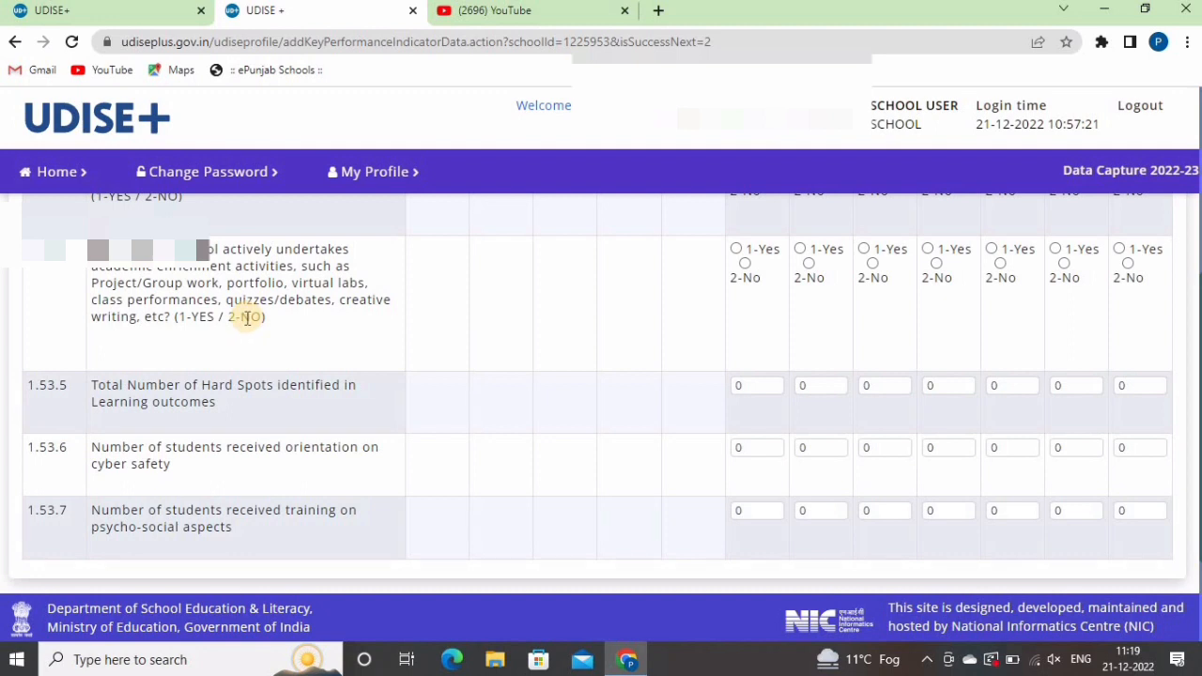
click(737, 250)
click(861, 250)
click(926, 250)
click(991, 249)
click(1056, 250)
click(1129, 249)
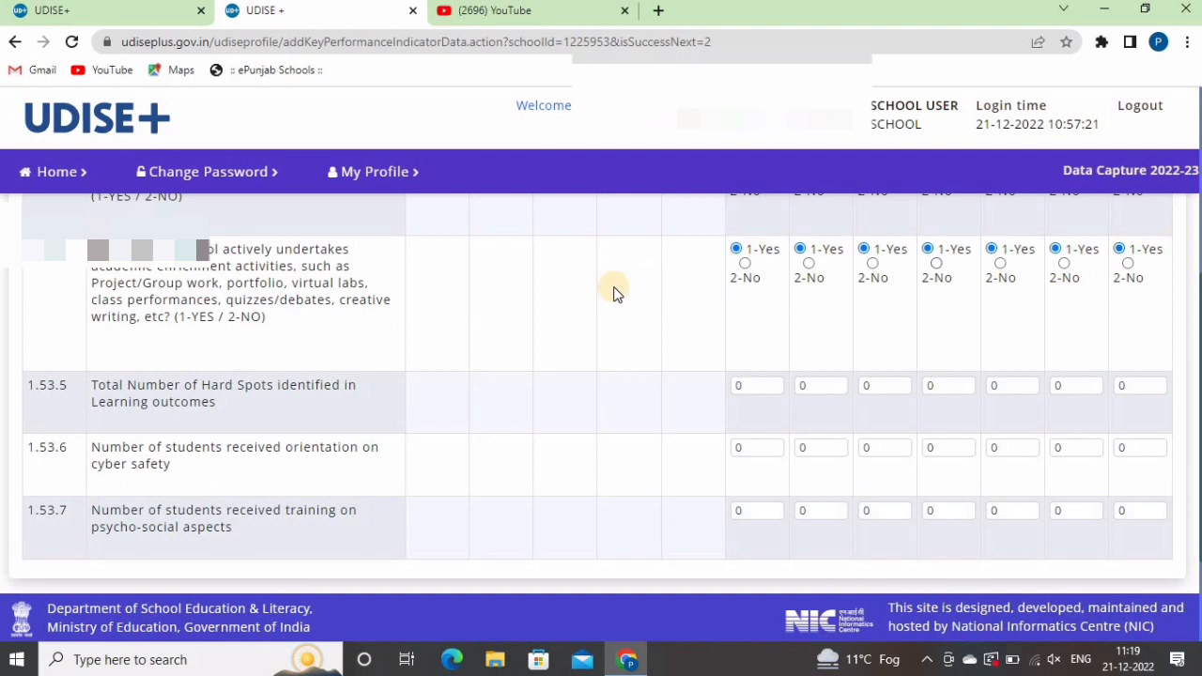
Enter 4, 5, 5, 5 and 4 hard spots in 1.53.5 for classes 6 to 10, and save and continue to the next section
scroll(611, 290, down, 2)
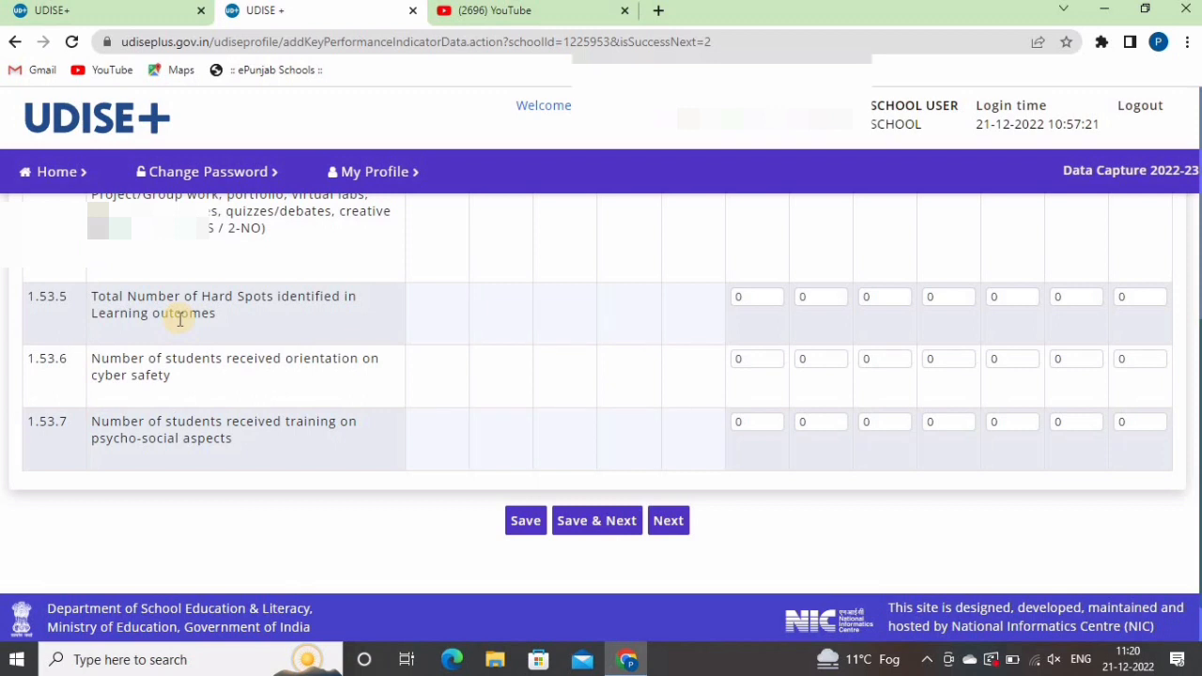
double_click(741, 299)
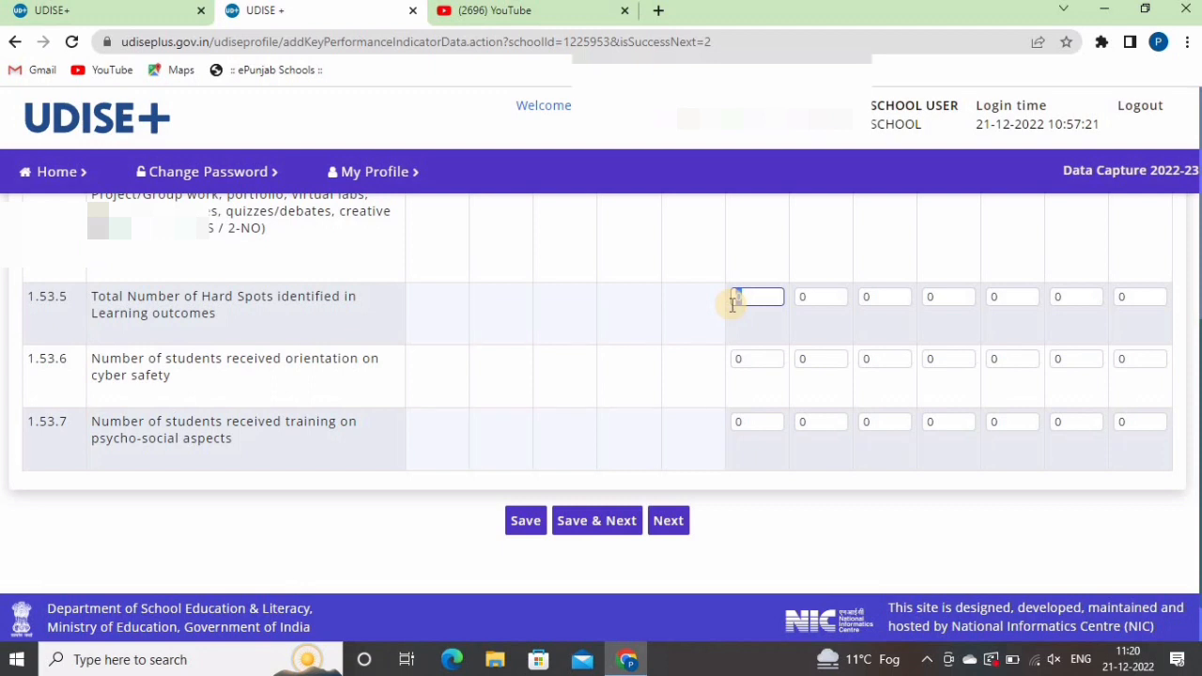
text(1)
key(Tab)
text(5)
key(Tab)
text(5)
key(Tab)
text(5)
key(Tab)
text(4)
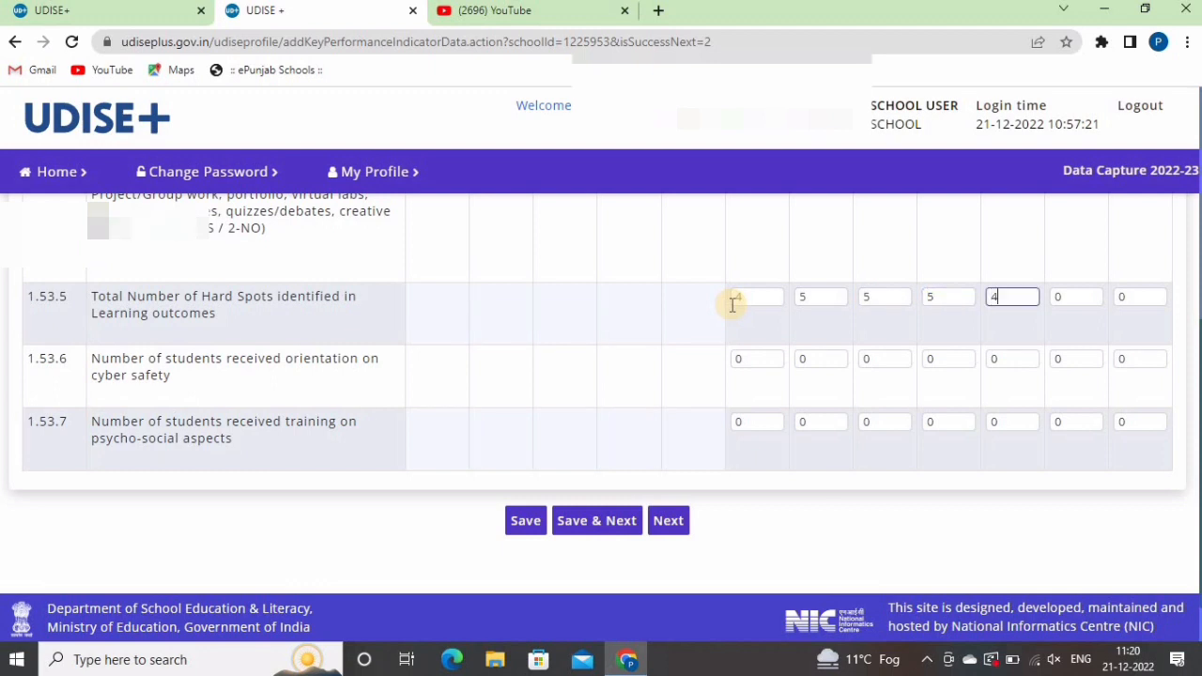
click(662, 335)
scroll(470, 325, down, 1)
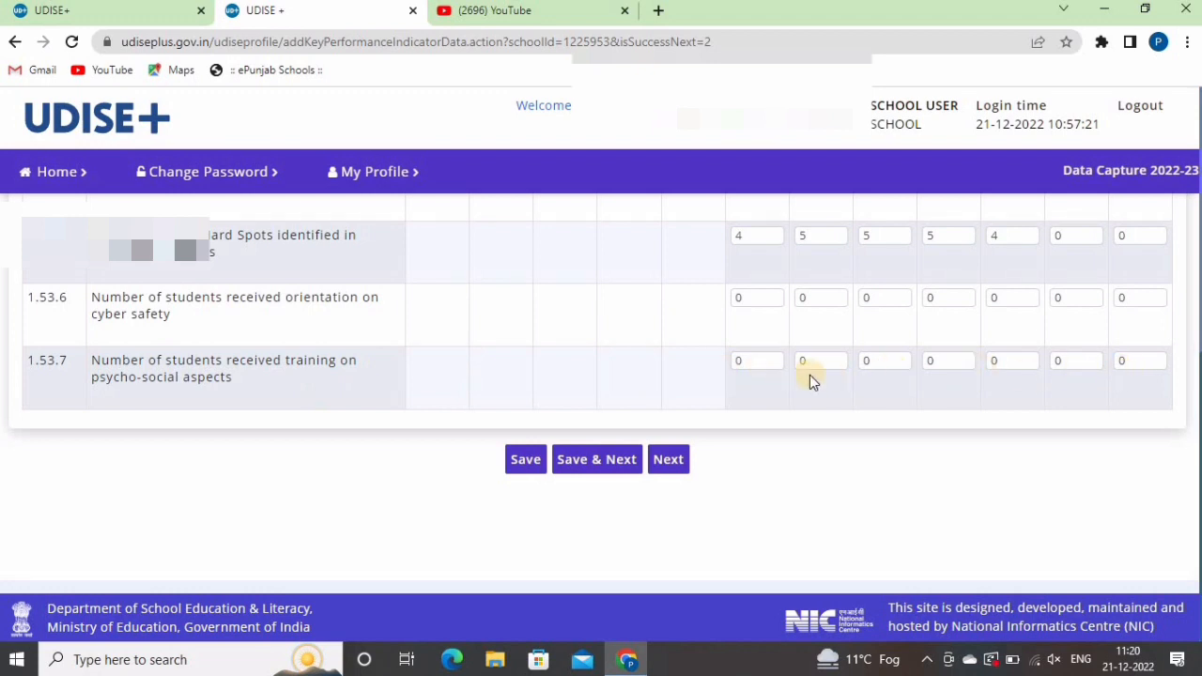
click(598, 458)
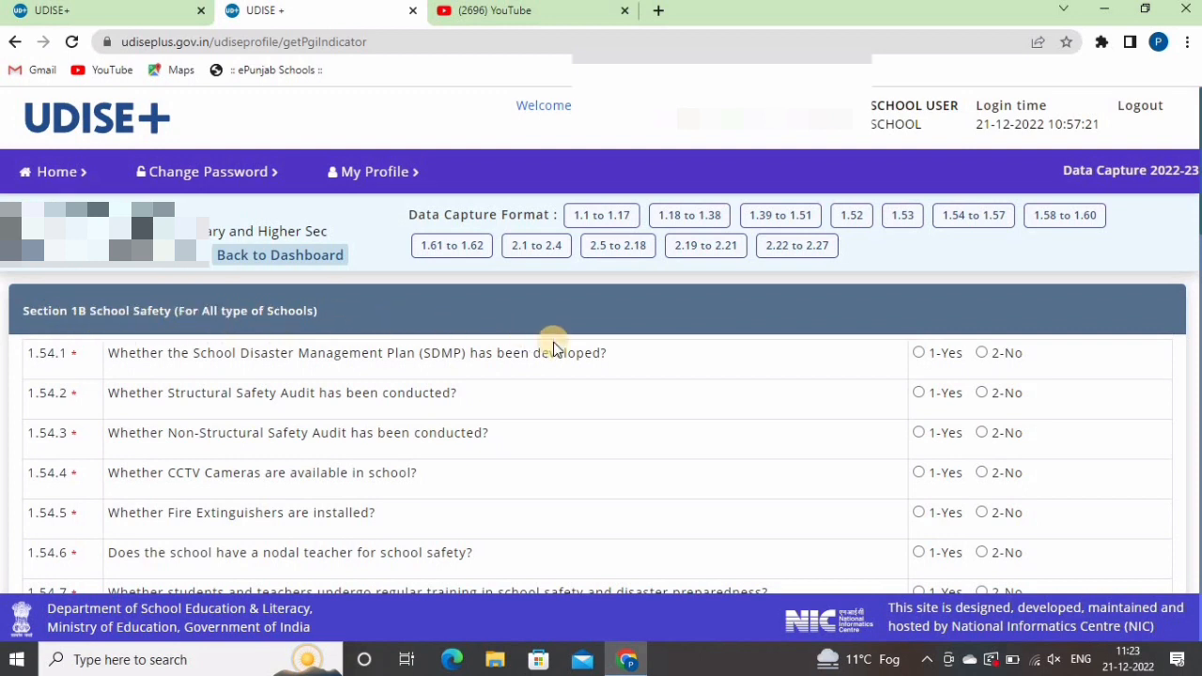
Answer 2-No in 1.54.1 to 1.54.3 on the School Disaster Management Plan and the structural and non-structural safety audits
scroll(558, 356, down, 1)
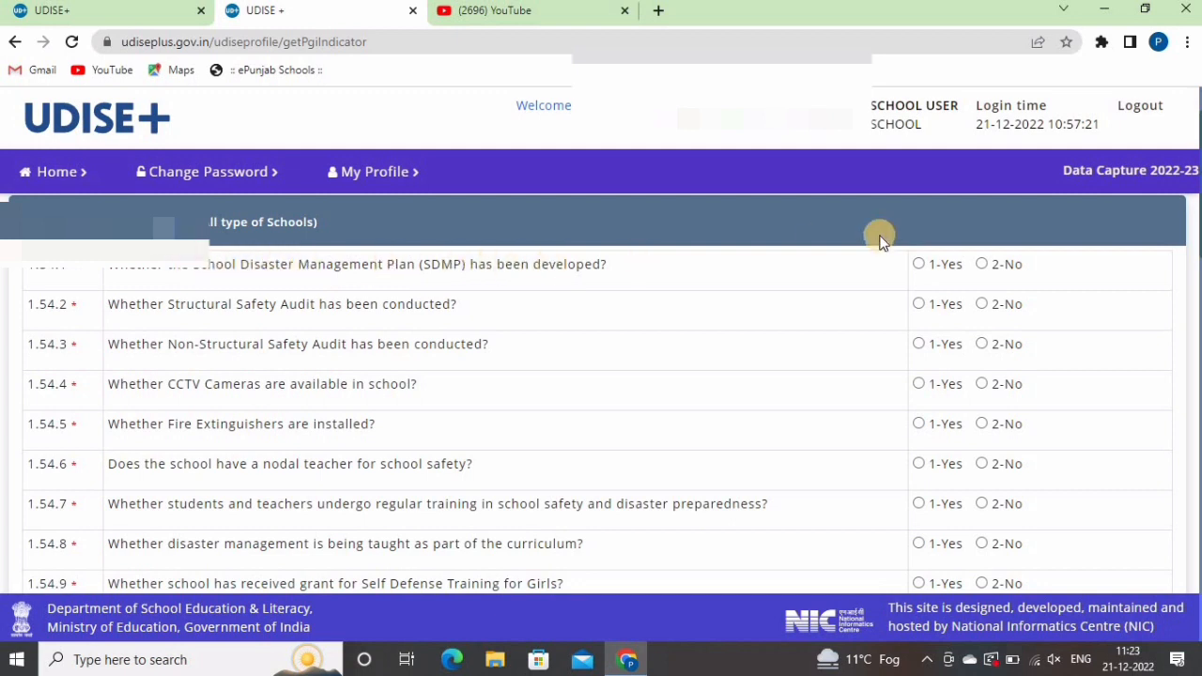
click(919, 264)
click(980, 266)
click(921, 306)
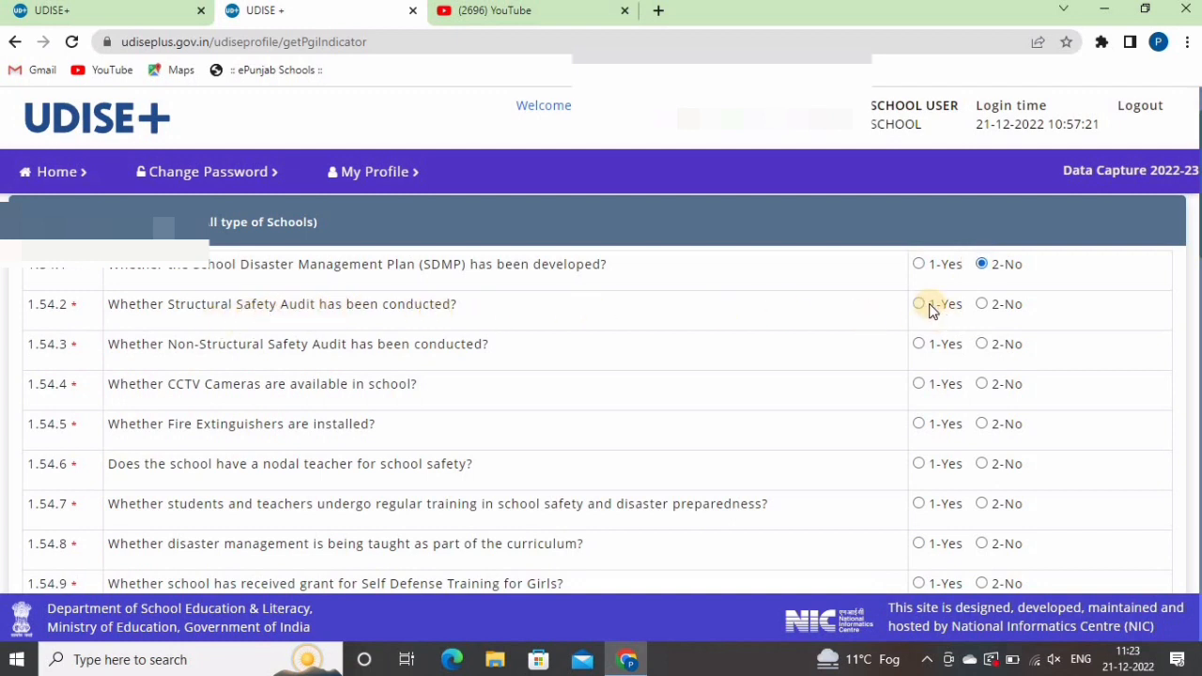
click(984, 306)
click(920, 344)
click(985, 344)
Answer 1-Yes in 1.54.4 to 1.54.6 on CCTV cameras, fire extinguishers and nodal teacher, and 2-No in 1.54.9 on the self-defense grant
scroll(714, 361, down, 1)
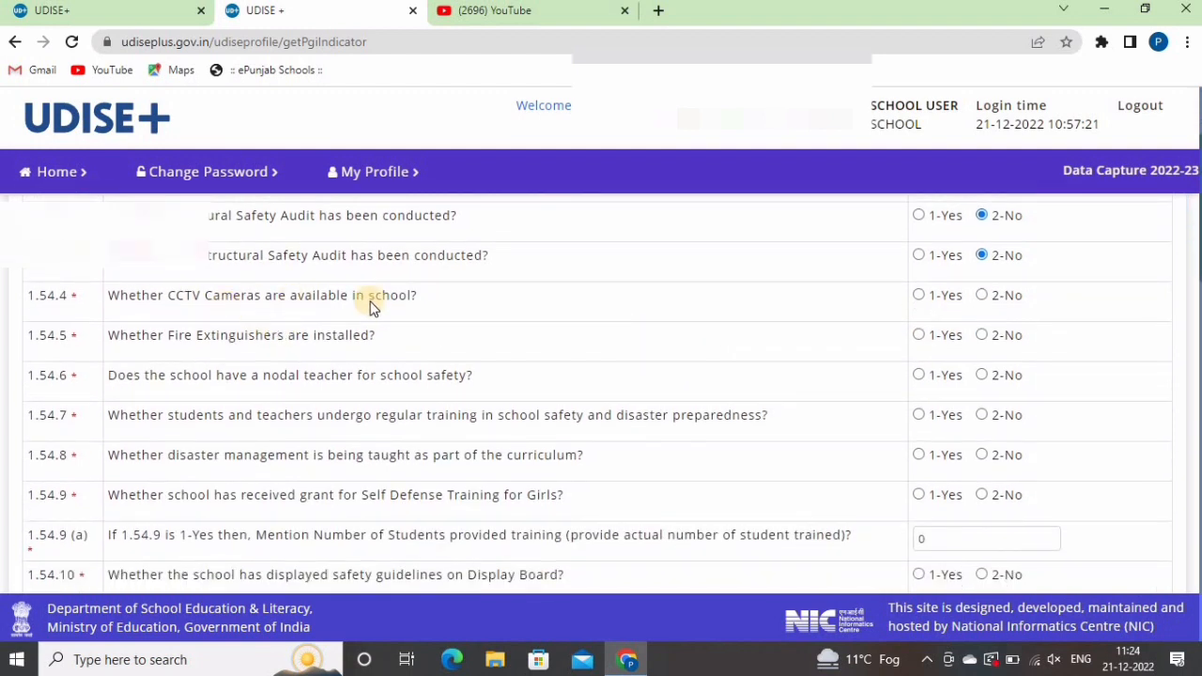
click(923, 303)
click(922, 336)
scroll(184, 329, down, 1)
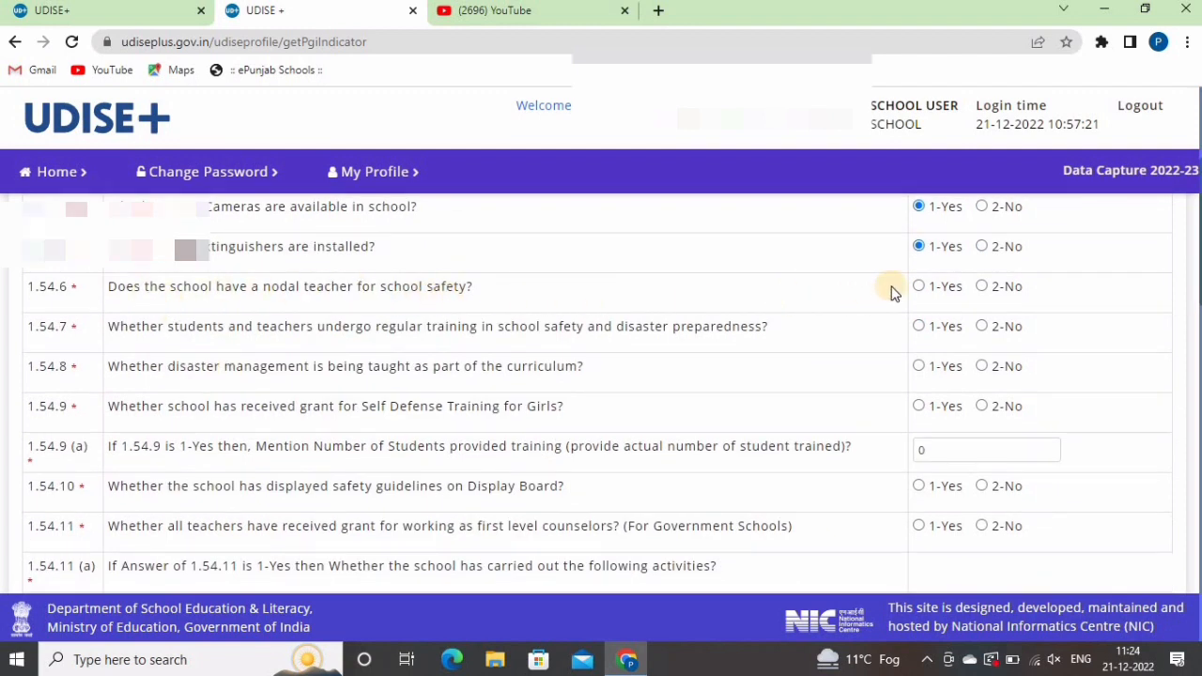
click(920, 287)
click(921, 286)
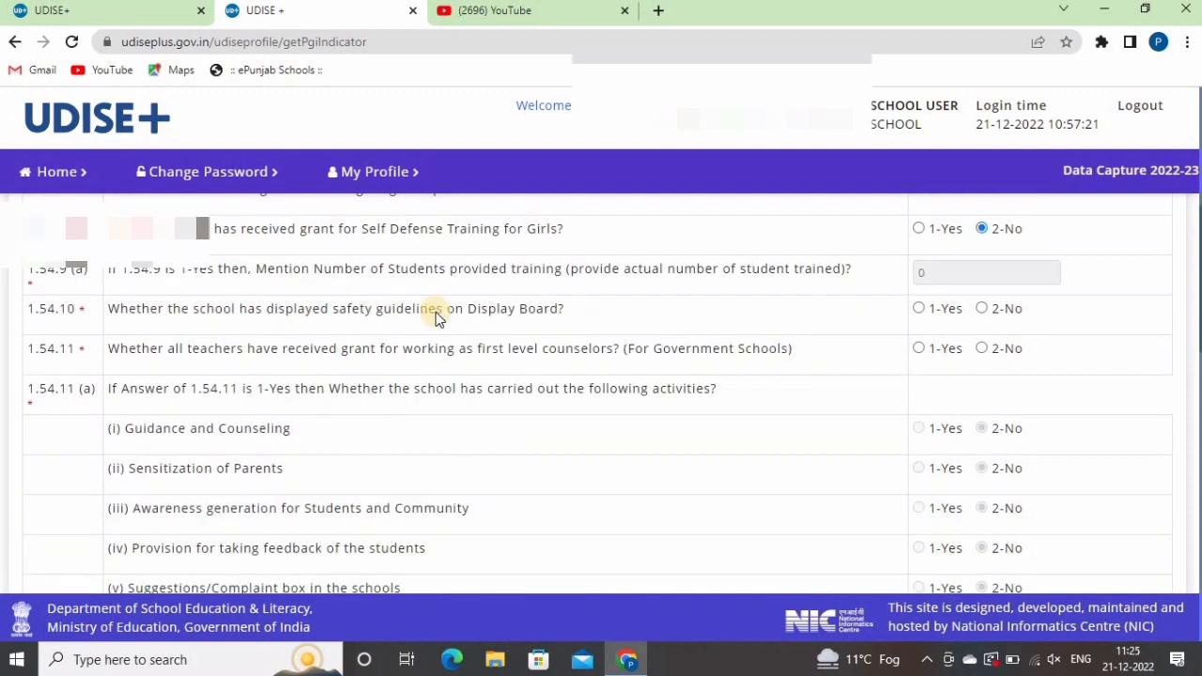
Answer 1-Yes in 1.54.10 on displayed safety guidelines and 2-No in 1.54.11 on the counselor grant, and choose 1-Once for audit frequency in 1.54.12
scroll(394, 318, down, 1)
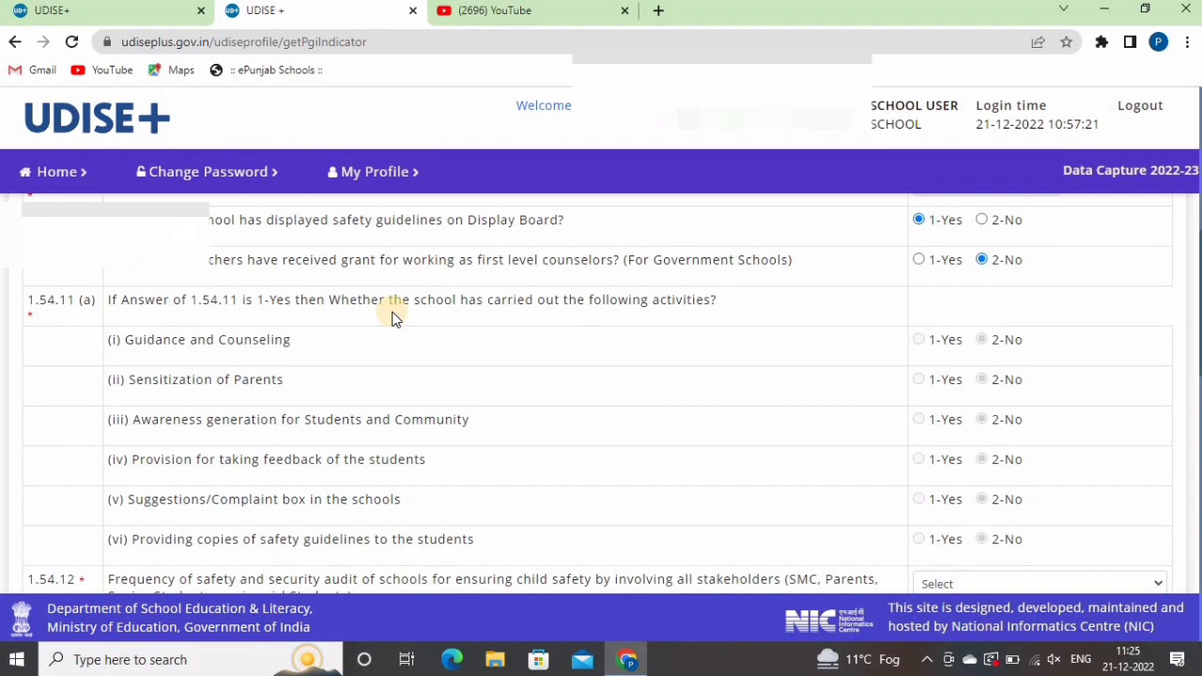
scroll(621, 329, down, 3)
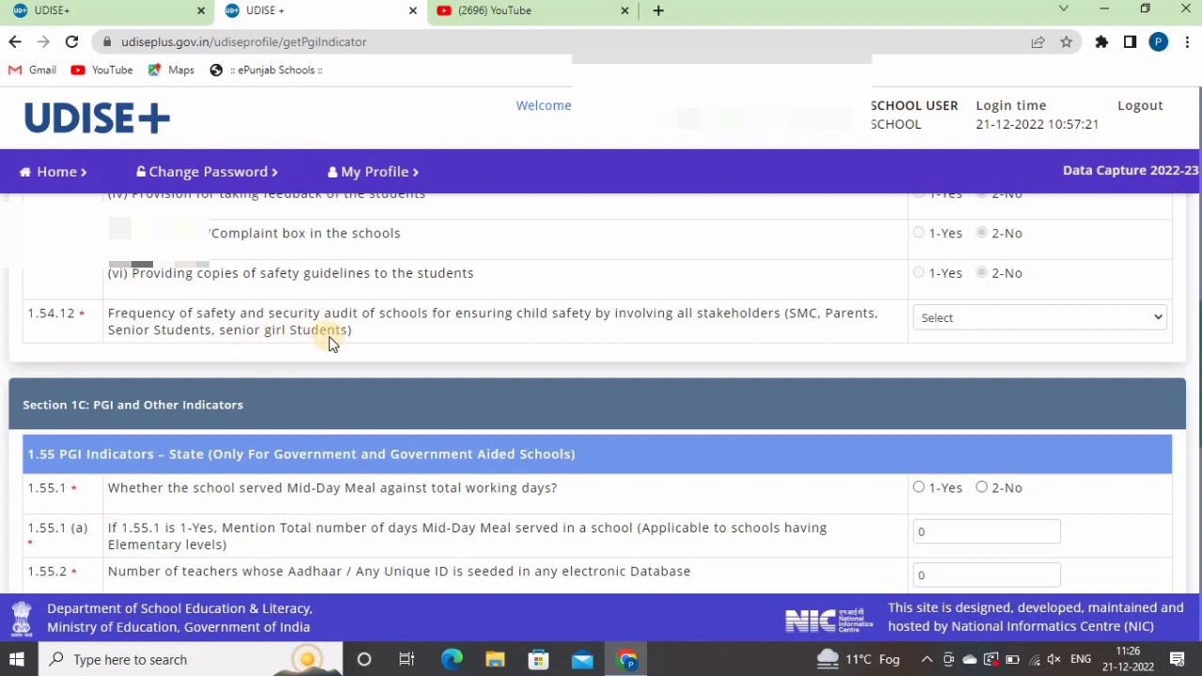
click(969, 318)
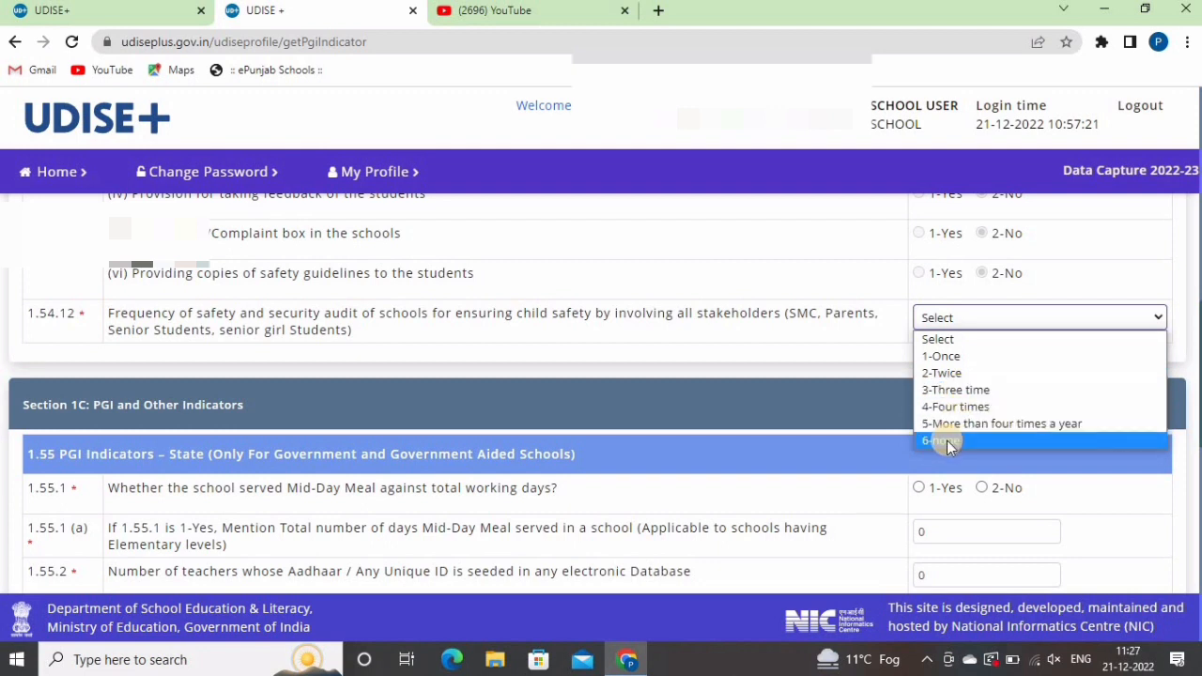
click(965, 357)
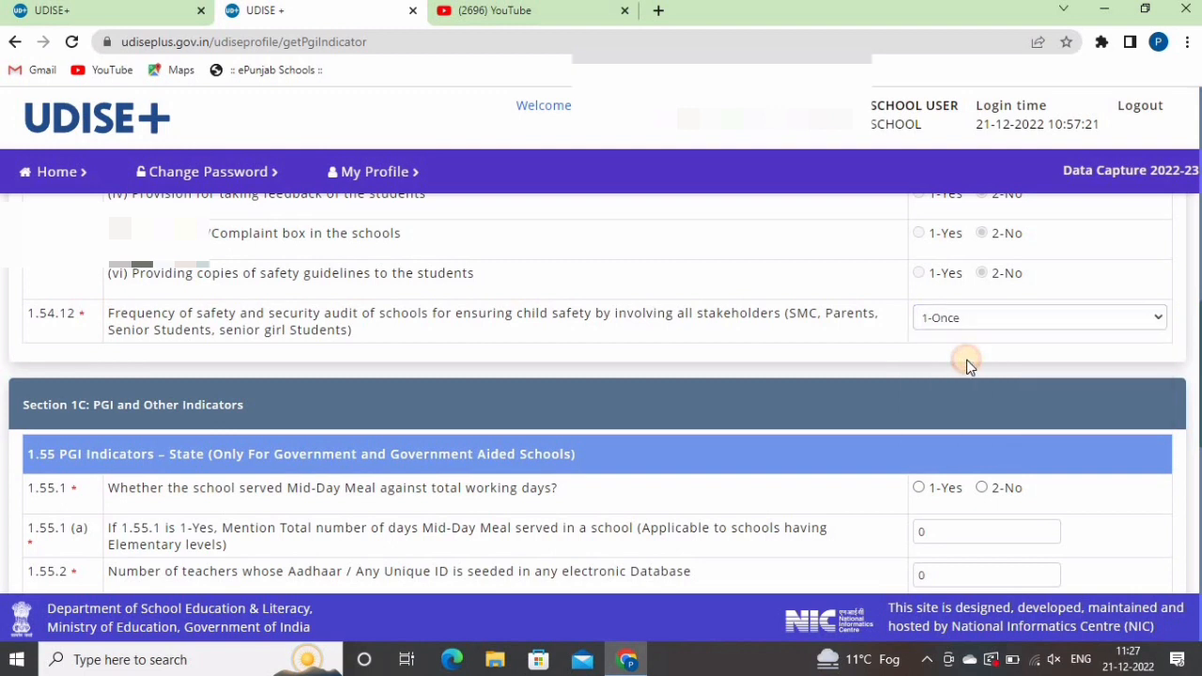
Answer 1-Yes in 1.55.1 on Mid-Day Meal service and enter 200 meal days in 1.55.1 (a)
scroll(658, 299, down, 2)
scroll(636, 293, down, 2)
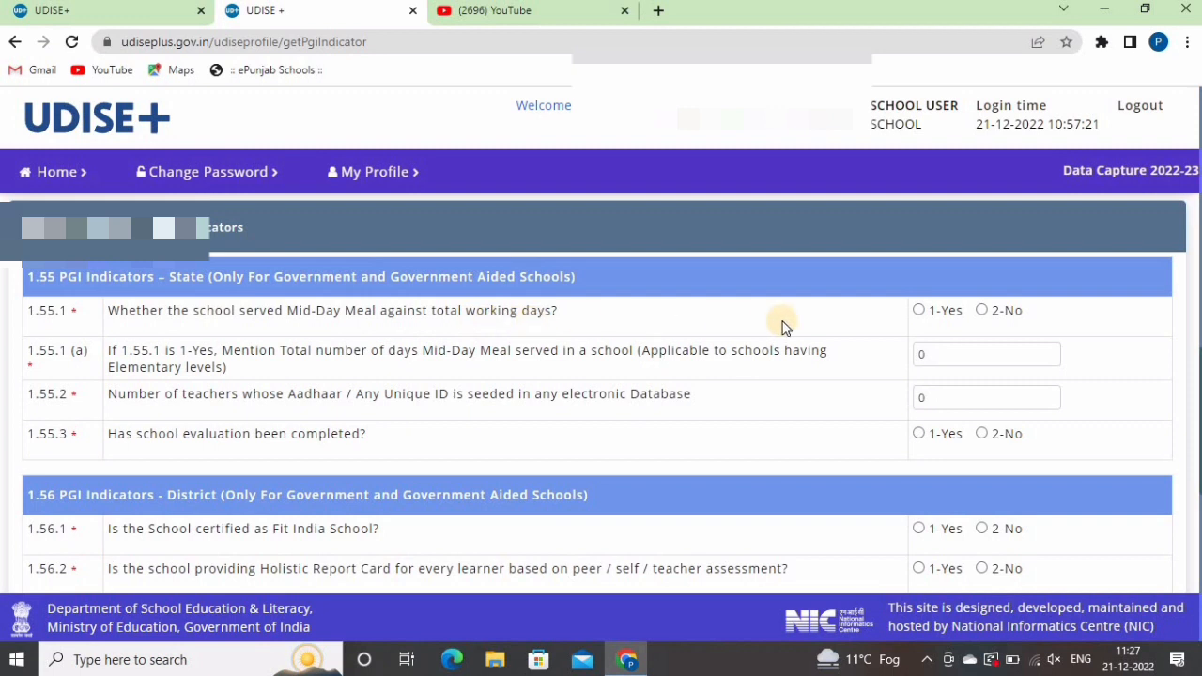
click(923, 311)
click(922, 354)
drag(900, 351, 886, 352)
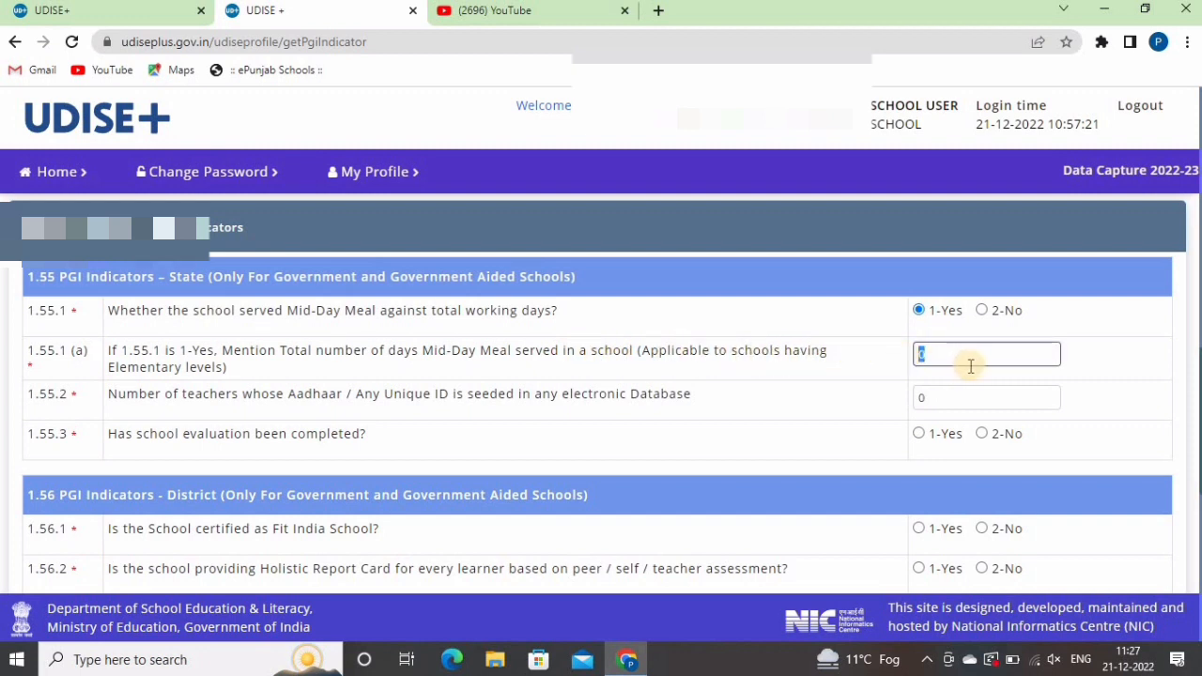
text(200)
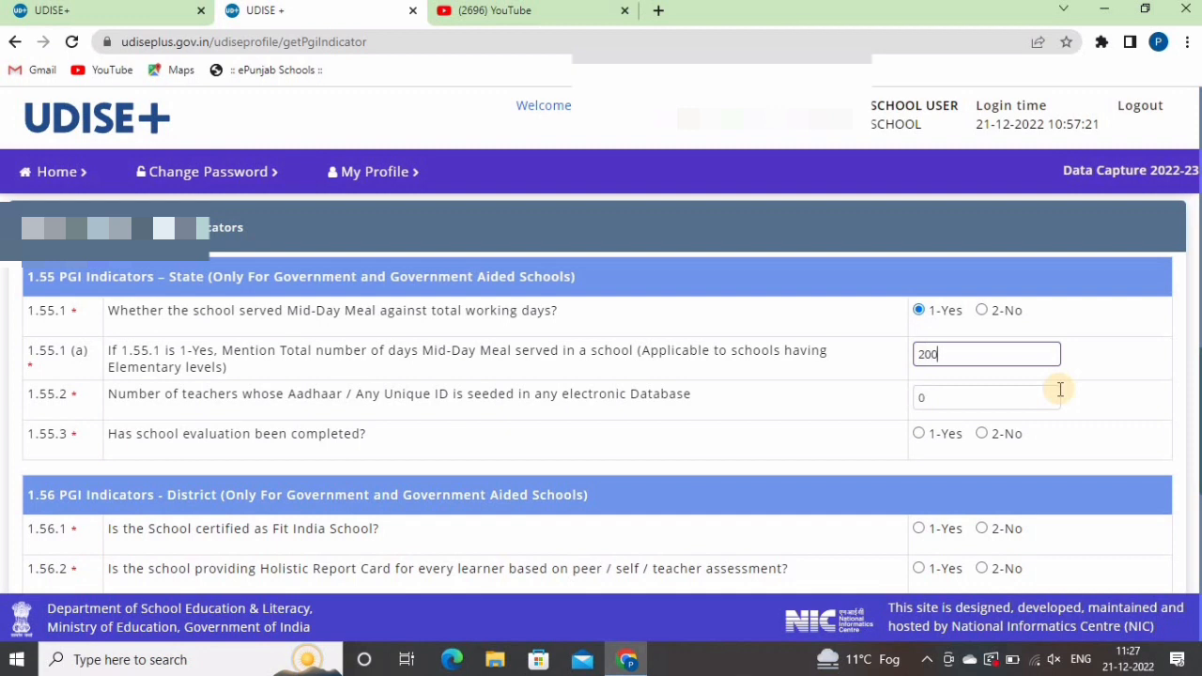
click(732, 405)
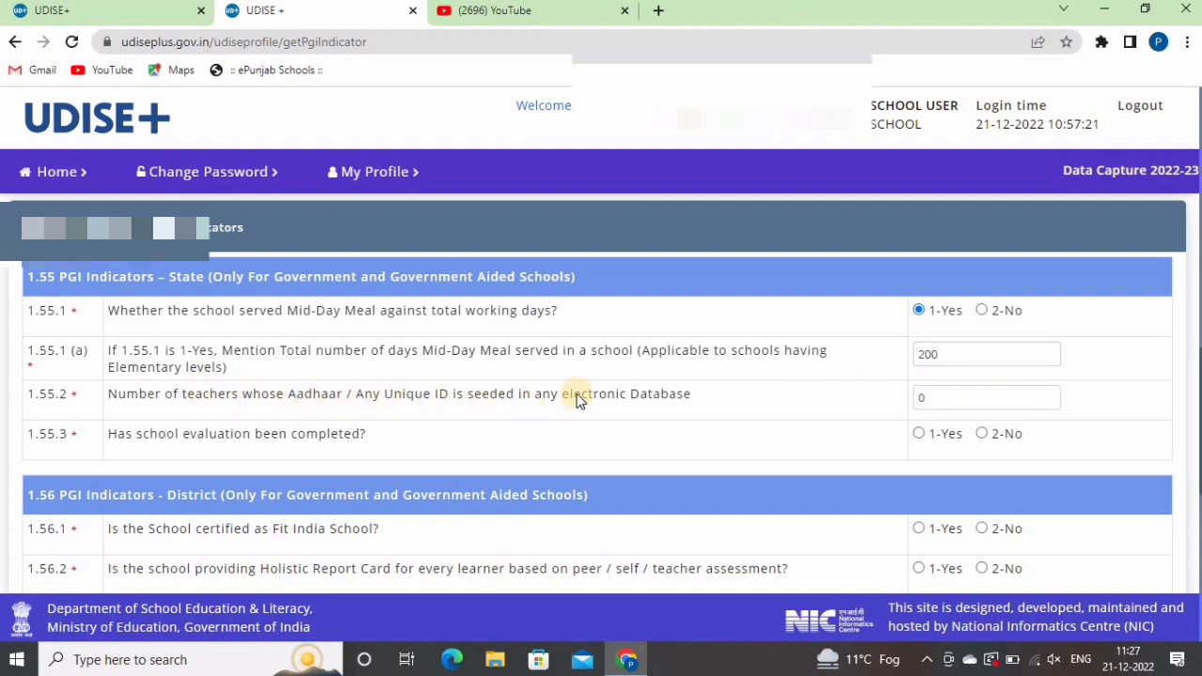
Enter 20 teachers with a seeded unique ID in 1.55.2 and answer 1-Yes in 1.55.3 on completed school evaluation
click(932, 397)
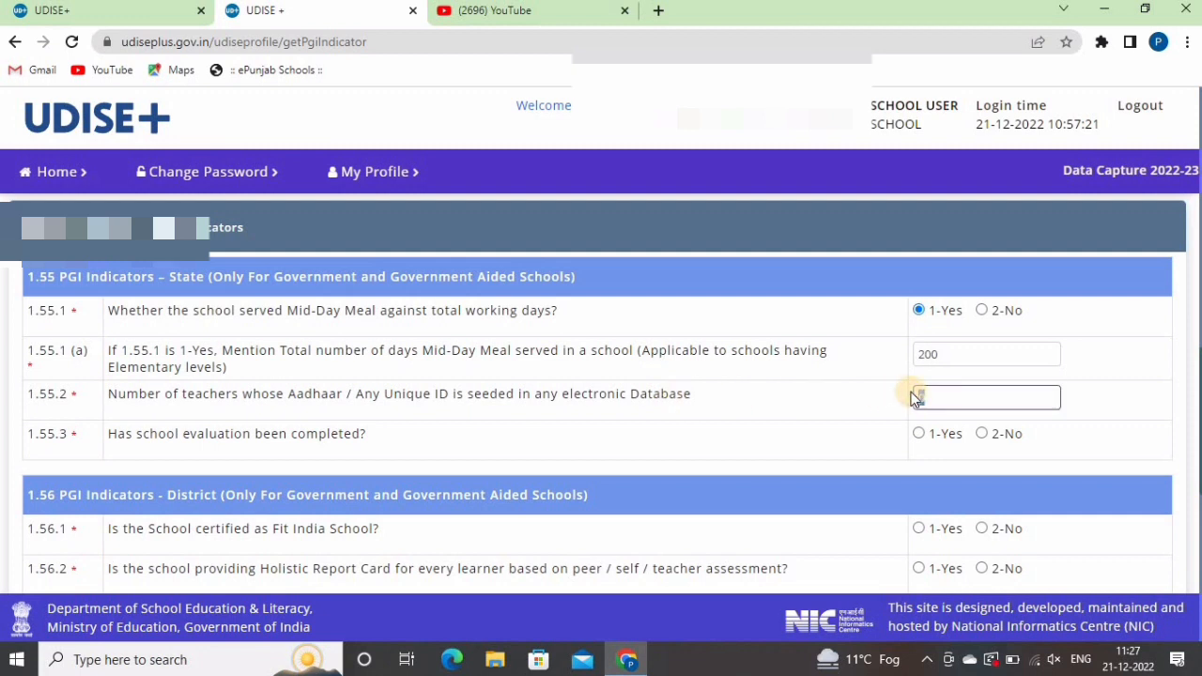
click(828, 422)
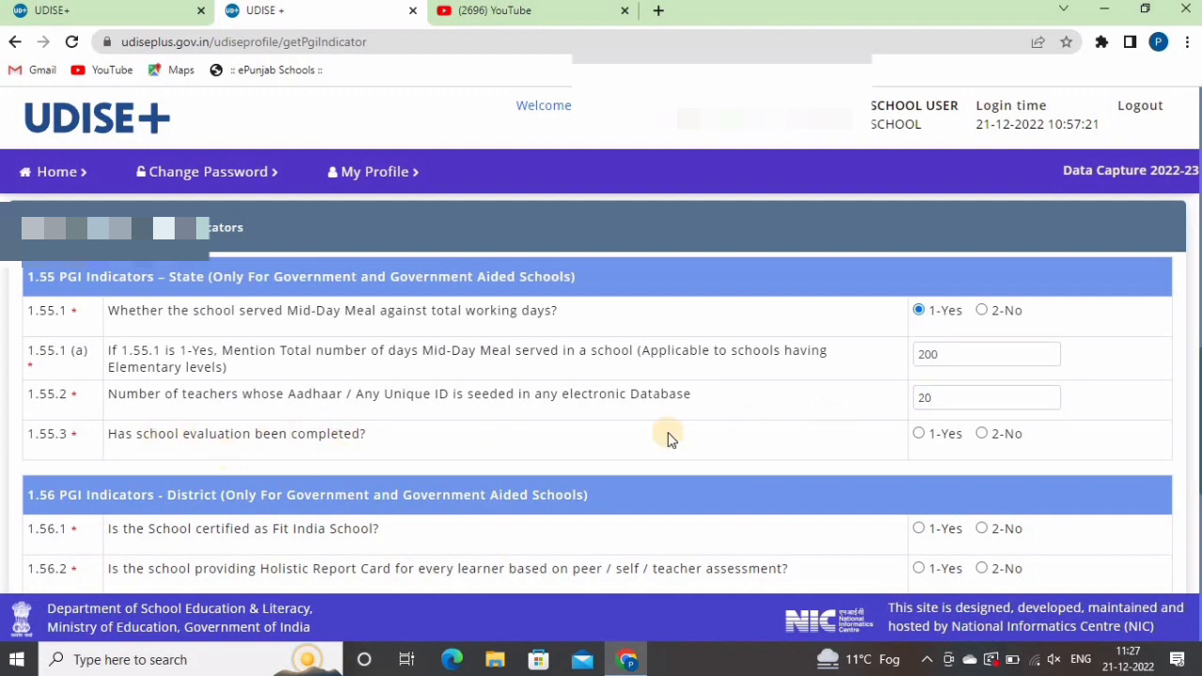
click(919, 435)
Answer 1.56 with 1-Yes for Fit India certification, 2-No for Holistic Report Card and 1-Yes for exemplar school
scroll(731, 433, down, 1)
scroll(116, 288, down, 1)
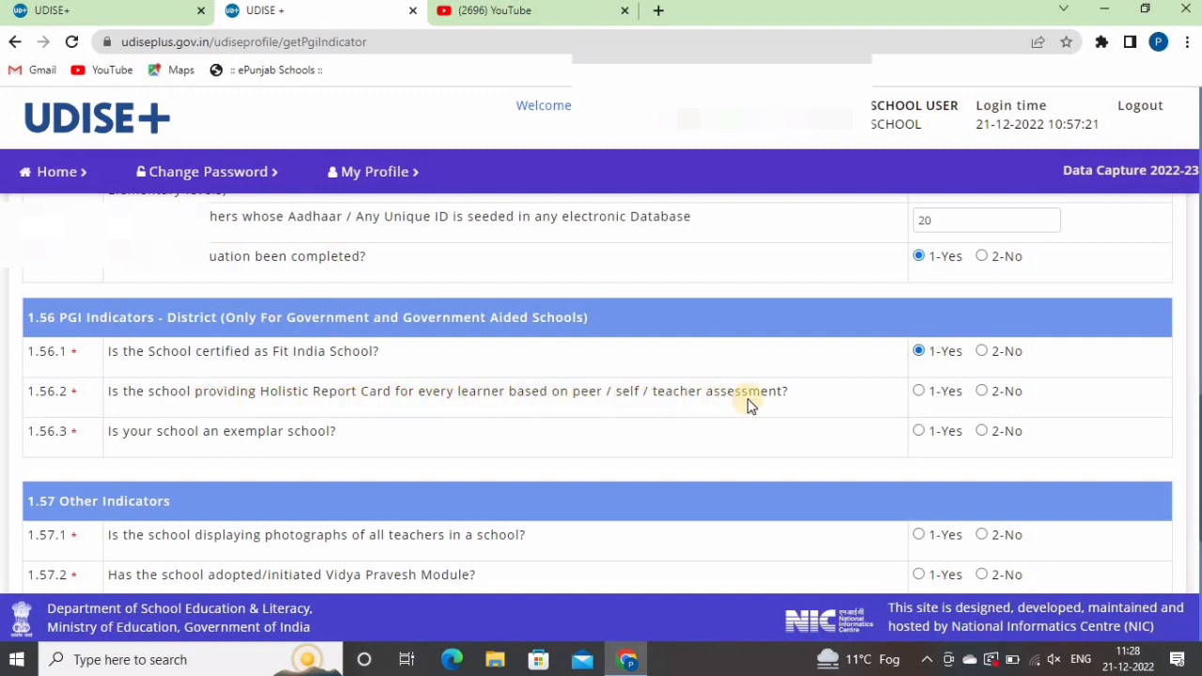
click(936, 391)
click(983, 391)
click(955, 434)
Answer 1-Yes for teacher photographs in 1.57.1 and Eco Club in 1.57.6, and 2-No for 1.57.2 to 1.57.5
scroll(294, 364, down, 1)
scroll(294, 364, down, 1)
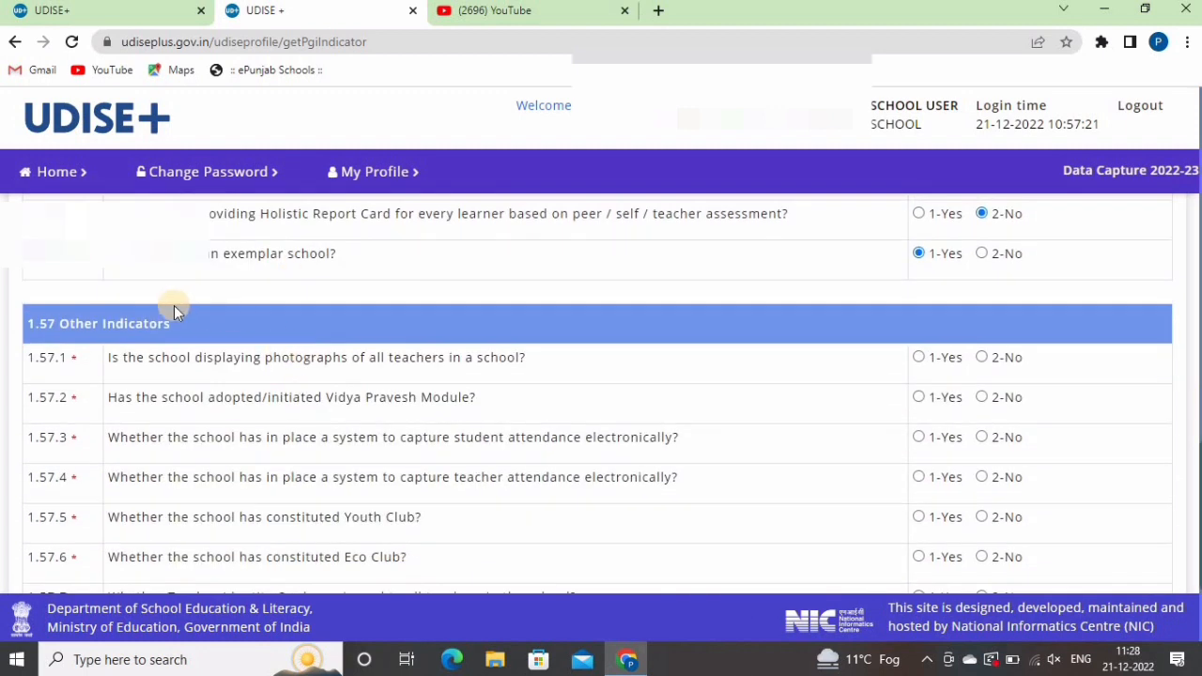
scroll(78, 344, down, 1)
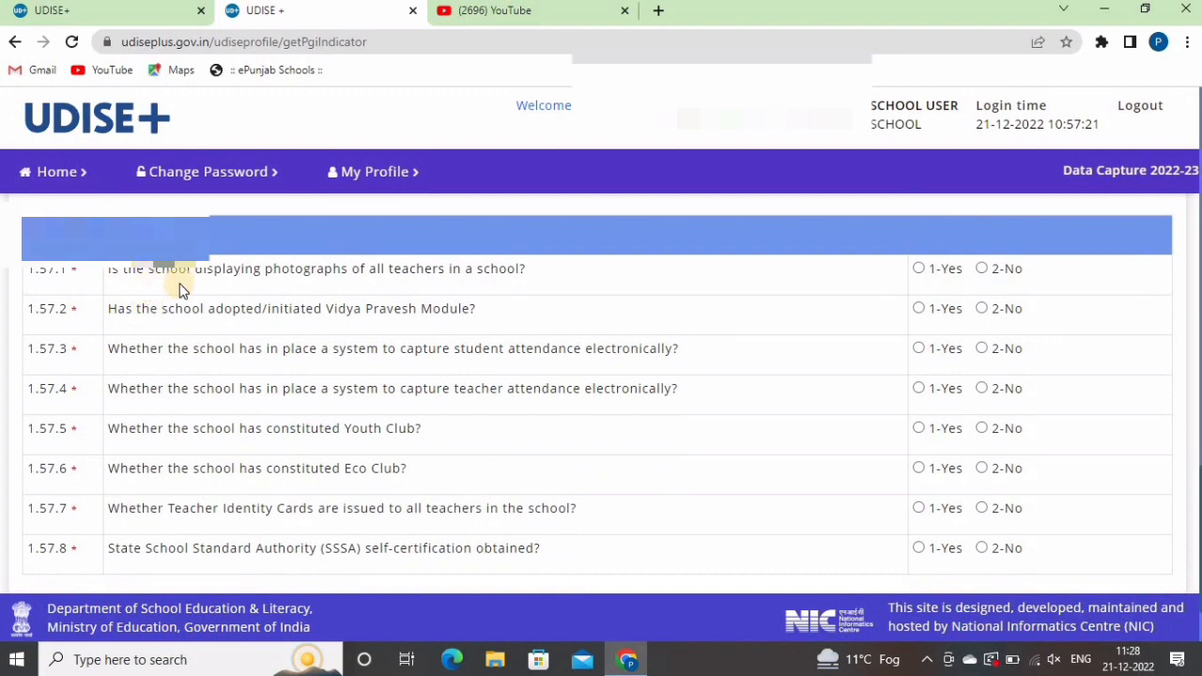
click(919, 269)
click(981, 309)
click(990, 352)
click(983, 388)
click(983, 429)
click(920, 468)
Answer 1-Yes for teacher identity cards in 1.57.7 and 2-No for SSSA self-certification in 1.57.8, and save and continue to the next section
scroll(648, 437, down, 1)
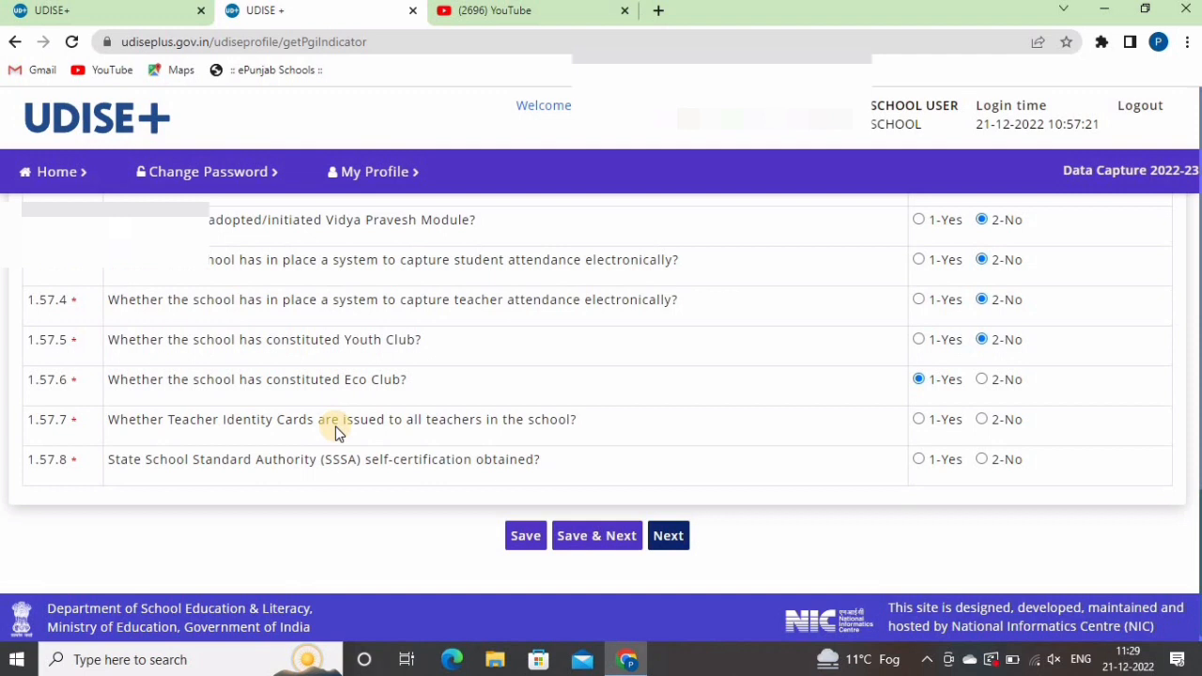
click(918, 419)
click(982, 459)
click(588, 535)
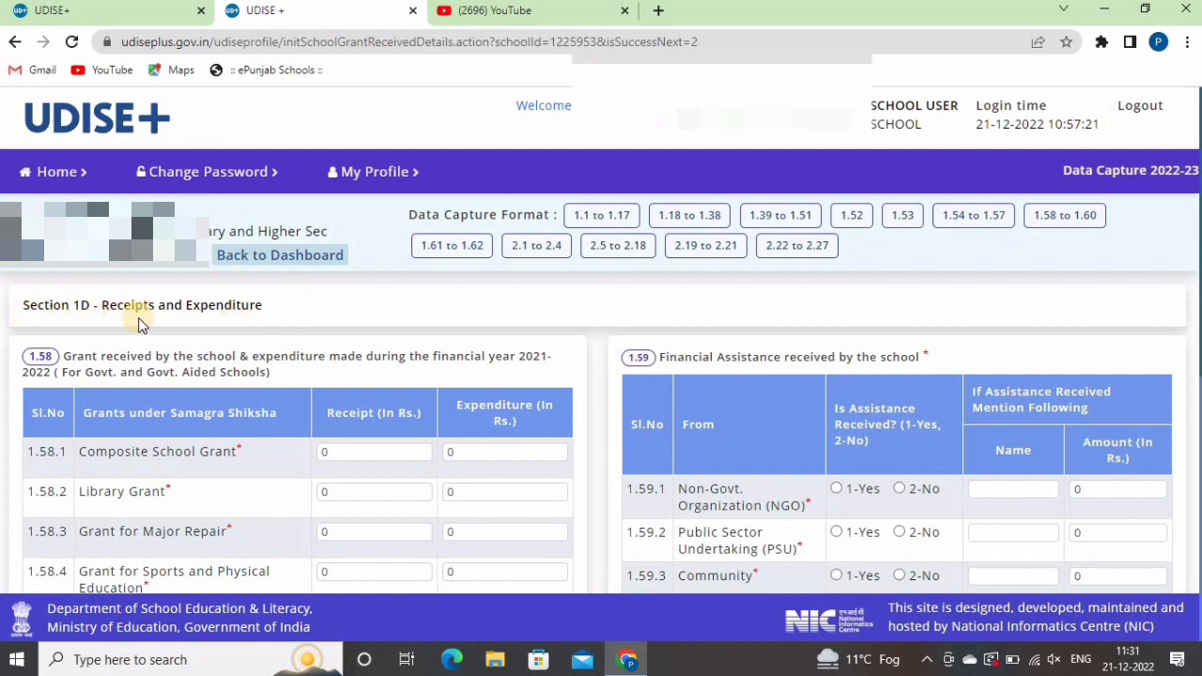
Examine the Samagra Shiksha grant receipts and expenditure in 1.58 and the financial assistance table in 1.59
scroll(138, 324, down, 1)
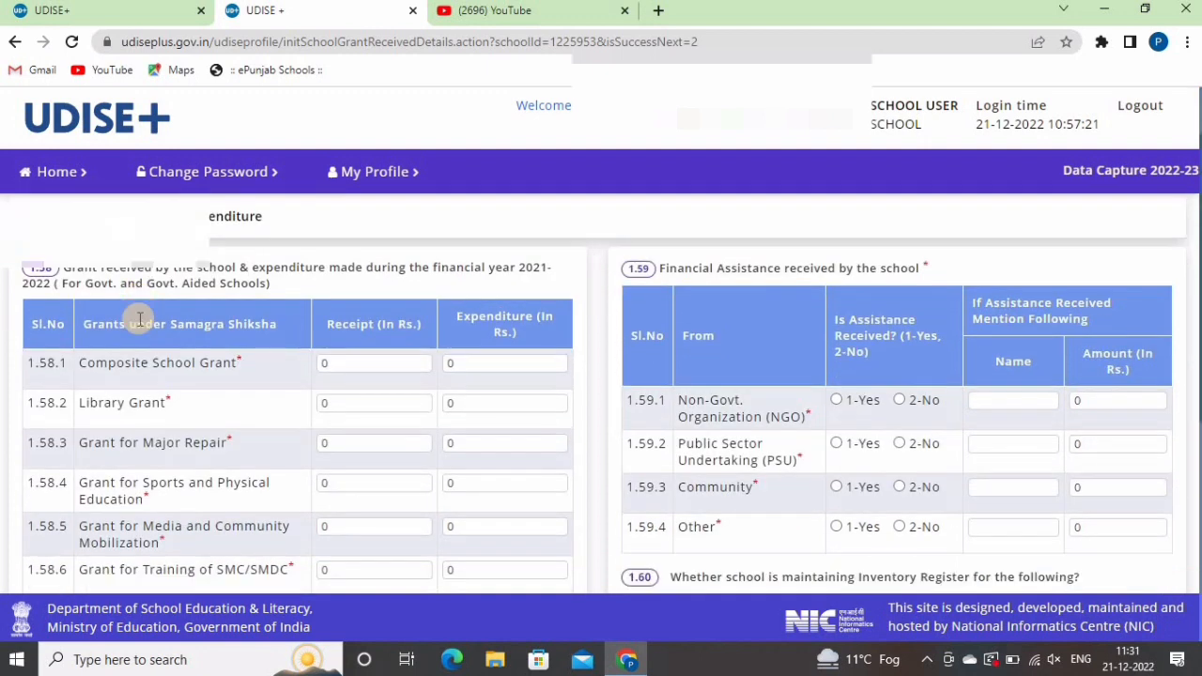
scroll(158, 308, down, 1)
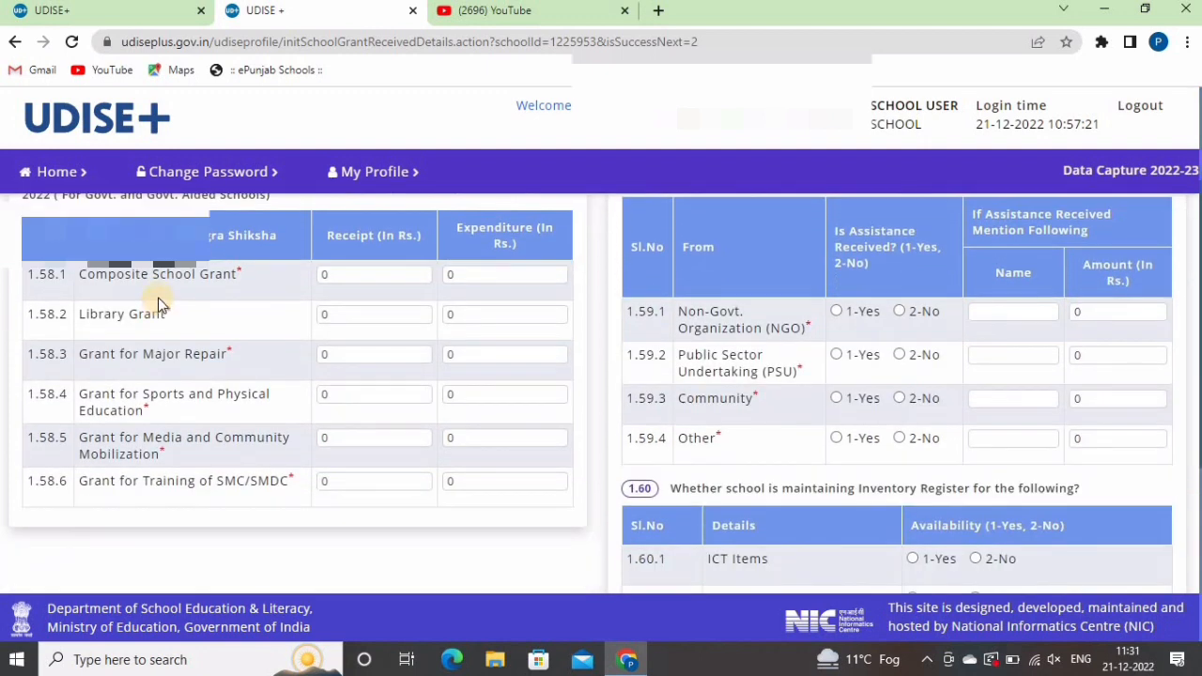
scroll(158, 299, up, 1)
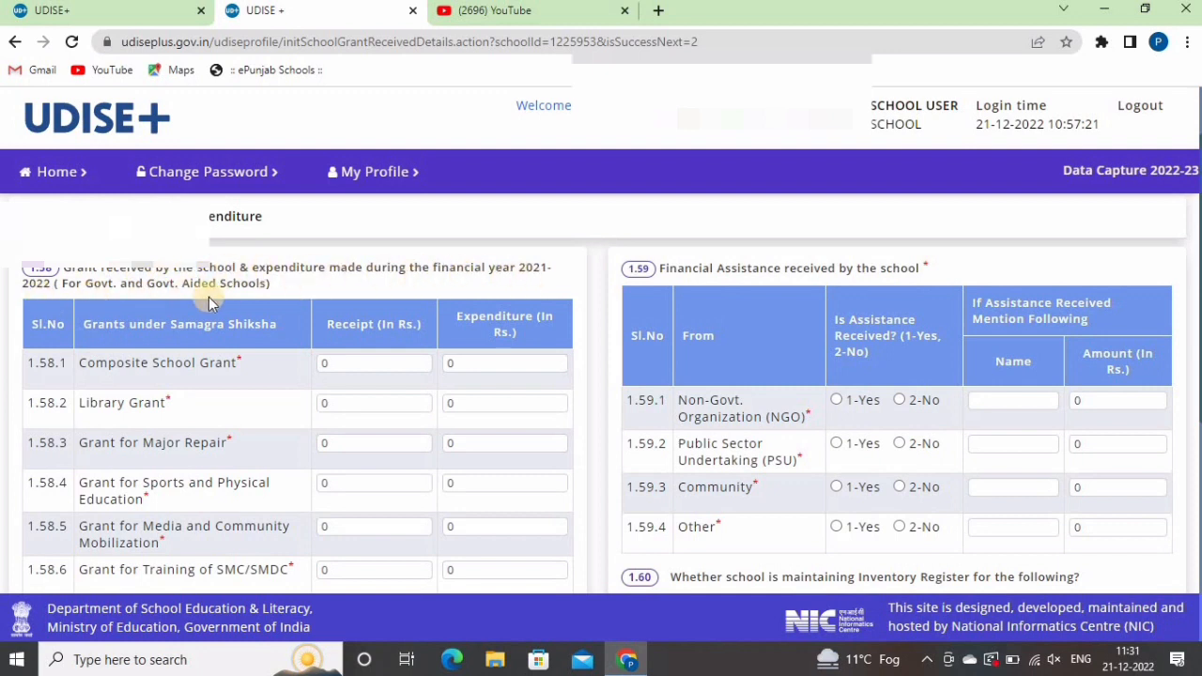
click(375, 359)
click(494, 387)
scroll(208, 385, down, 1)
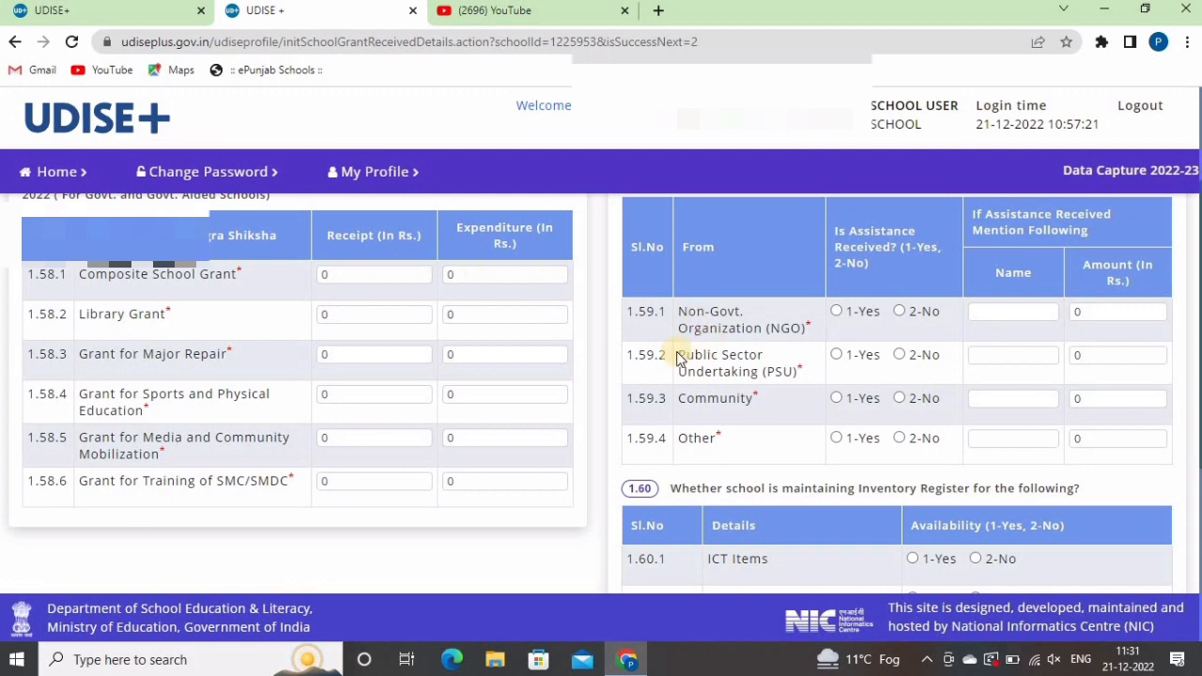
scroll(681, 359, down, 1)
scroll(681, 357, up, 1)
scroll(747, 301, up, 1)
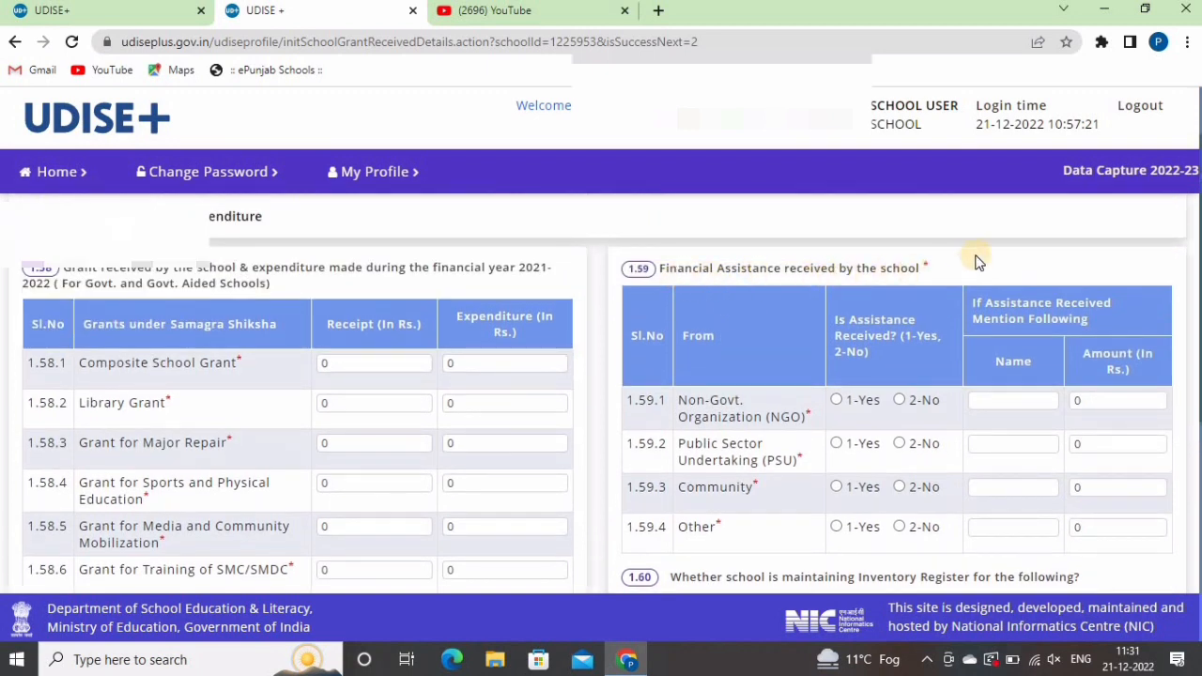
Answer 2-No in 1.59 on financial assistance received from NGO, PSU, Community and Other
scroll(977, 262, down, 1)
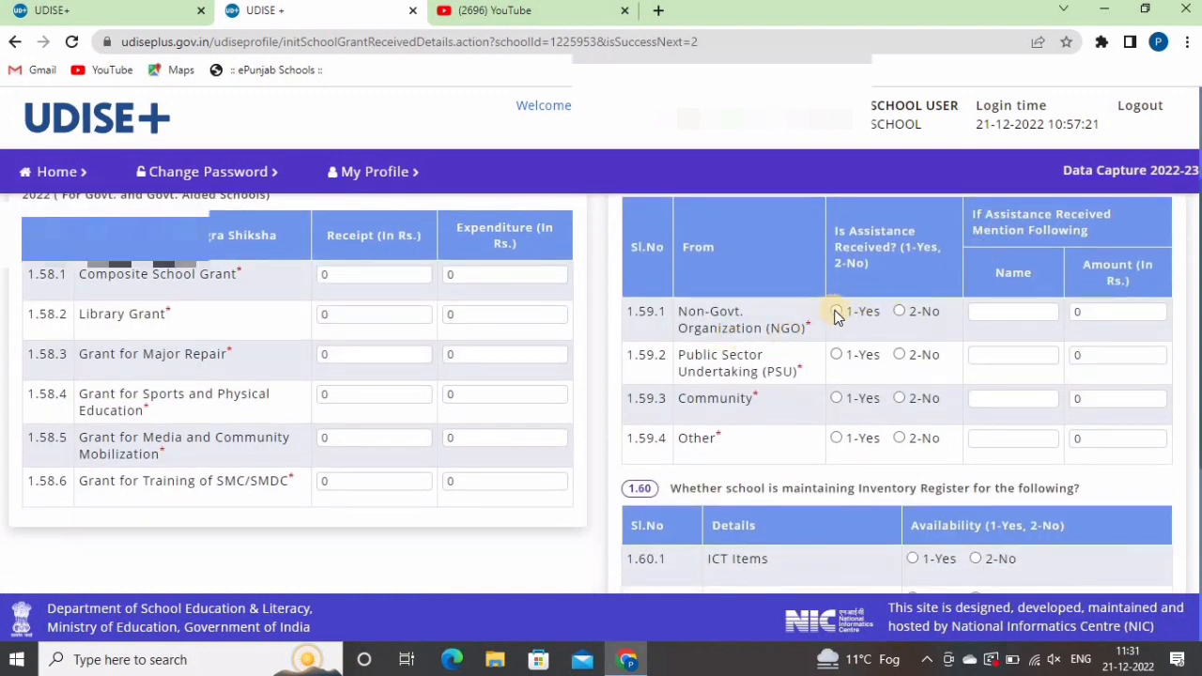
click(900, 313)
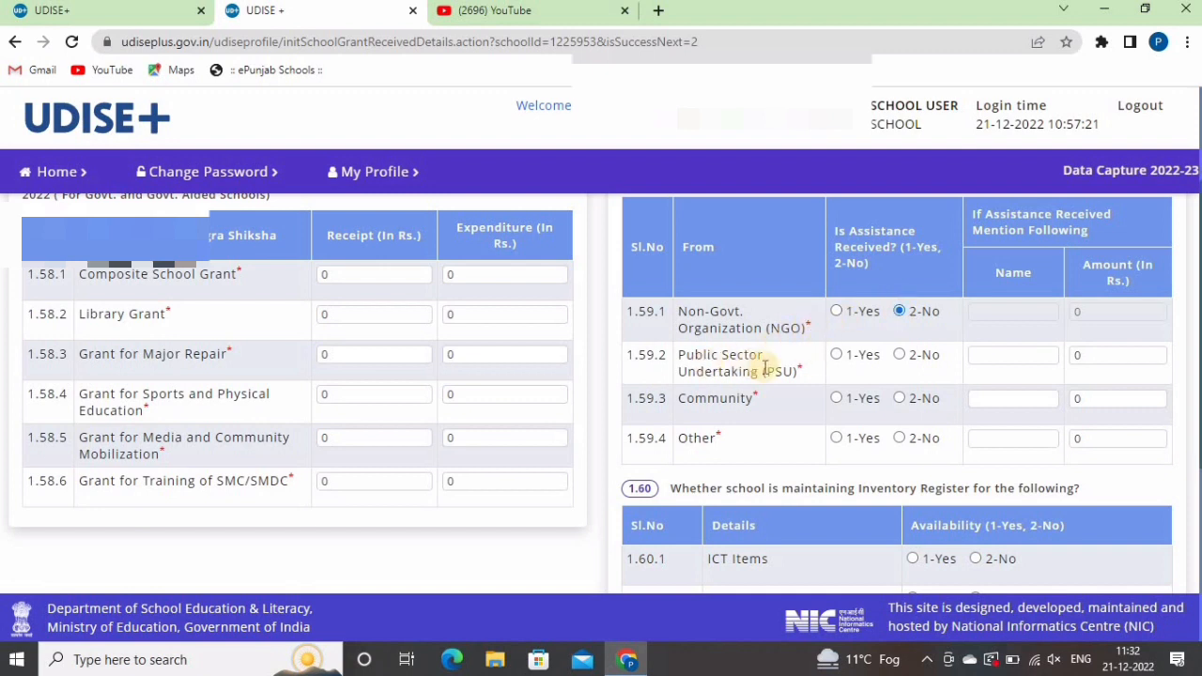
click(900, 356)
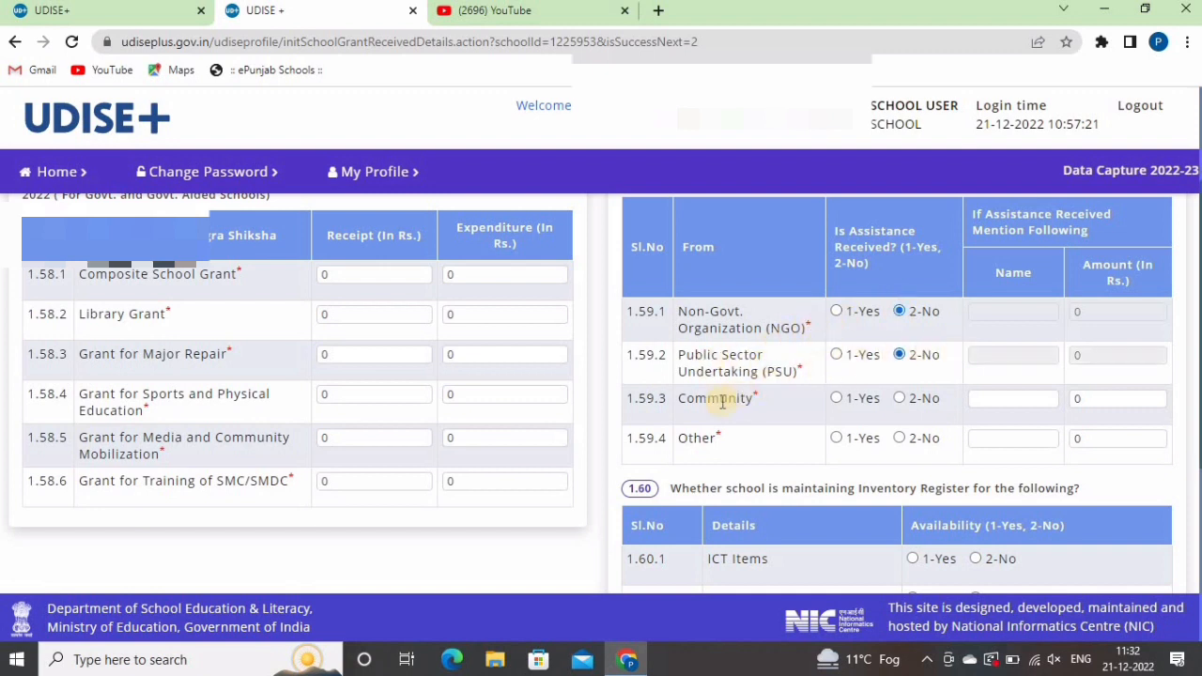
click(900, 398)
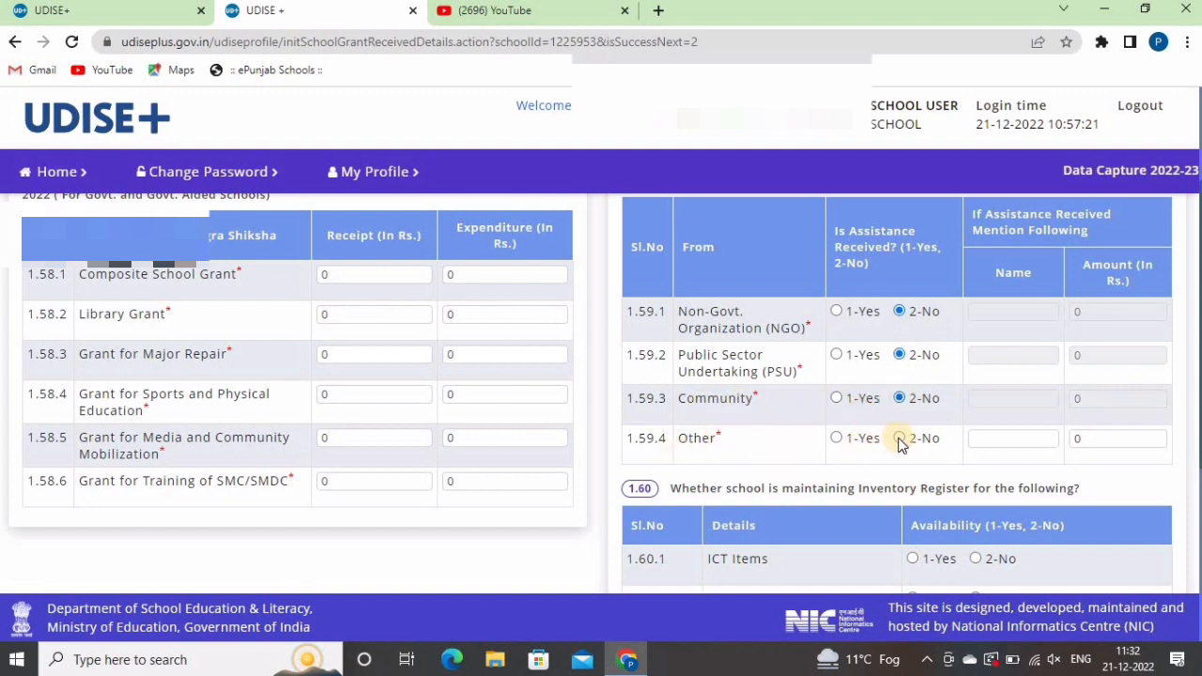
click(900, 438)
Answer 1-Yes in 1.60 on maintaining inventory registers for ICT items, sports equipment and library books
scroll(787, 406, down, 1)
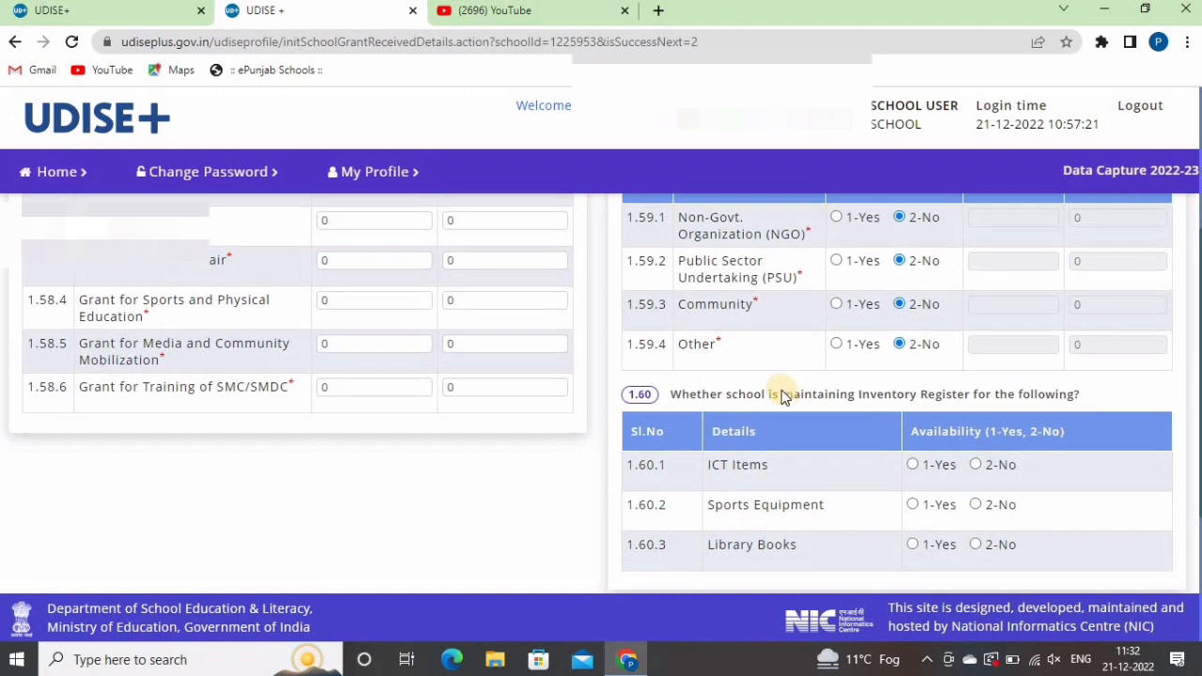
scroll(782, 395, down, 1)
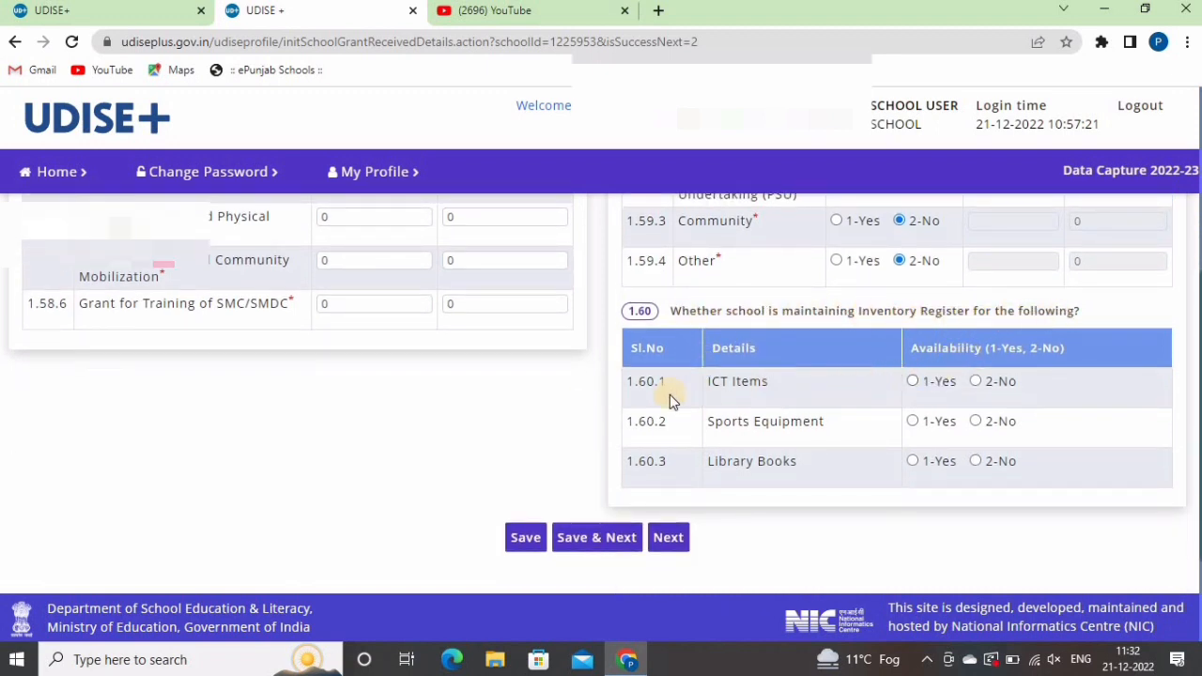
click(914, 382)
click(913, 424)
click(912, 461)
Review the grant entries in 1.58, and save Section 1D Receipts and Expenditure and continue to the next section
scroll(422, 294, up, 1)
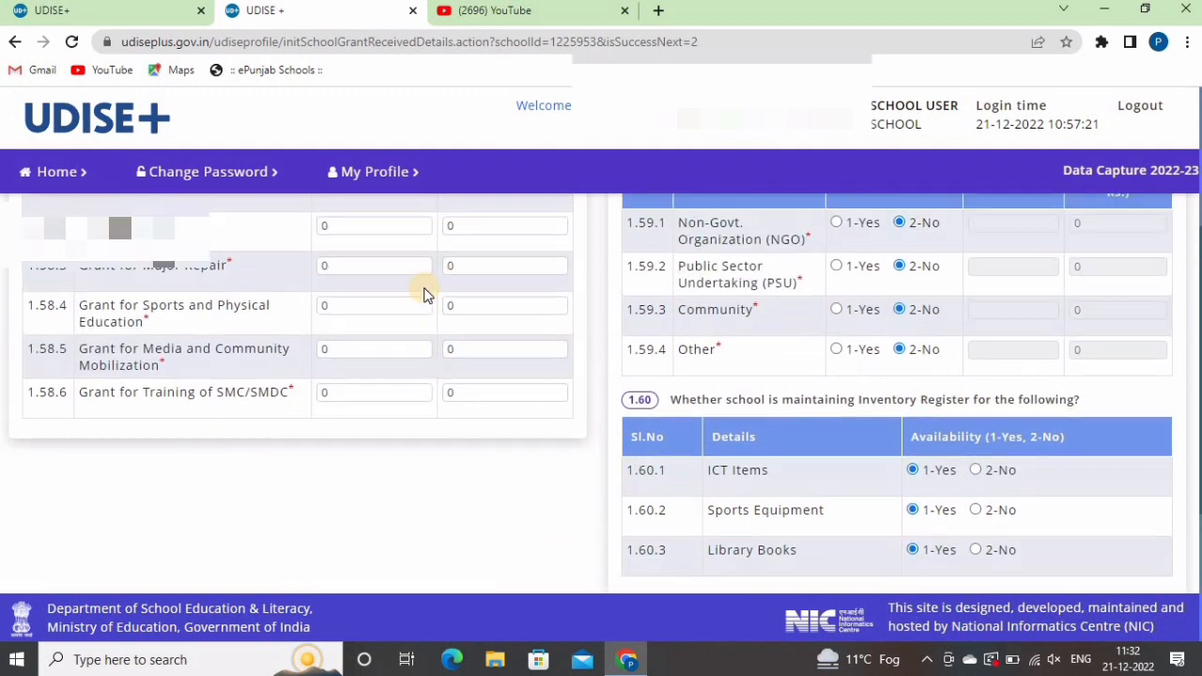
scroll(422, 294, up, 2)
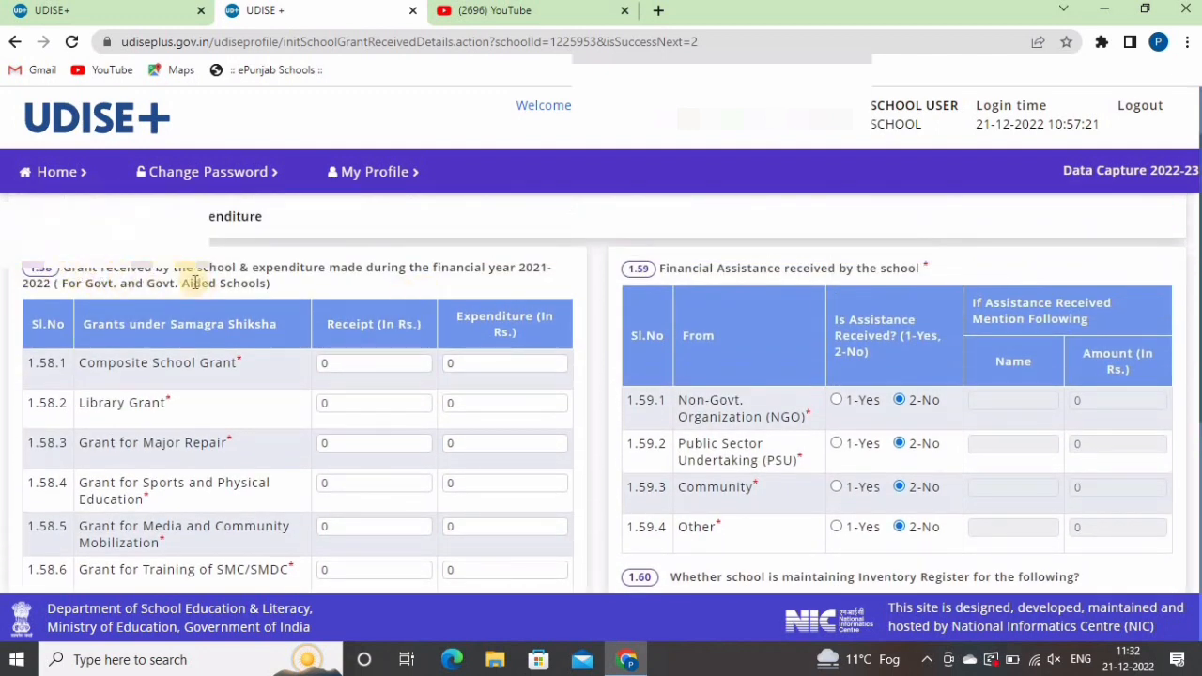
scroll(465, 299, down, 3)
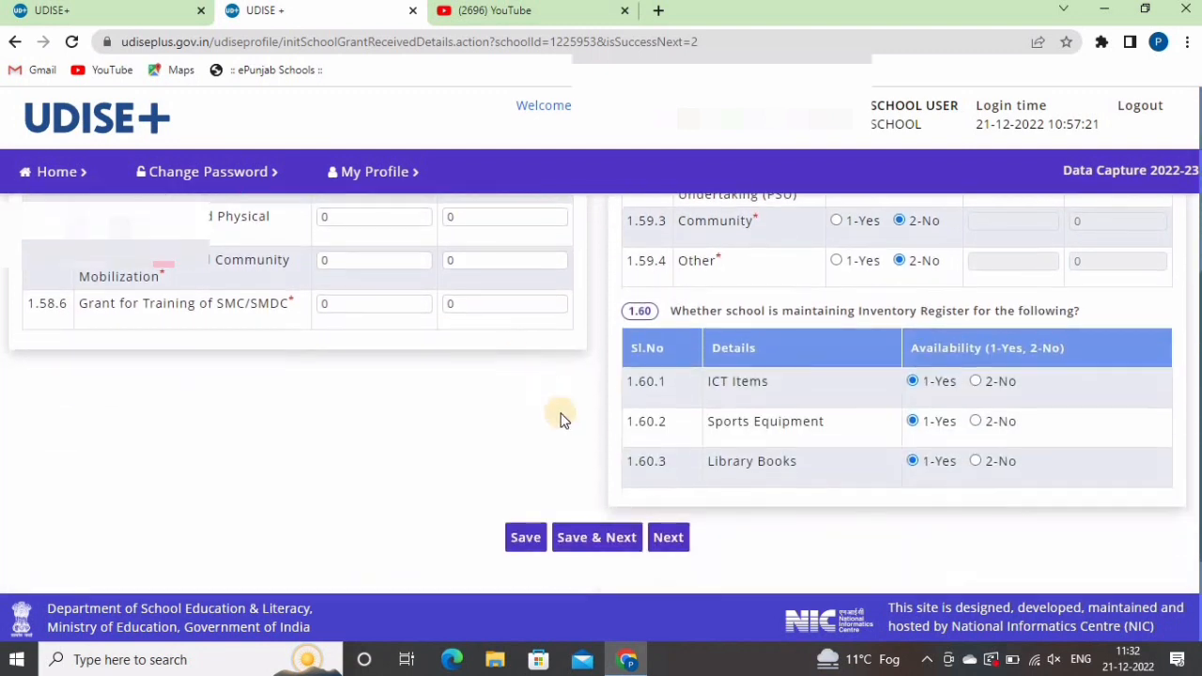
click(597, 539)
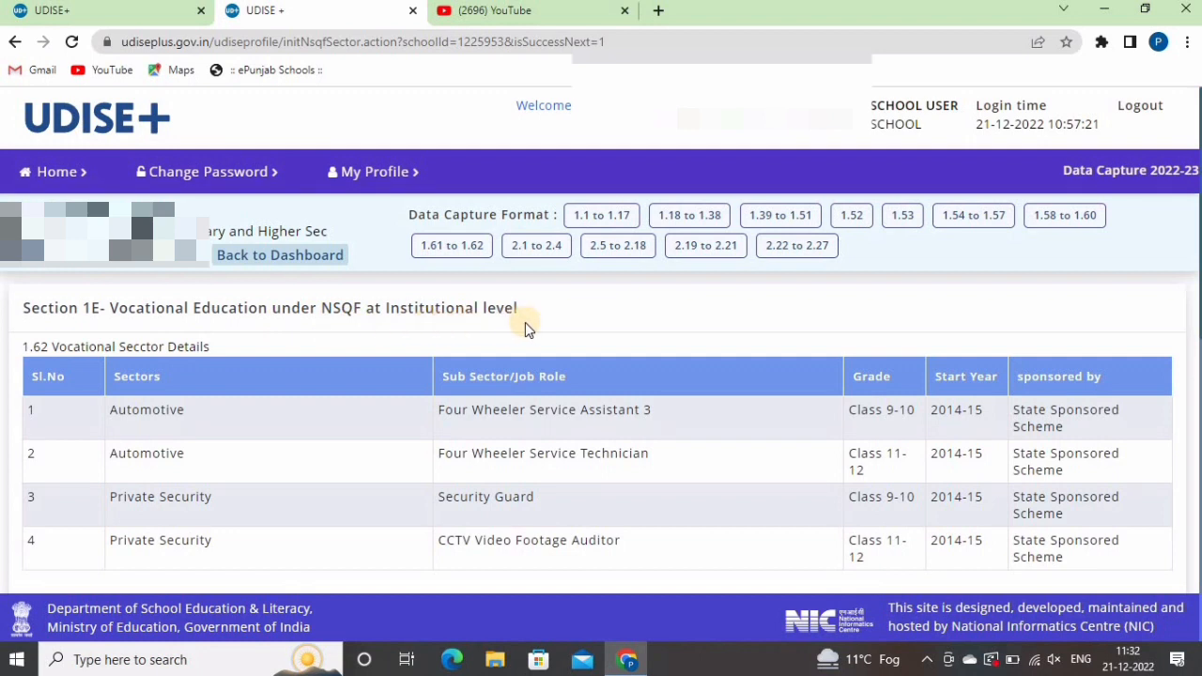
In 1.62 (c), answer 1-Yes and Complete for vocational tools, equipment and textbooks, and 1-Yes for a separate practical training room
scroll(525, 323, down, 2)
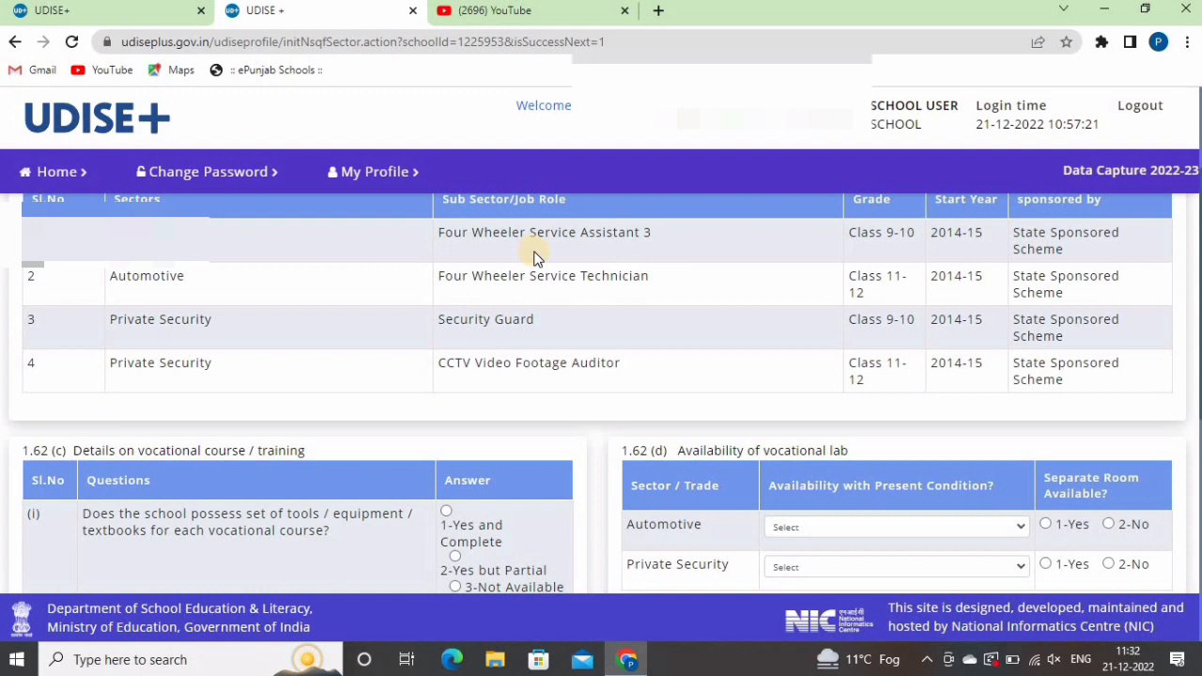
scroll(529, 284, up, 1)
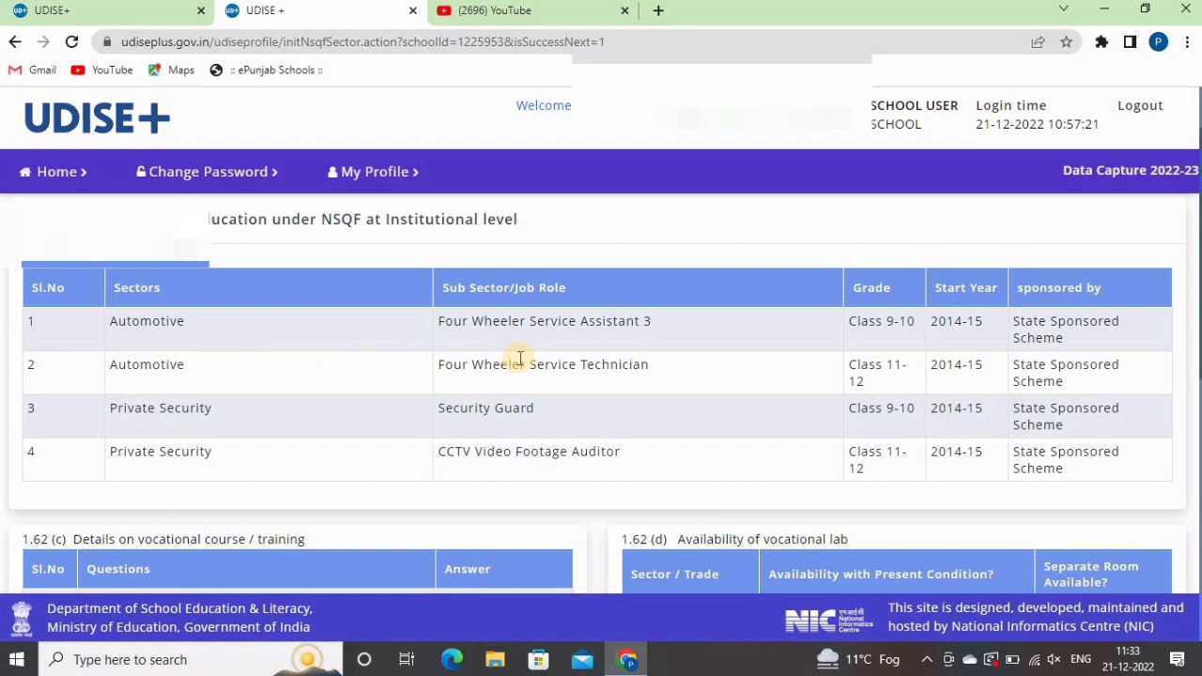
scroll(520, 359, down, 3)
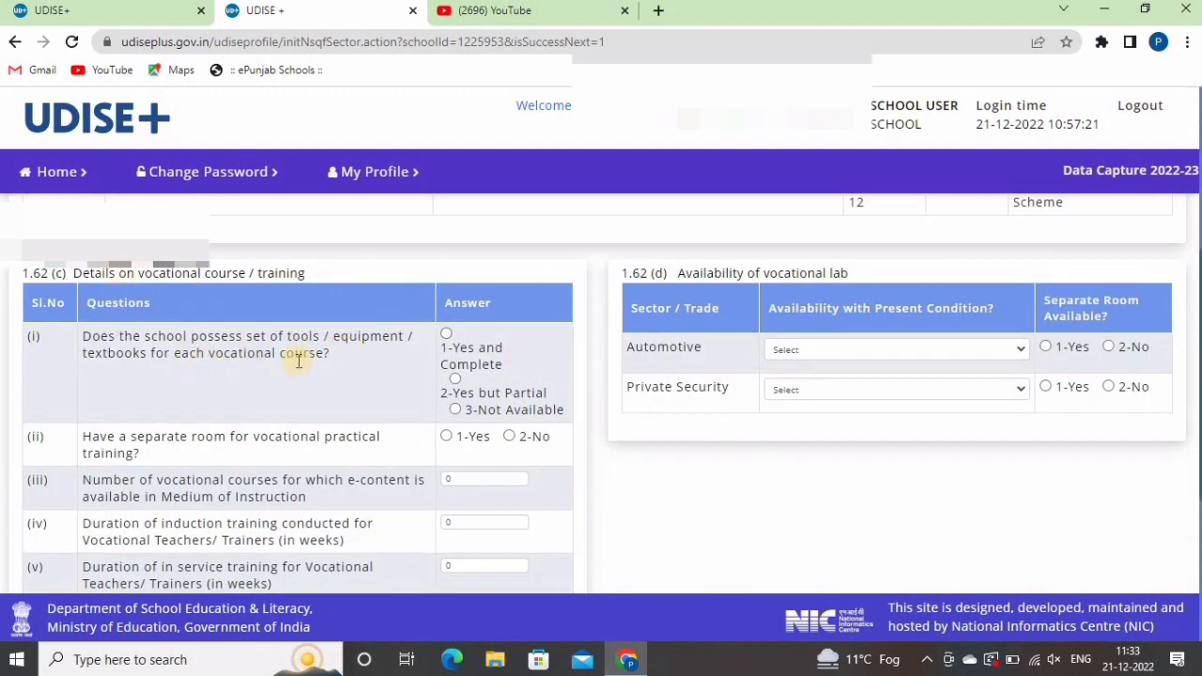
click(447, 335)
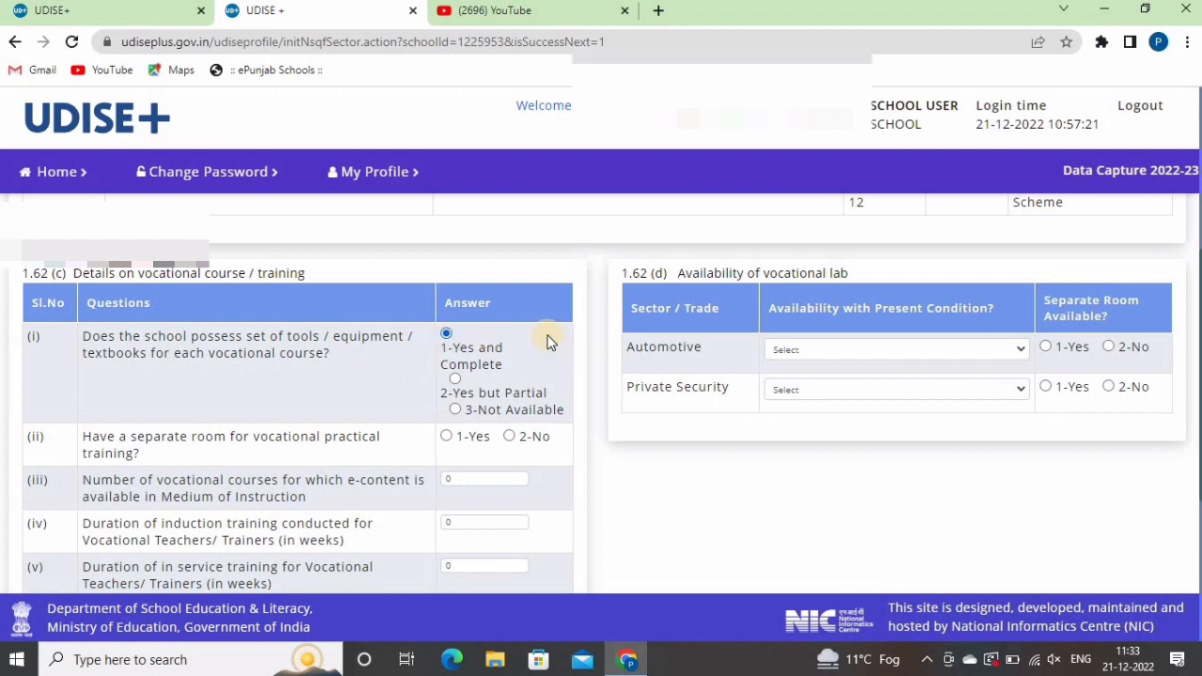
scroll(571, 340, down, 1)
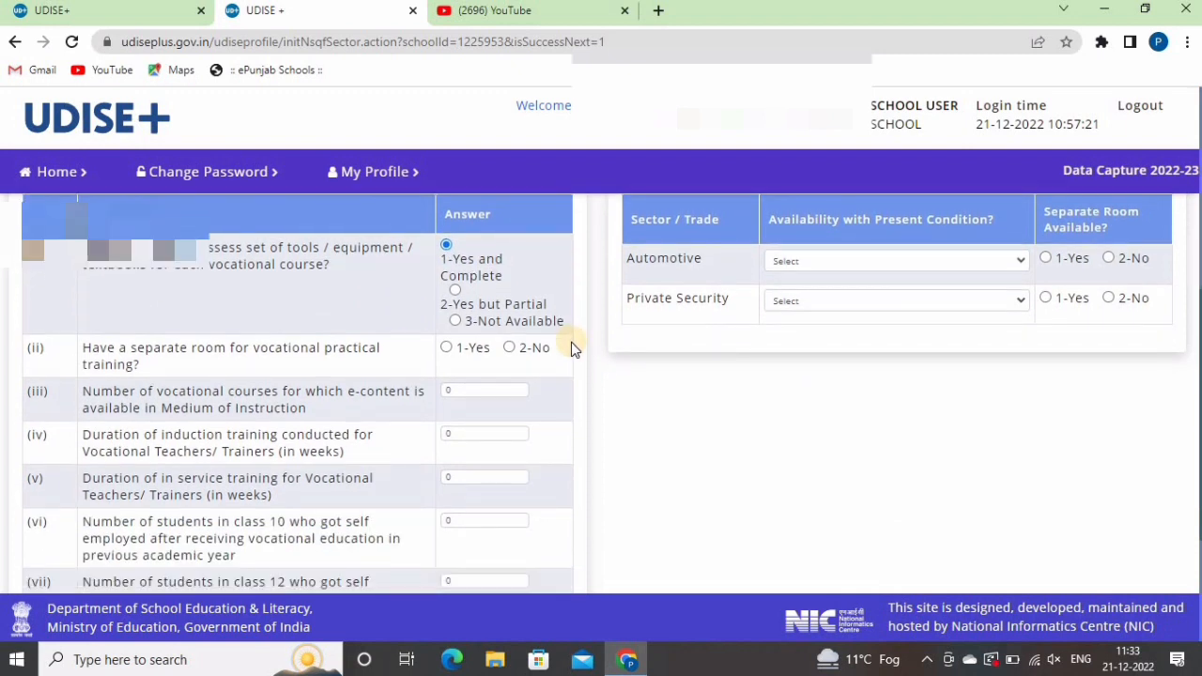
click(446, 349)
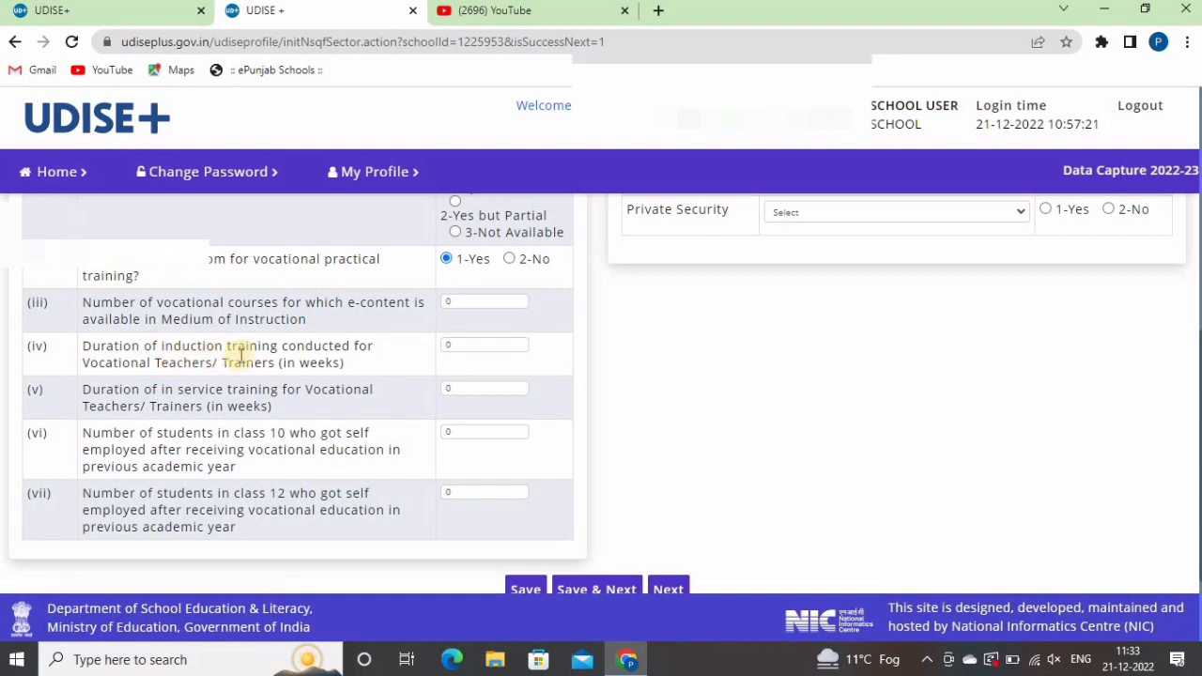
In 1.62 (d), set Automotive and Private Security to 1-Fully equipped with separate room 1-Yes, and save Section 1E and continue
scroll(844, 420, up, 3)
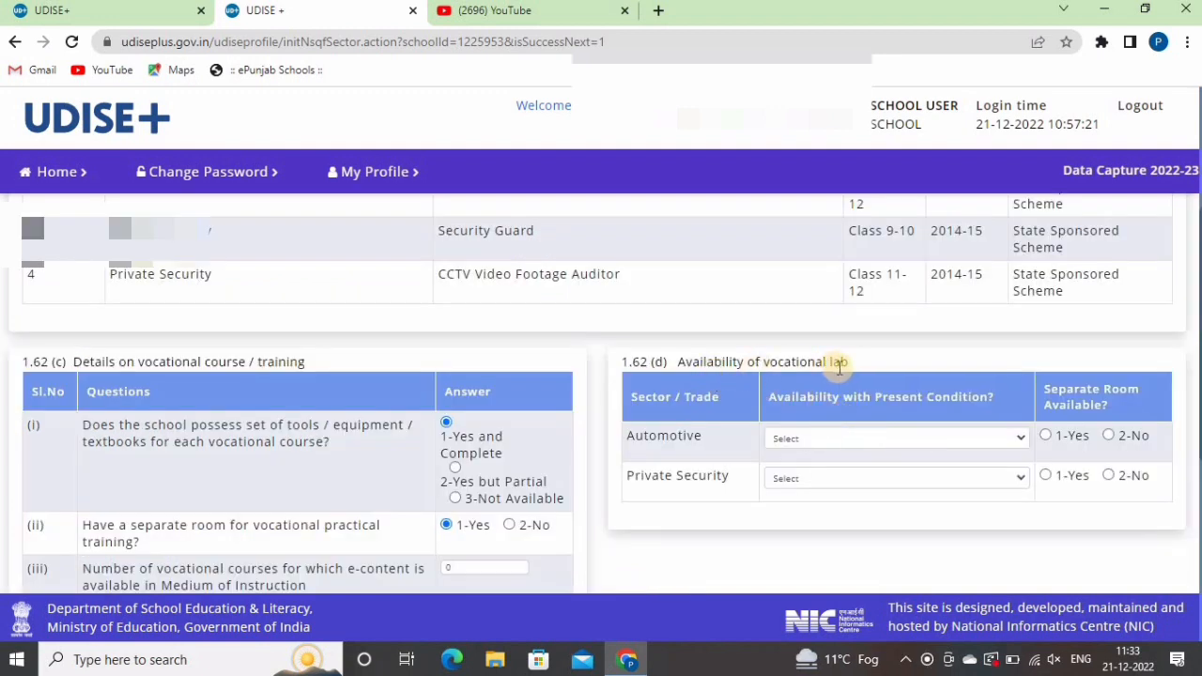
click(848, 438)
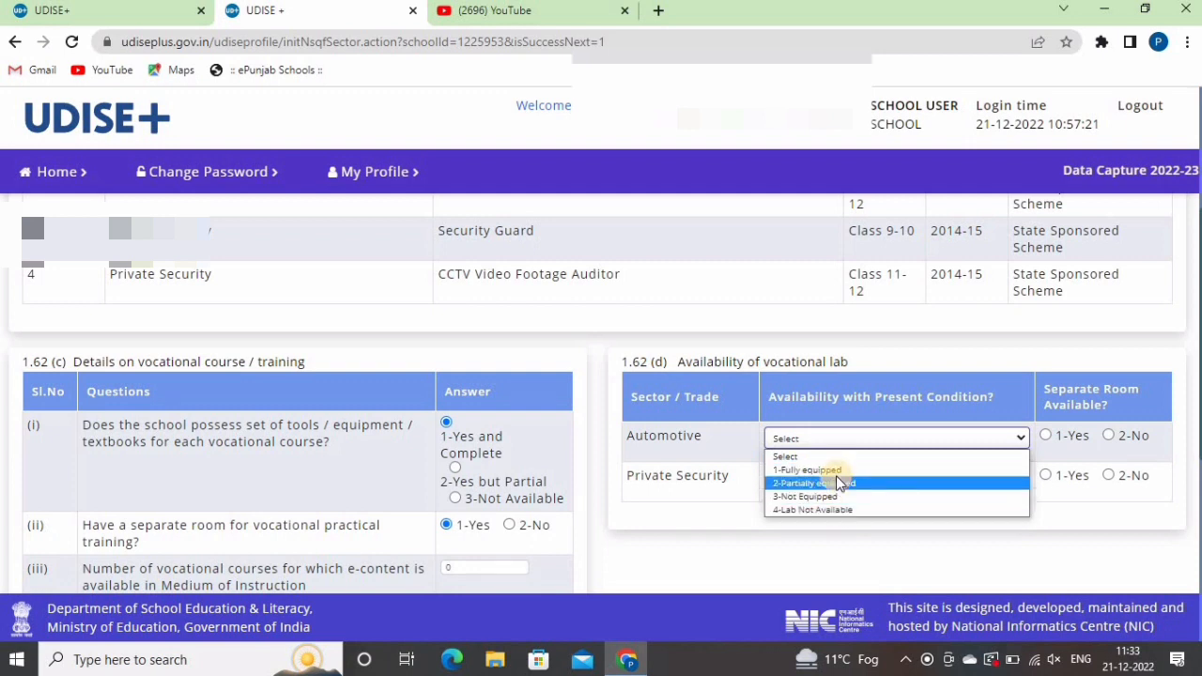
click(836, 472)
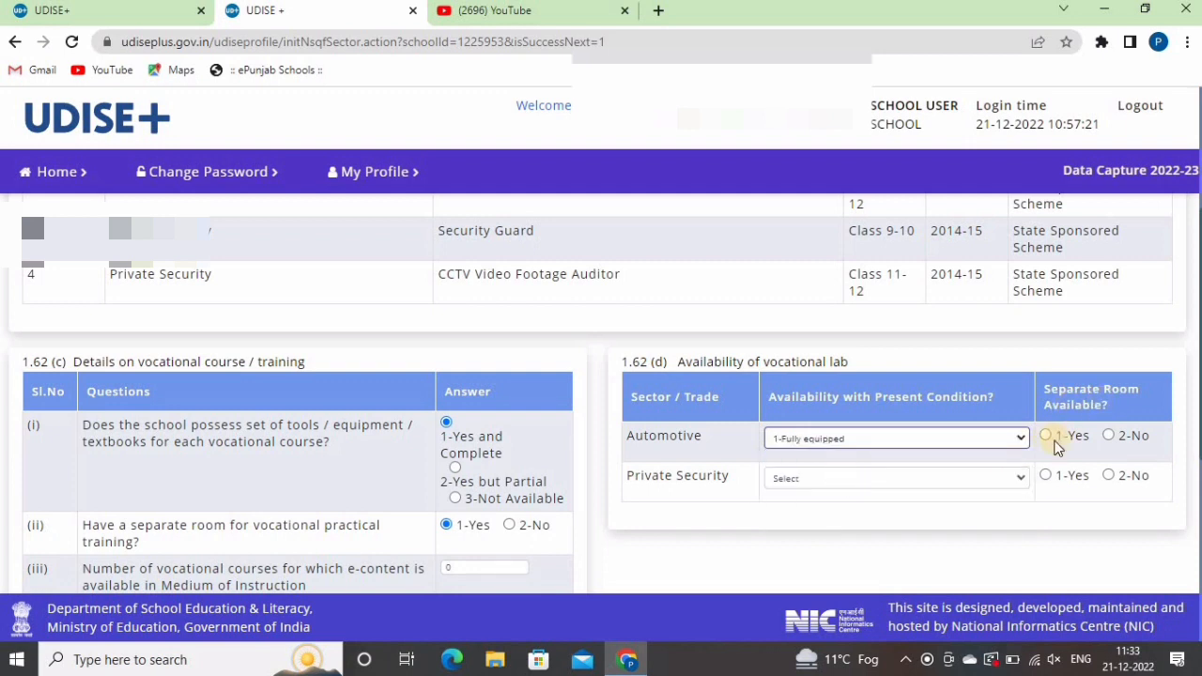
click(1047, 436)
click(869, 479)
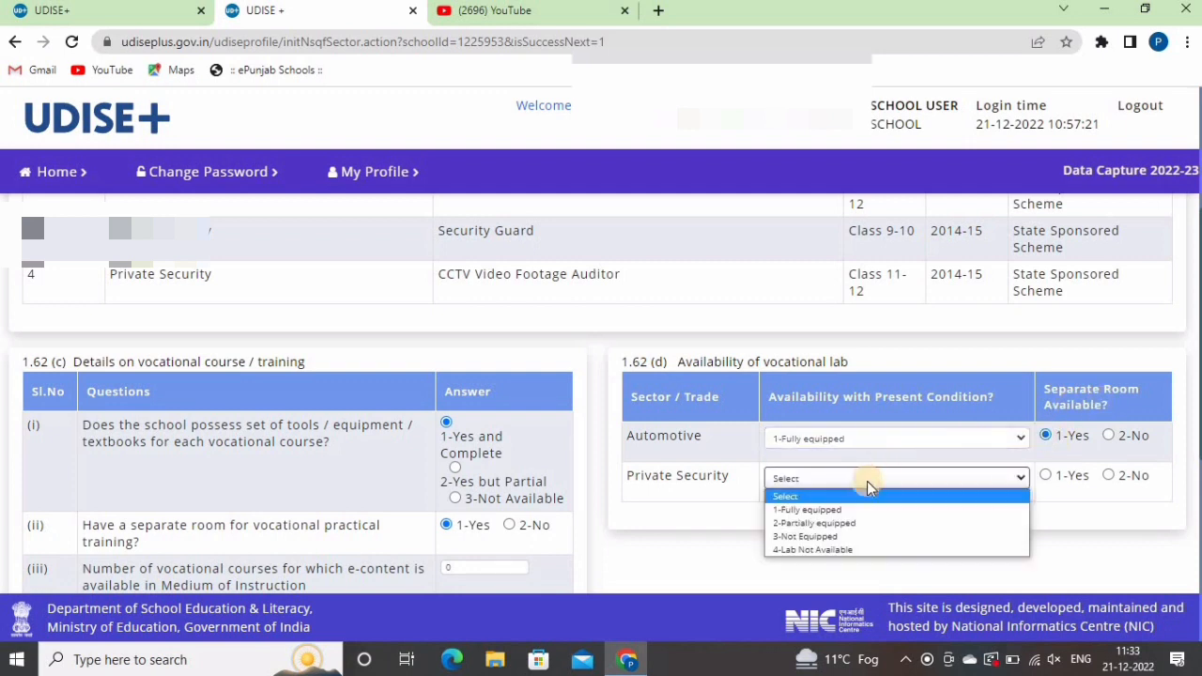
click(816, 510)
click(1053, 481)
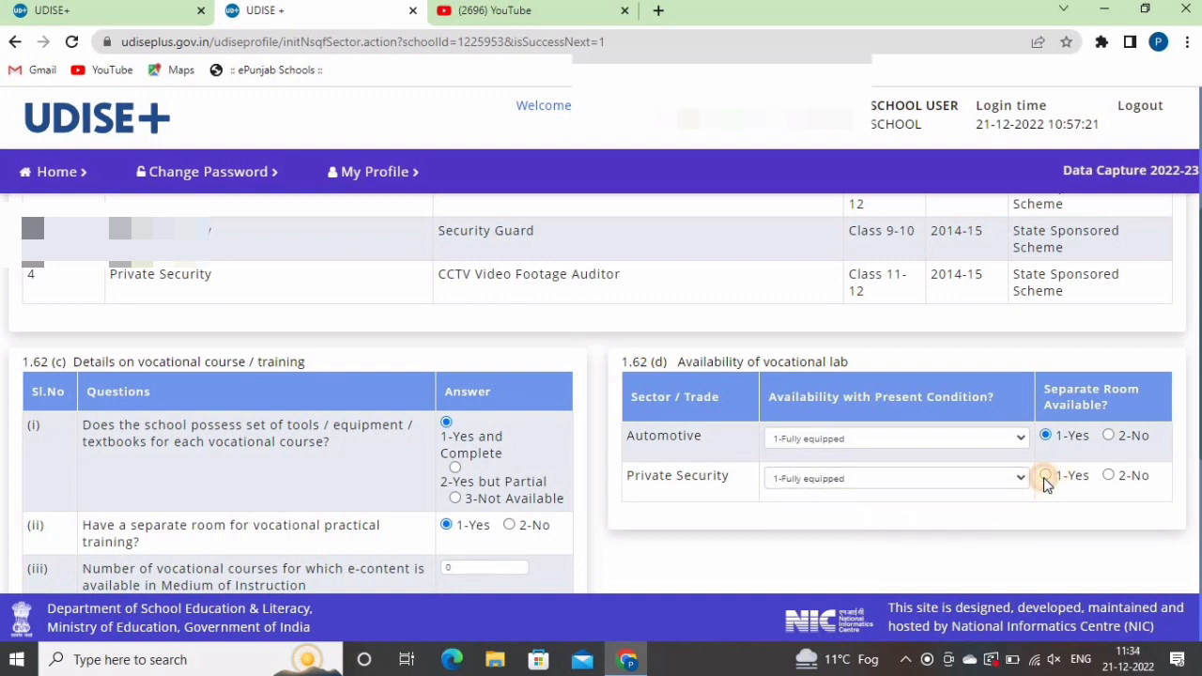
scroll(952, 449, down, 5)
click(592, 465)
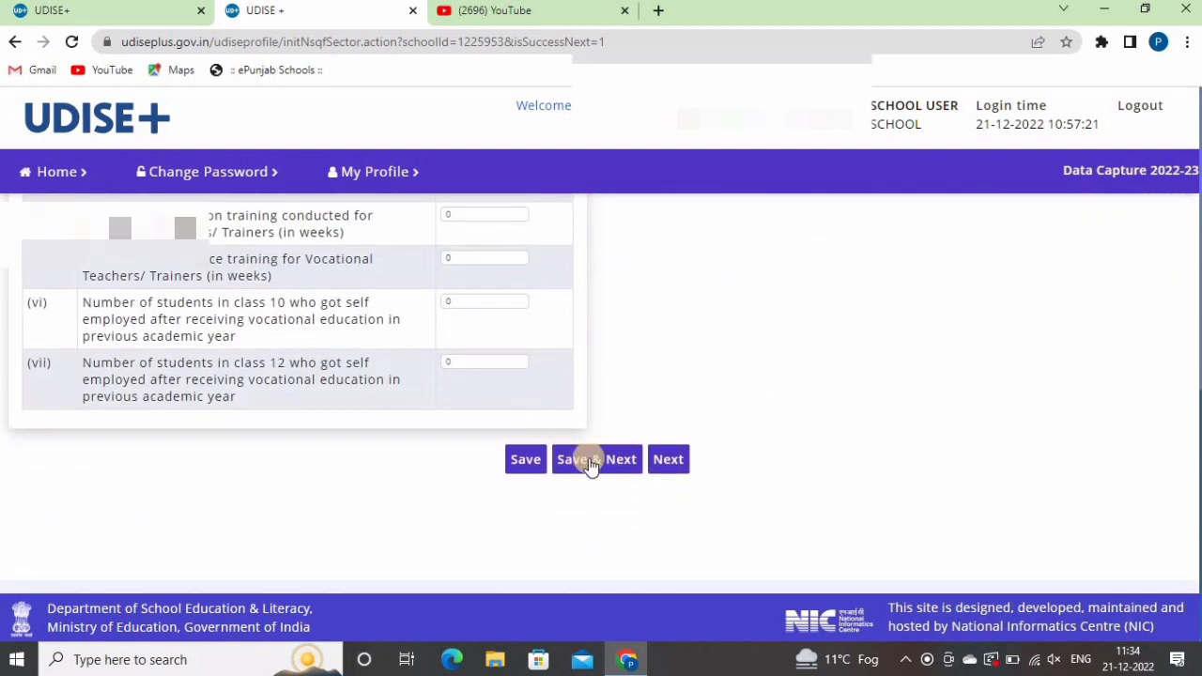
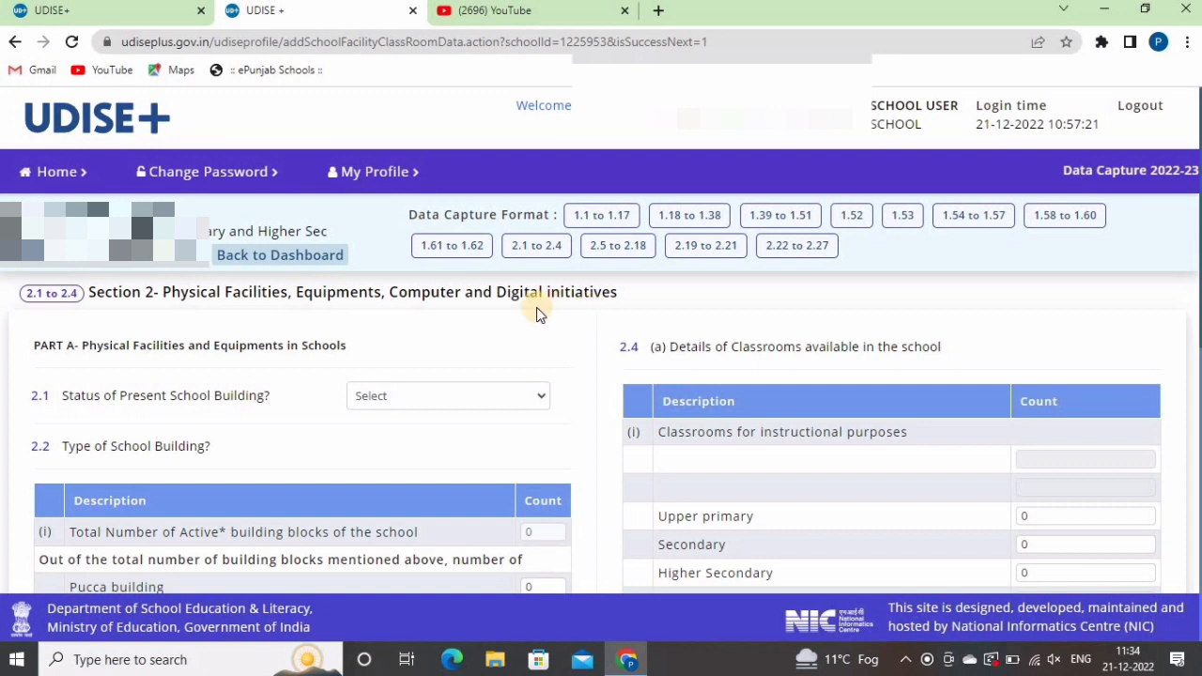
Set the status of the present school building in 2.1 to 3-Government
scroll(477, 317, down, 1)
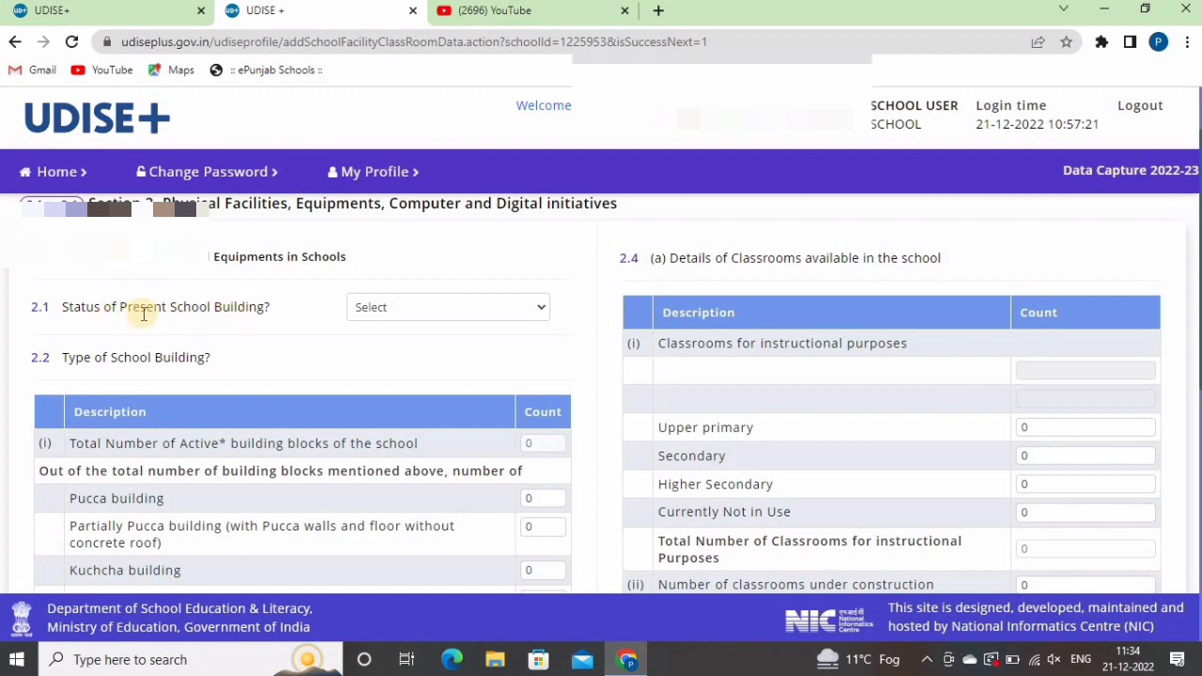
click(421, 310)
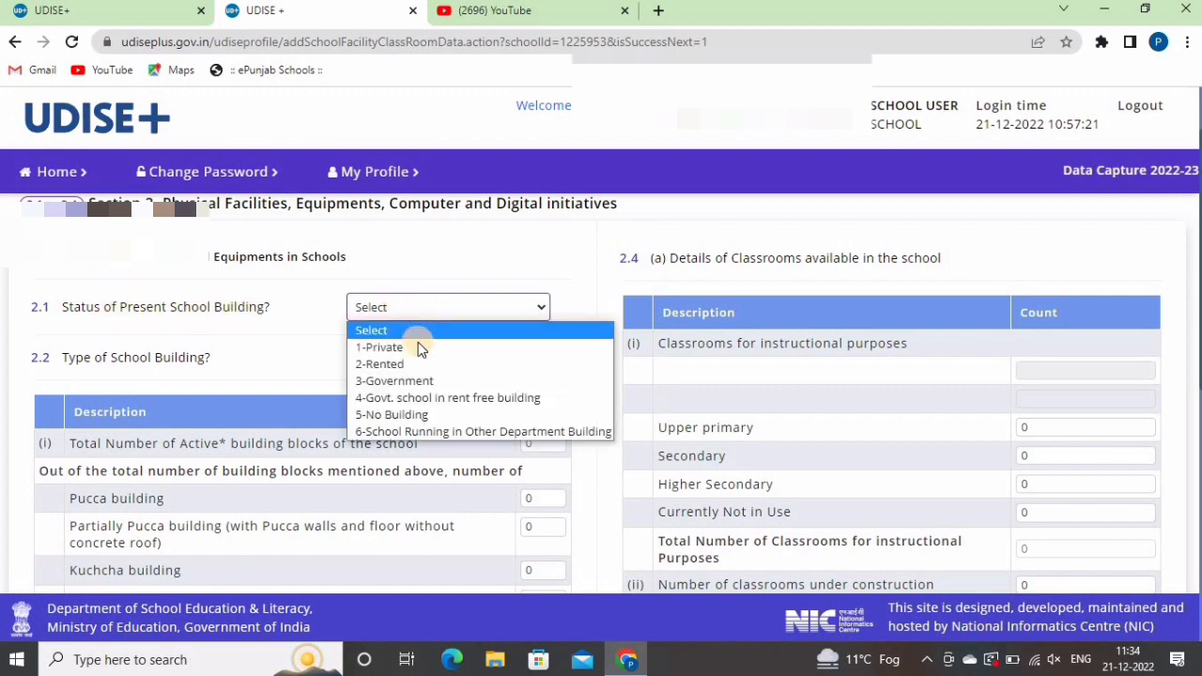
click(419, 380)
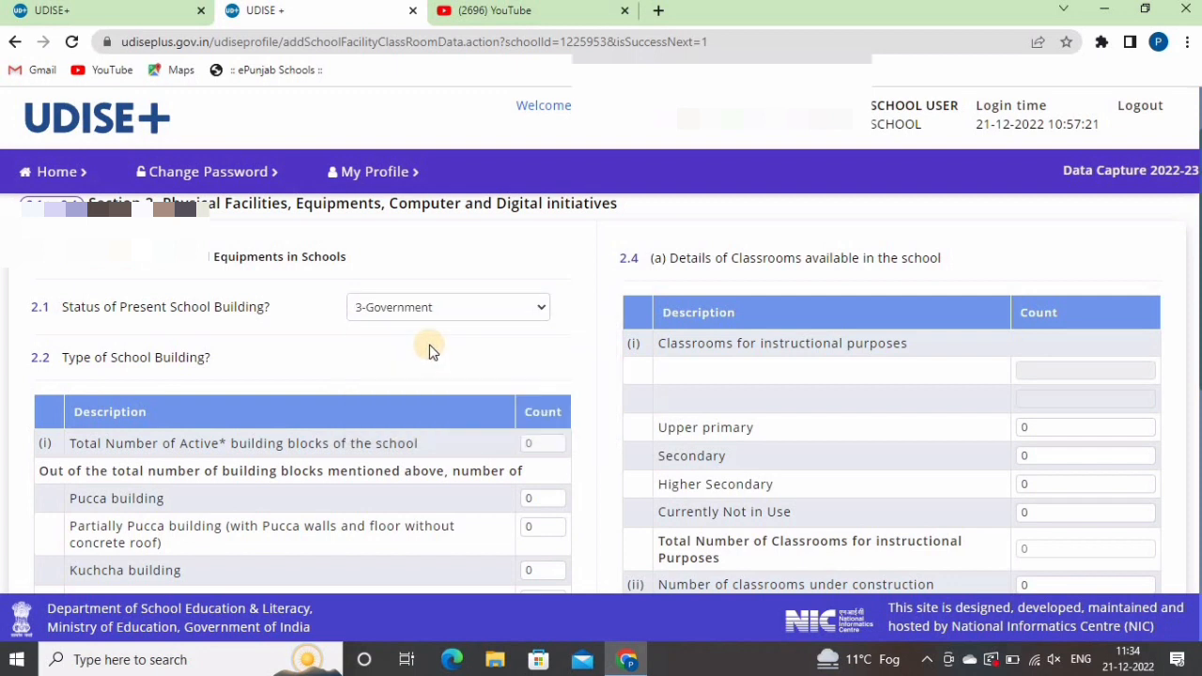
Try to edit the total number of active building blocks in 2.2
scroll(150, 272, down, 1)
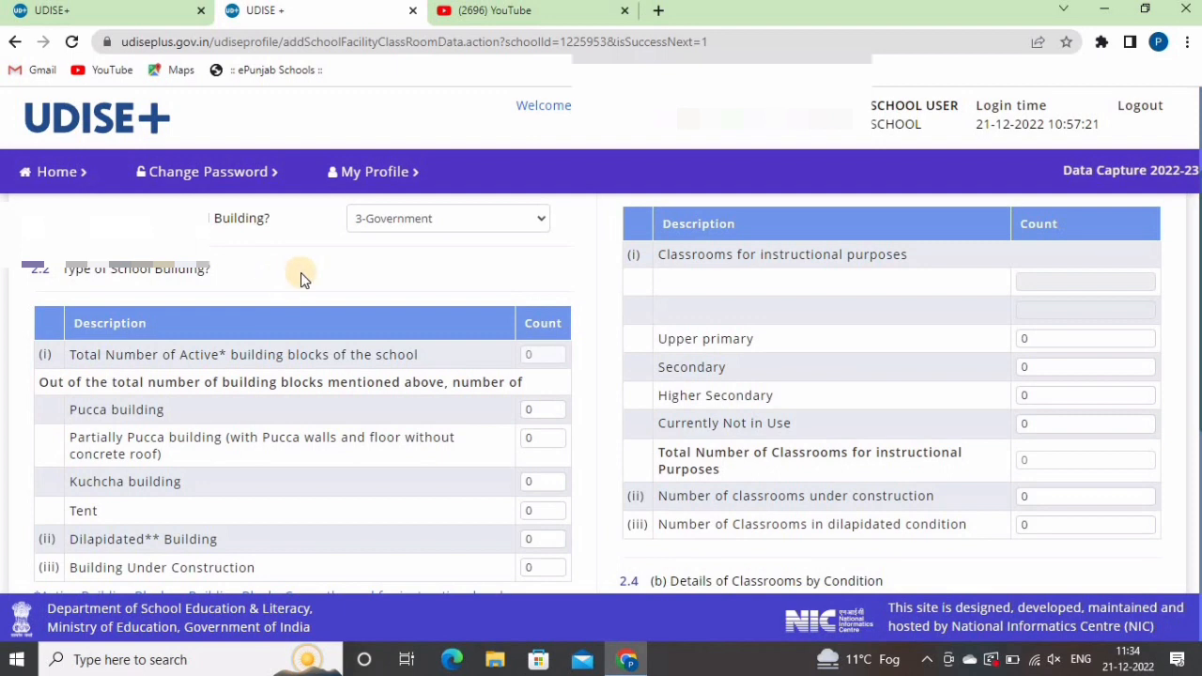
scroll(299, 272, down, 1)
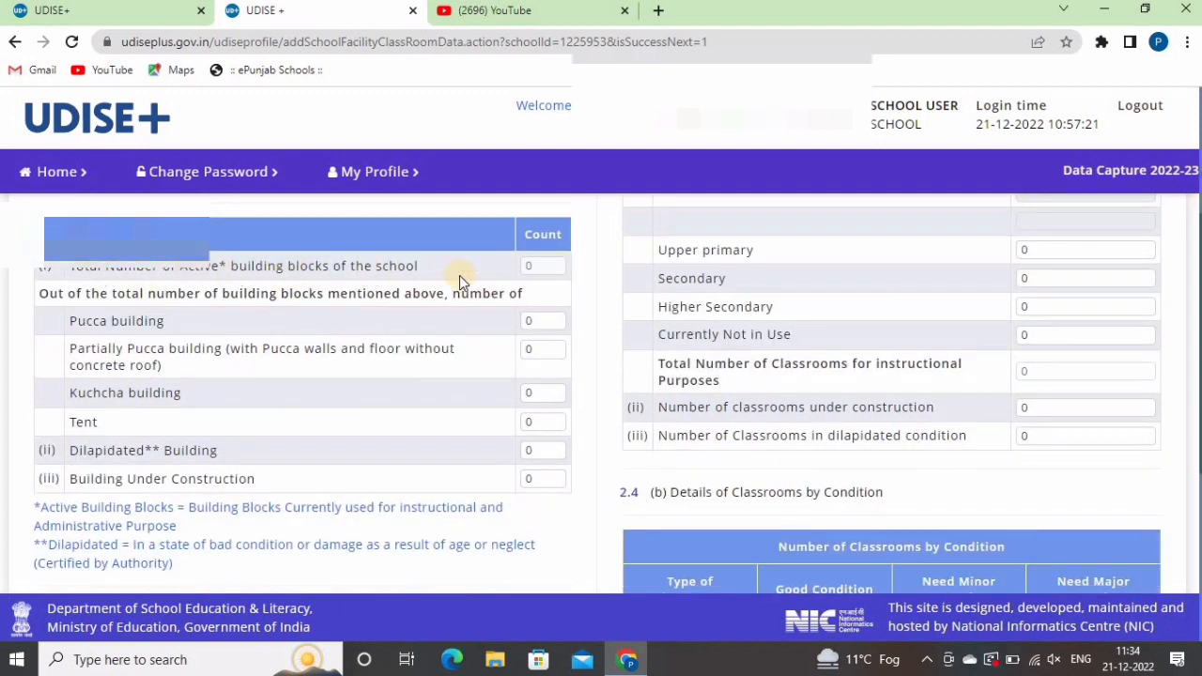
click(533, 267)
double_click(533, 266)
scroll(535, 270, down, 4)
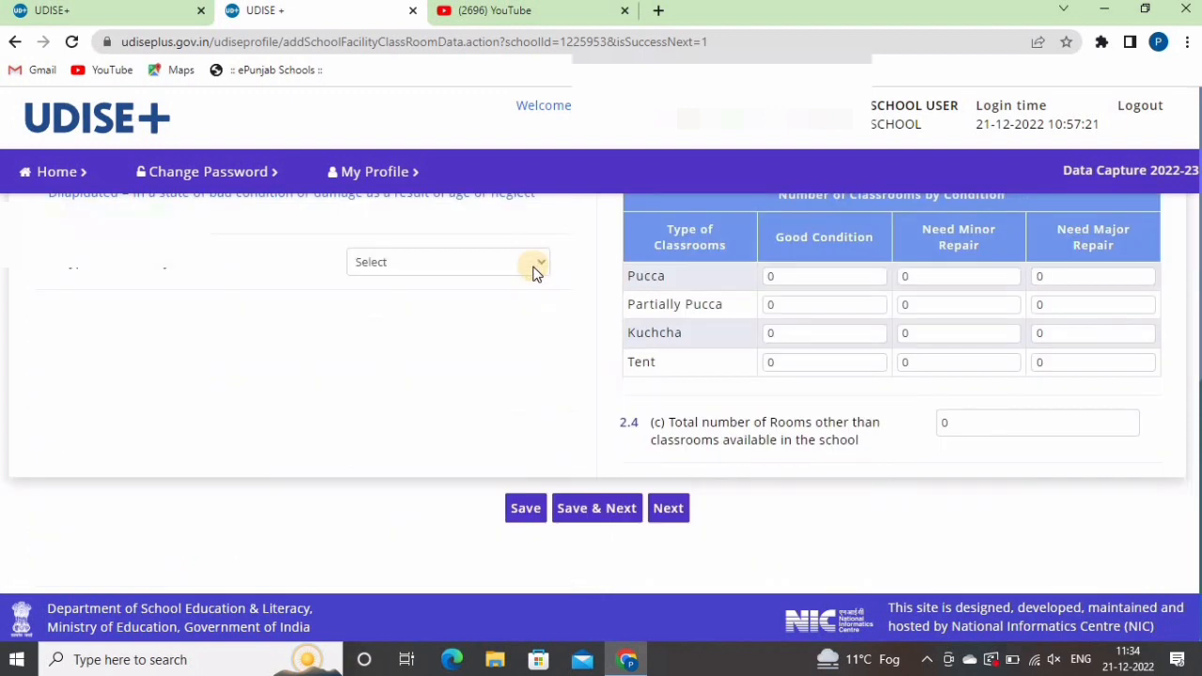
scroll(532, 273, up, 4)
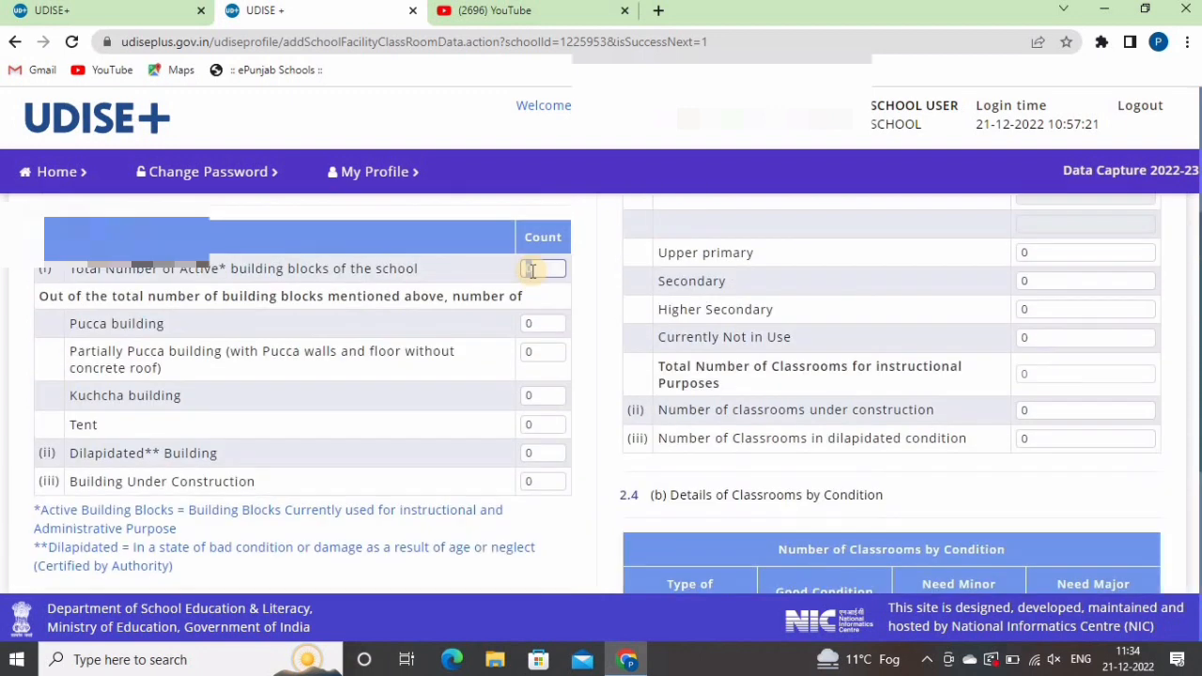
click(462, 295)
click(523, 272)
key(BackSpace)
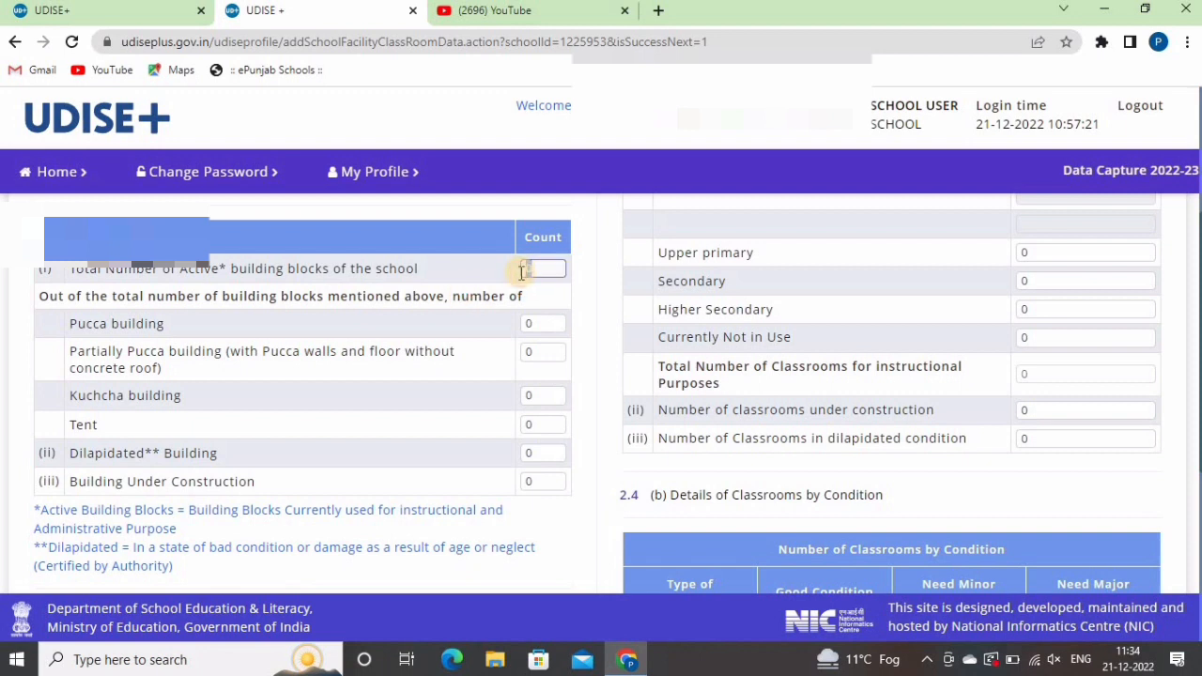
click(488, 328)
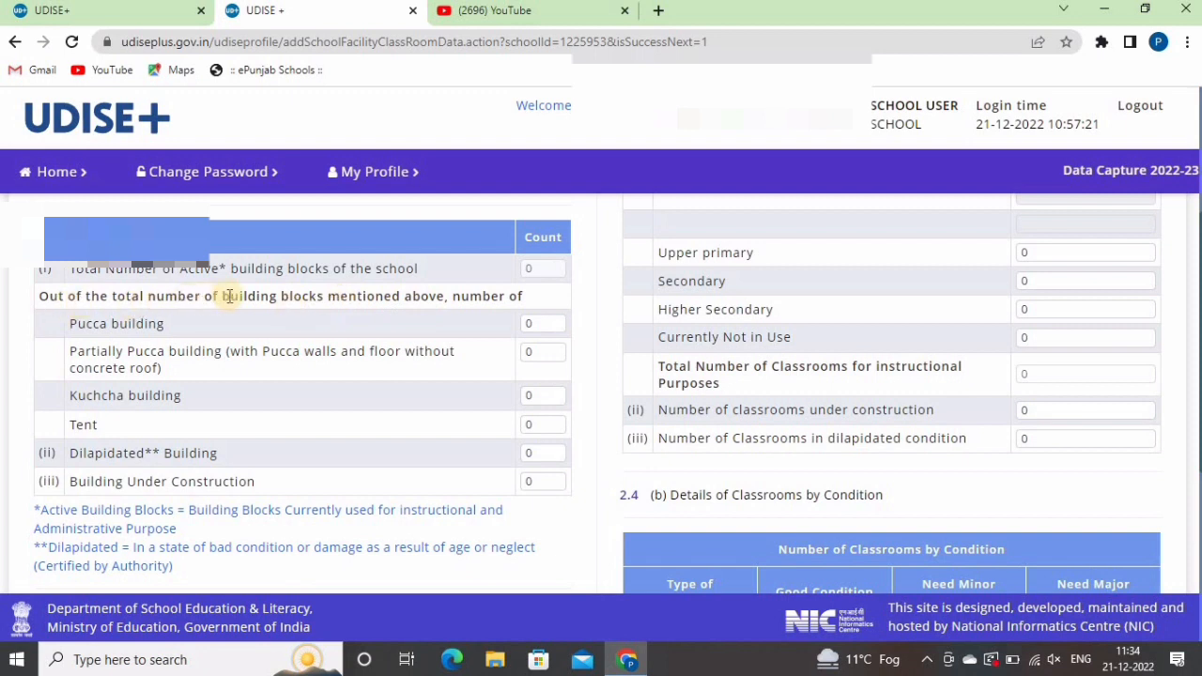
Set the type of boundary wall in 2.3 to 1-Pucca
scroll(460, 318, up, 1)
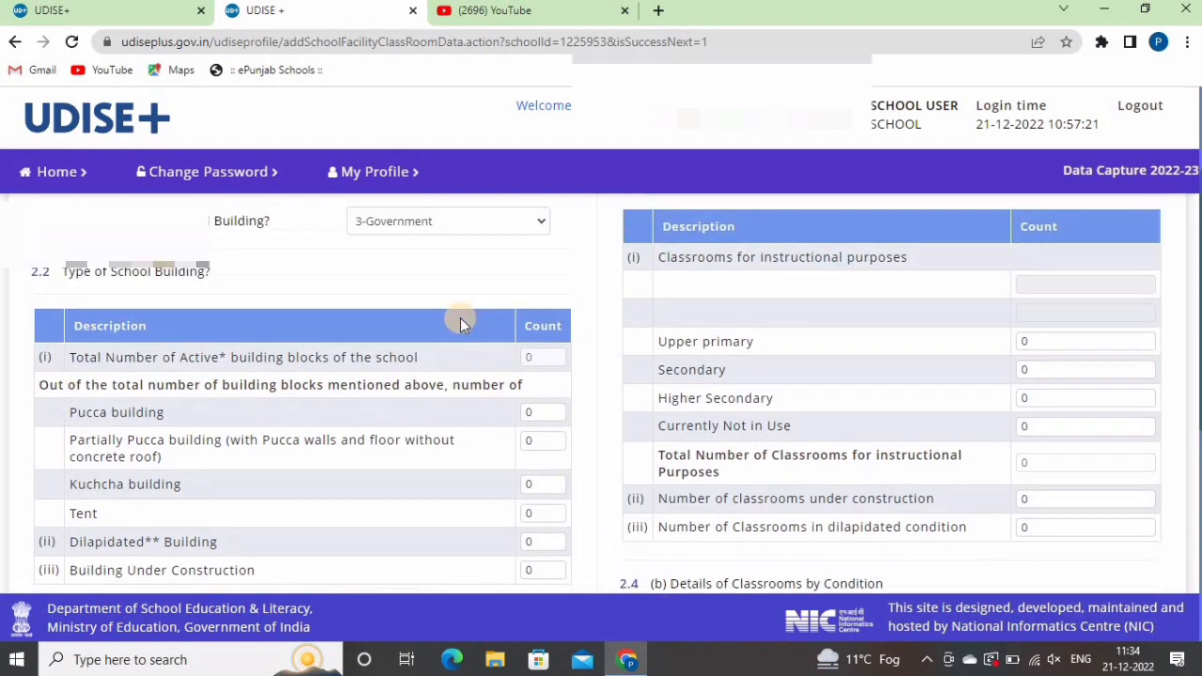
scroll(460, 317, down, 4)
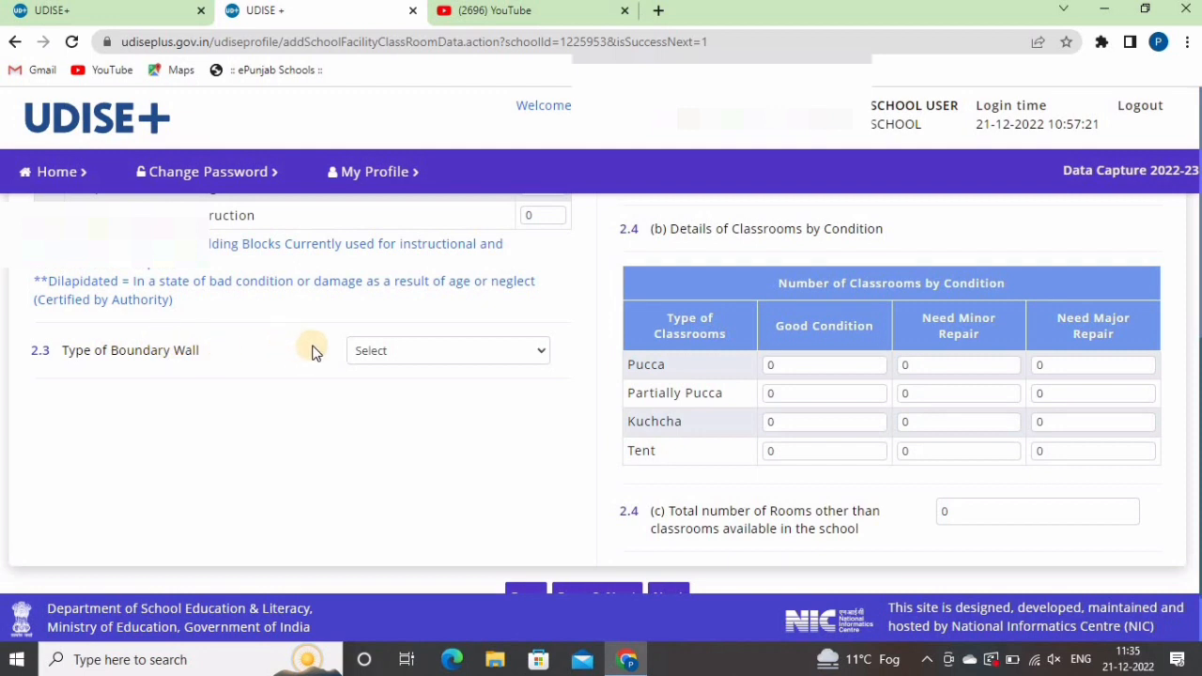
click(415, 351)
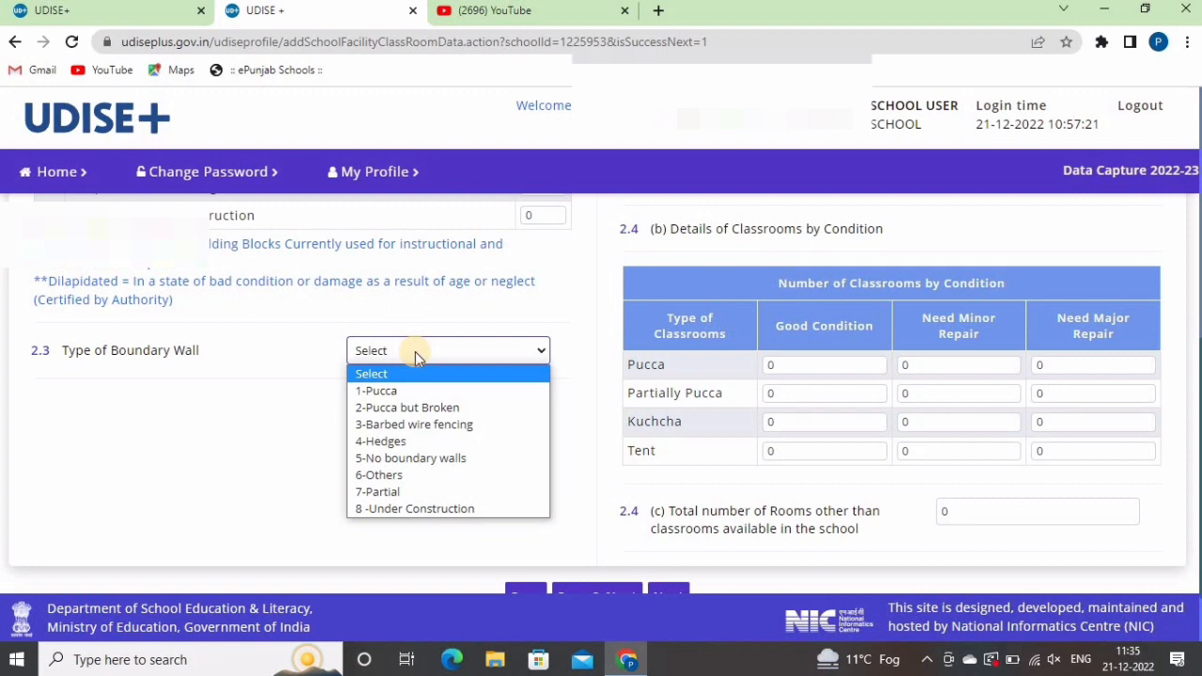
click(404, 391)
Enter the instructional classroom counts in 2.4 (a): Upper primary 3, Secondary 4 and Higher Secondary 4
scroll(557, 404, up, 5)
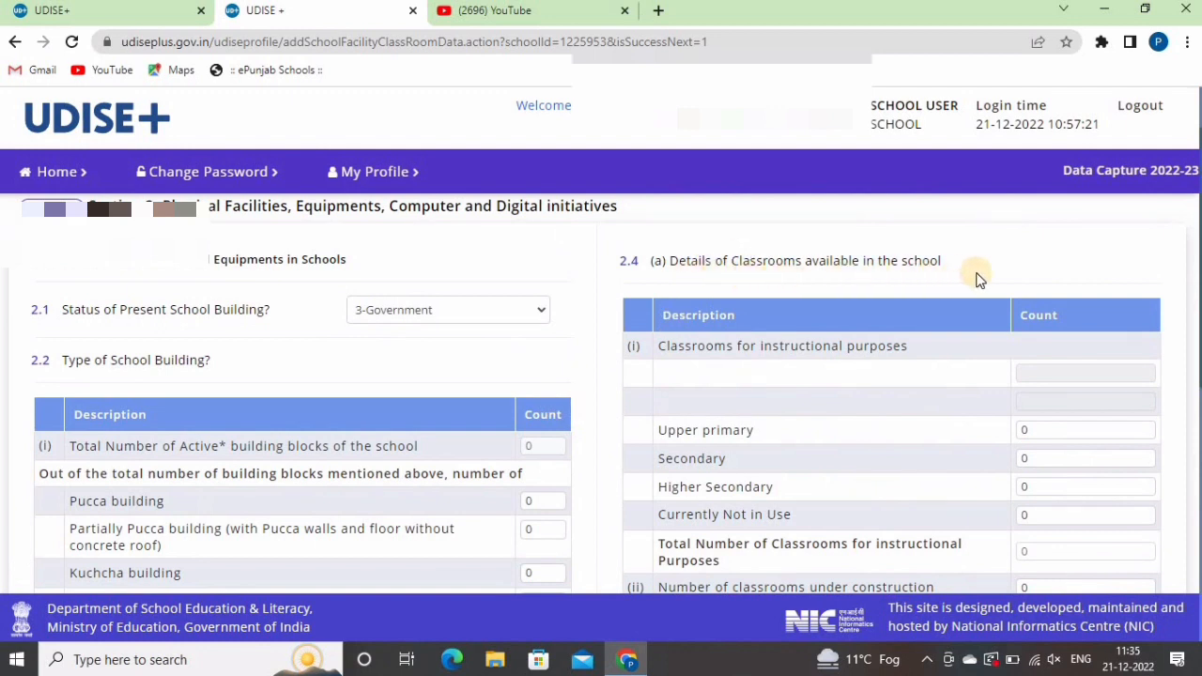
scroll(977, 279, down, 1)
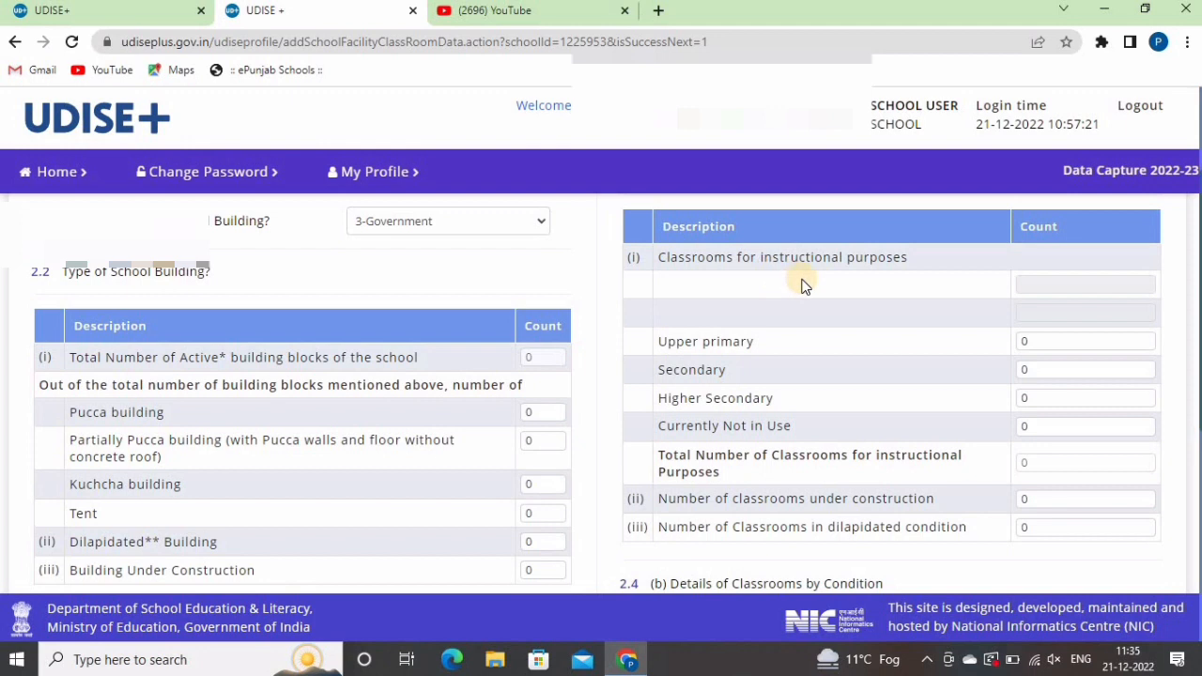
scroll(803, 284, down, 1)
double_click(1024, 252)
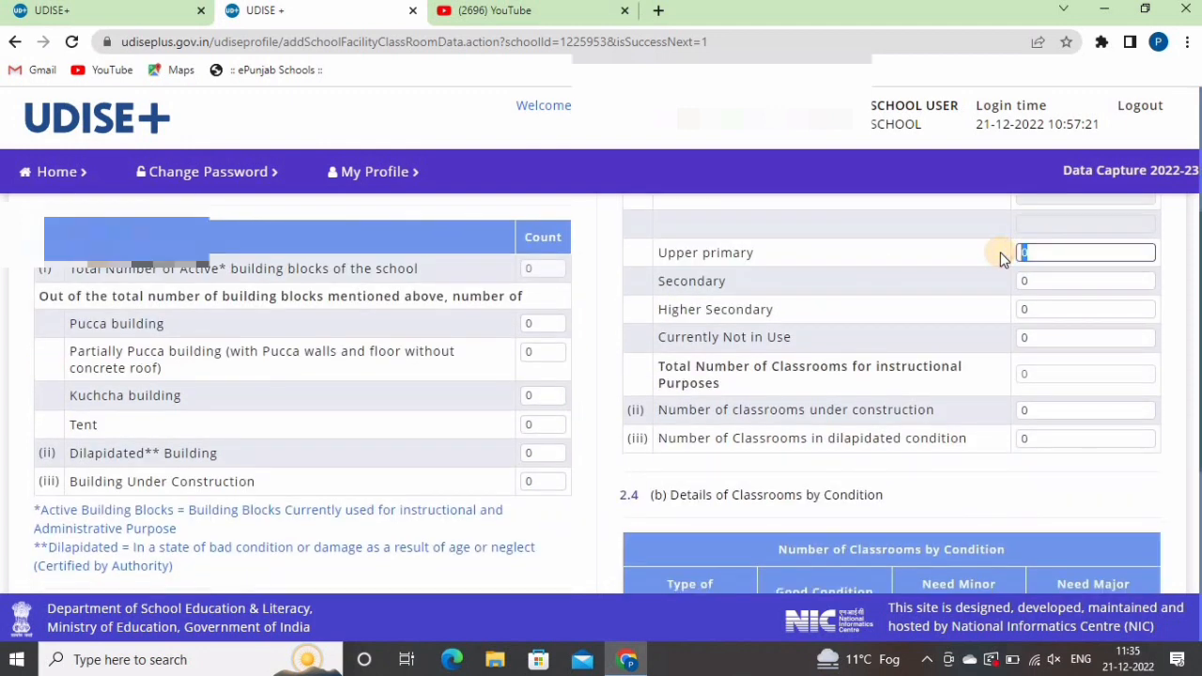
text(3)
click(1026, 284)
text(4)
click(1014, 313)
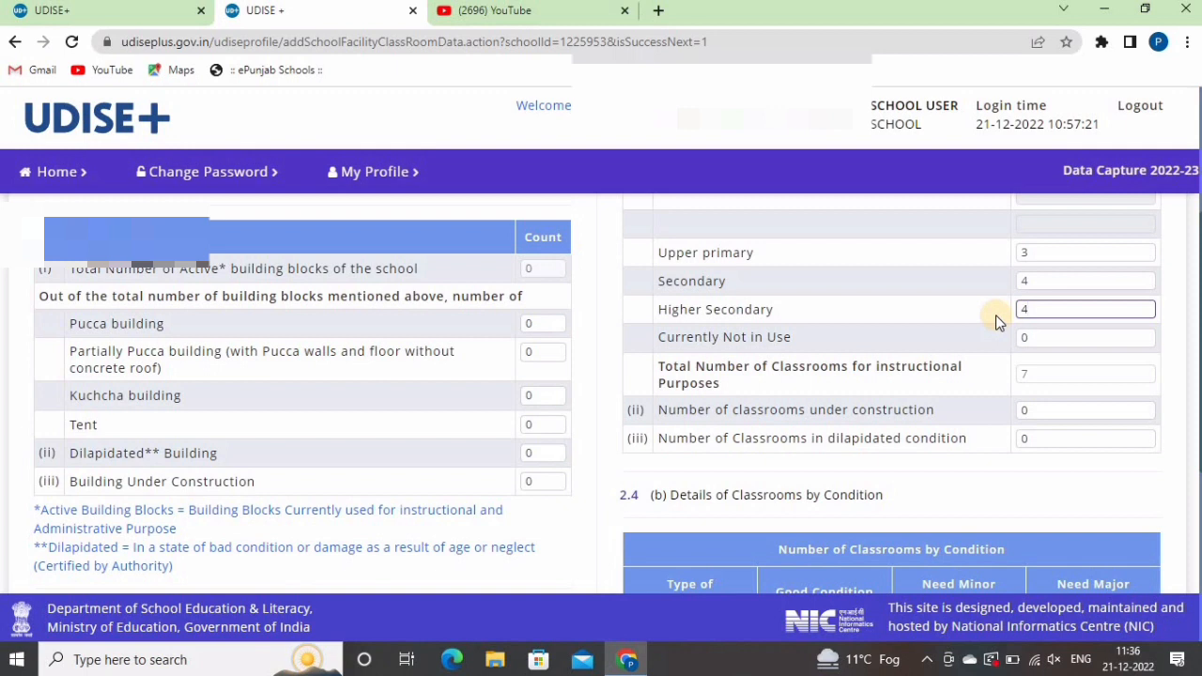
click(996, 314)
Enter 11 Pucca classrooms in good condition in 2.4 (b), and 4 rooms other than classrooms in 2.4 (c)
scroll(998, 372, down, 1)
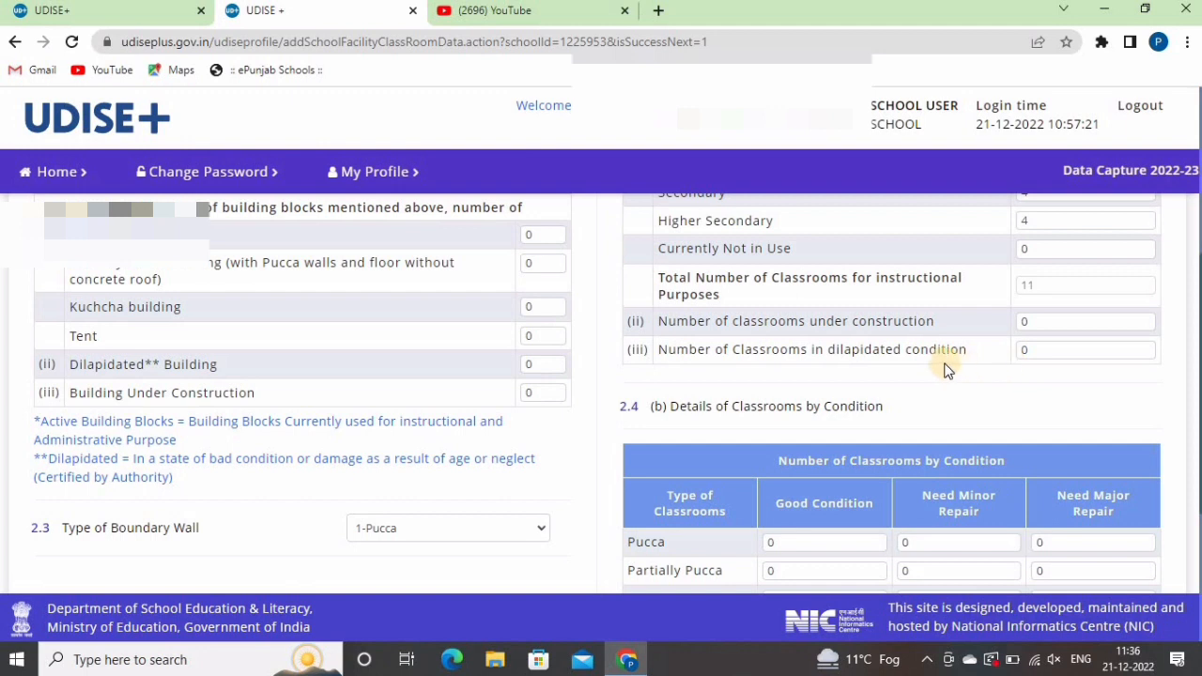
scroll(925, 366, down, 1)
scroll(800, 346, down, 1)
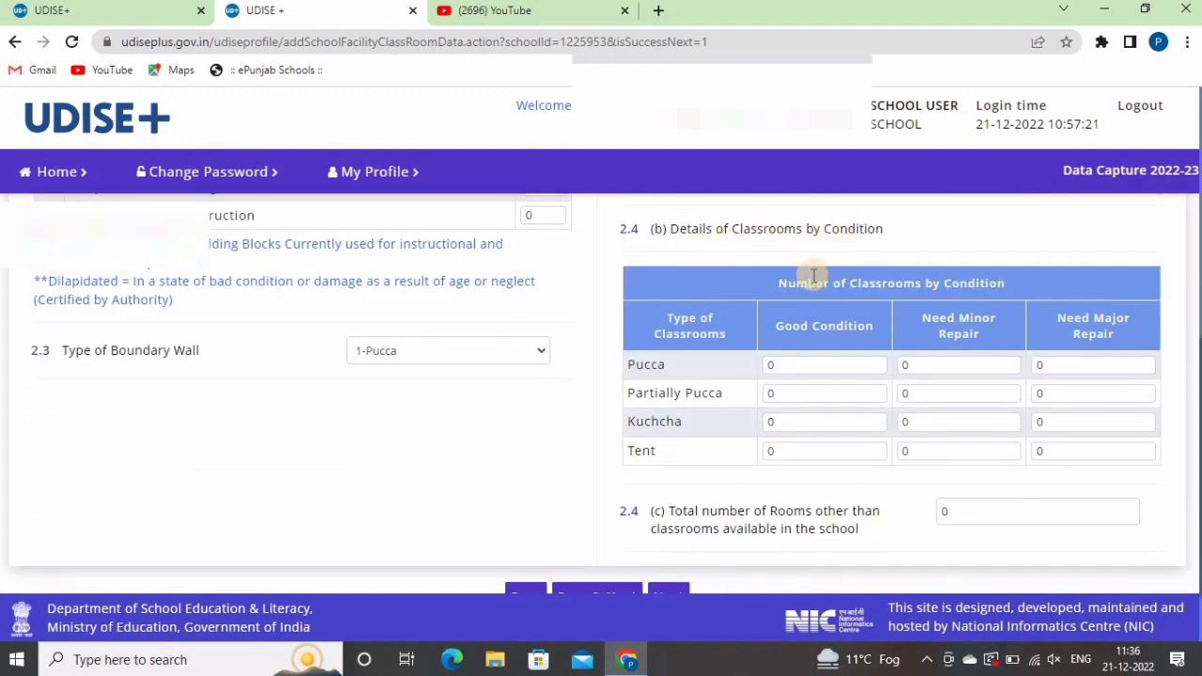
scroll(808, 278, down, 1)
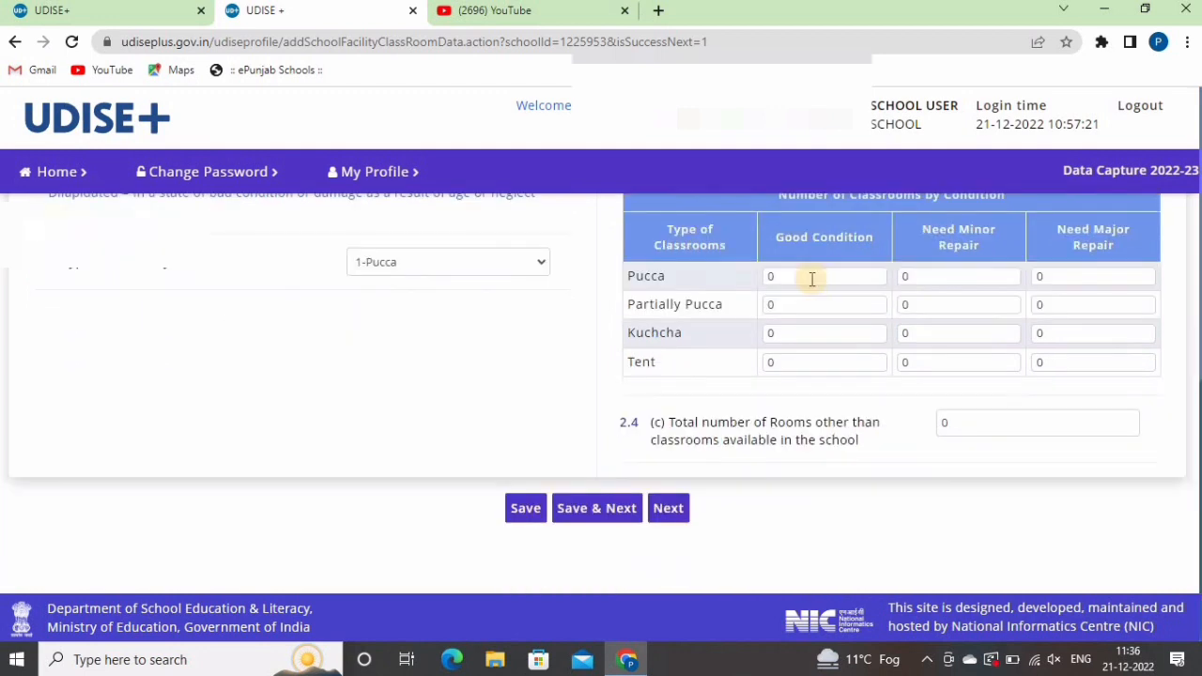
click(763, 280)
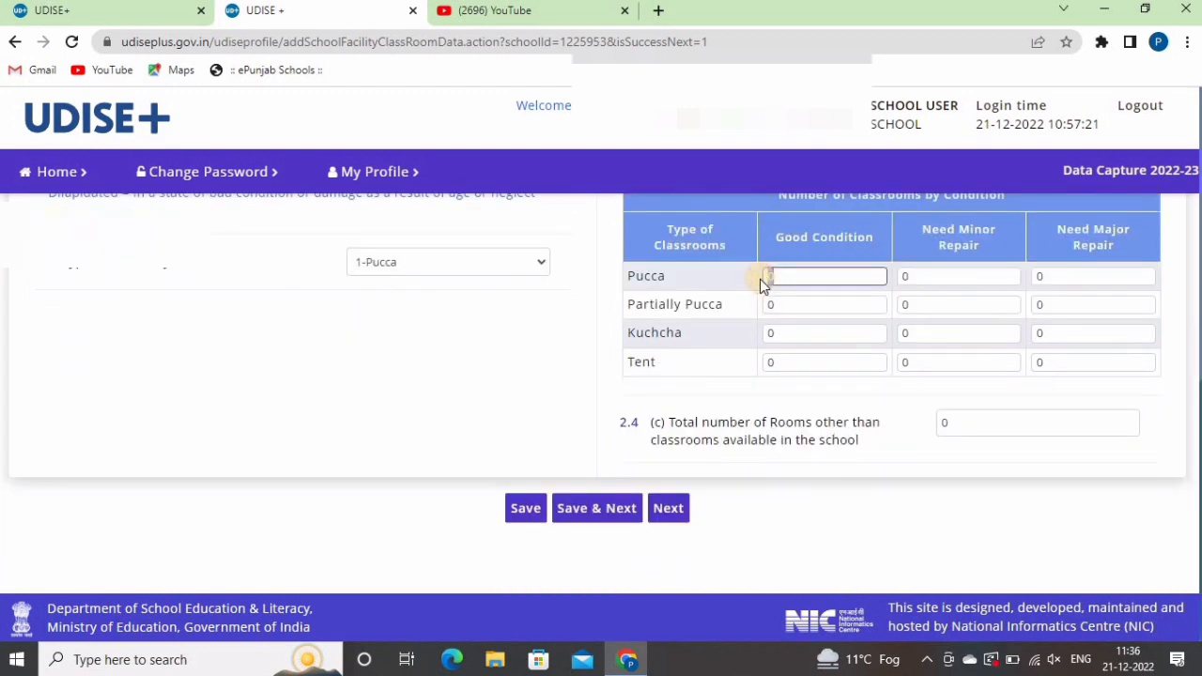
click(717, 306)
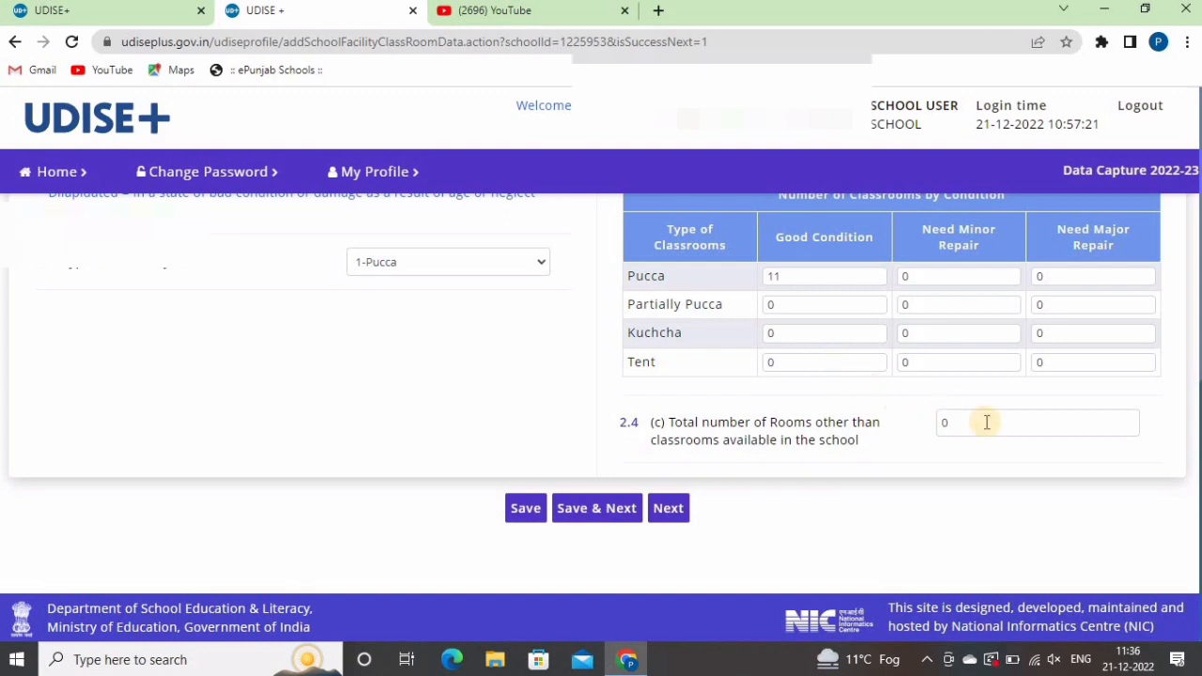
click(951, 423)
text(4)
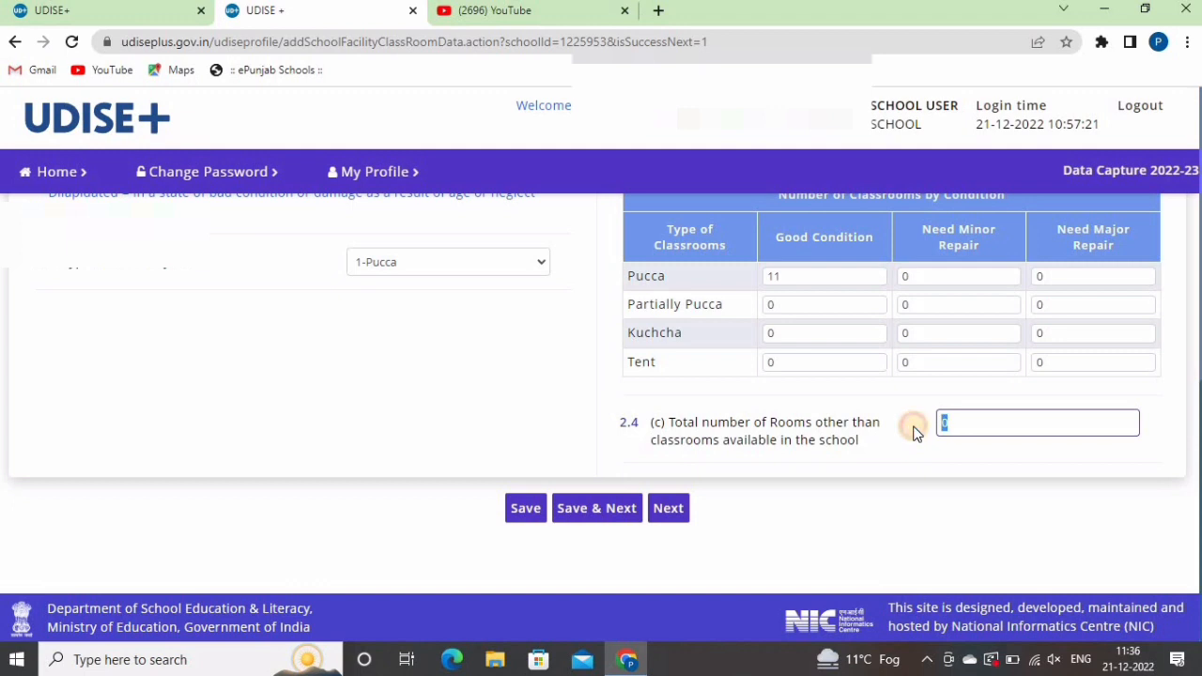
Save section 2.1 to 2.4, continue to Toilet Facility, and answer 1-Yes in 2.5 for the school having toilets
click(908, 456)
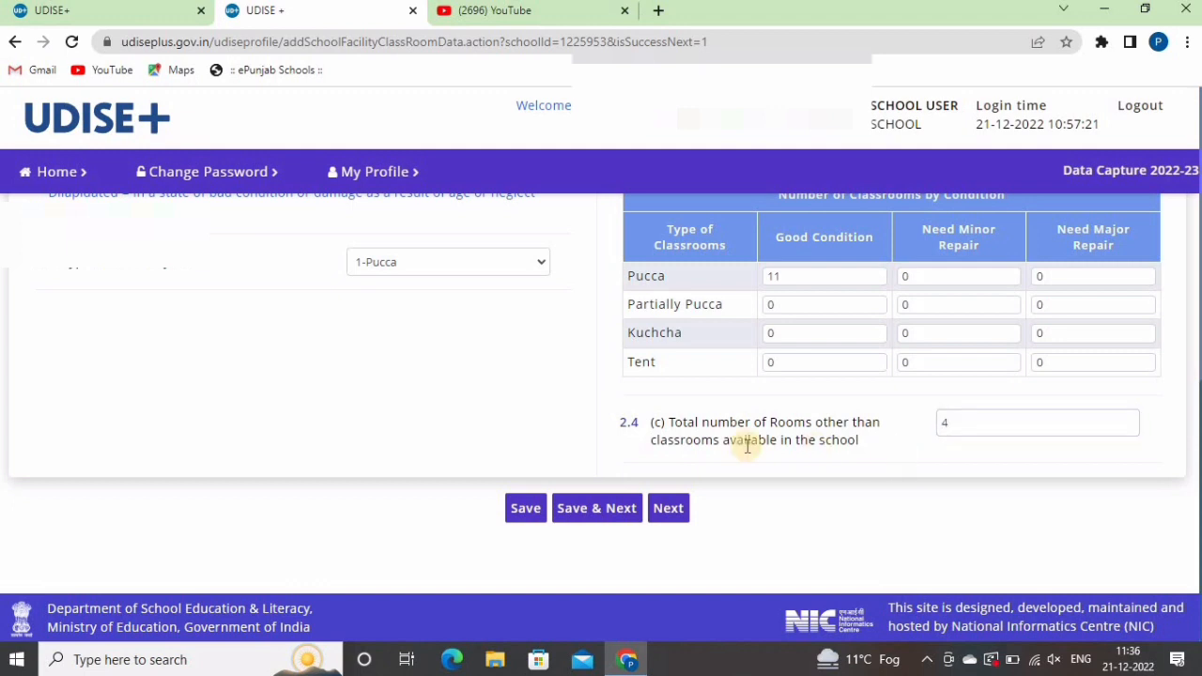
click(580, 512)
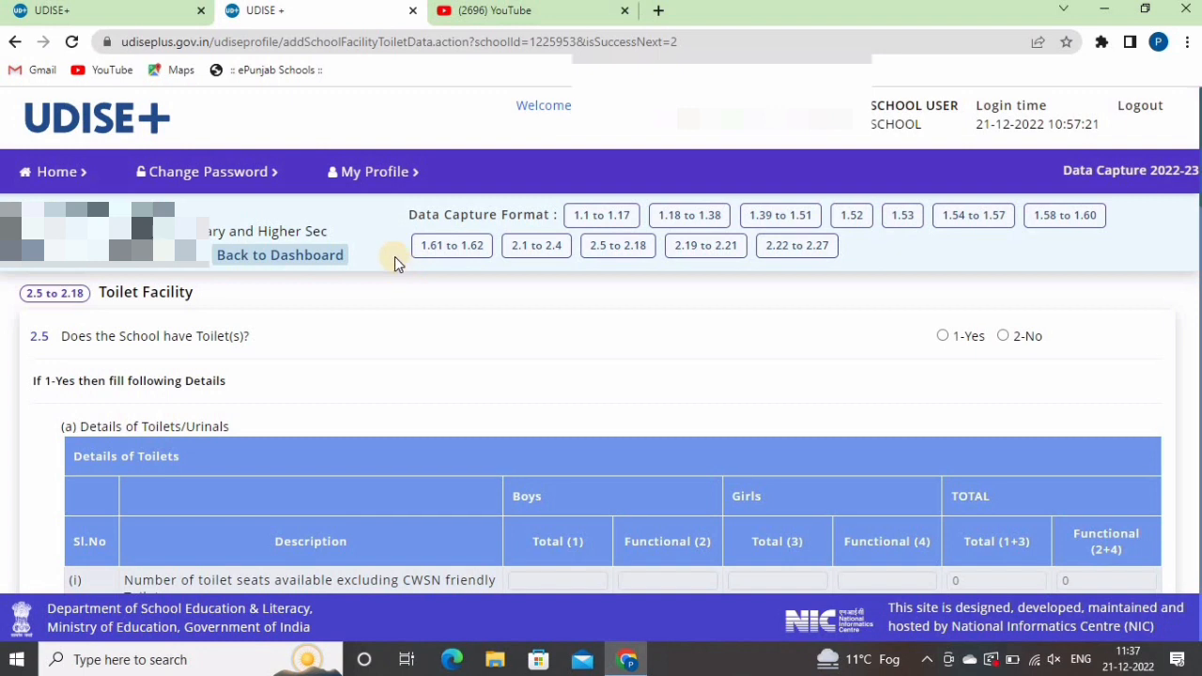
scroll(350, 296, down, 1)
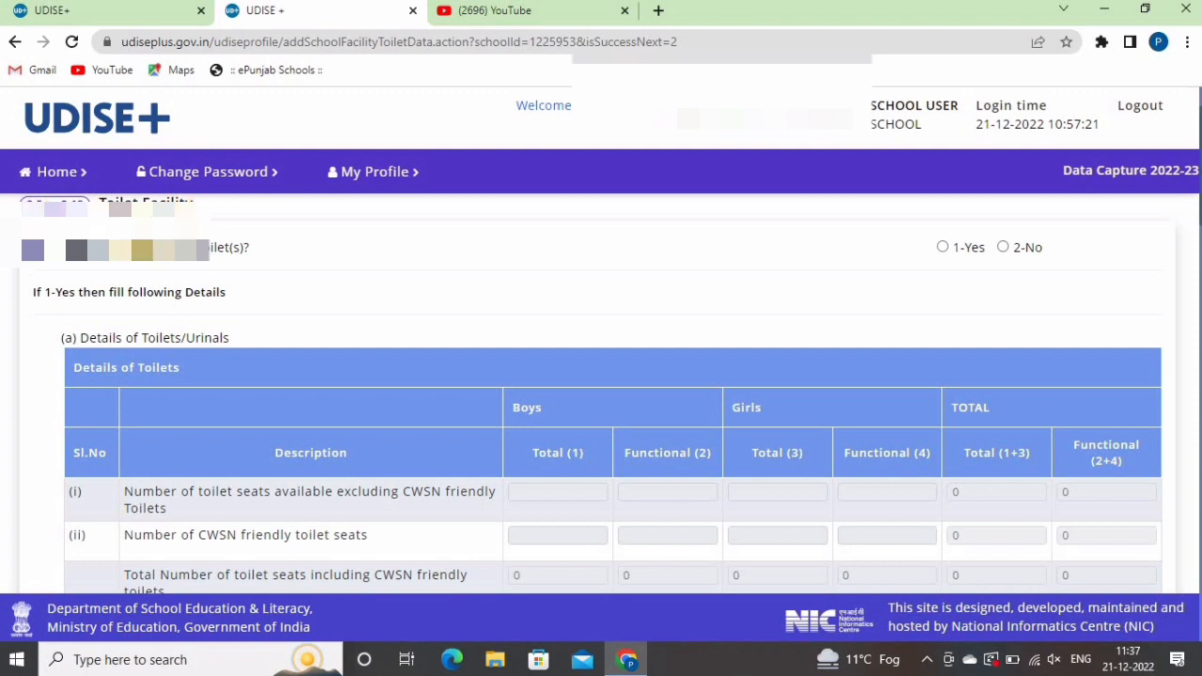
click(942, 249)
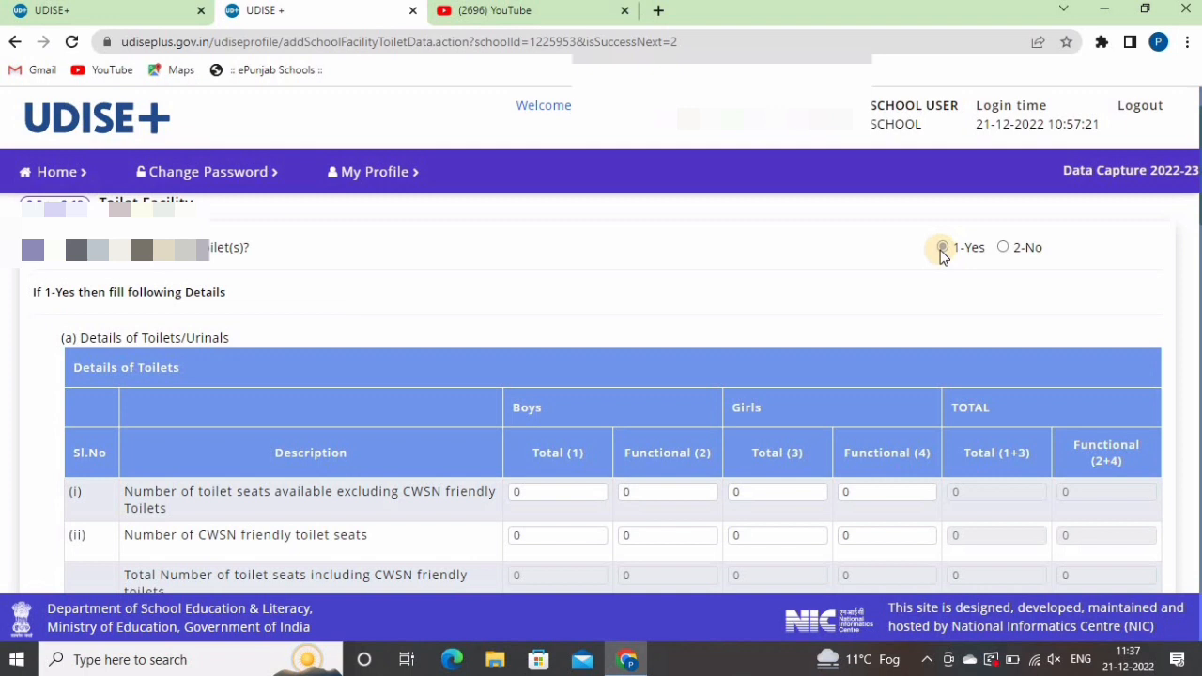
click(942, 249)
scroll(167, 308, down, 2)
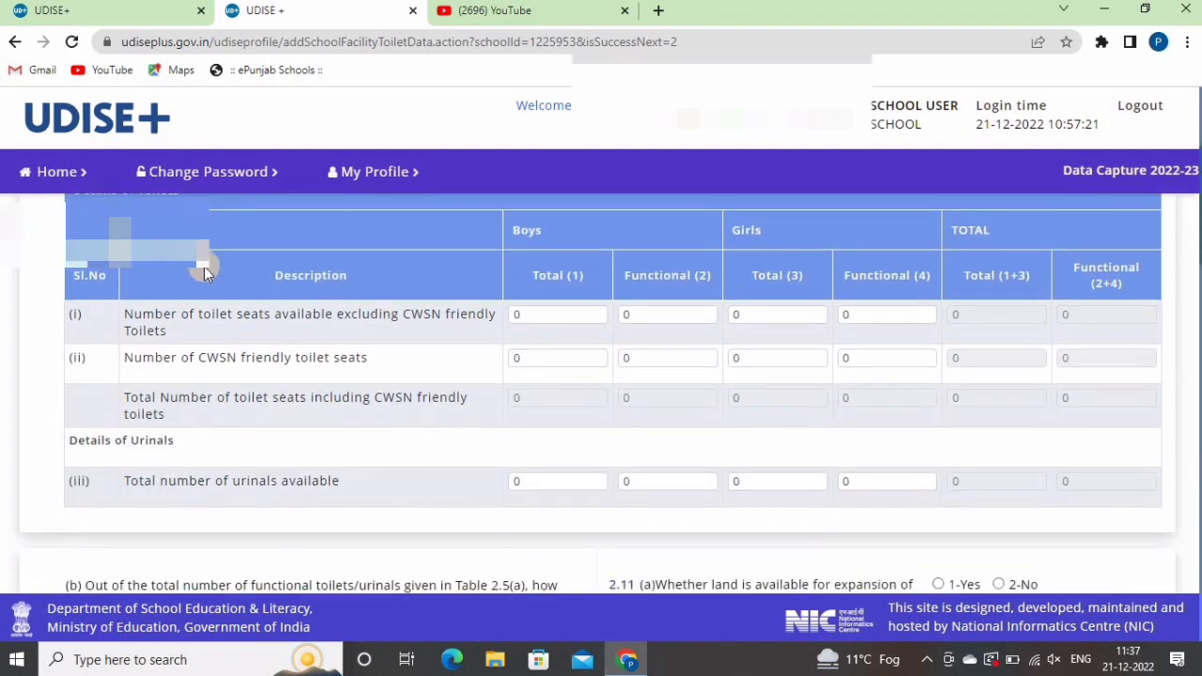
Enter the 2.5 (a) total and functional counts: 4 boys' and 6 girls' regular seats, 1 boys' CWSN seat, and 6 boys' urinals
click(535, 315)
text(4)
click(666, 315)
text(4	6	6	1	1)
key(Tab)
key(Tab)
text(6	6)
Enter running water availability in 2.5 (b): toilets 5 for boys and 6 for girls, urinals 6 for boys and 0 for girls
scroll(392, 344, down, 4)
click(246, 307)
text(5)
key(Tab)
text(6)
key(Tab)
text(6)
key(Tab)
text(6)
Answer 1-Yes for hand washing facility with soap in 2.5 (c) and for the girls' toilet incinerator in 2.5 (d)
scroll(482, 433, down, 2)
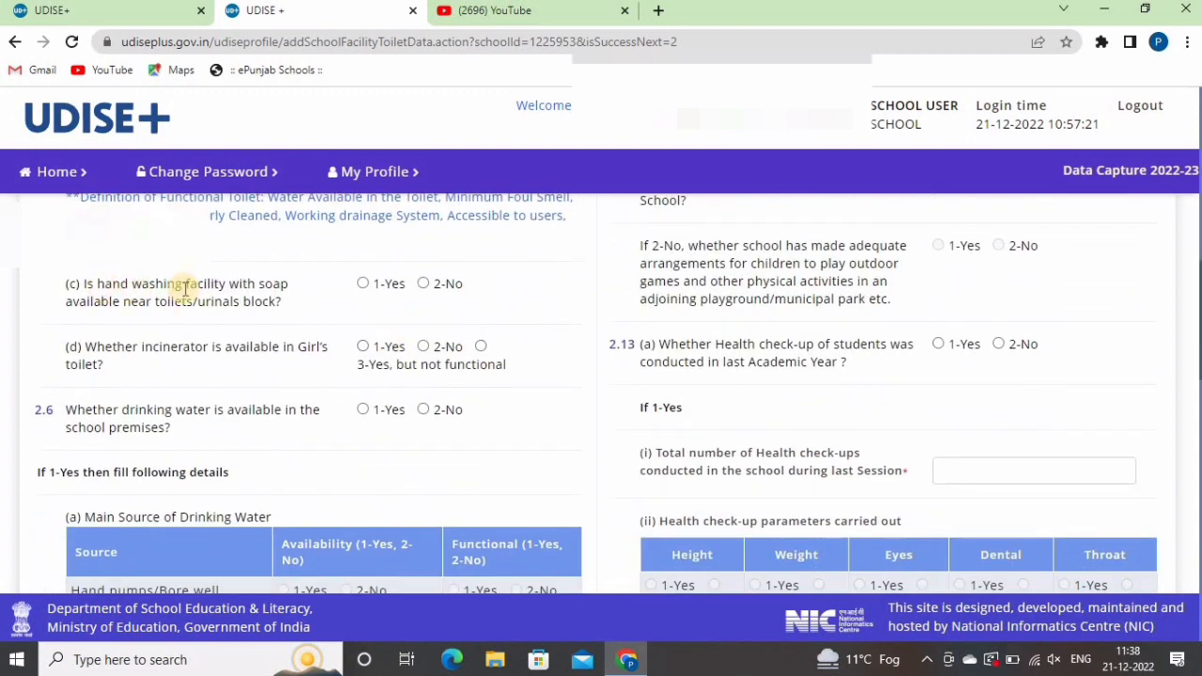
click(363, 283)
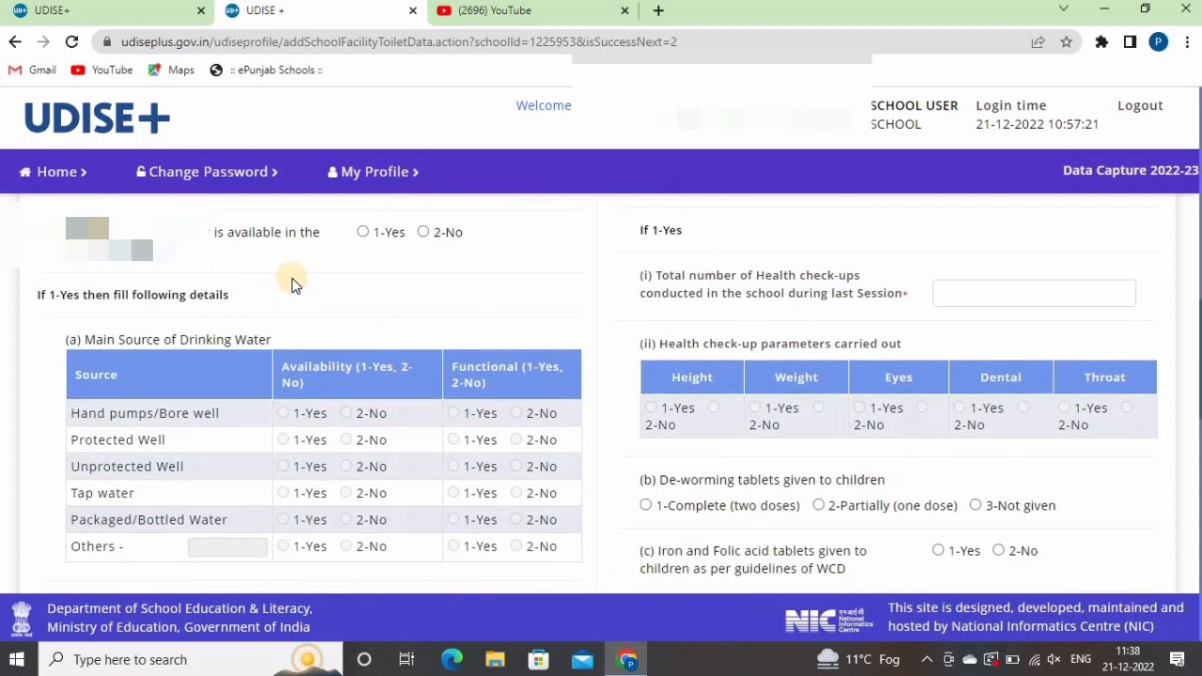
scroll(293, 274, up, 1)
click(363, 258)
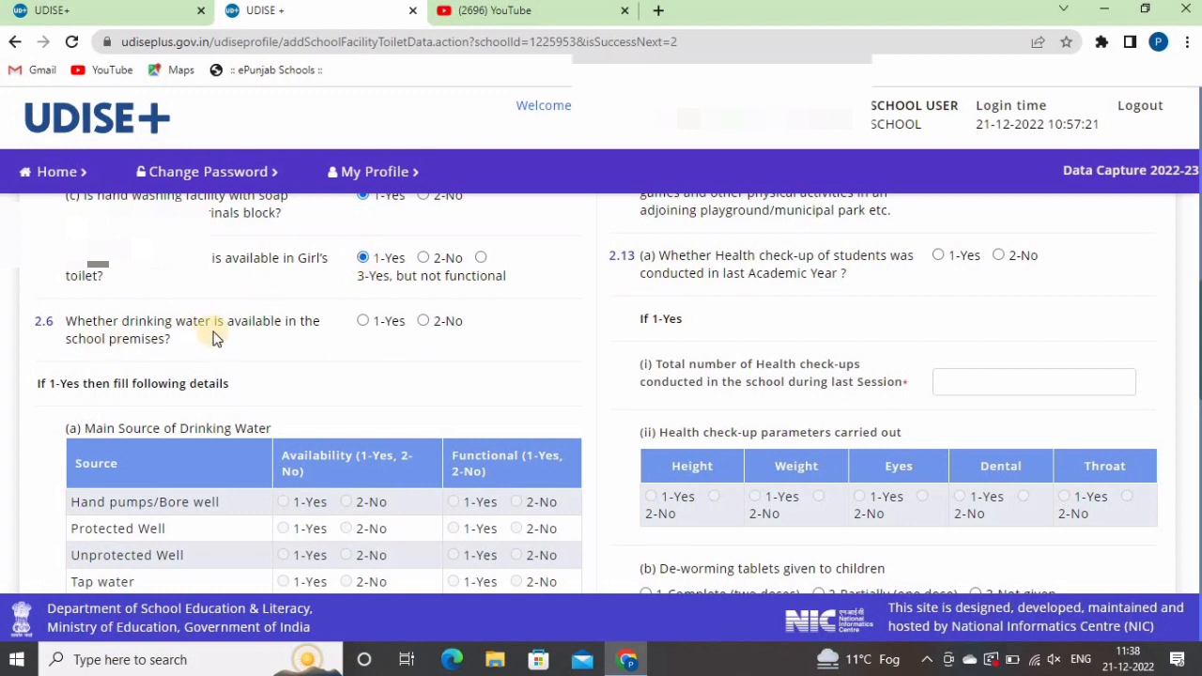
Answer 1-Yes for drinking water in 2.6 and record Submersible under Others as an available and functional source
click(363, 322)
scroll(391, 342, down, 1)
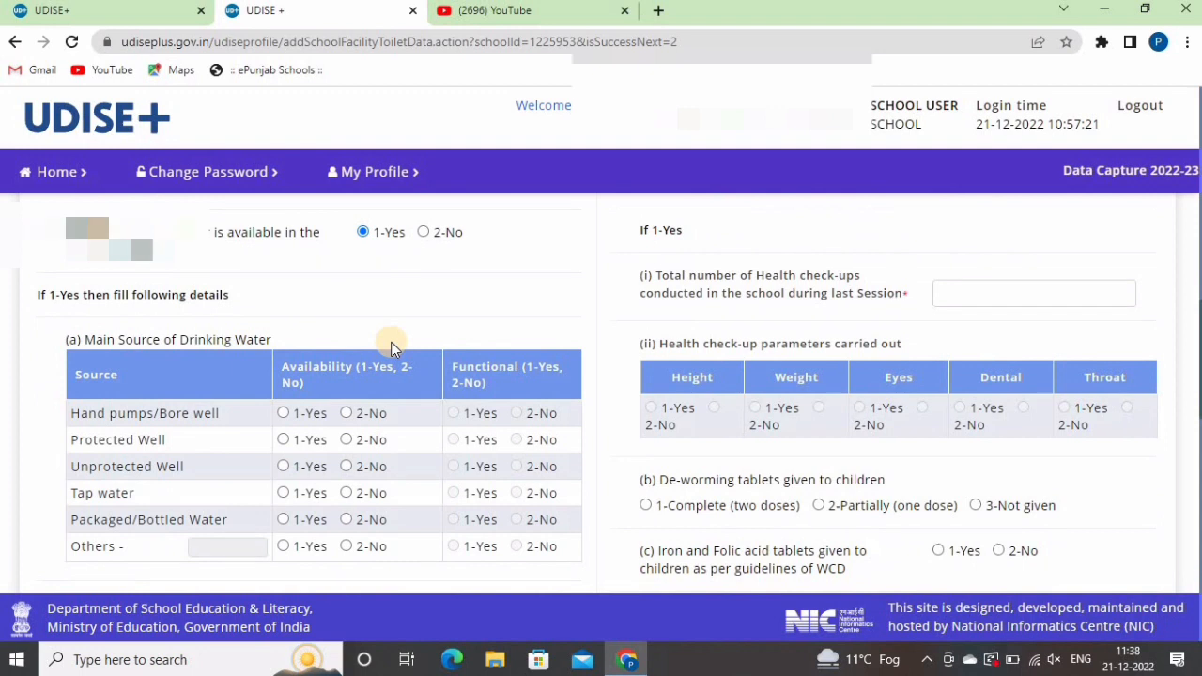
scroll(391, 342, down, 1)
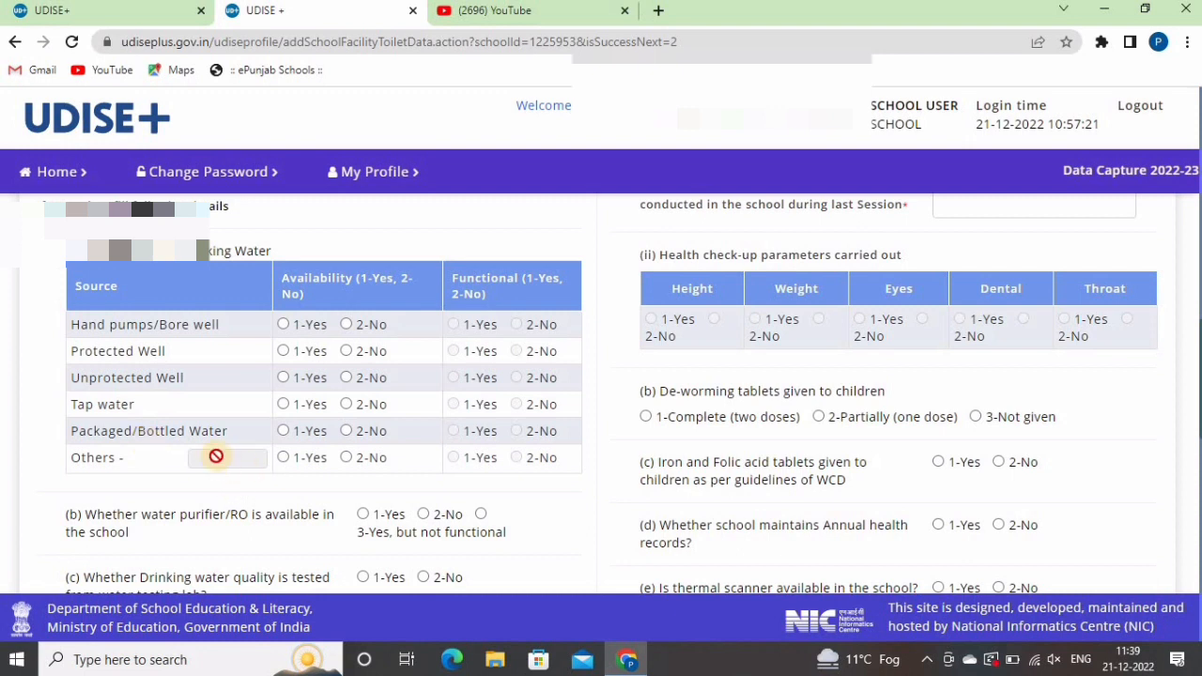
click(284, 457)
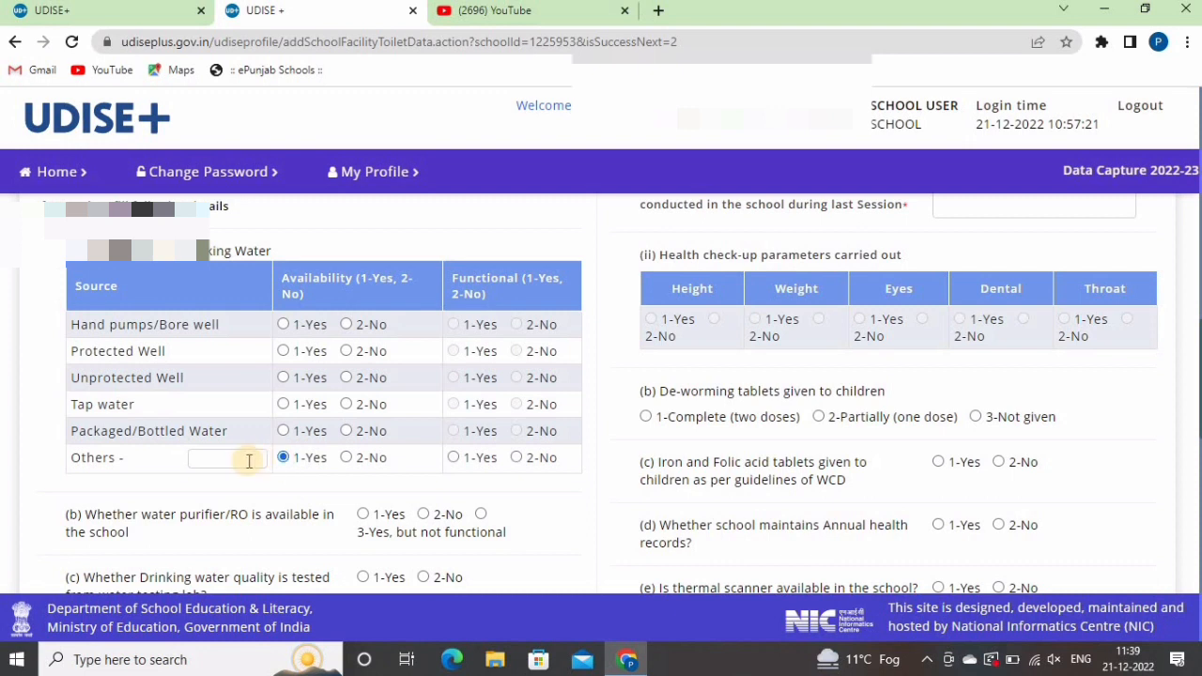
click(249, 461)
text(subm)
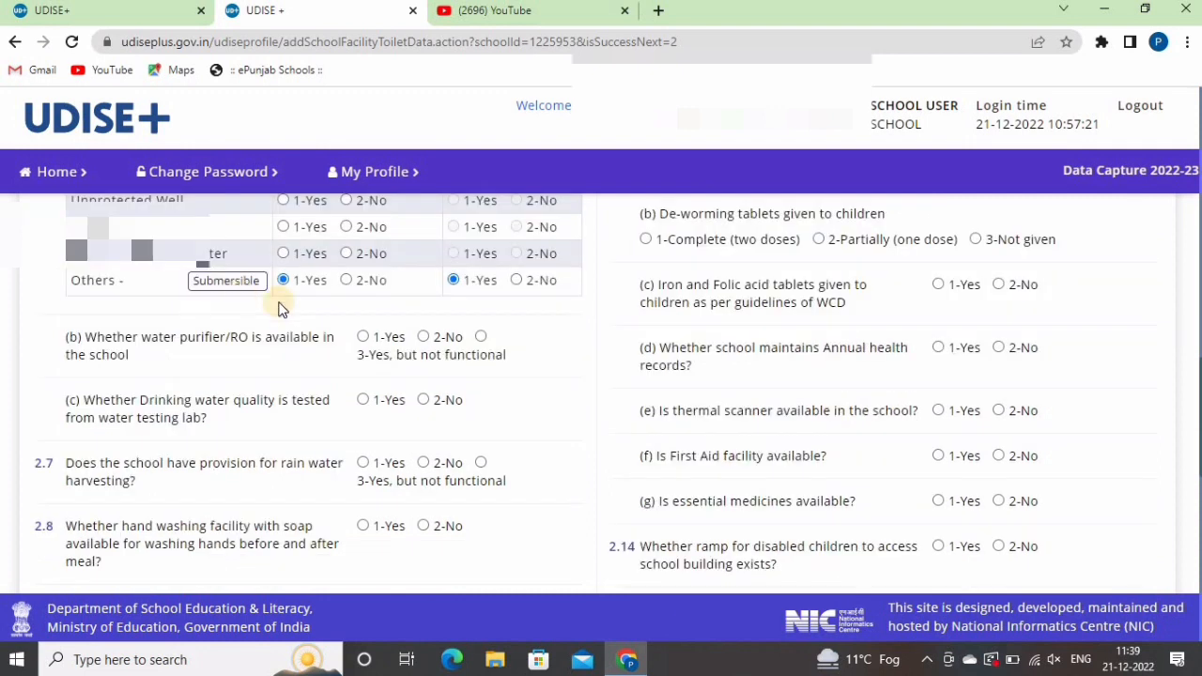
click(524, 356)
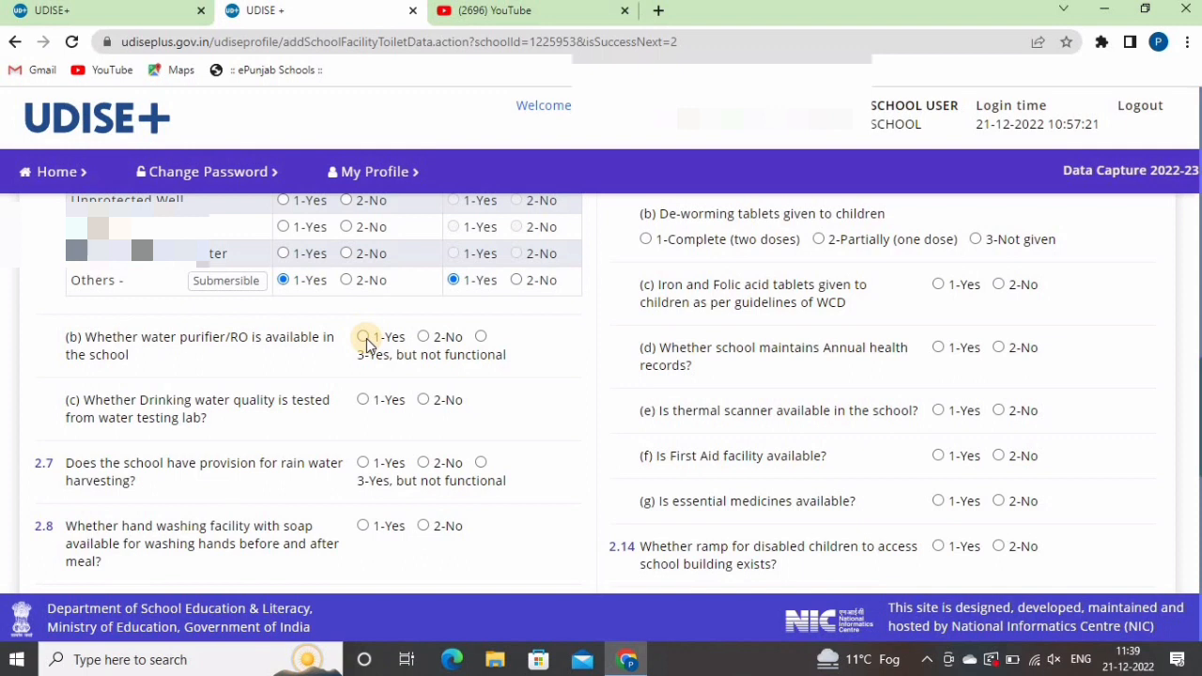
Answer 2-No for water purifier/RO, 1-Yes for drinking water quality testing, and 2-No for rain water harvesting in 2.7
click(423, 337)
scroll(460, 362, down, 1)
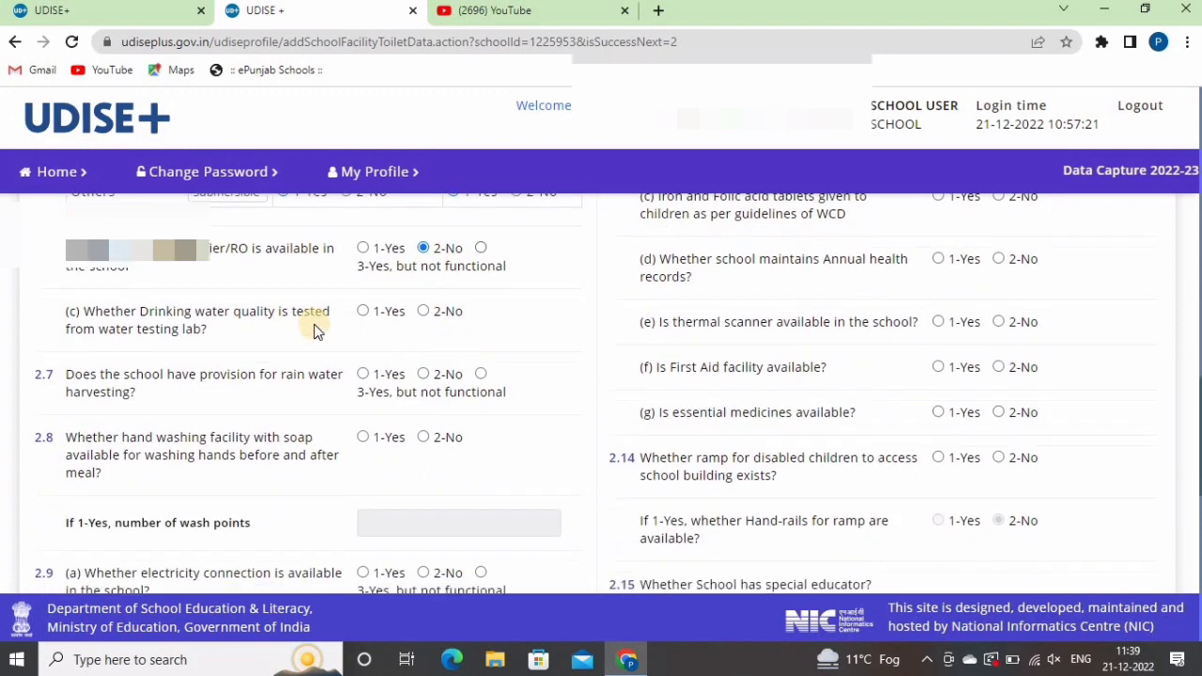
click(366, 316)
scroll(458, 346, down, 1)
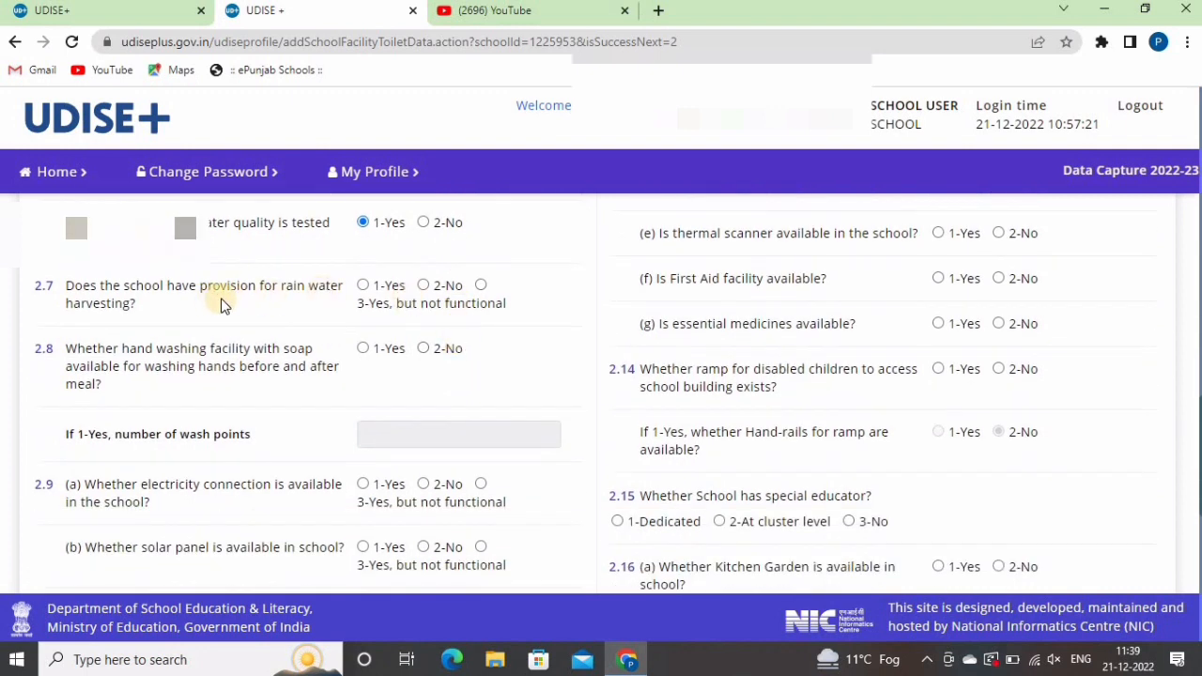
click(423, 286)
Answer 1-Yes for hand washing in 2.8 with 1 wash point, and 1-Yes for electricity connection and solar panel in 2.9
scroll(425, 289, down, 1)
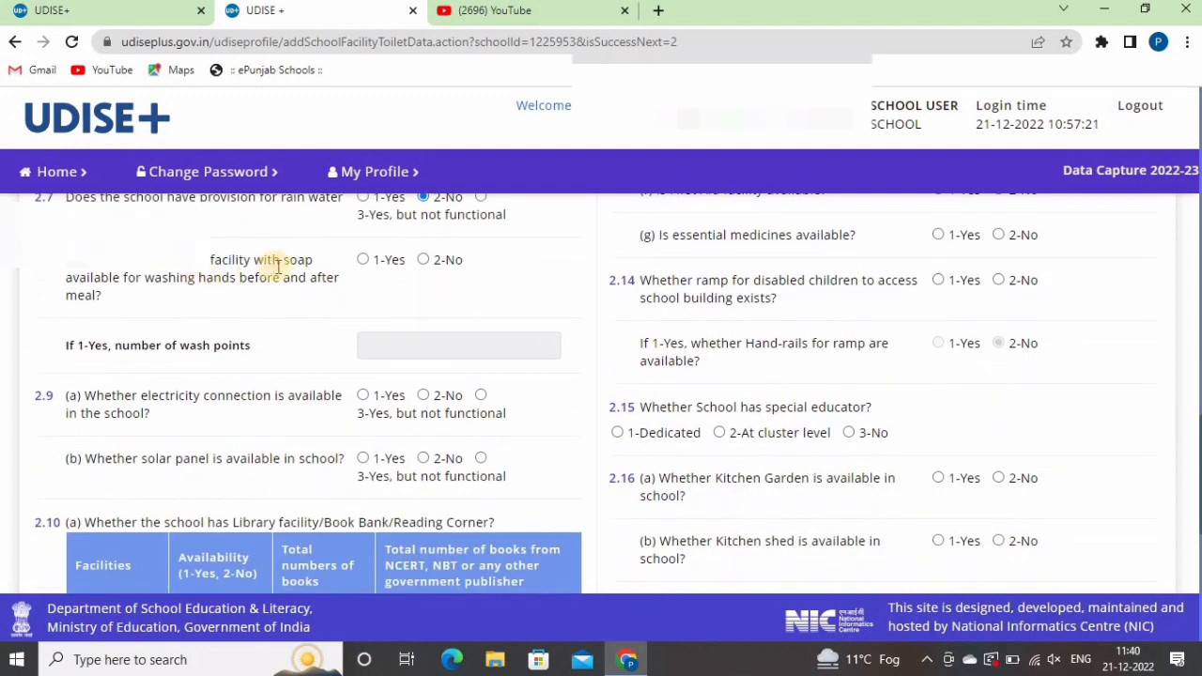
click(363, 260)
scroll(366, 258, down, 1)
click(363, 305)
scroll(363, 291, down, 1)
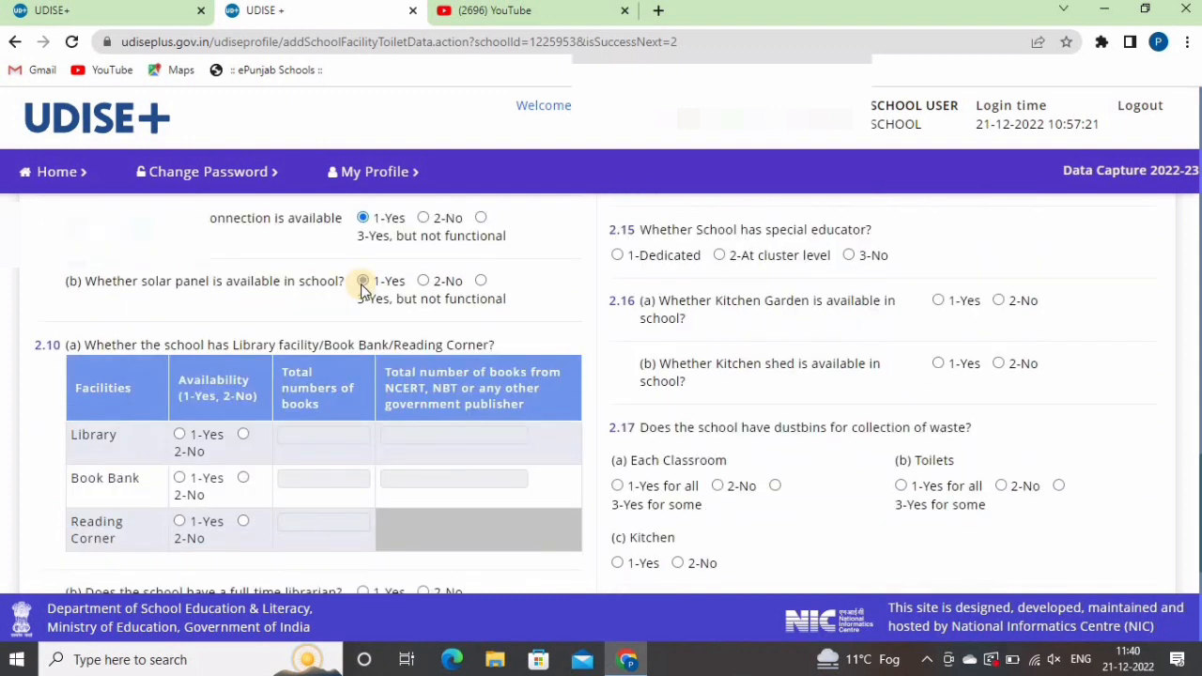
click(362, 282)
Mark all 2.10 (a) facilities available: Library with 2977 books and 0 government-published, Book Bank with 90, and Reading Corner with 195
scroll(362, 282, down, 1)
click(179, 345)
click(322, 345)
text(2977)
key(Tab)
text(0)
click(181, 390)
click(314, 390)
text(90)
click(179, 433)
click(323, 433)
text(195)
Answer 2-No for a full-time librarian in 2.10 (b) and 1-Yes for newspaper and magazine subscription in 2.10 (c)
scroll(428, 475, down, 2)
click(424, 326)
click(363, 371)
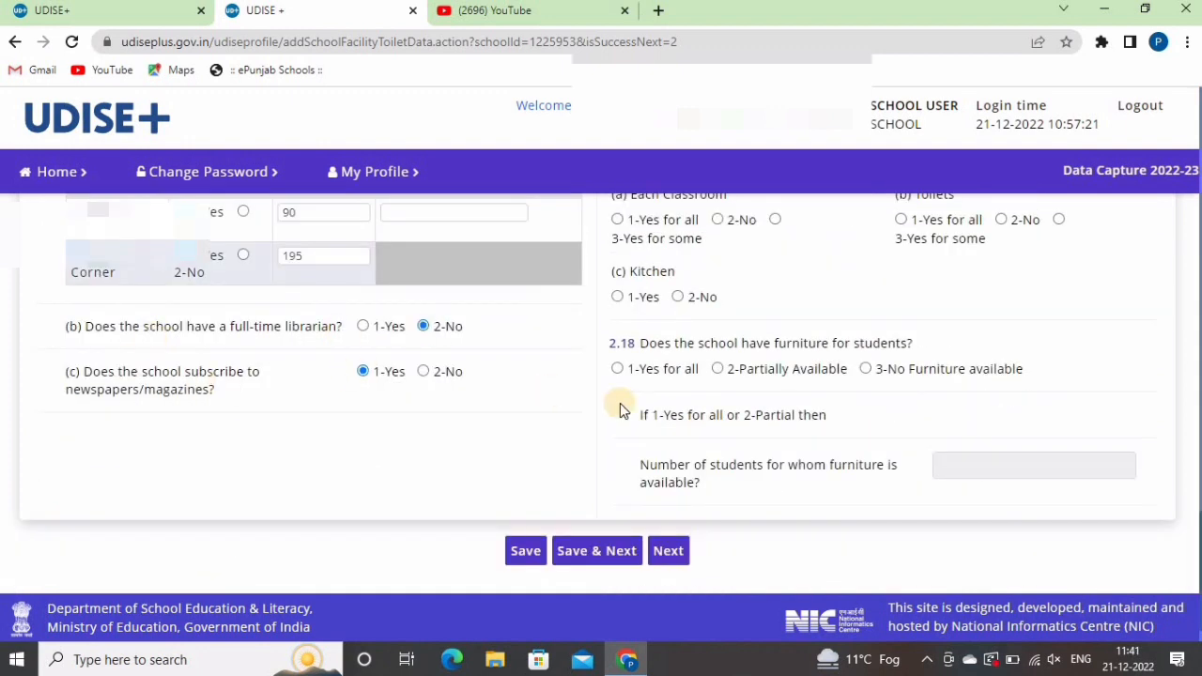
Answer 1-Yes for land available for expansion in 2.11 (a) and for the playground facility in 2.12
scroll(620, 403, up, 6)
click(938, 409)
scroll(997, 406, down, 1)
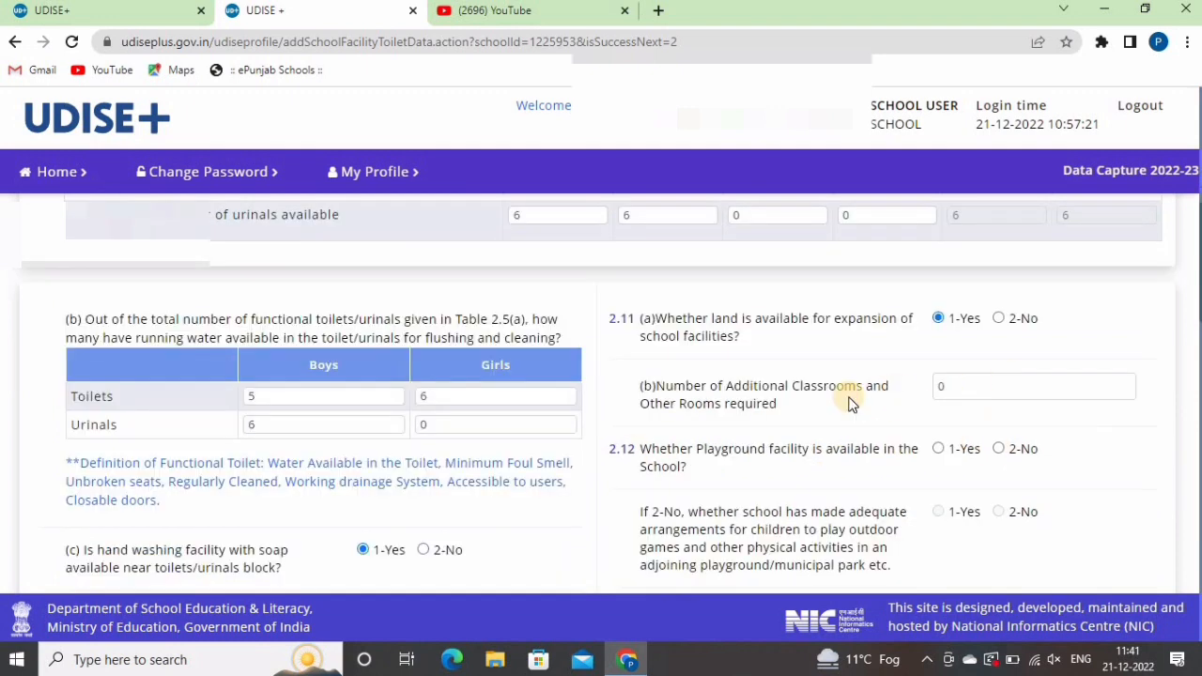
scroll(864, 385, down, 2)
click(938, 271)
Answer 1-Yes for student health check-ups in 2.13 (a) and enter 1 check-up conducted during the last session
click(939, 432)
scroll(949, 395, down, 2)
click(961, 383)
text(1)
Set the health check-up parameters Height, Weight, Eyes, Dental and Throat to 1-Yes
scroll(699, 355, down, 1)
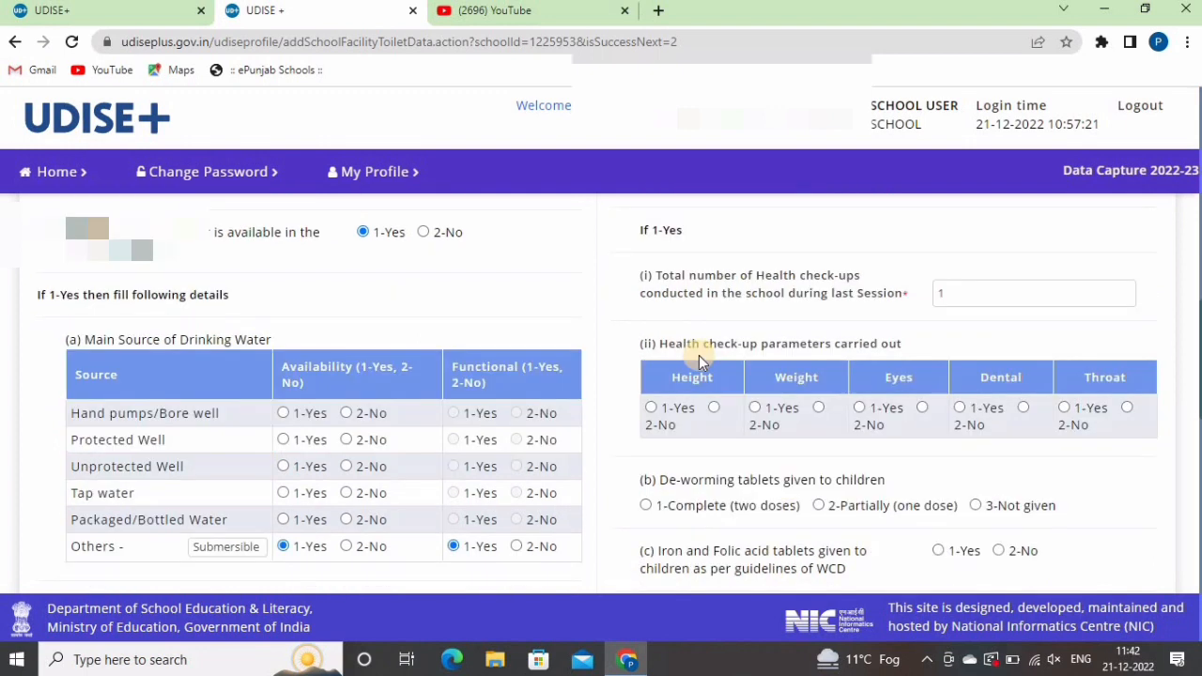
click(651, 408)
click(756, 408)
click(859, 408)
click(960, 407)
click(1064, 408)
Set 2.13 de-worming tablets to 1-Complete (two doses) and answer 1-Yes for iron/folic acid tablets, annual health records, thermal scanner and essential medicines
scroll(1033, 408, down, 2)
click(646, 328)
click(938, 373)
click(938, 436)
scroll(930, 423, down, 2)
click(938, 321)
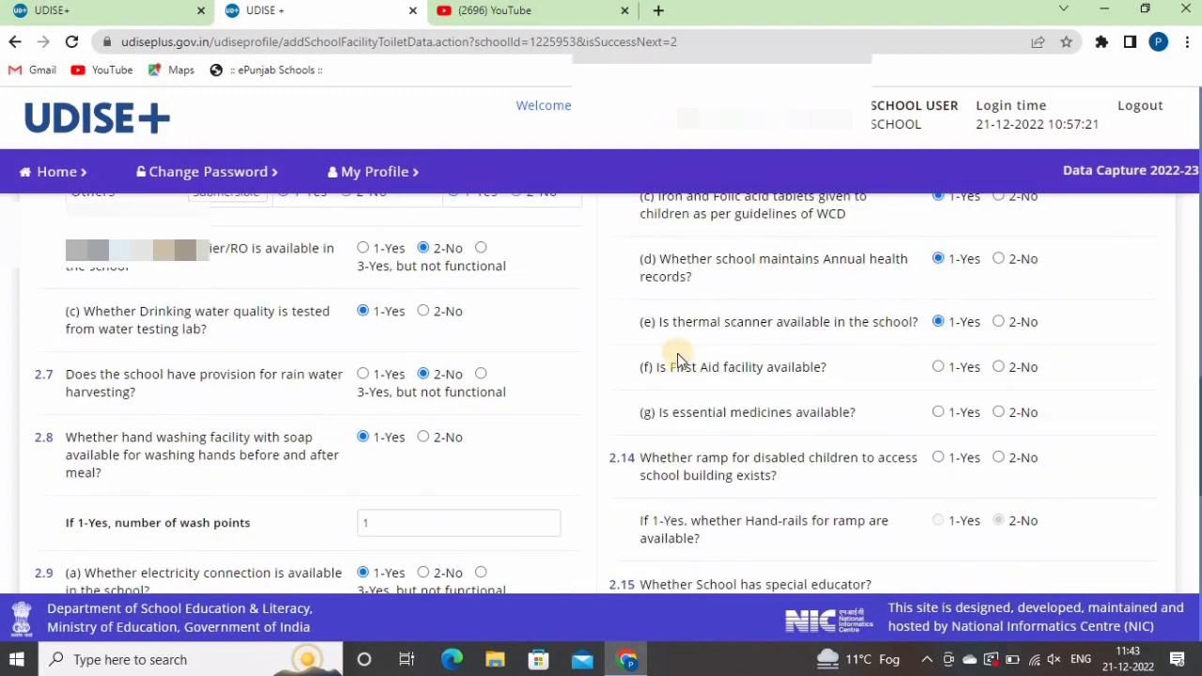
click(939, 410)
Answer 1-Yes for the ramp and hand-rails in 2.14, and for the kitchen garden and kitchen shed in 2.16
scroll(939, 403, down, 2)
click(939, 281)
click(939, 342)
scroll(926, 347, down, 2)
click(938, 300)
scroll(935, 287, down, 1)
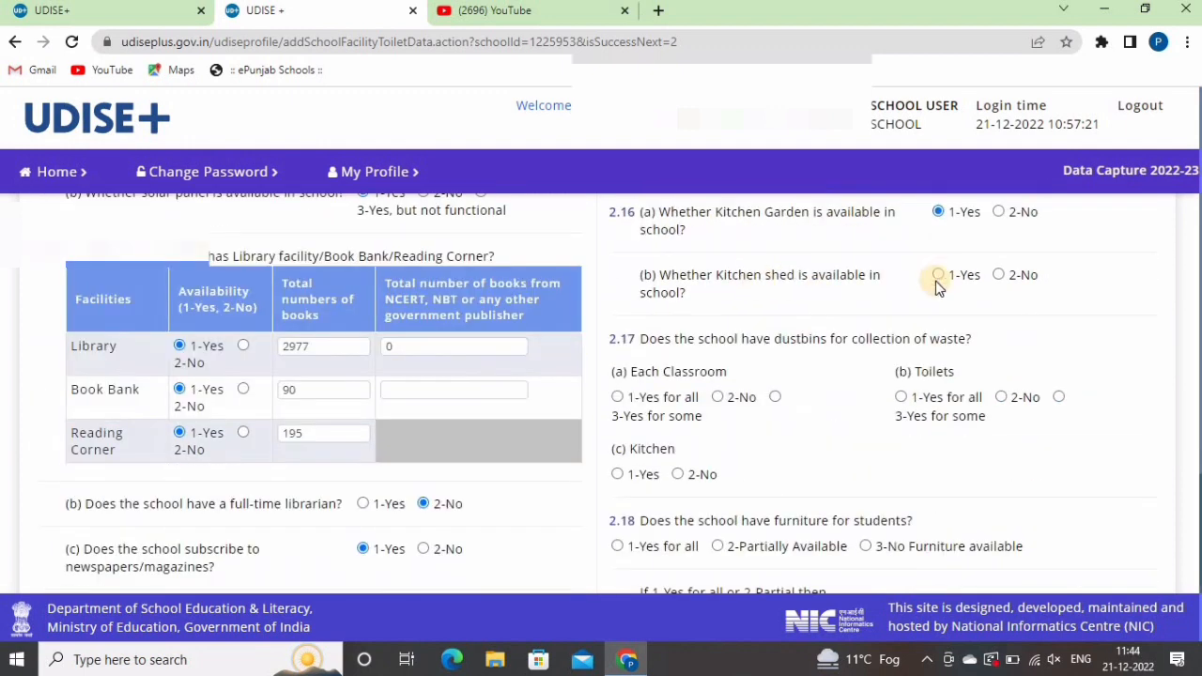
click(939, 274)
Set dustbins in 2.17 to 1-Yes for all for classrooms and toilets, and 1-Yes for the kitchen
scroll(942, 282, down, 1)
click(617, 308)
click(903, 309)
scroll(904, 309, down, 2)
click(617, 255)
Set student furniture in 2.18 to 1-Yes for all with 400 students, and try to save section 2.5 to 2.18
click(618, 326)
click(1013, 430)
text(400)
click(595, 508)
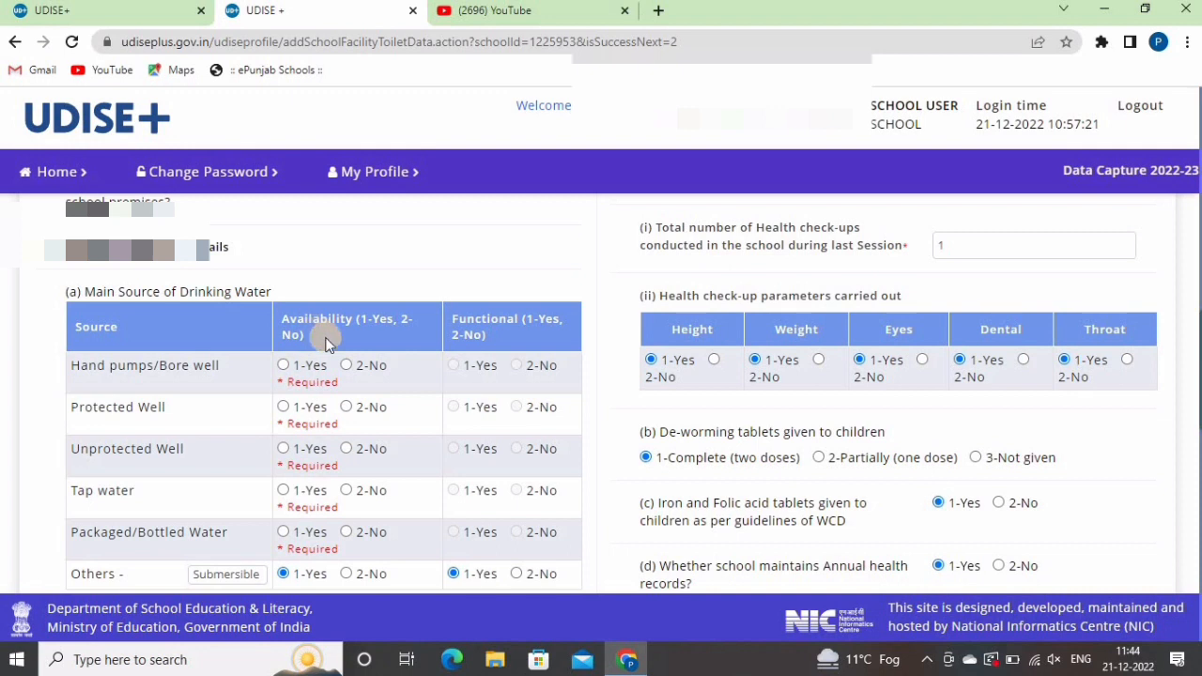
Set availability to 2-No for hand pumps, protected well, unprotected well, tap water and packaged water in 2.6 (a)
click(346, 365)
click(345, 392)
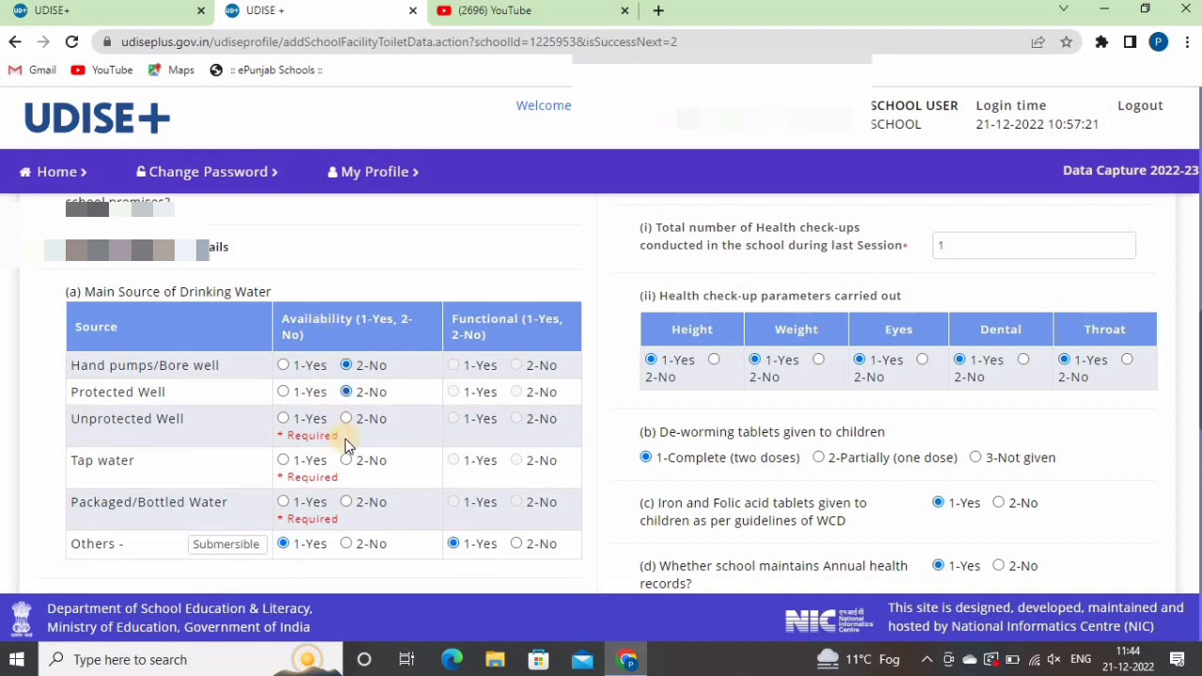
click(346, 418)
click(347, 447)
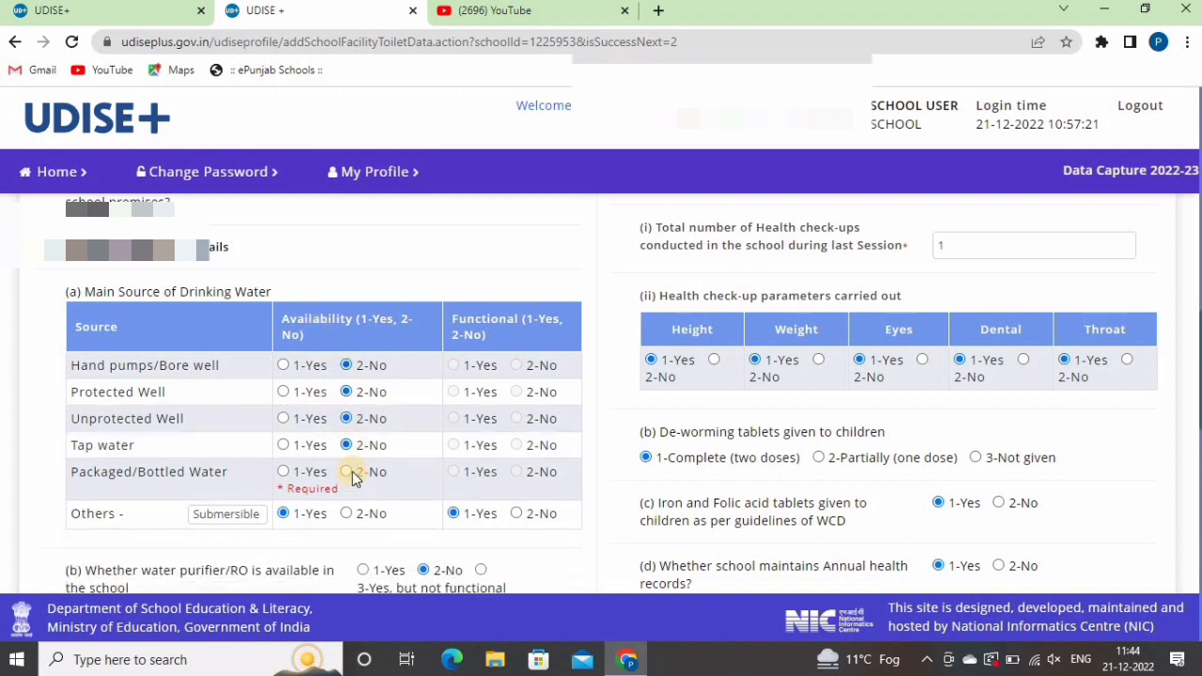
click(347, 471)
Enter 0 government-published books for the Book Bank in 2.10, save section 2.5 to 2.18 and continue to the next one
scroll(449, 411, down, 10)
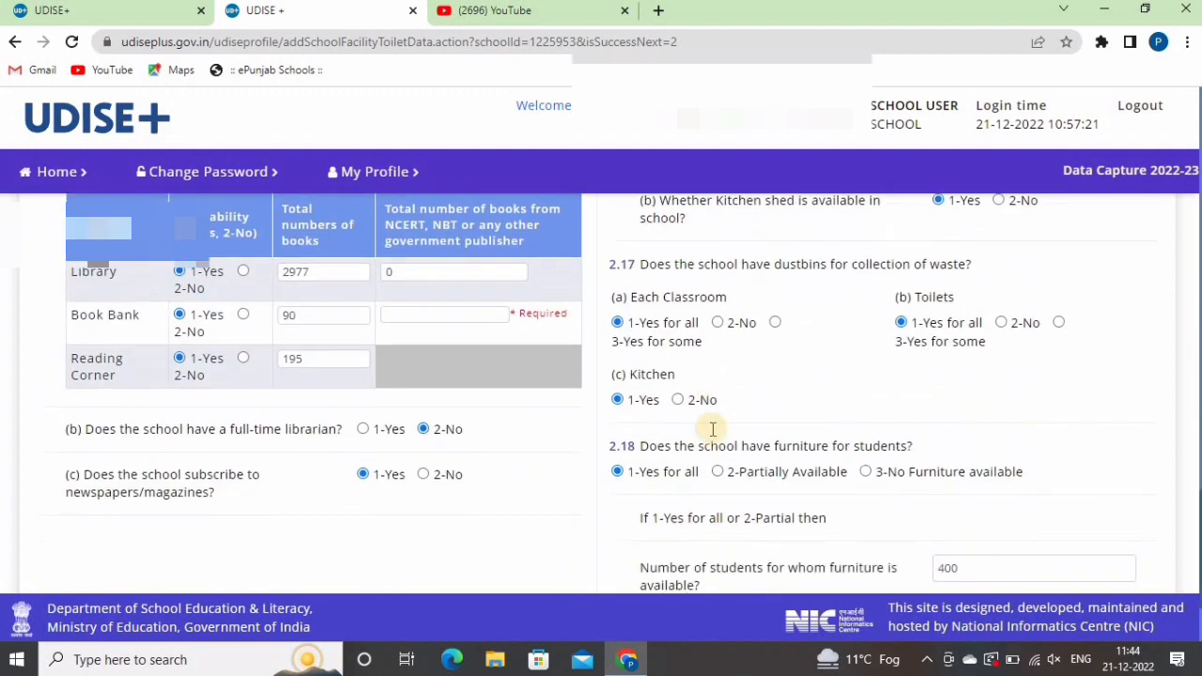
scroll(593, 429, up, 2)
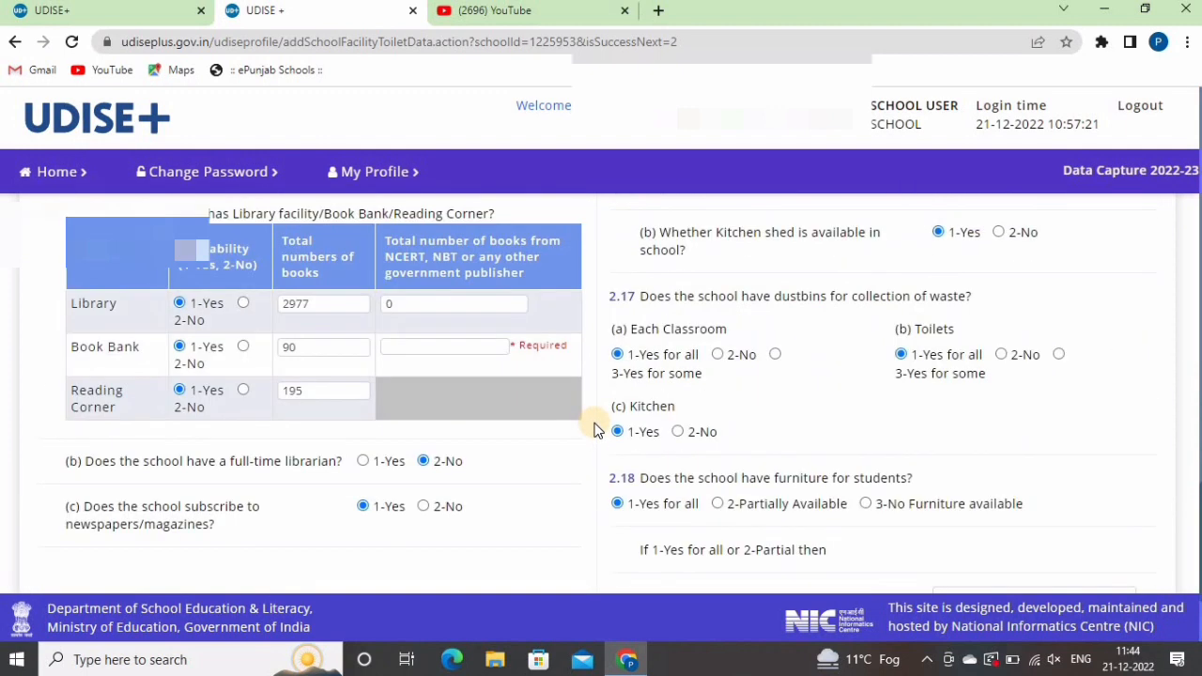
click(474, 346)
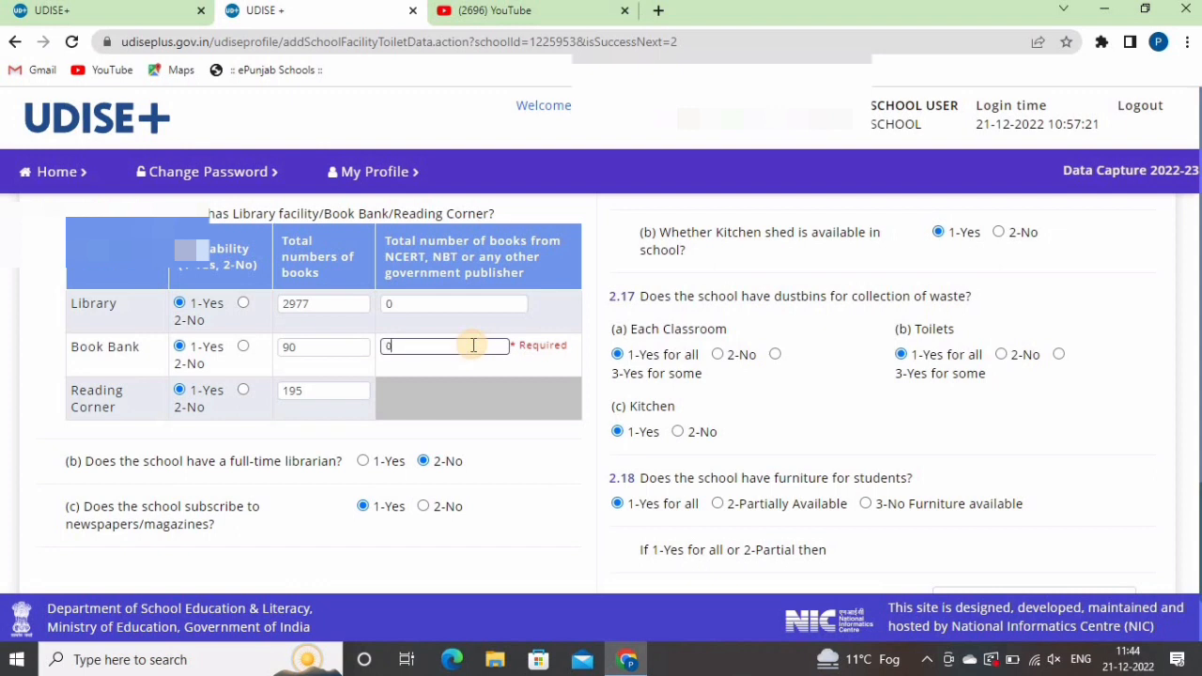
click(553, 472)
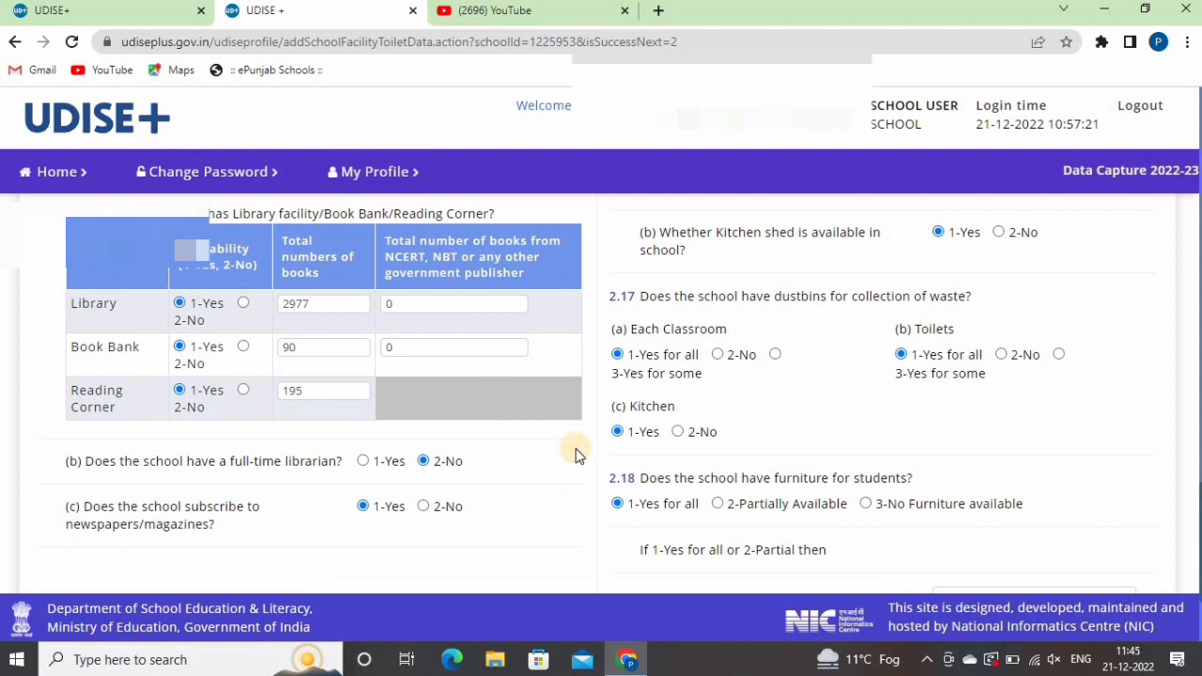
scroll(576, 455, down, 2)
click(593, 508)
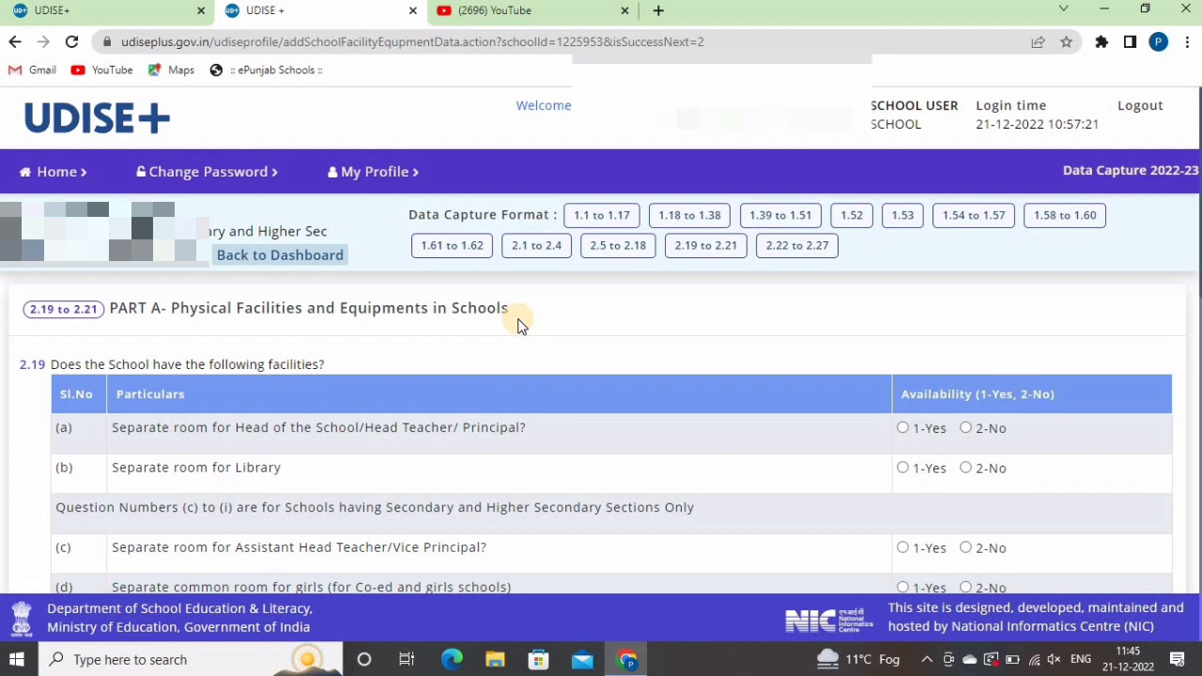
Answer 1-Yes in 2.19 for separate rooms for the Head Teacher/Principal (a) and the Library (b)
scroll(520, 324, down, 1)
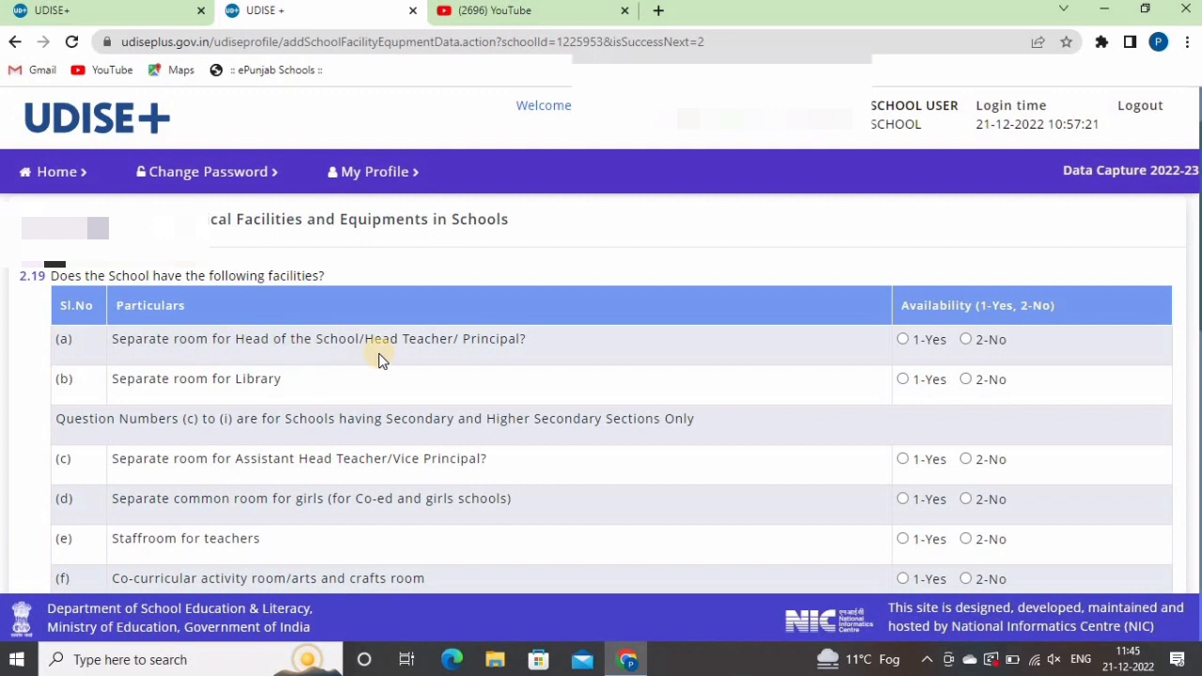
click(918, 340)
click(903, 380)
Answer 2-No for the Vice Principal's room, girls' common room and co-curricular activity room in 2.19, and 1-Yes for the teachers' staffroom
scroll(283, 262, down, 2)
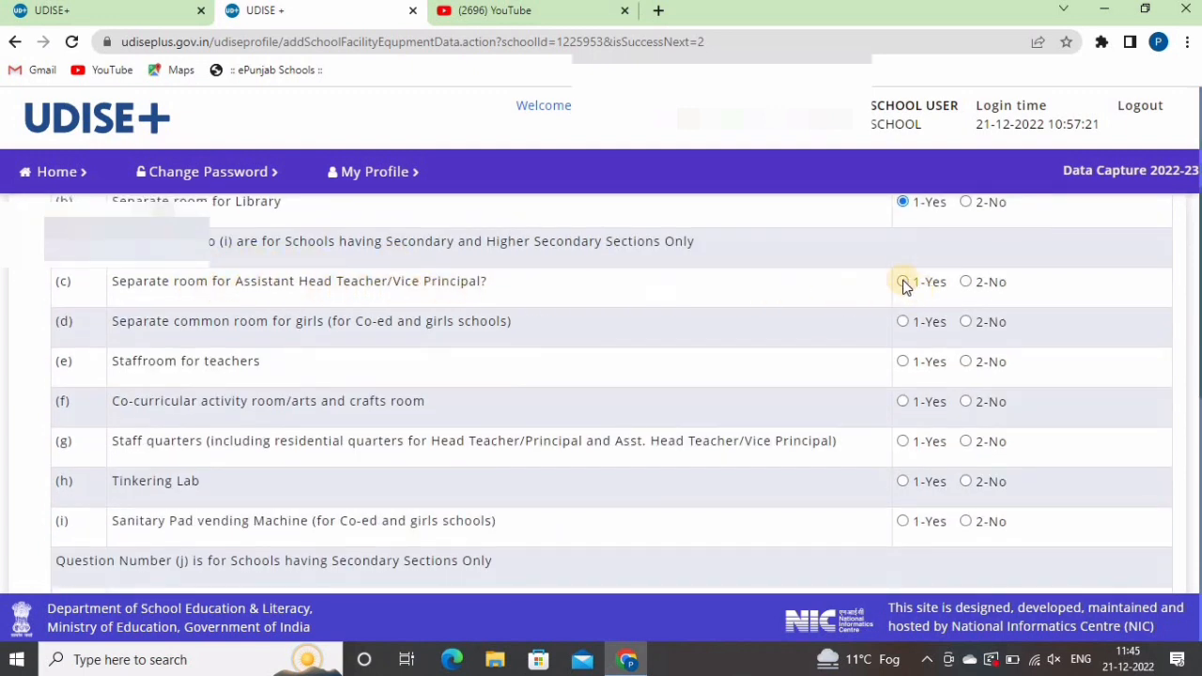
click(967, 282)
click(968, 323)
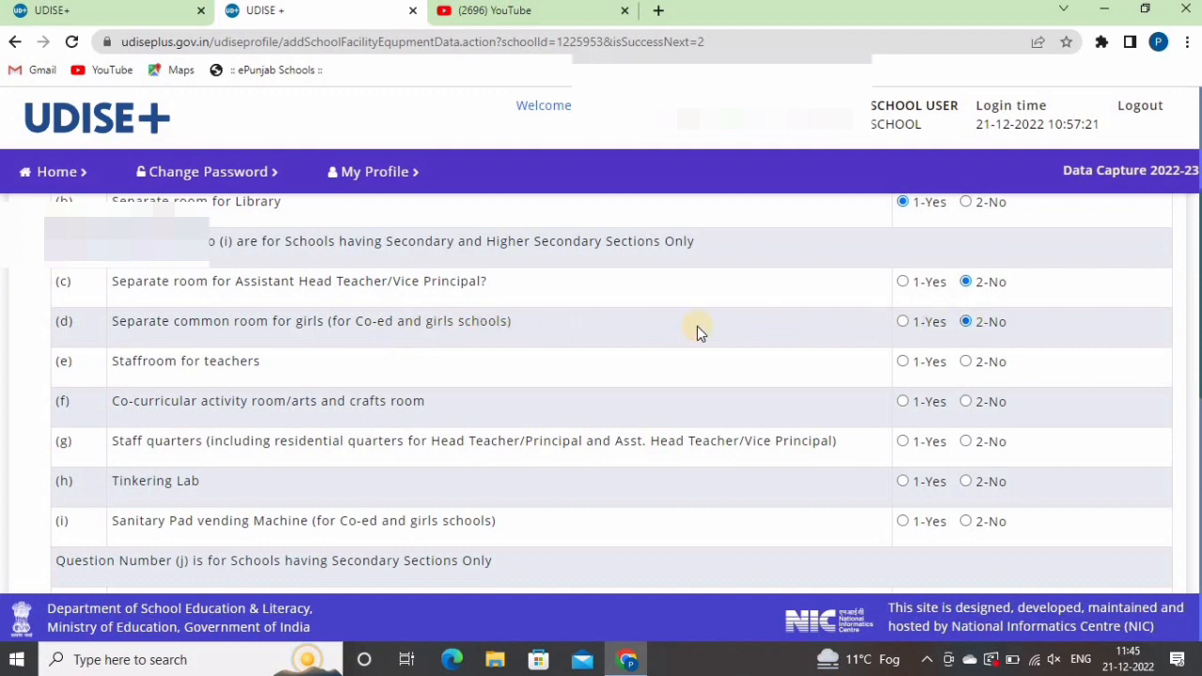
scroll(611, 322, down, 1)
click(902, 273)
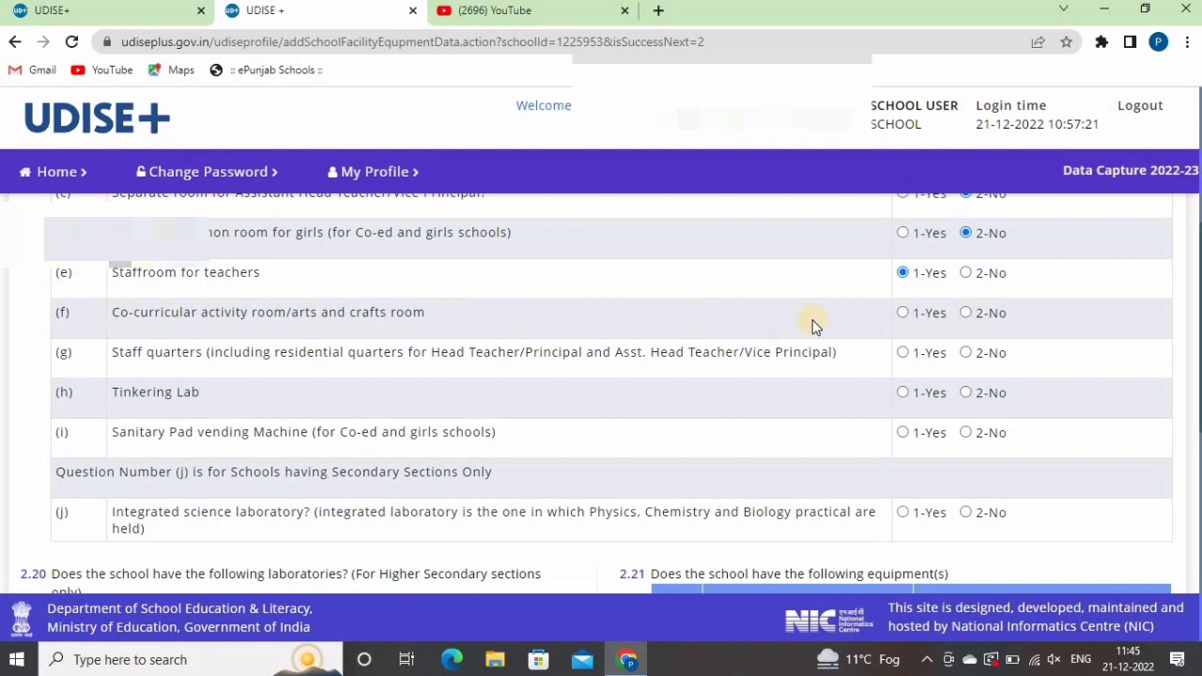
click(967, 313)
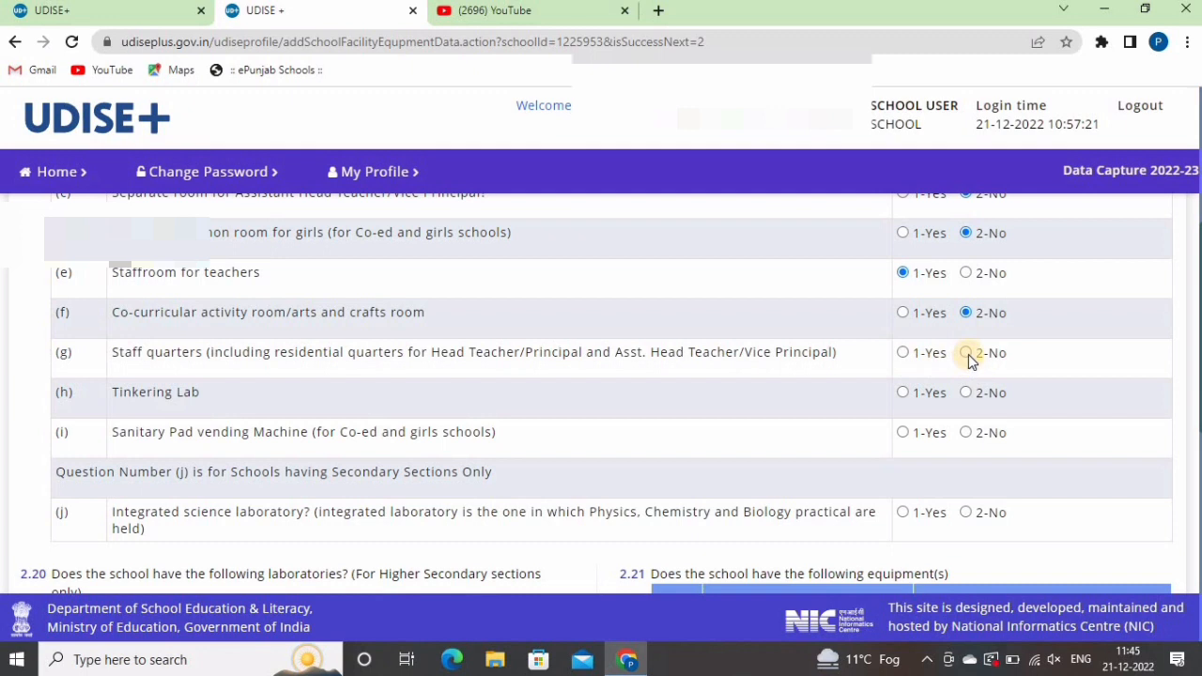
Set separate room availability to 2-No for all the laboratories, Physics through Psychology, in 2.20
scroll(971, 360, down, 3)
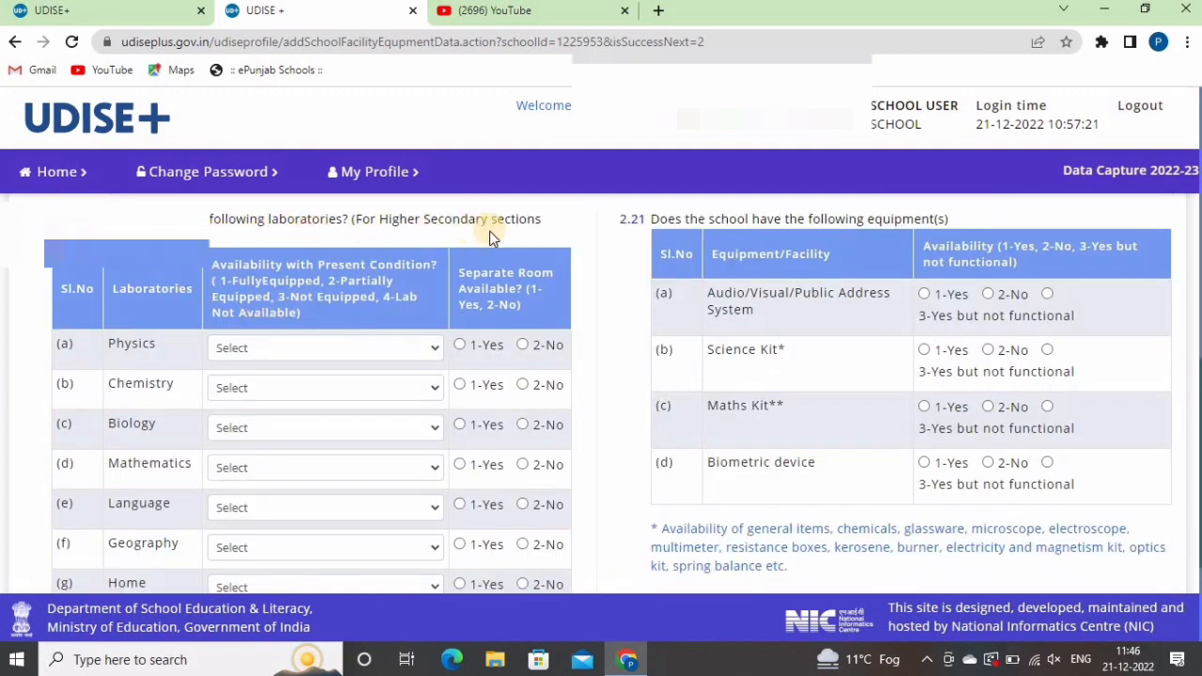
scroll(489, 231, down, 1)
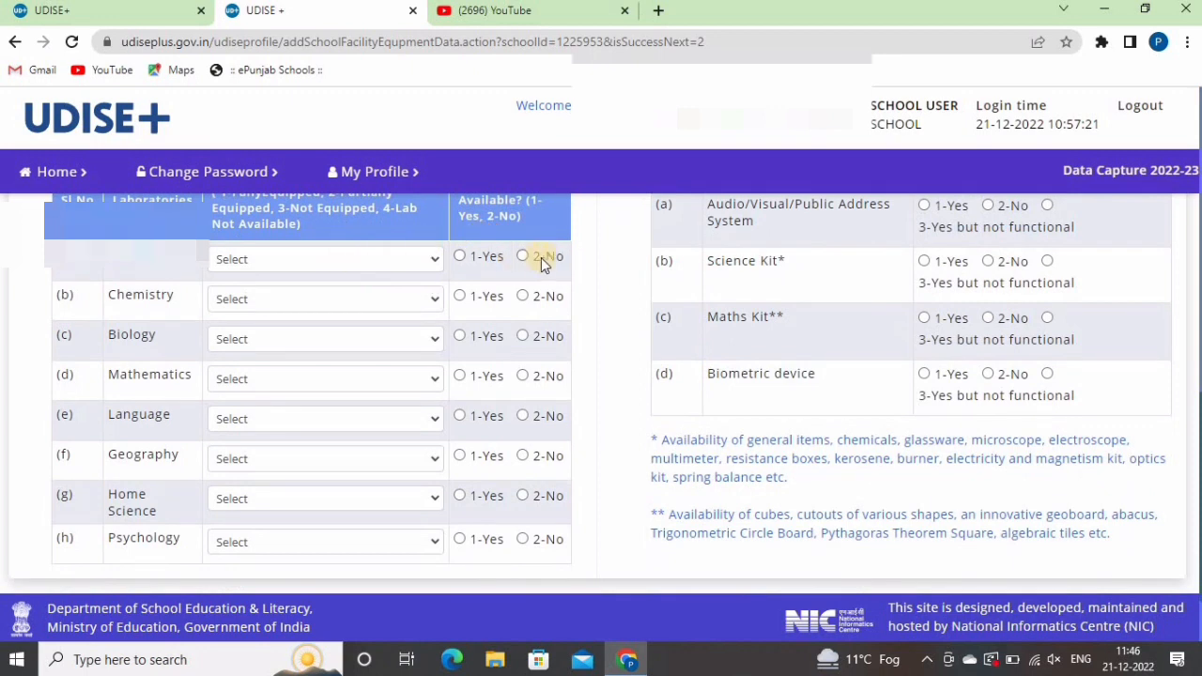
click(523, 257)
click(523, 296)
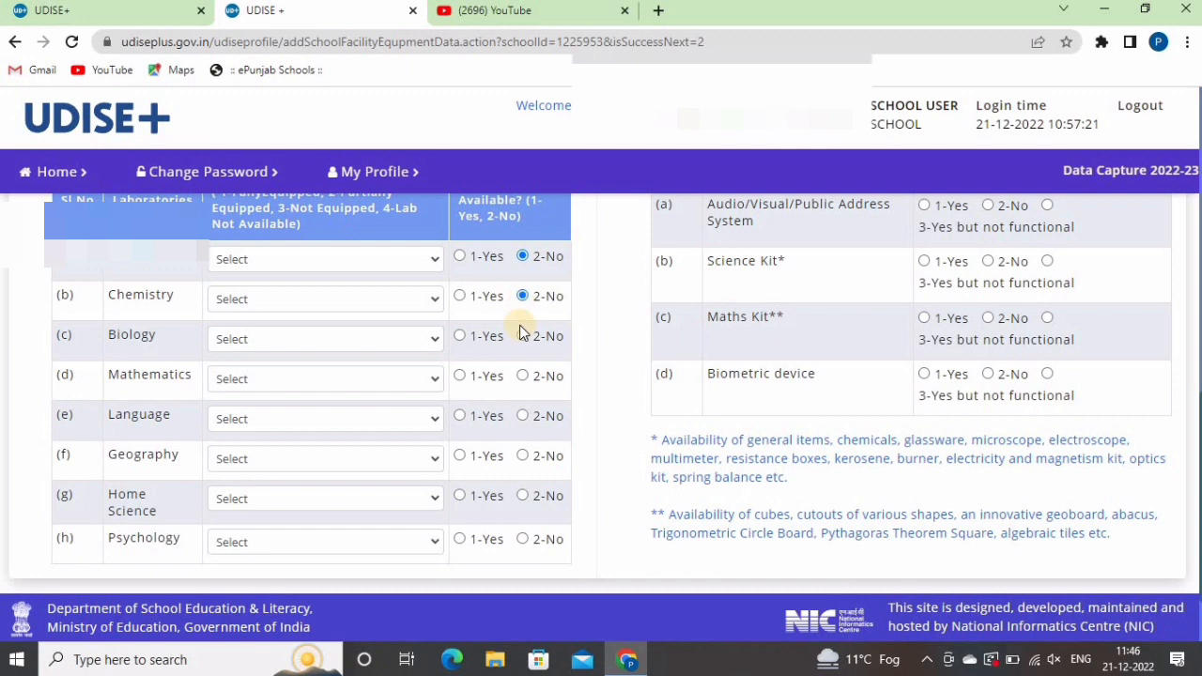
click(522, 376)
click(524, 417)
click(523, 457)
Set the present condition to 4-Lab Not Available for the Physics, Chemistry, Biology and Mathematics laboratories in 2.20
scroll(373, 364, up, 1)
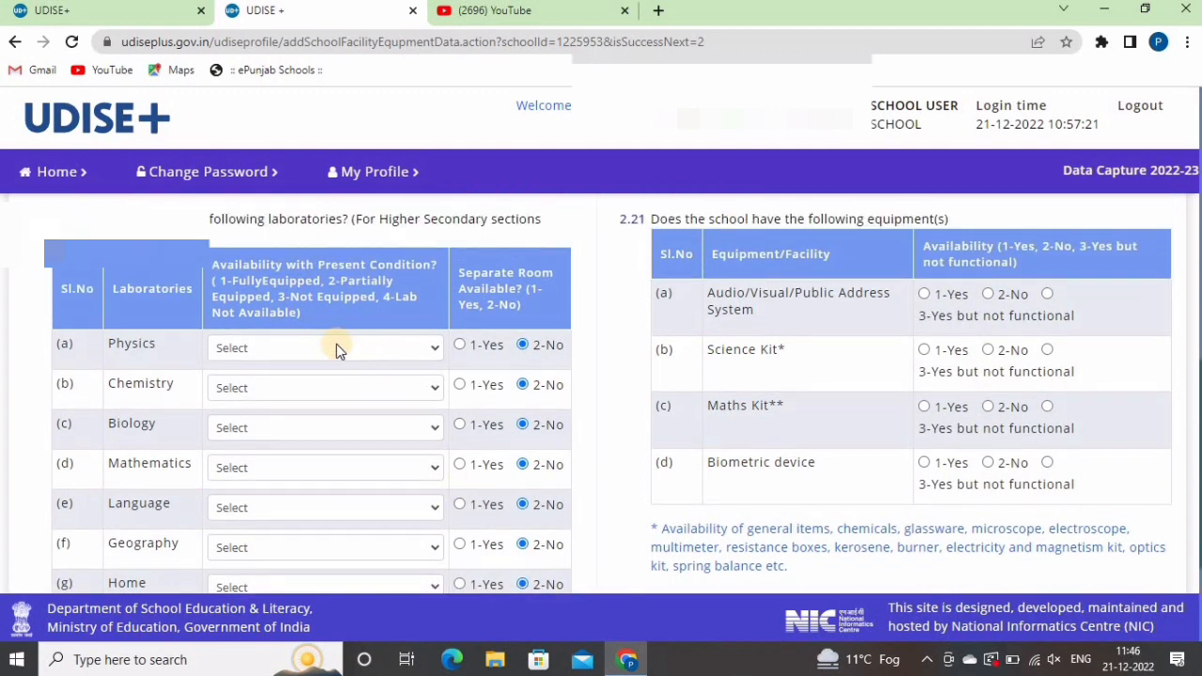
click(335, 347)
click(288, 438)
click(269, 388)
click(255, 478)
scroll(282, 338, down, 1)
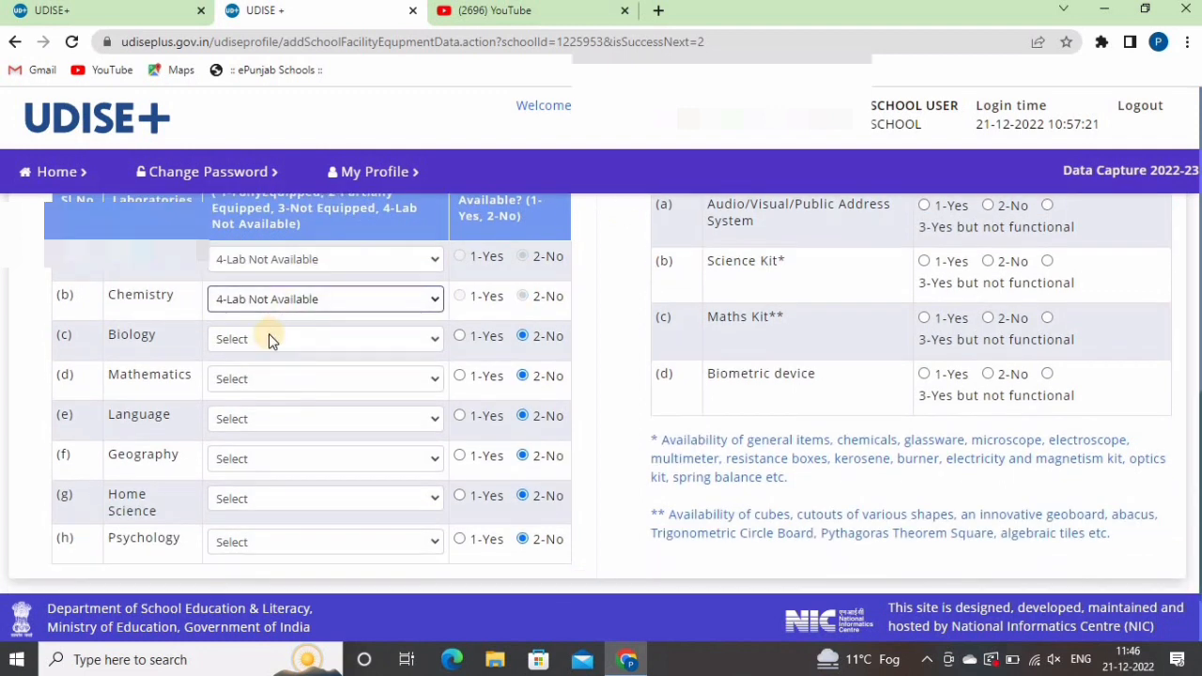
click(269, 339)
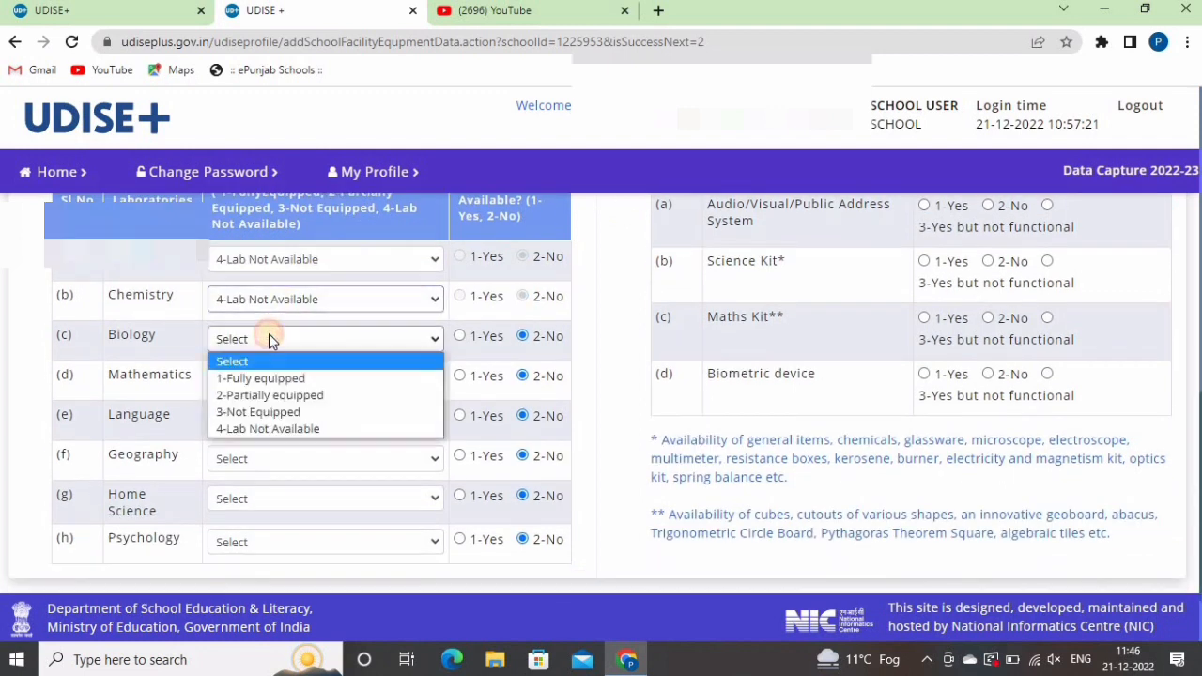
click(289, 425)
click(291, 380)
click(267, 469)
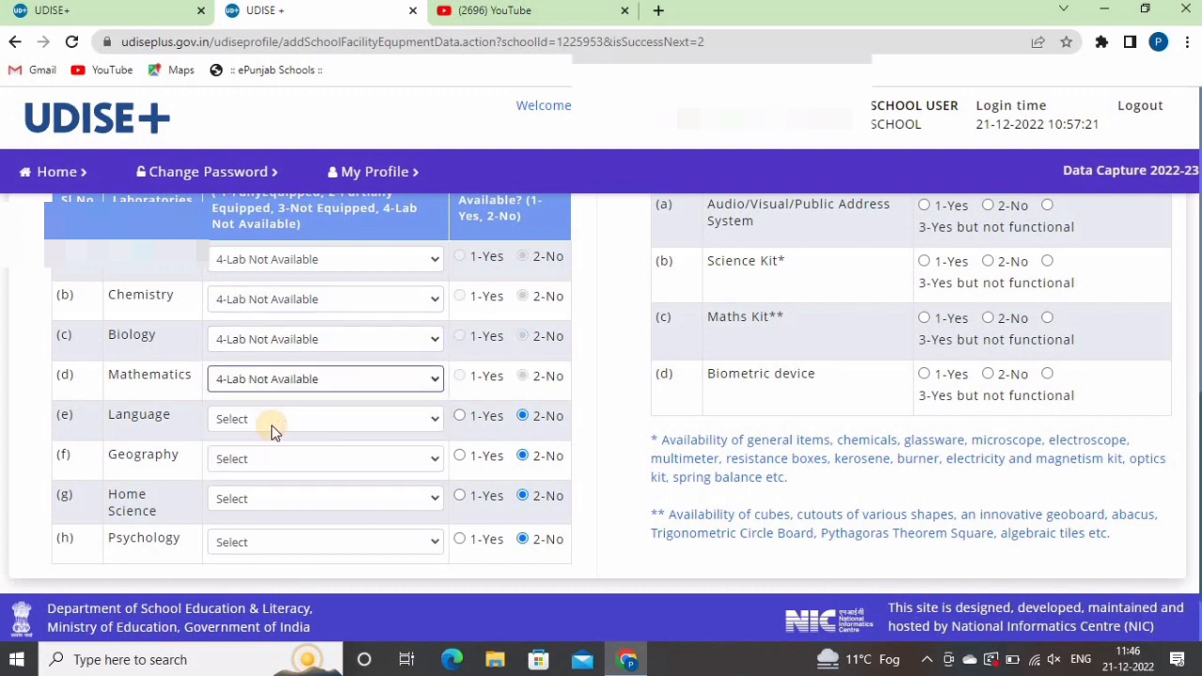
Set the present condition to 4-Lab Not Available for the Language, Geography, Home Science and Psychology laboratories in 2.20
click(271, 423)
click(267, 507)
scroll(324, 375, down, 1)
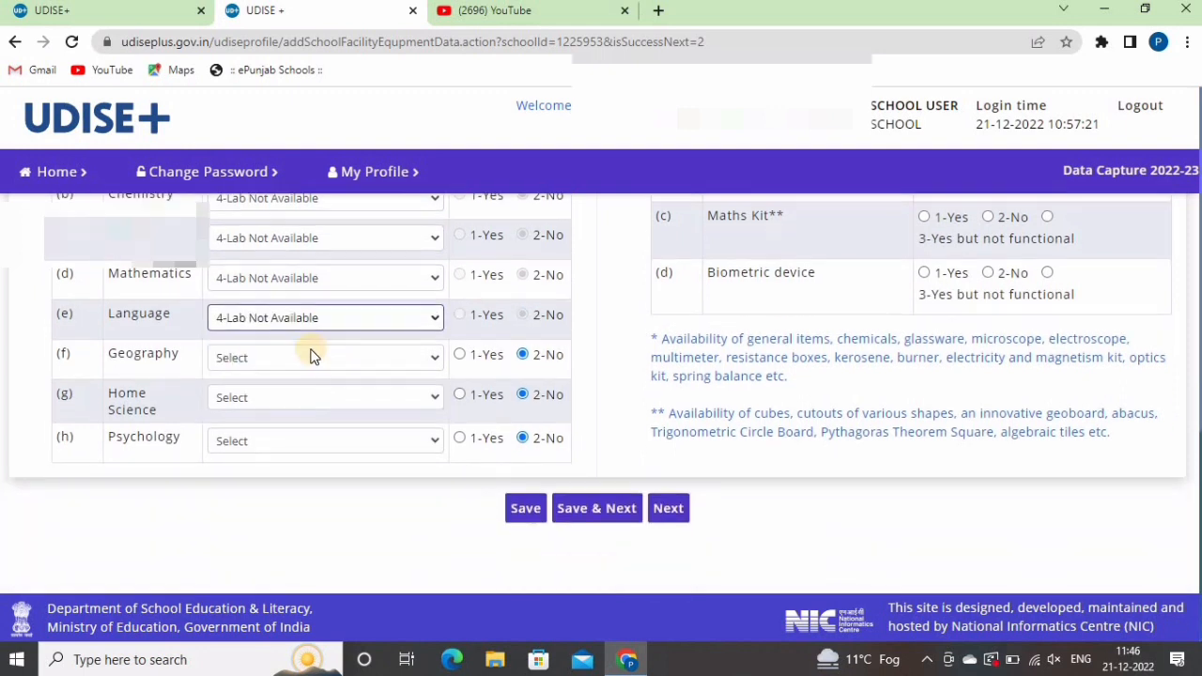
click(313, 354)
click(268, 445)
click(266, 397)
click(255, 486)
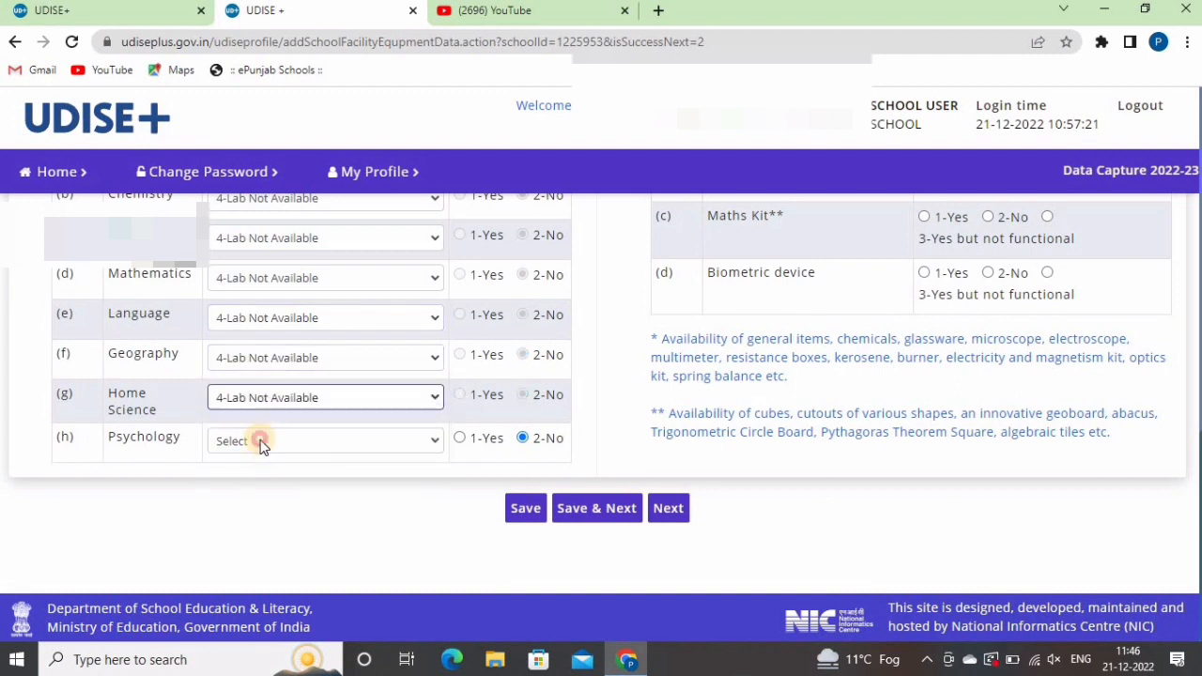
click(260, 440)
click(236, 531)
Answer 1-Yes in 2.21 for the audio/visual/public address system, Science Kit, Maths Kit and biometric device
scroll(940, 380, up, 2)
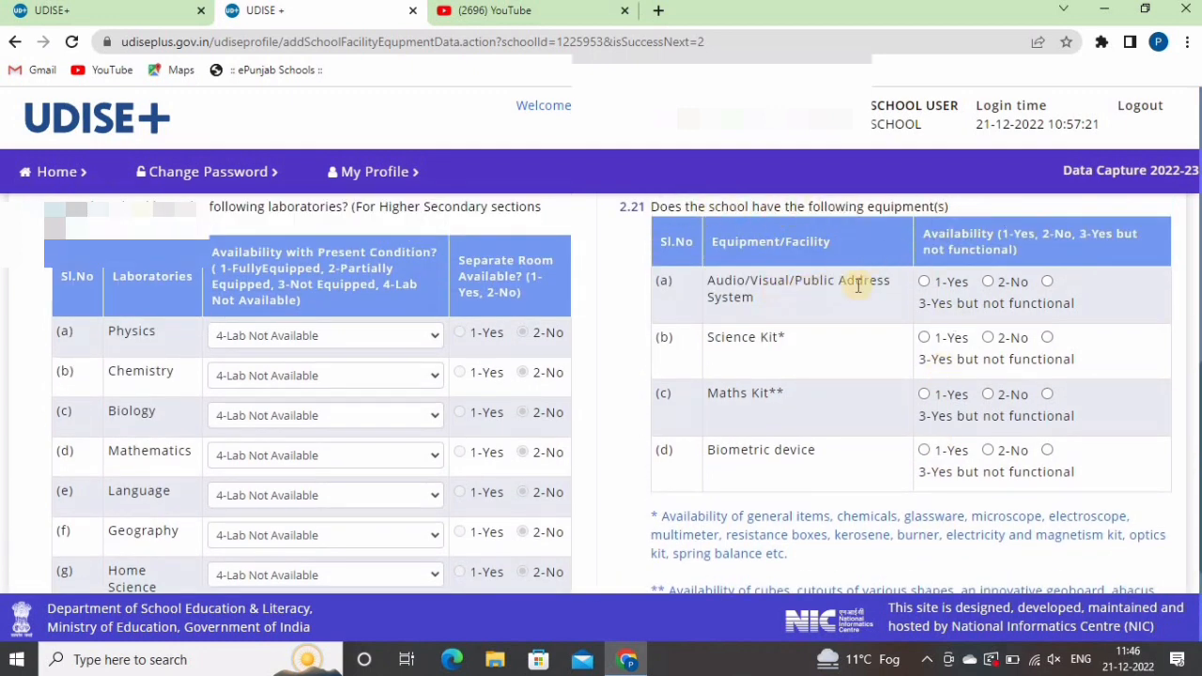
click(923, 281)
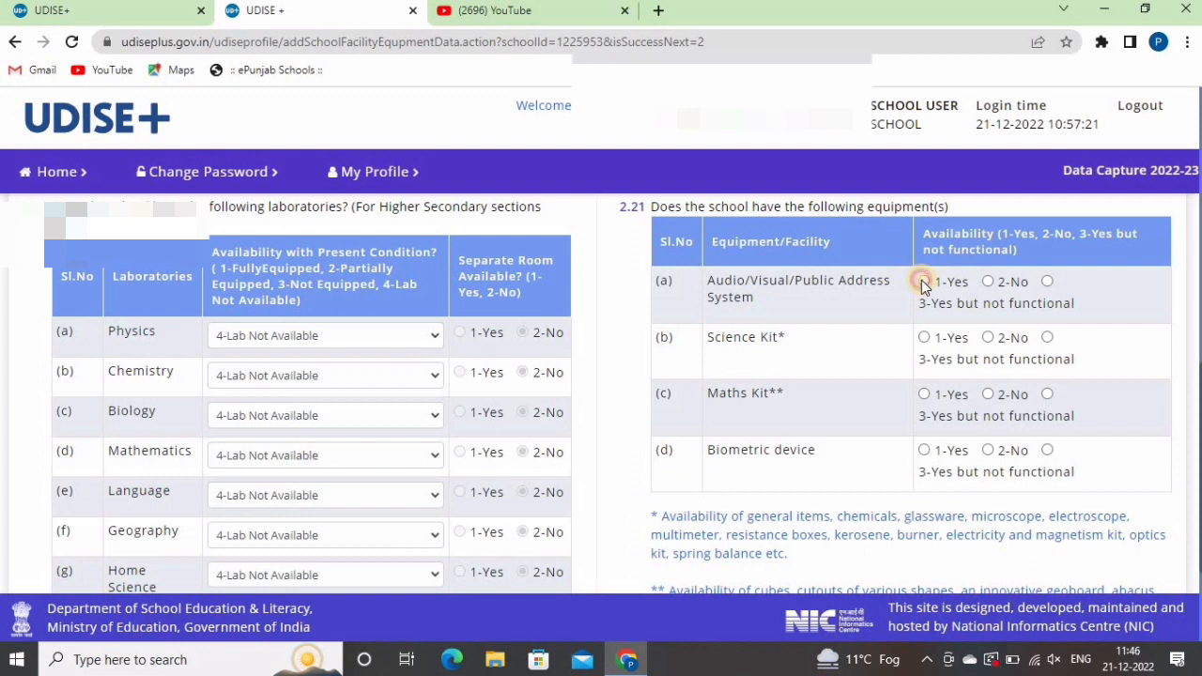
click(925, 338)
click(926, 395)
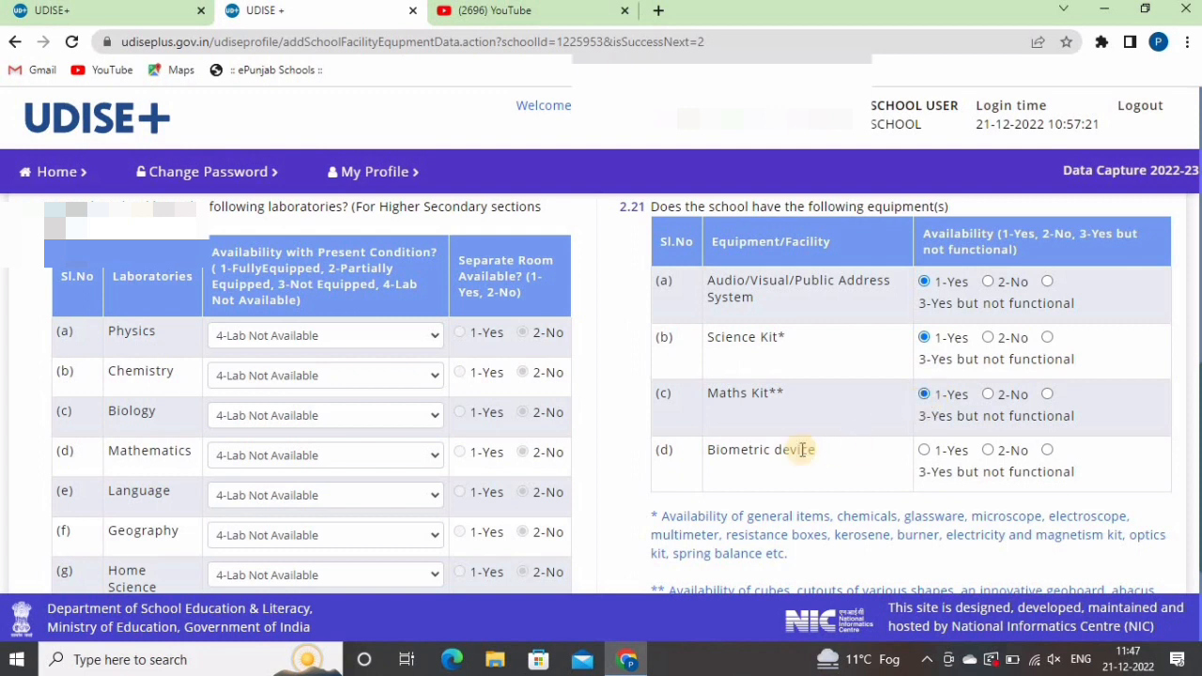
click(925, 453)
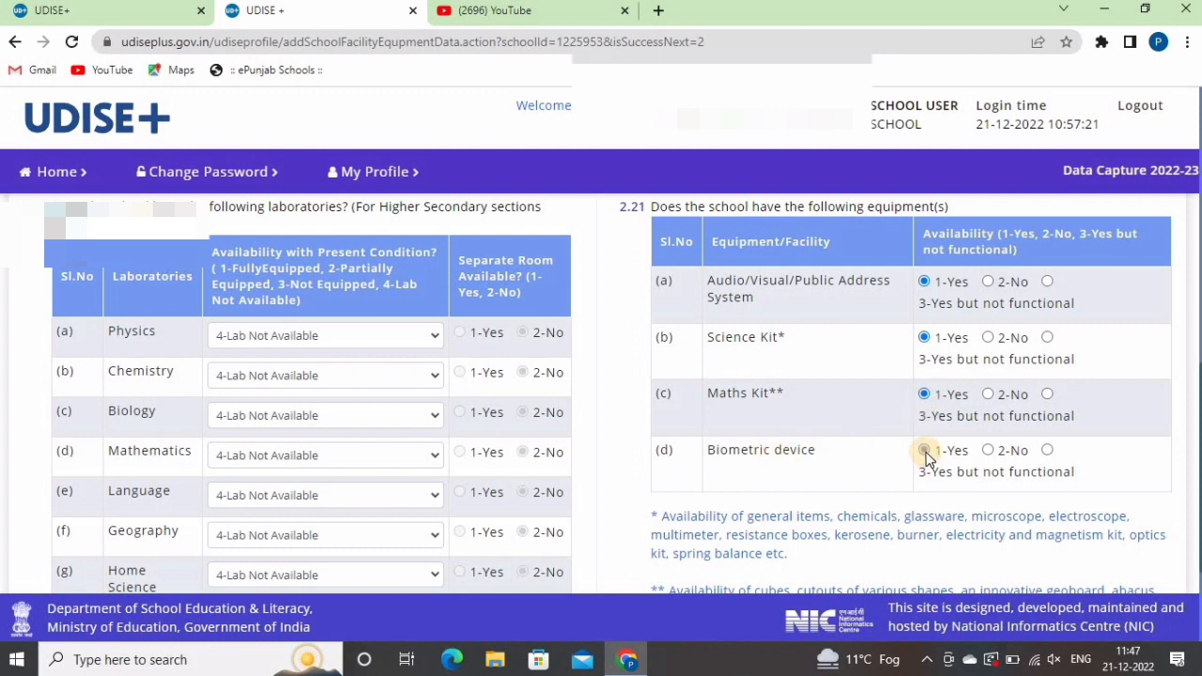
Answer 2-No for the Tinkering Lab in 2.19 (h), save section 2.19 to 2.21 and continue to the next one
scroll(893, 389, down, 2)
click(603, 510)
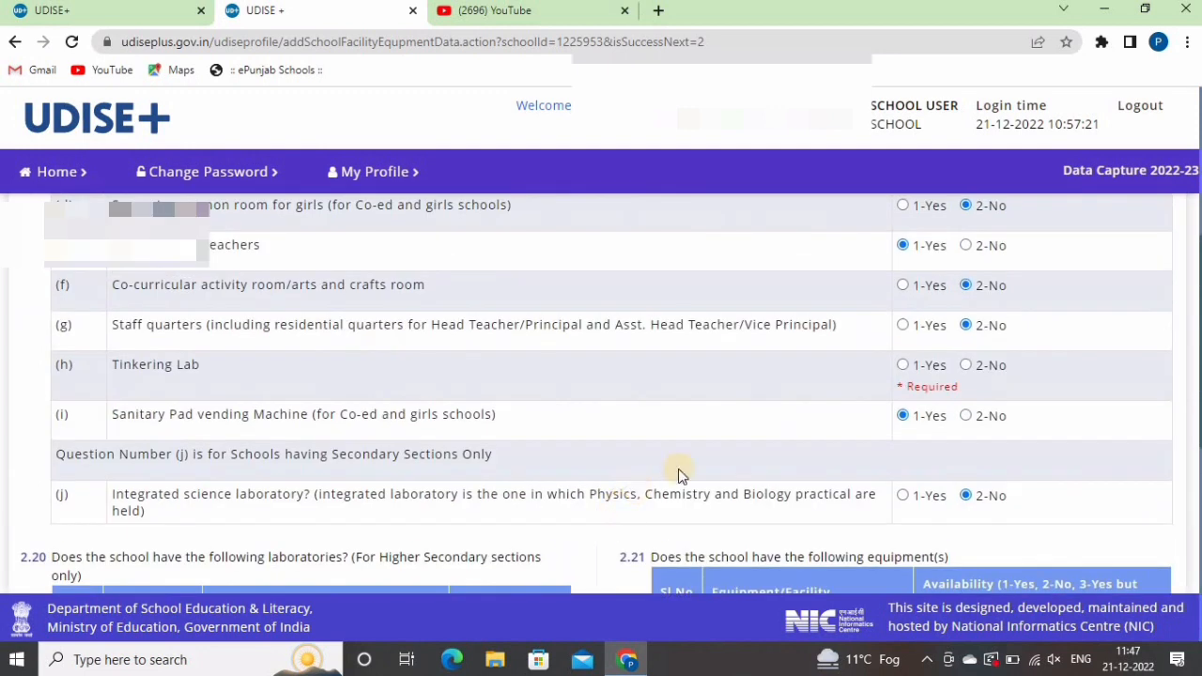
click(971, 367)
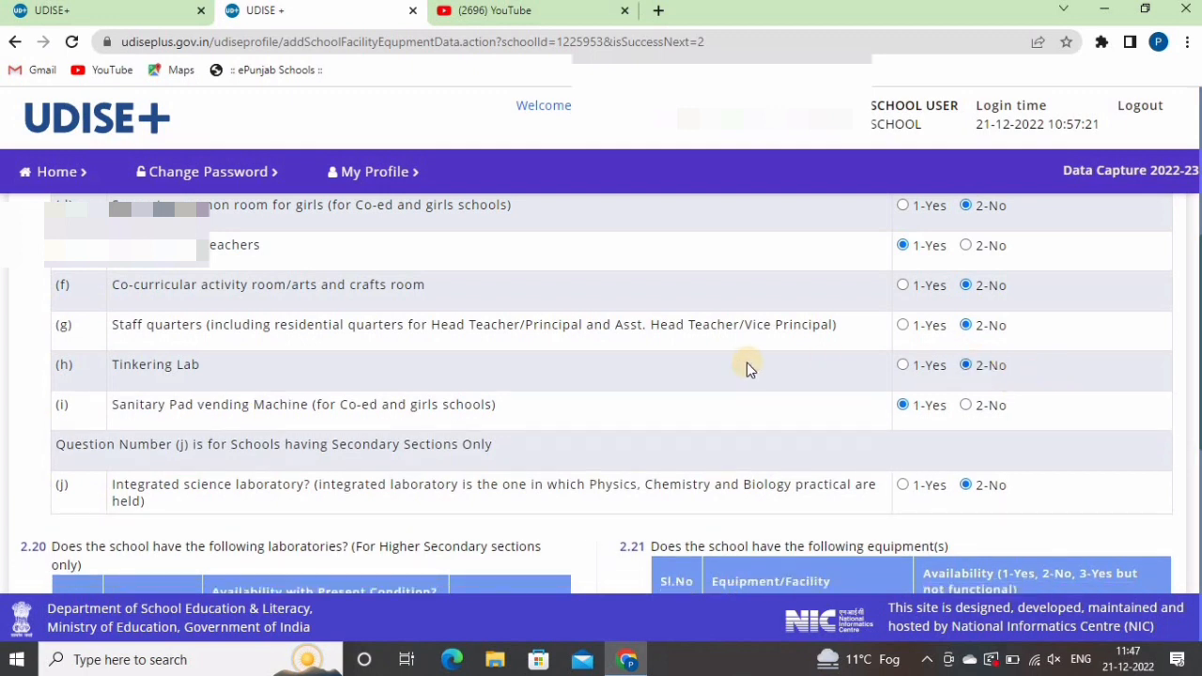
scroll(746, 363, down, 5)
click(612, 507)
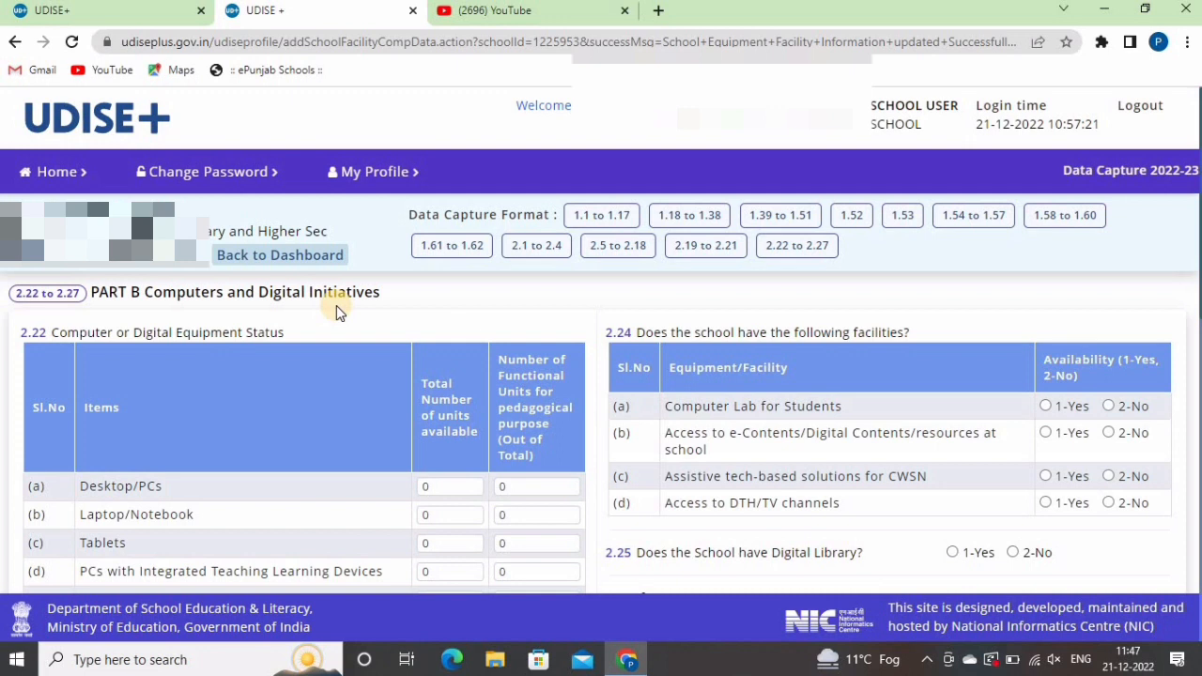
Enter 1 as the total number of units available for both Laptop/Notebook and Tablets in 2.22
scroll(336, 305, down, 1)
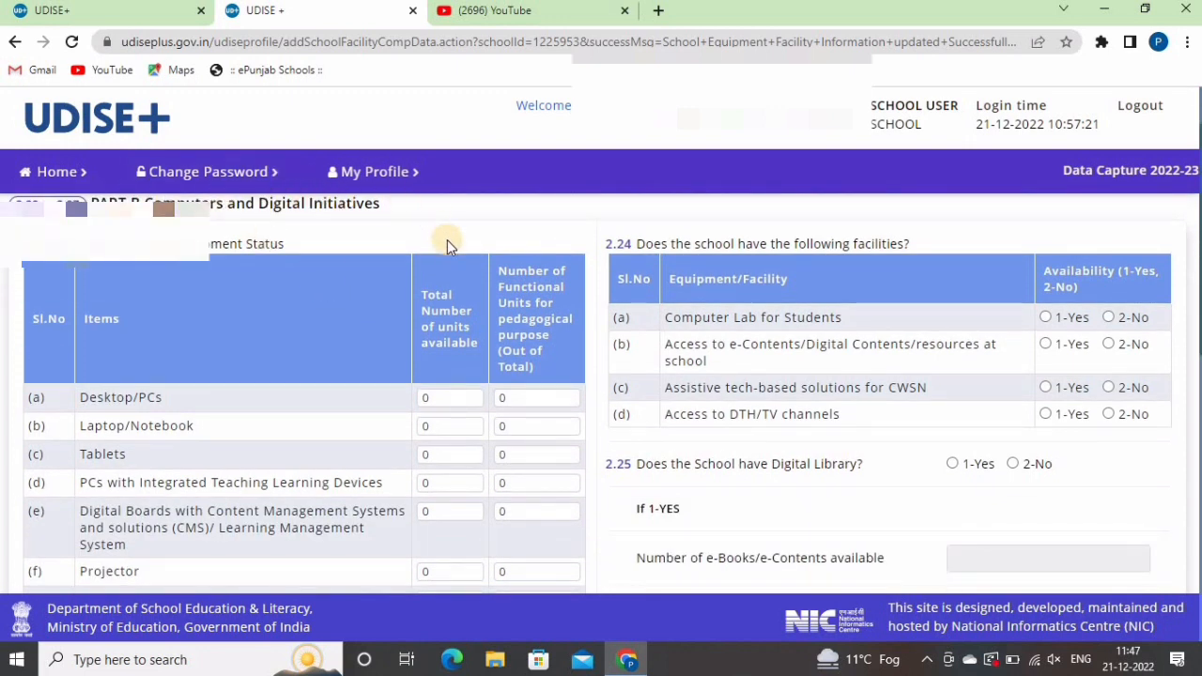
scroll(447, 240, down, 1)
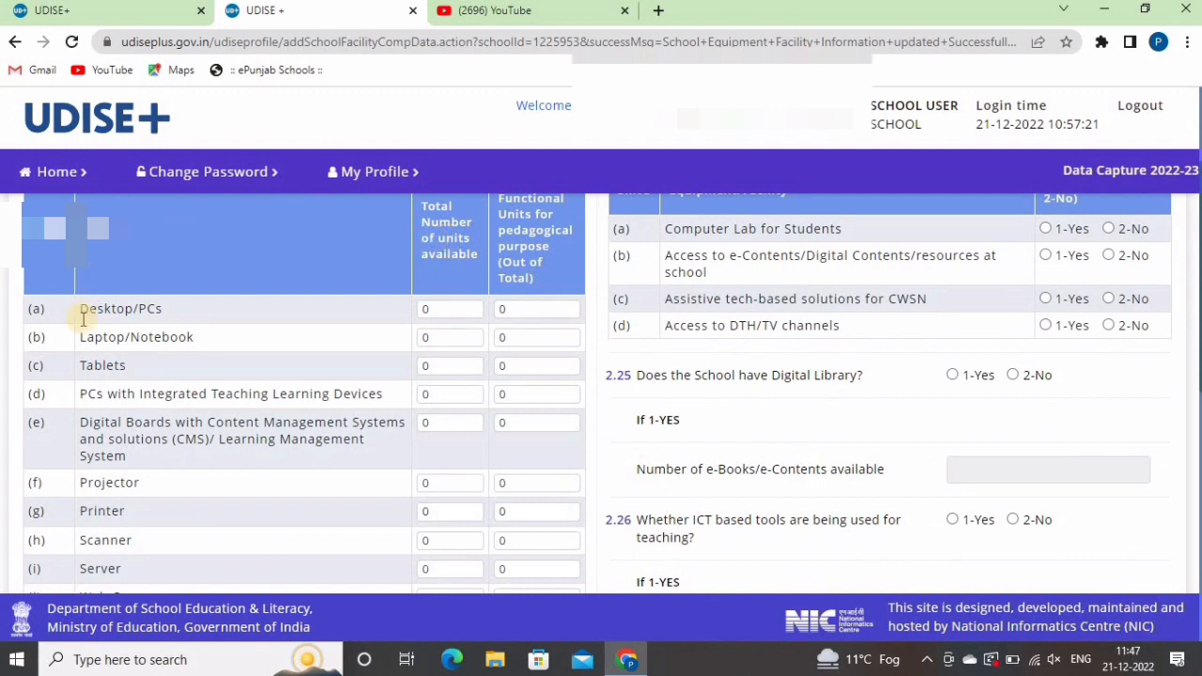
scroll(354, 315, up, 1)
scroll(391, 326, down, 1)
scroll(407, 331, down, 1)
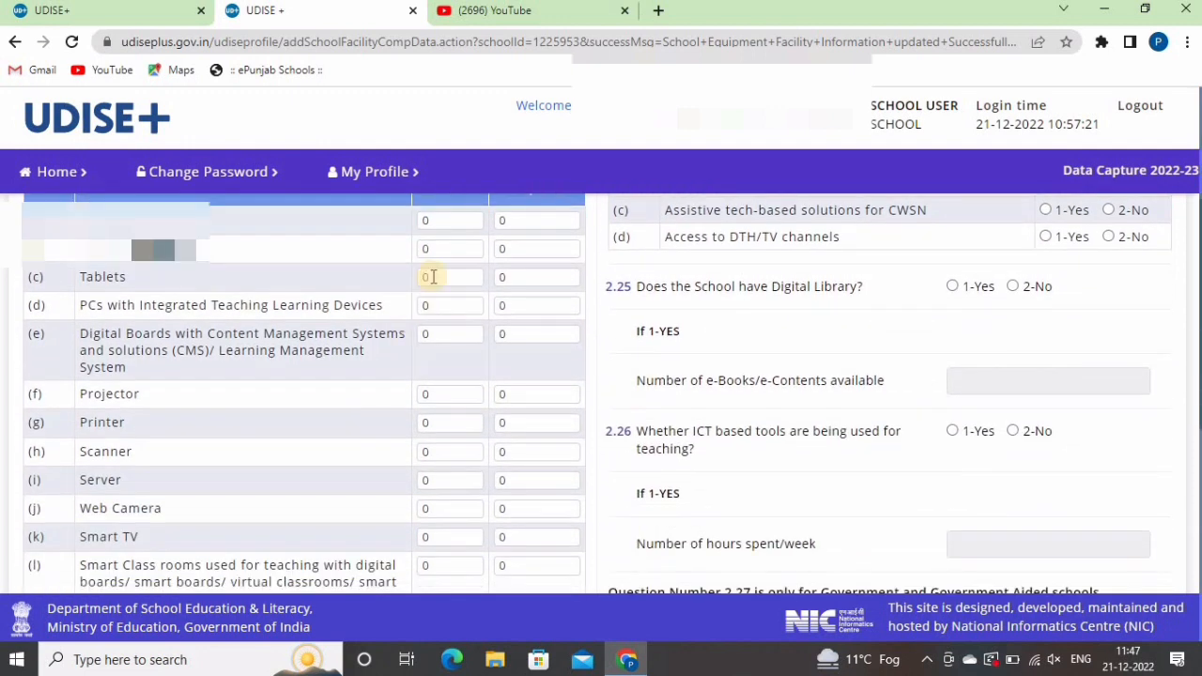
click(442, 250)
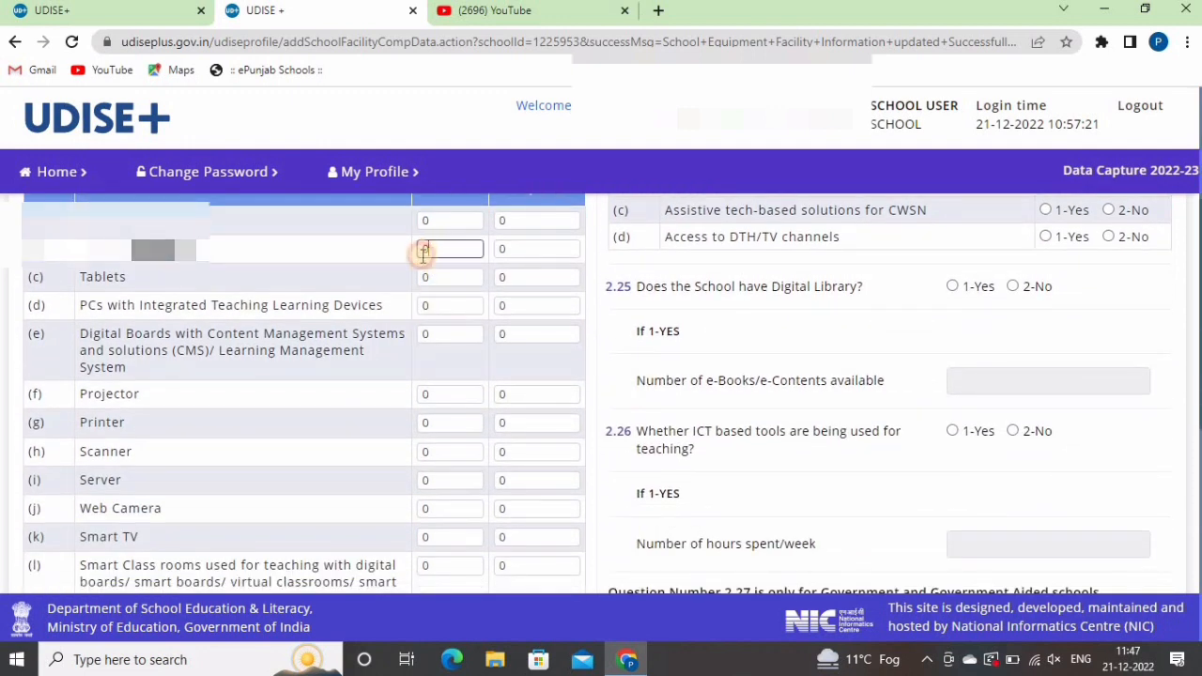
text(1)
click(399, 274)
click(433, 276)
text(1)
click(392, 330)
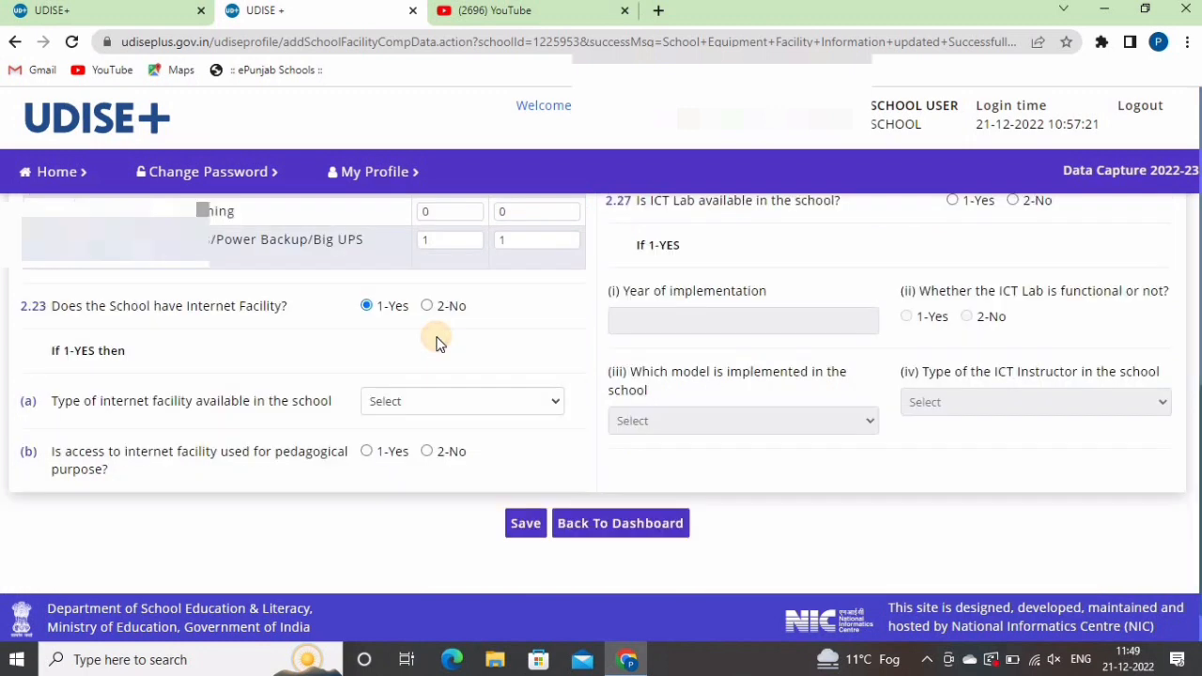
Set the type of internet facility available in the school to 1-Broadband/Leased line in 2.23 (a)
scroll(430, 340, down, 1)
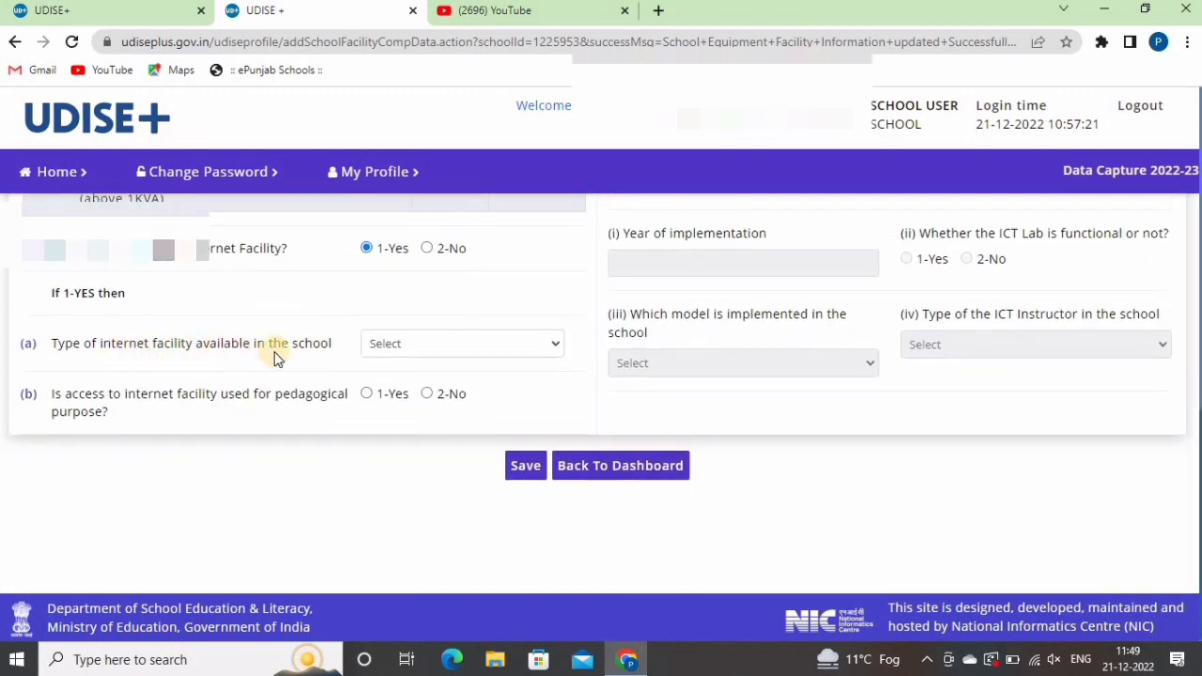
click(415, 345)
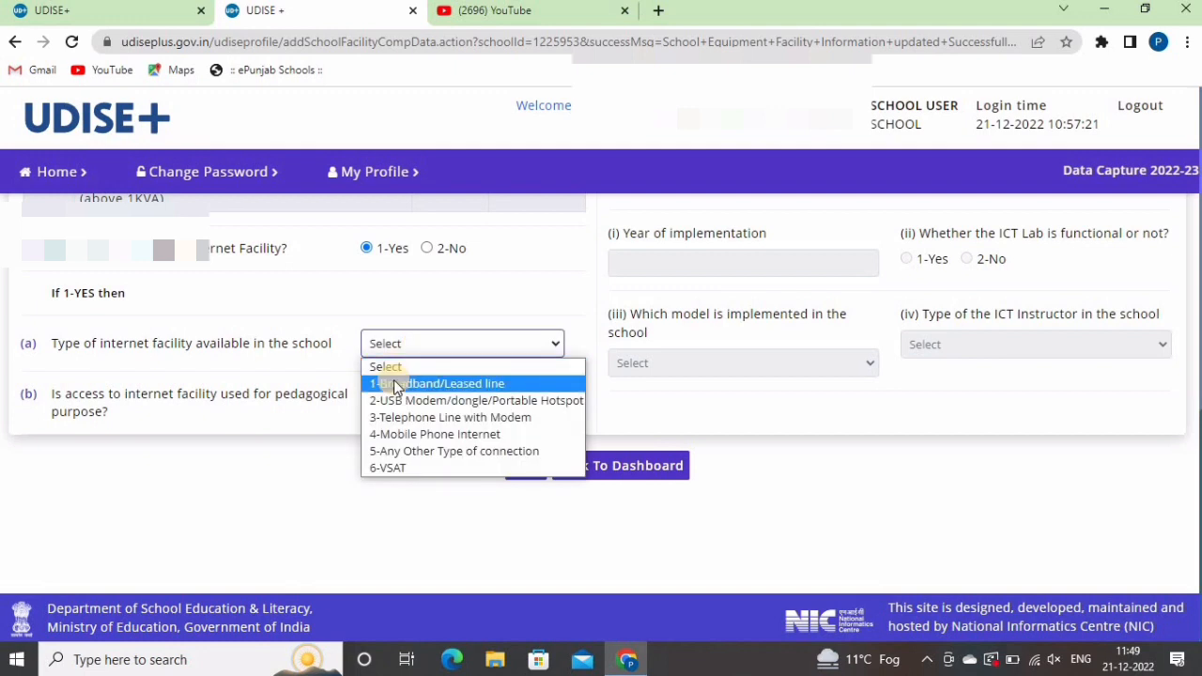
click(397, 386)
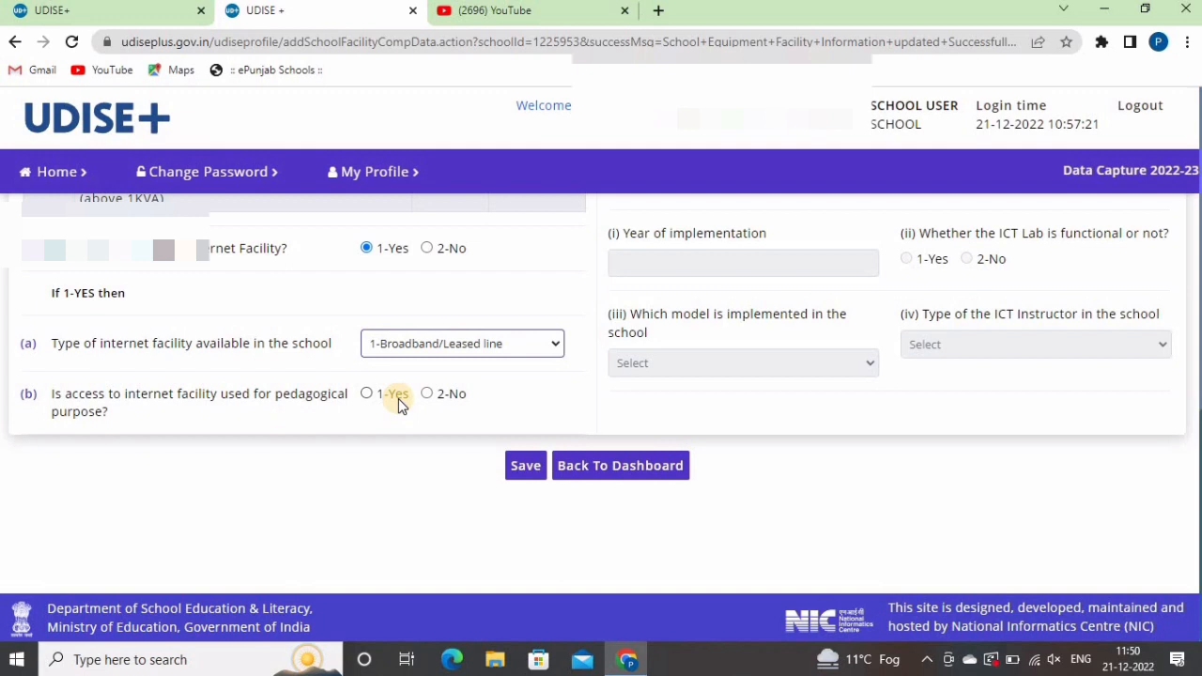
Answer 1-Yes in 2.24 for the computer lab, e-contents access and DTH/TV channels, and 2-No for assistive tech-based solutions for CWSN
scroll(904, 408, up, 10)
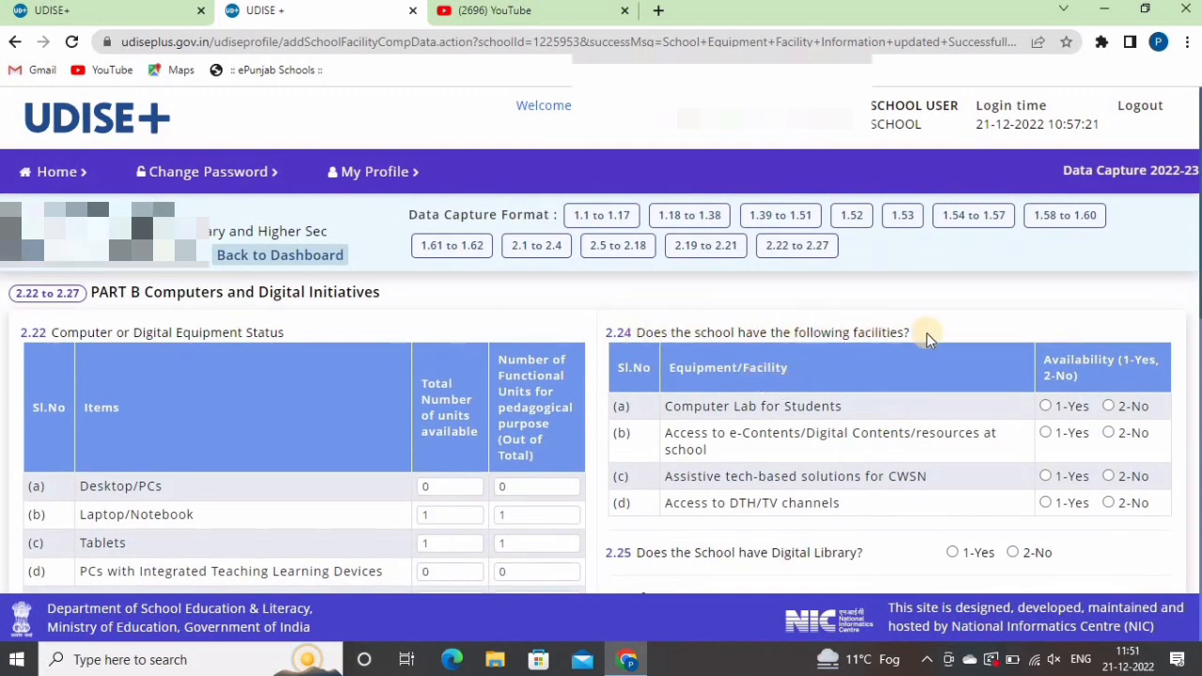
scroll(927, 332, down, 1)
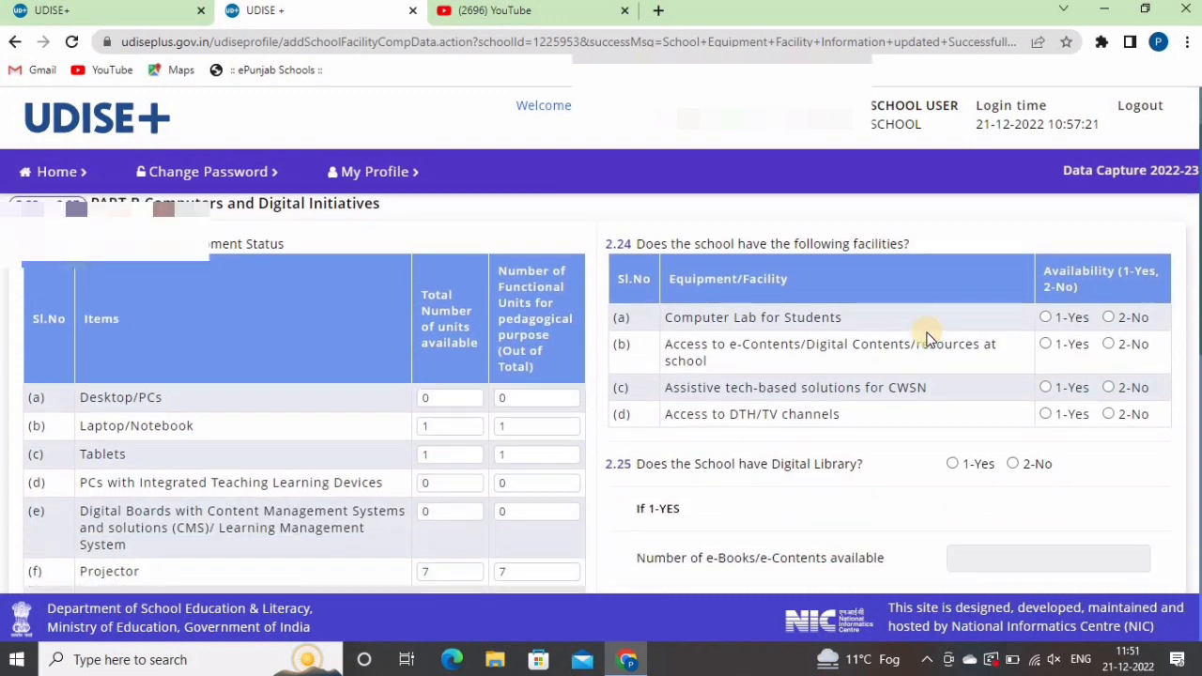
click(1070, 321)
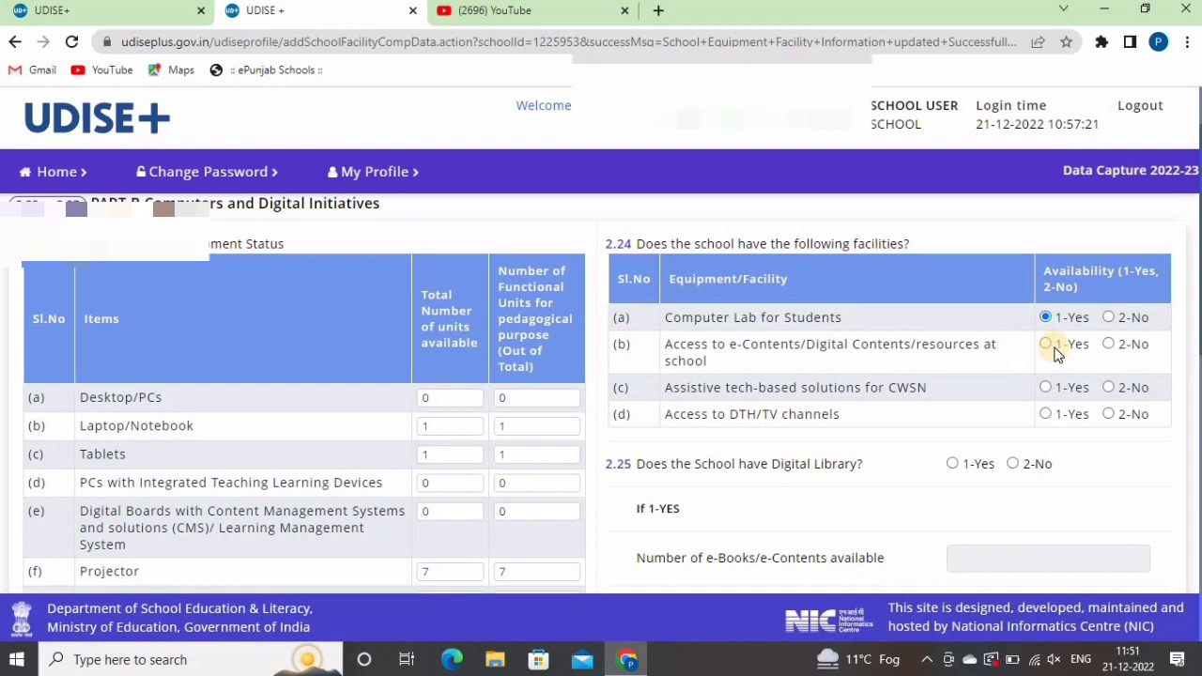
click(1047, 346)
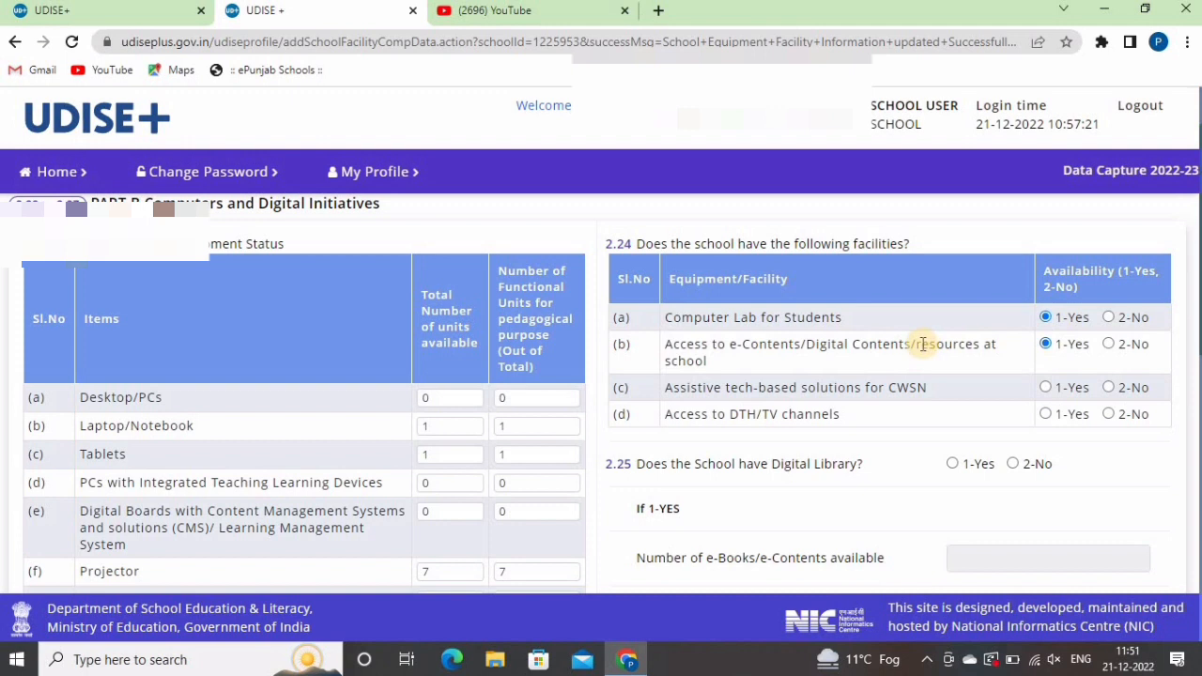
scroll(923, 344, down, 1)
click(1109, 299)
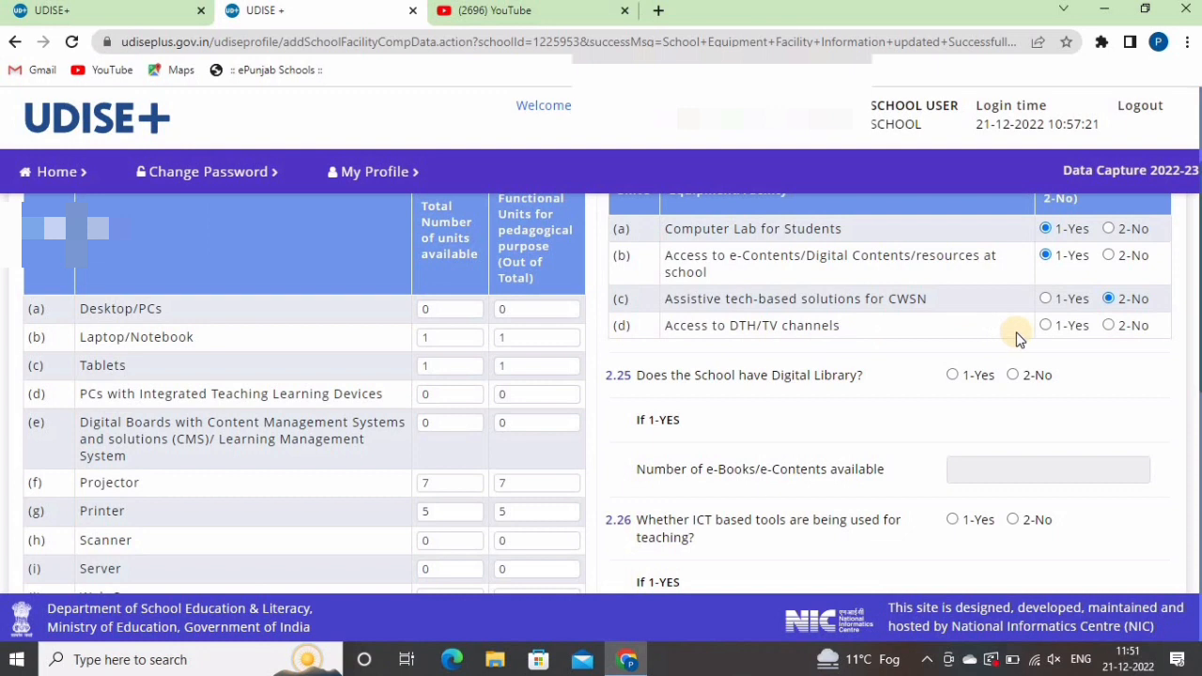
click(1048, 326)
Answer 2-No in 2.25 for whether the school has a Digital Library
scroll(920, 319, down, 1)
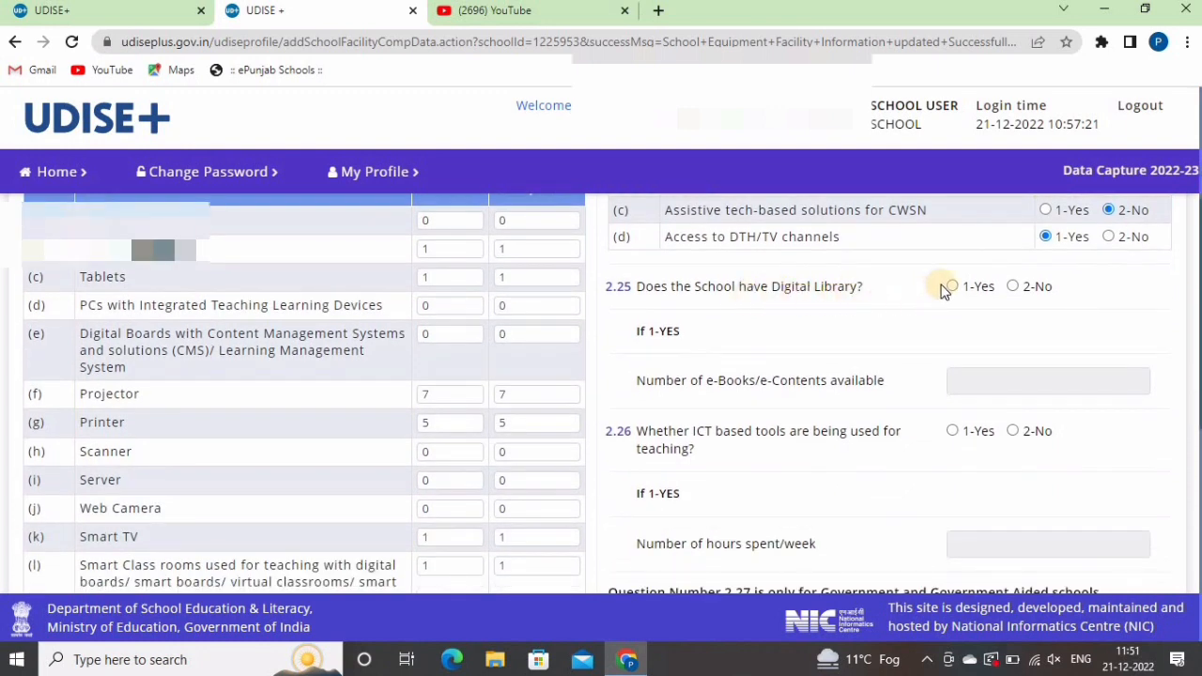
click(1015, 288)
scroll(841, 319, down, 1)
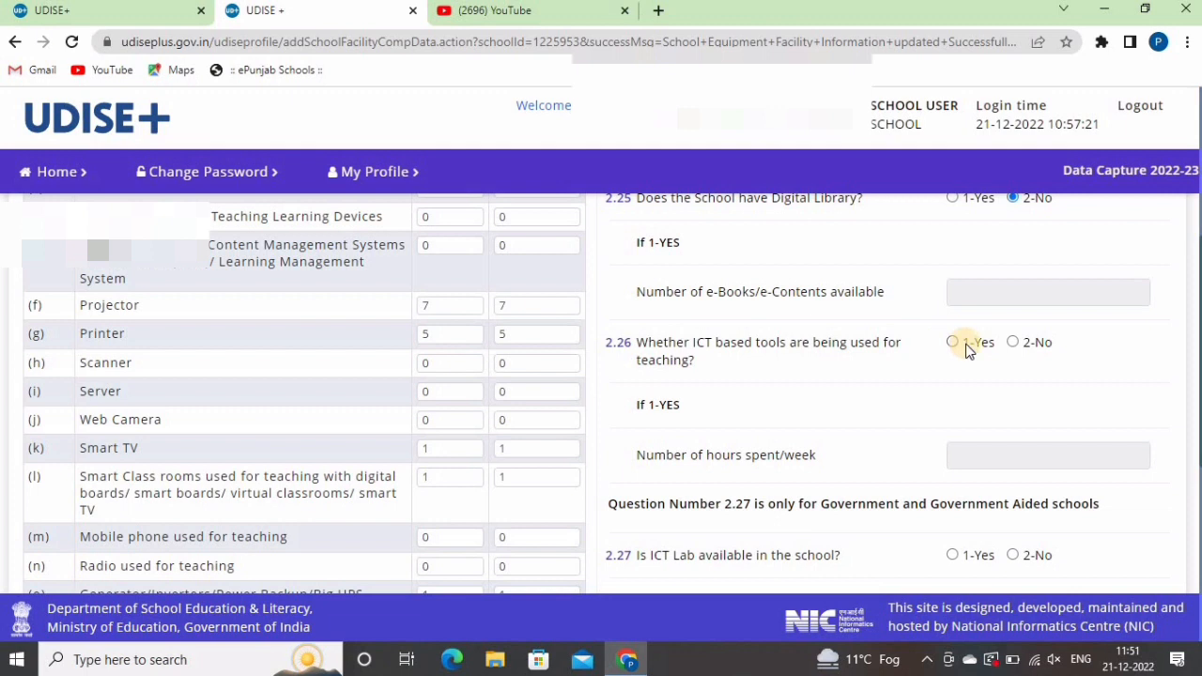
scroll(921, 379, down, 2)
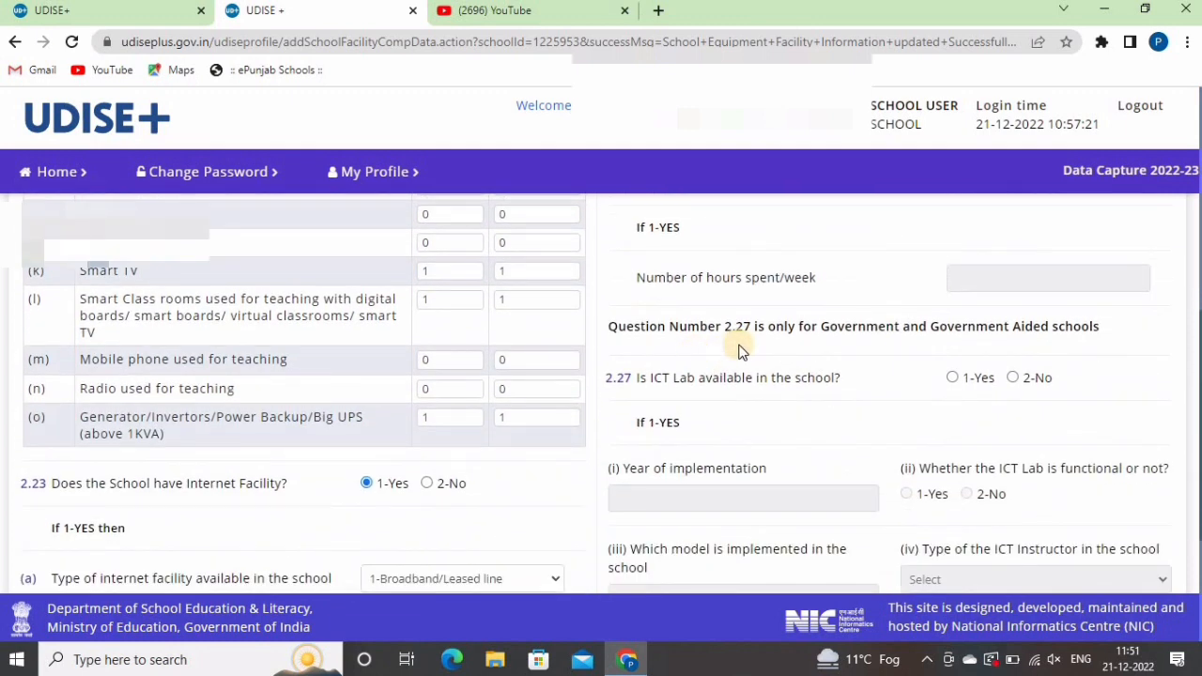
scroll(1015, 324, down, 1)
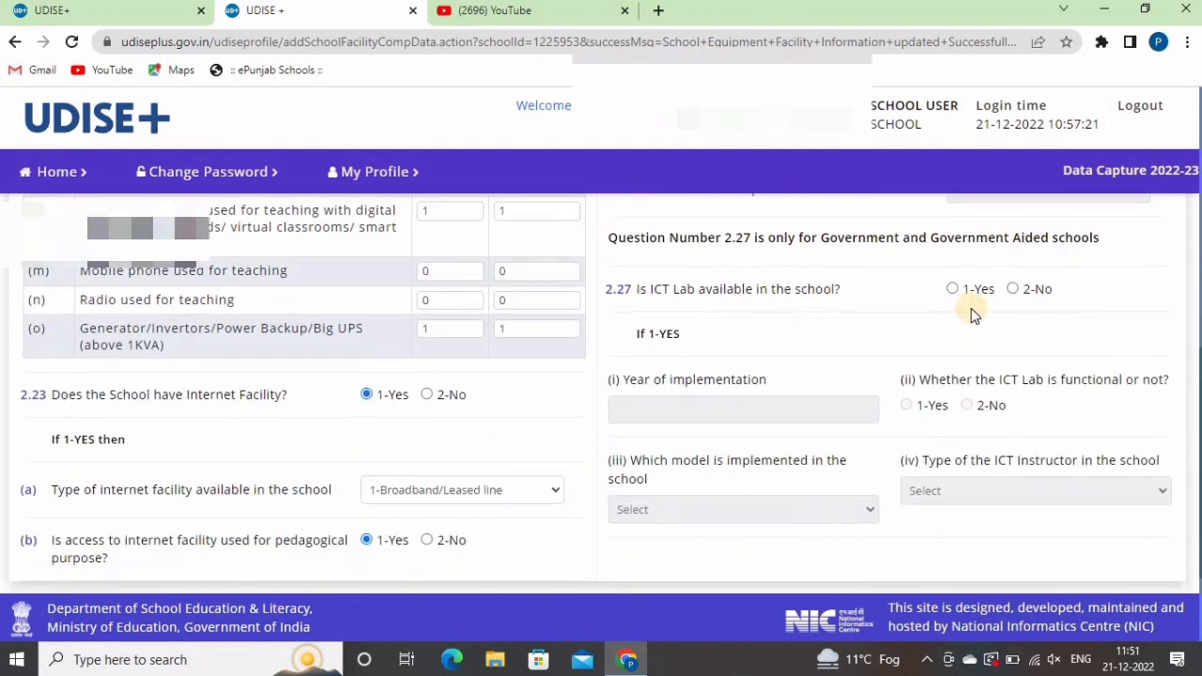
click(953, 289)
scroll(946, 282, down, 1)
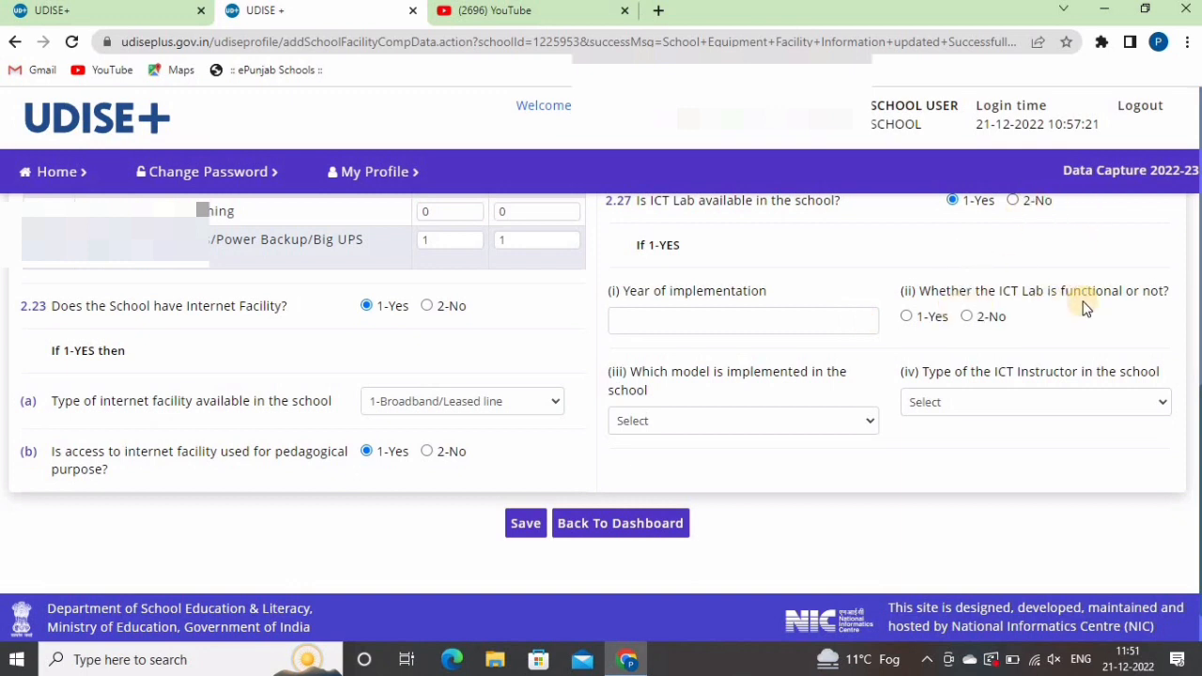
click(712, 421)
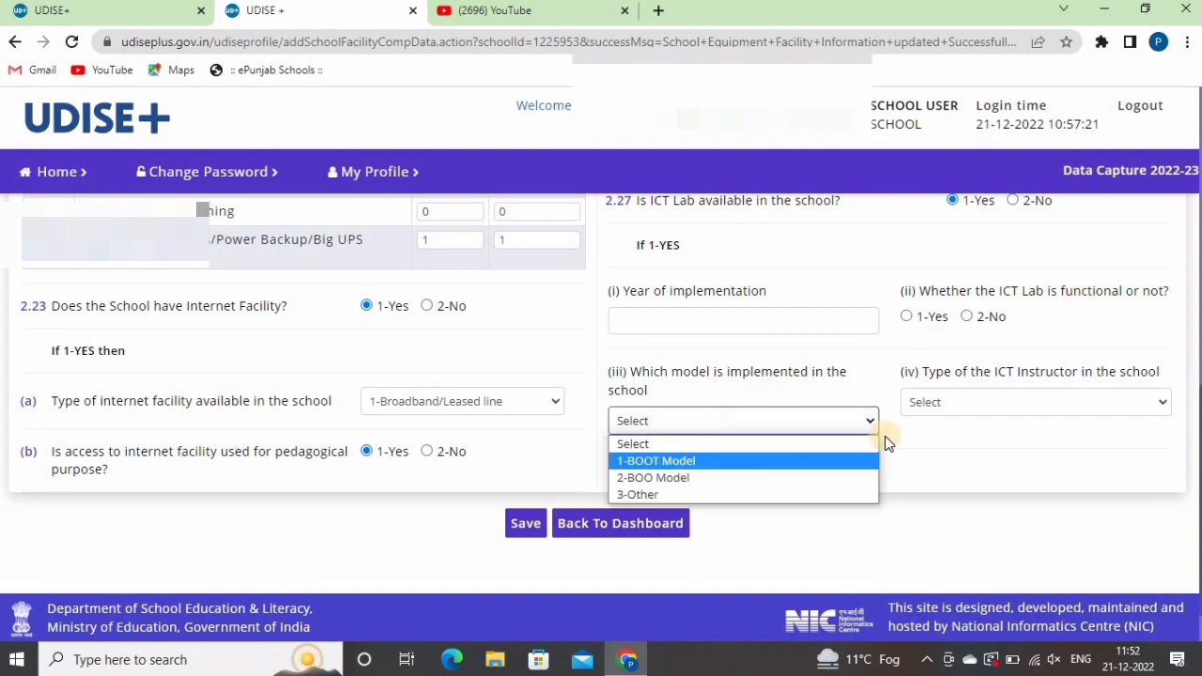
click(1020, 399)
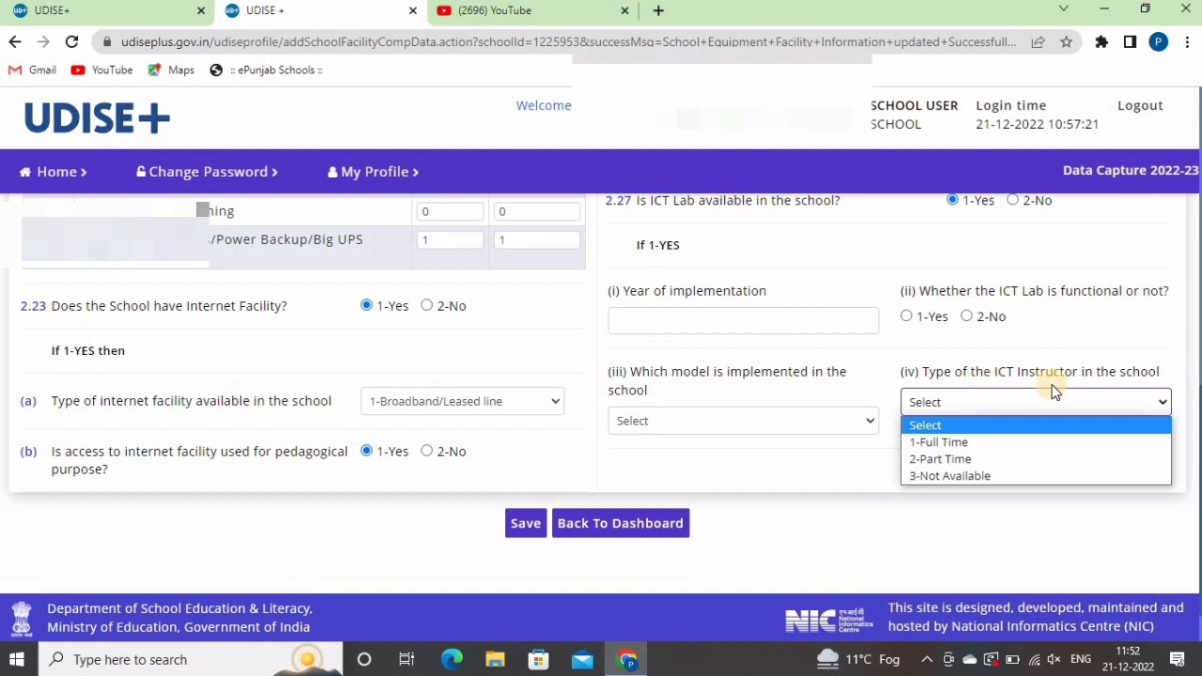
click(929, 351)
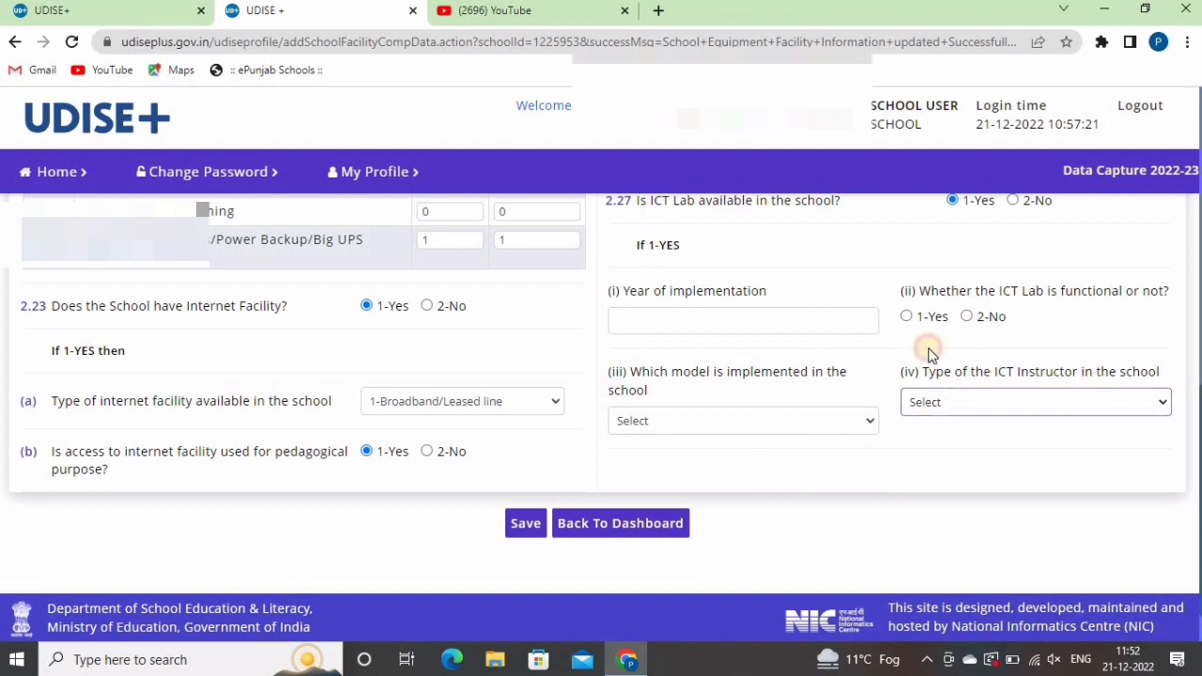
Answer 2-No in 2.27 for whether an ICT Lab is available in the school and save the form
scroll(934, 347, up, 1)
click(1013, 289)
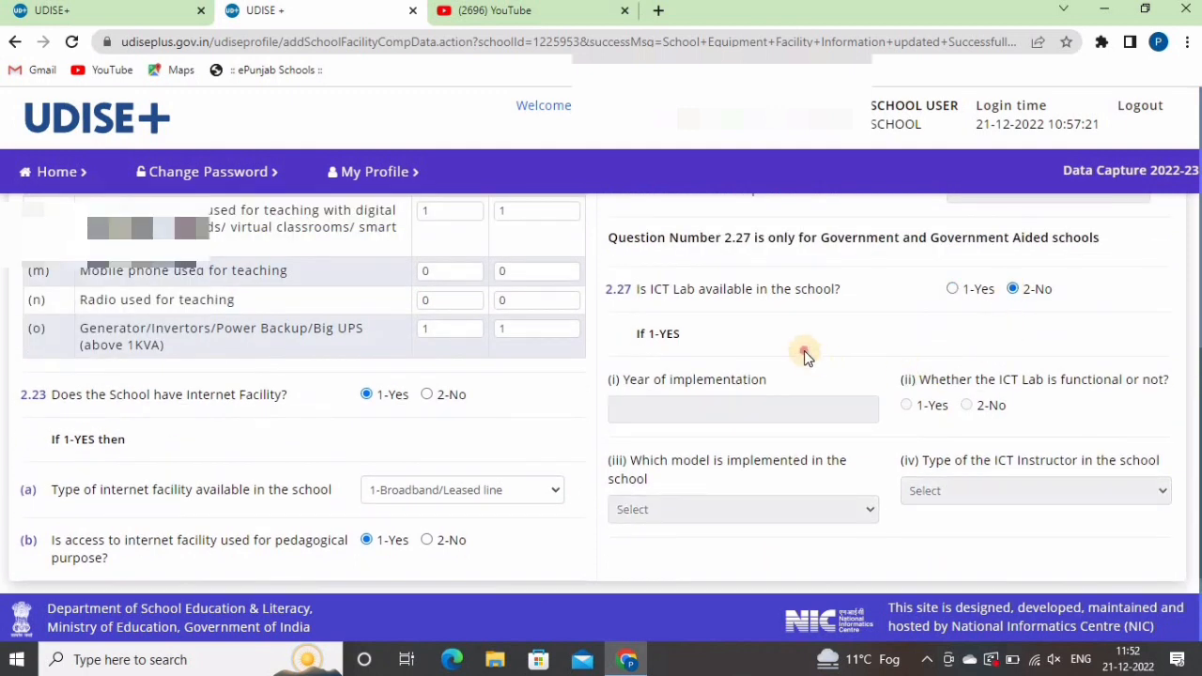
scroll(783, 333, down, 2)
click(524, 466)
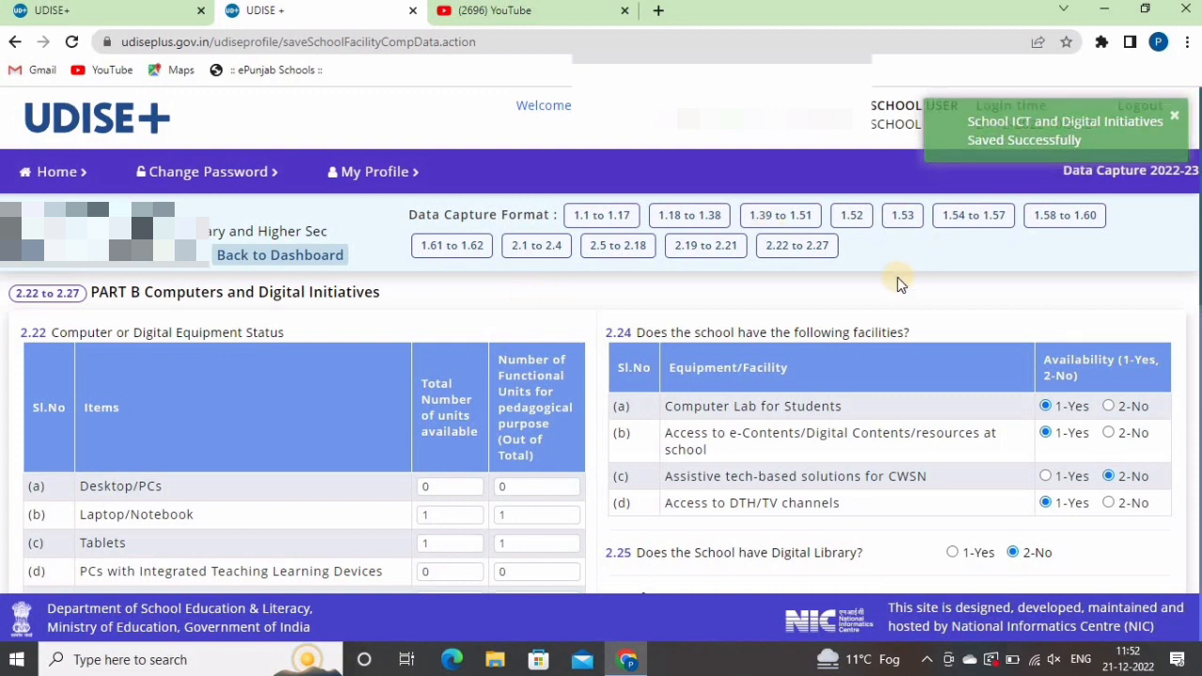
Look over the saved 2.22 to 2.27 entries, then return to the dashboard and check the status of every Section 1 and Section 2 form
scroll(564, 314, down, 3)
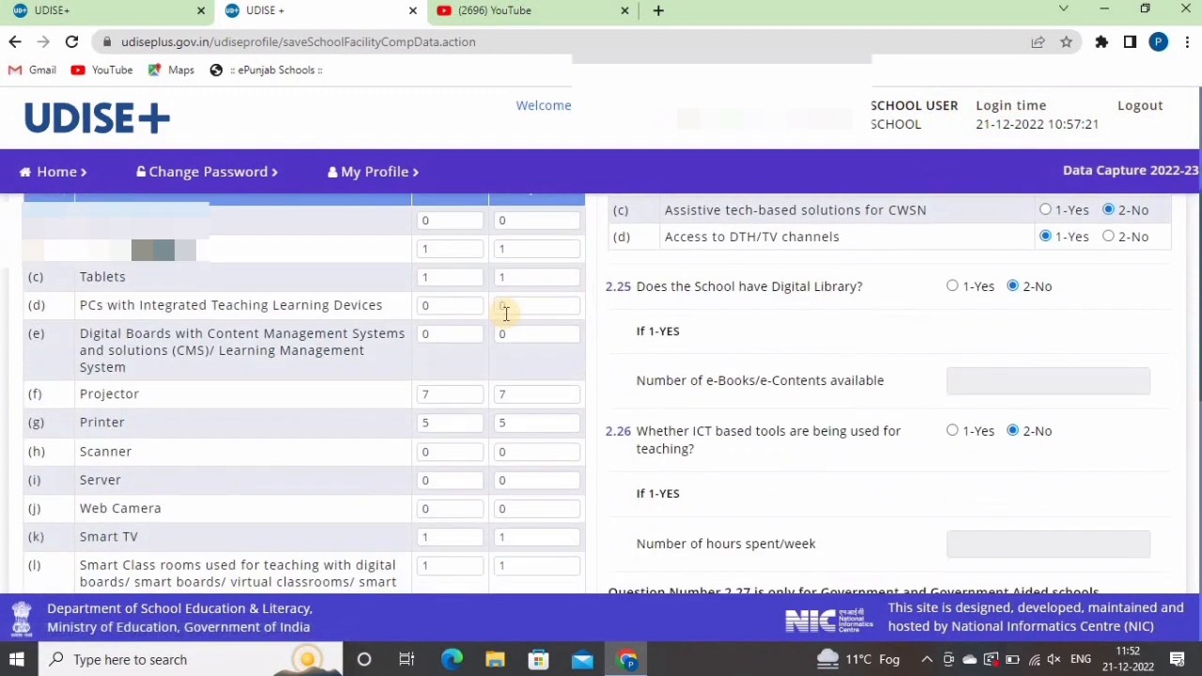
scroll(506, 315, down, 6)
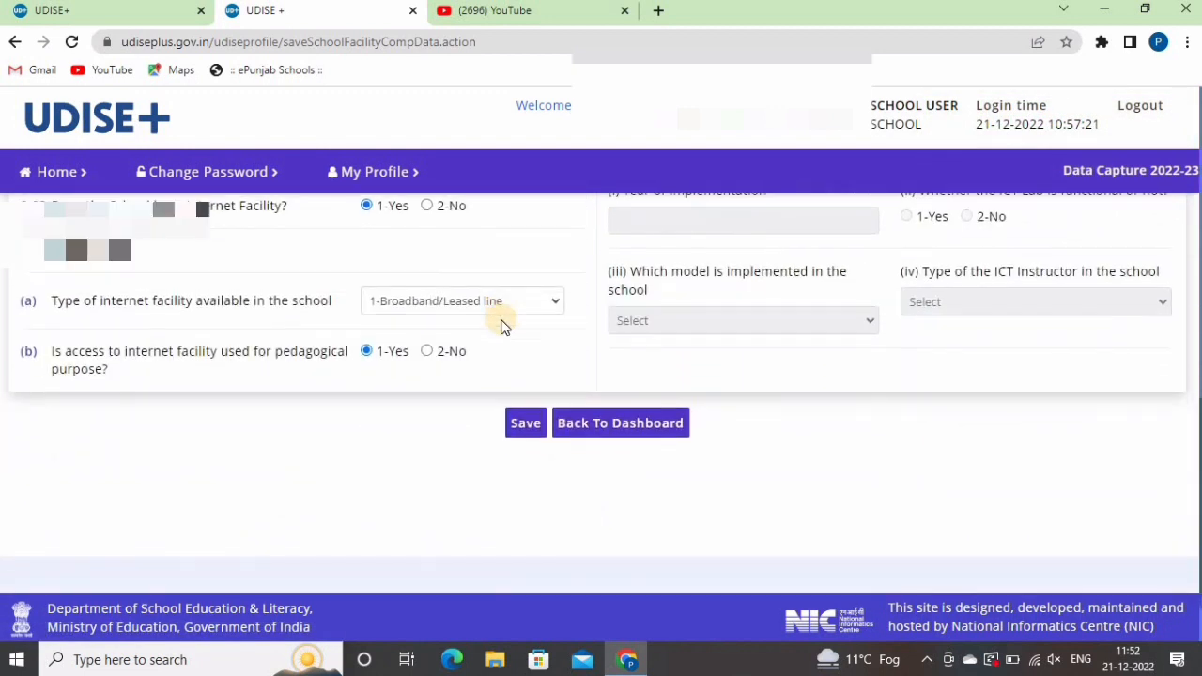
scroll(500, 326, down, 1)
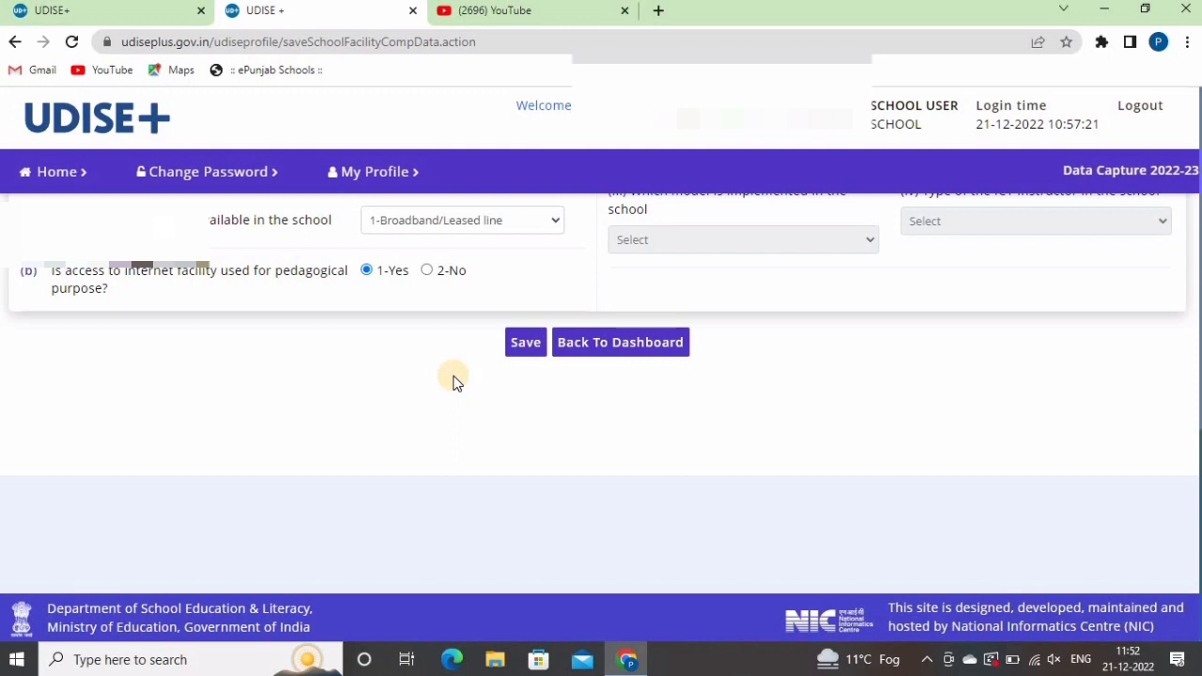
scroll(454, 380, up, 15)
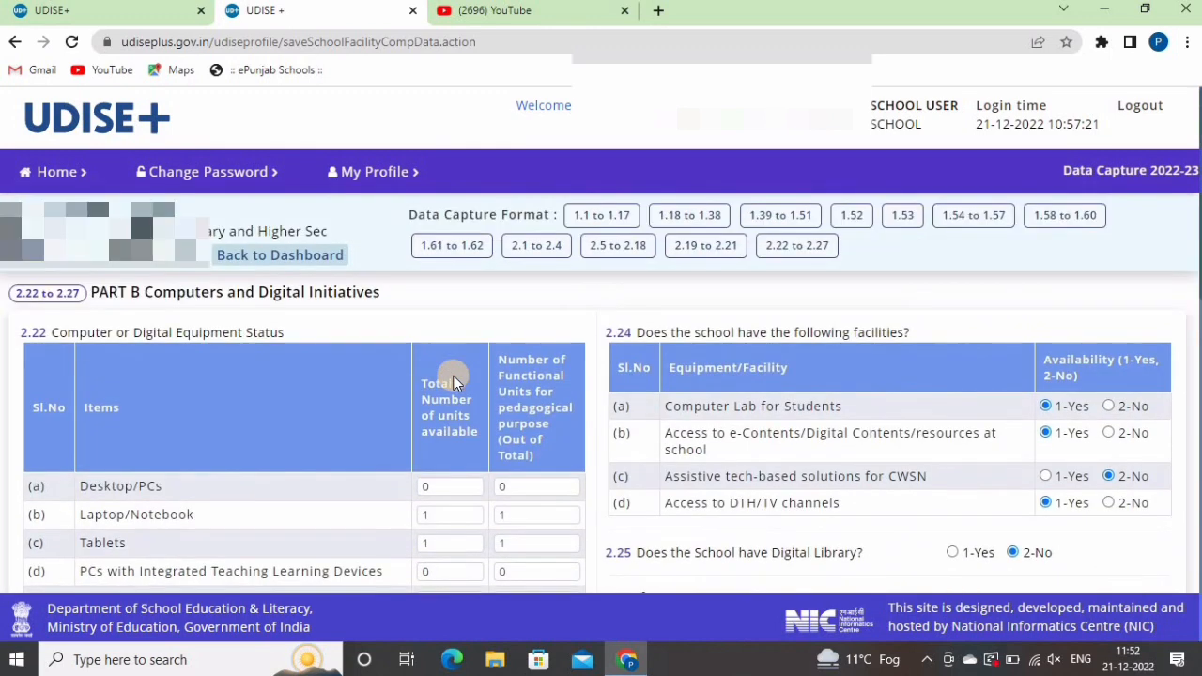
click(289, 265)
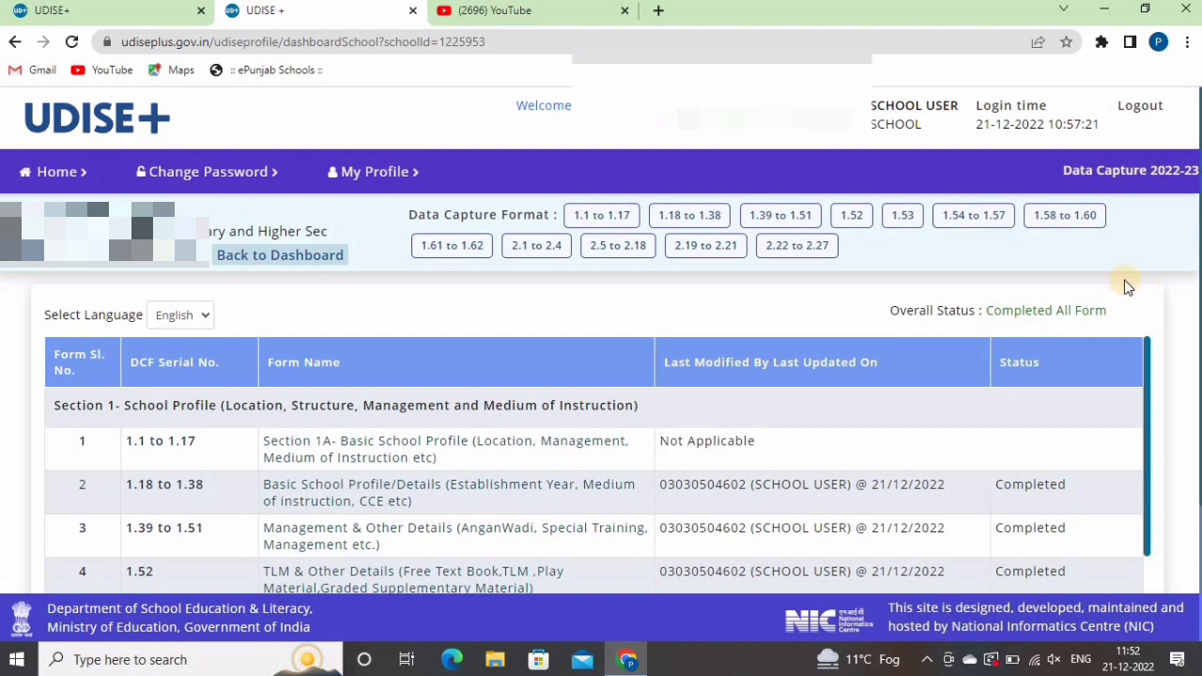
scroll(474, 465, down, 1)
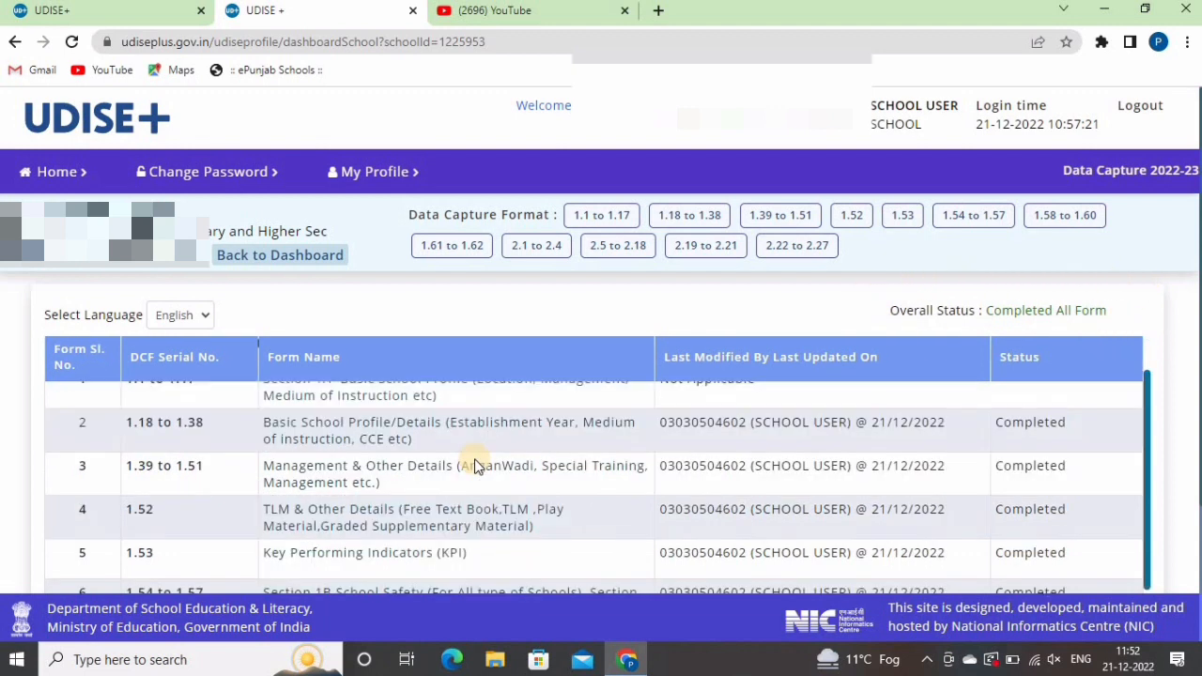
scroll(475, 465, down, 5)
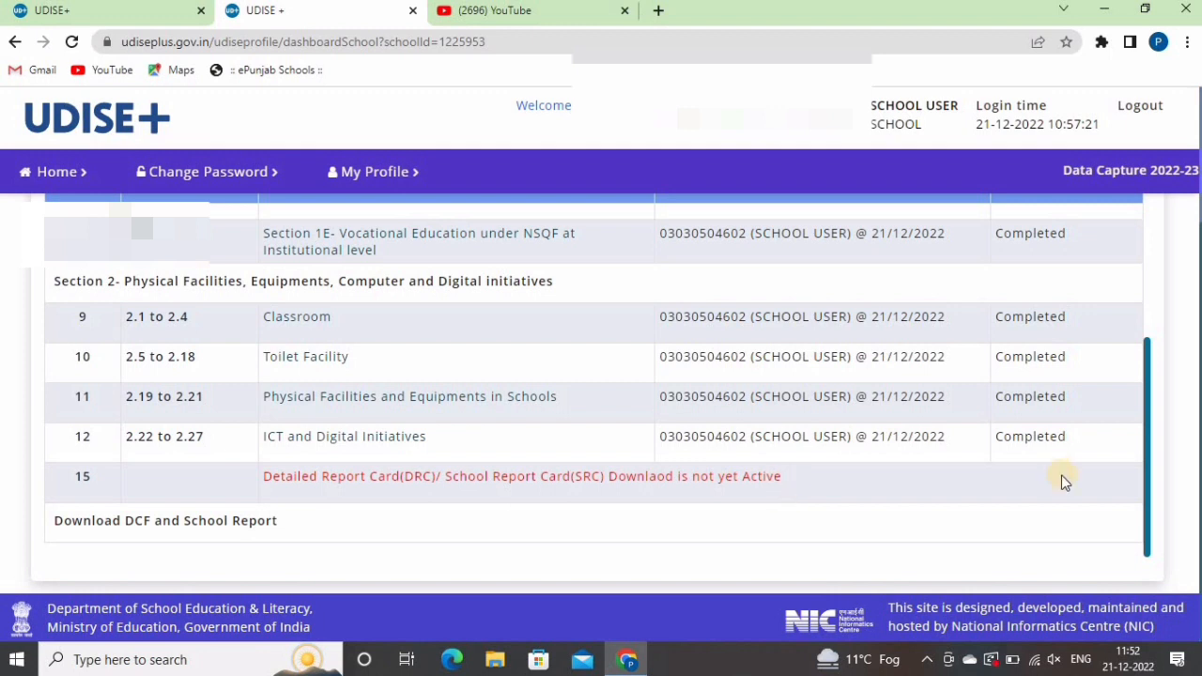
scroll(1059, 440, up, 5)
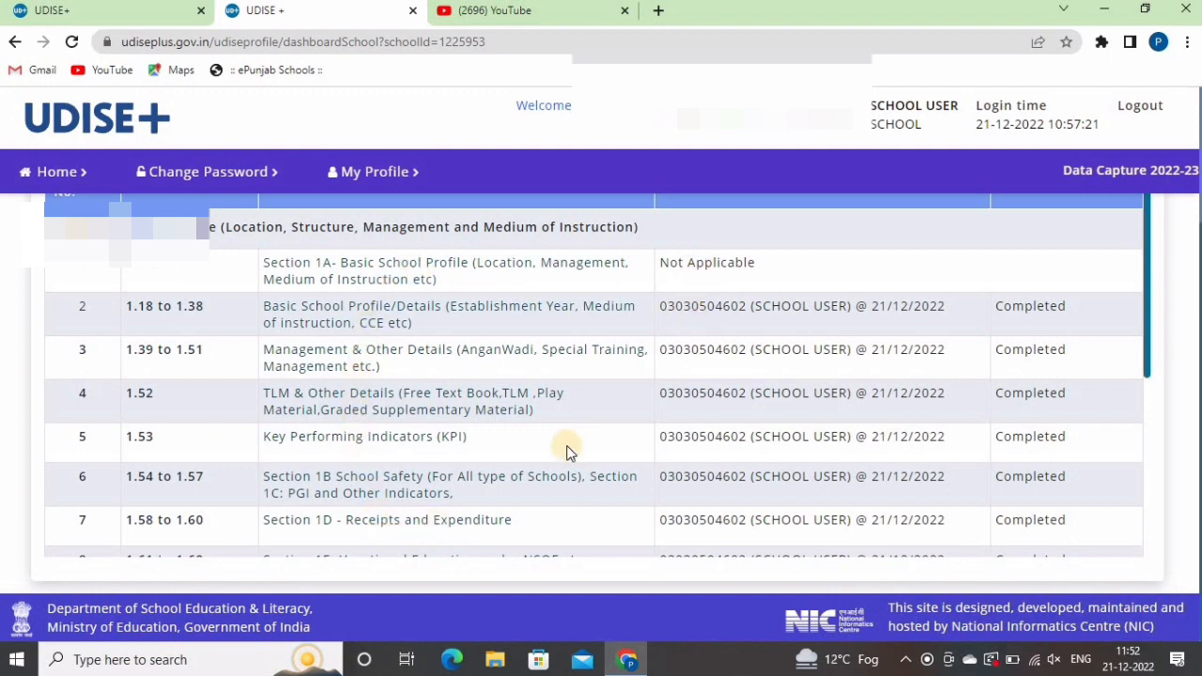
scroll(566, 449, down, 3)
scroll(551, 418, down, 1)
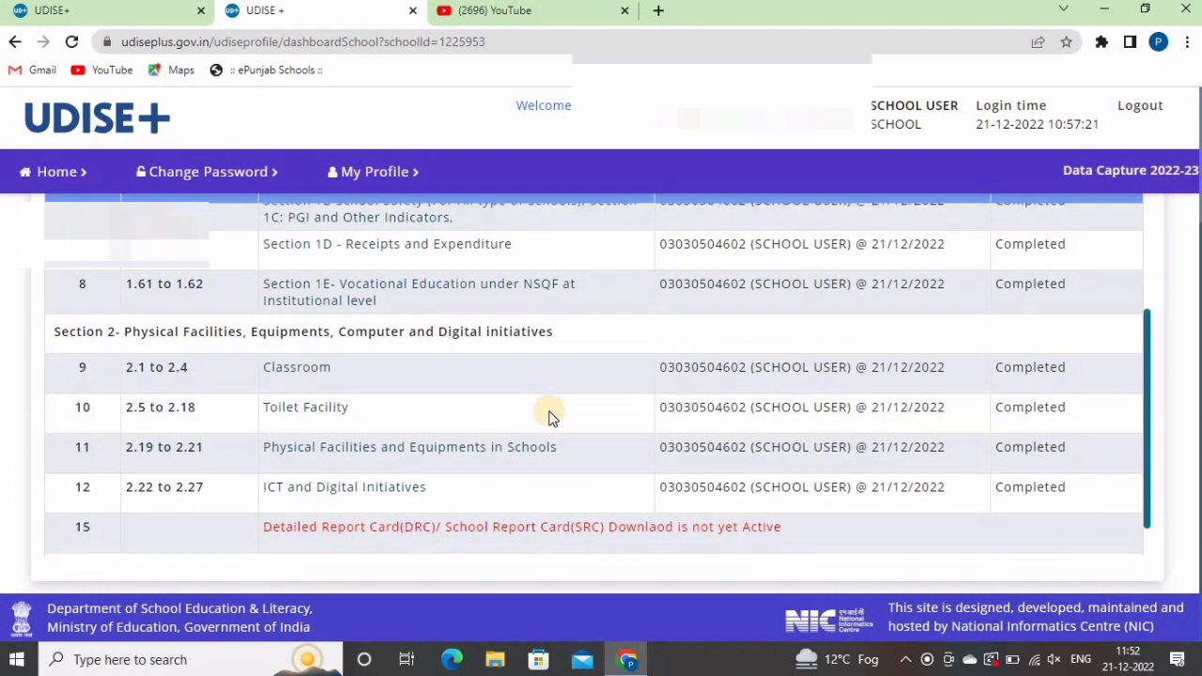
Switch to the UDISE+ home page and open its login options
click(122, 15)
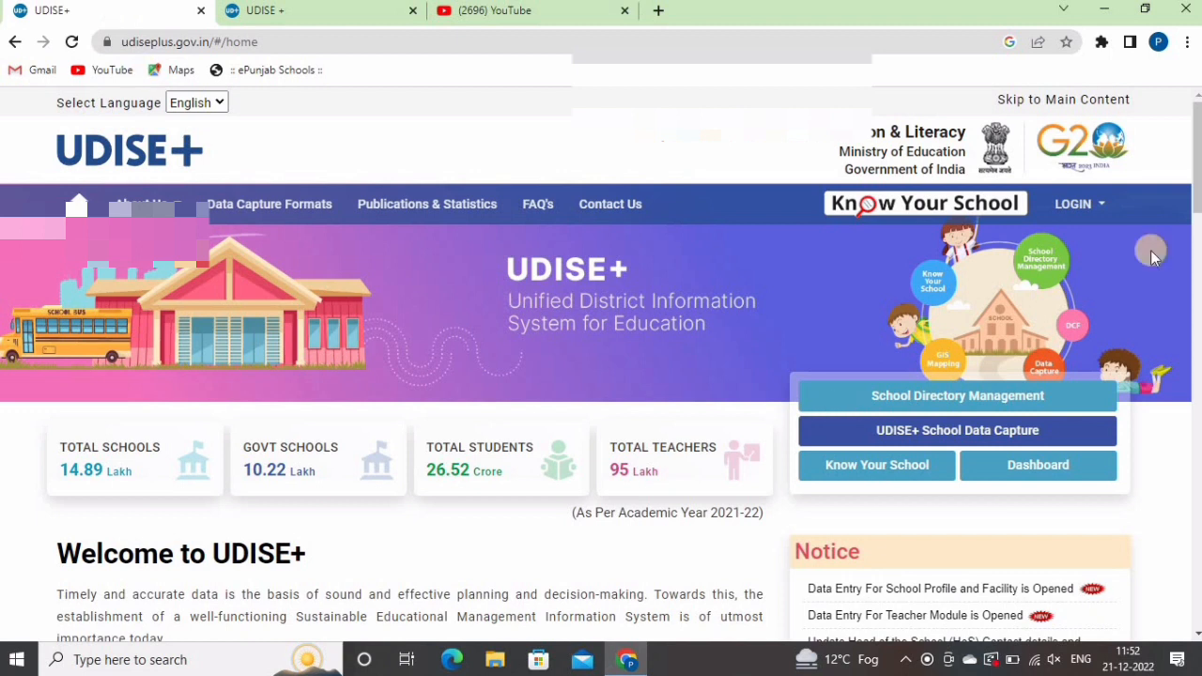
click(1068, 206)
click(1066, 212)
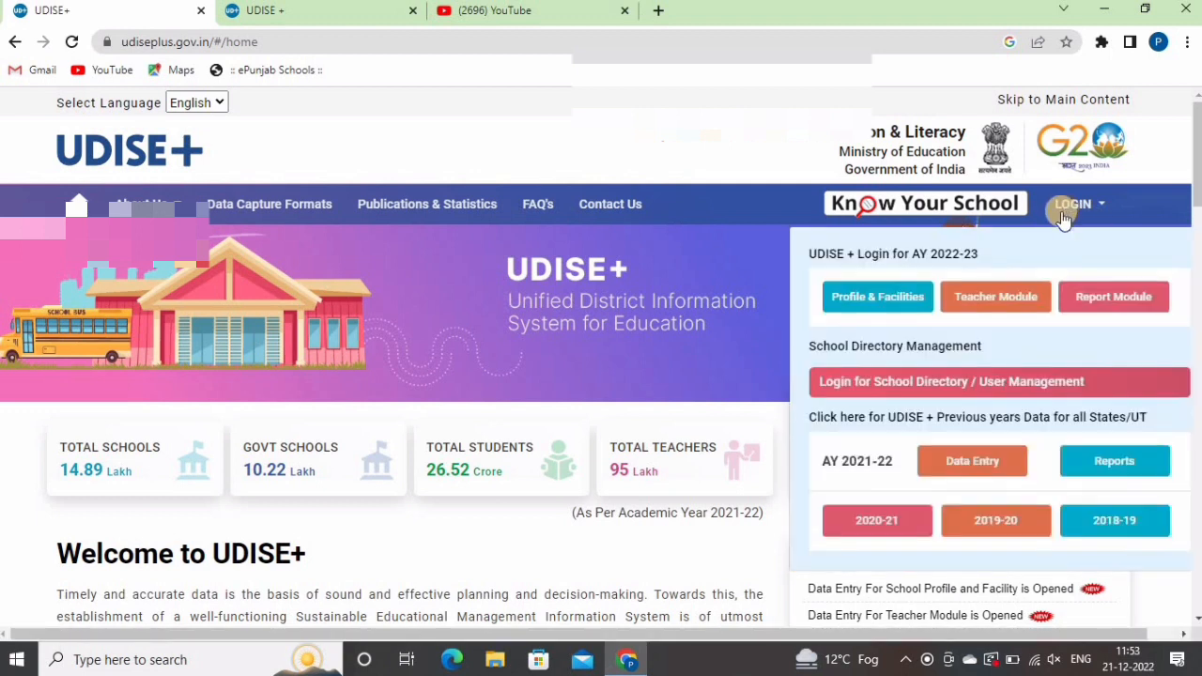